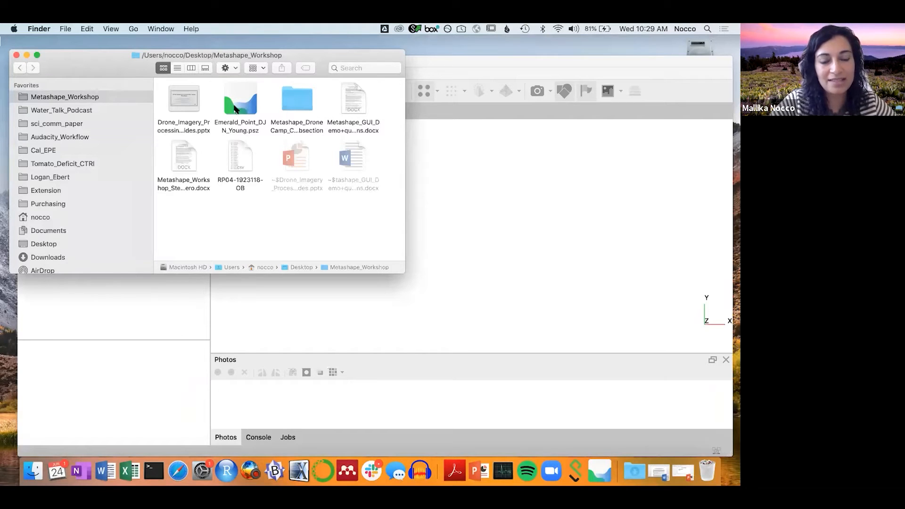
Open the Emerald Point .psz project from the Metashape_Workshop folder and display the dense cloud in Chunk 1
{"action": "double_click", "coordinate": [235, 108]}
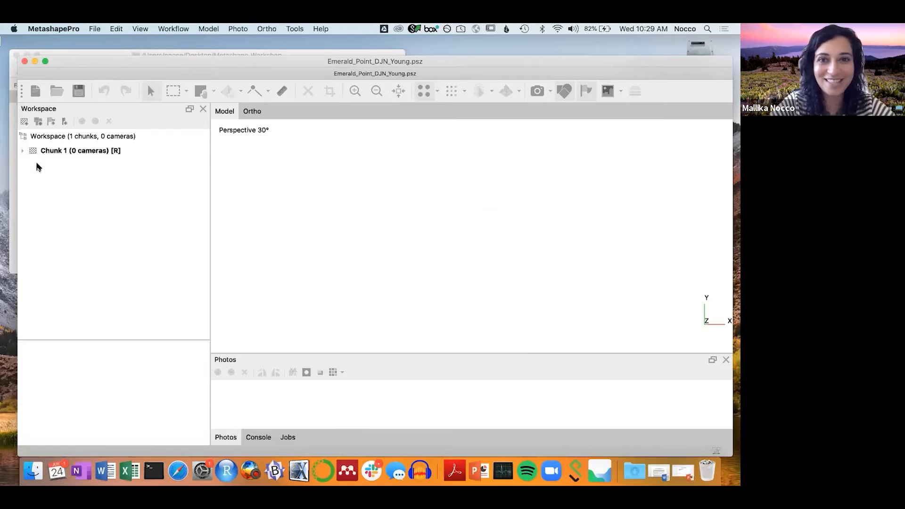
{"action": "left_click", "coordinate": [21, 150]}
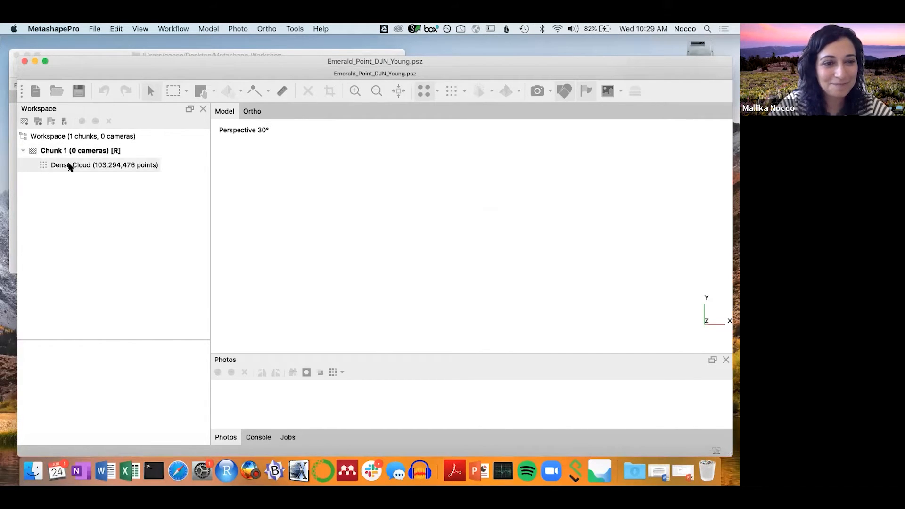
{"action": "left_click", "coordinate": [90, 51]}
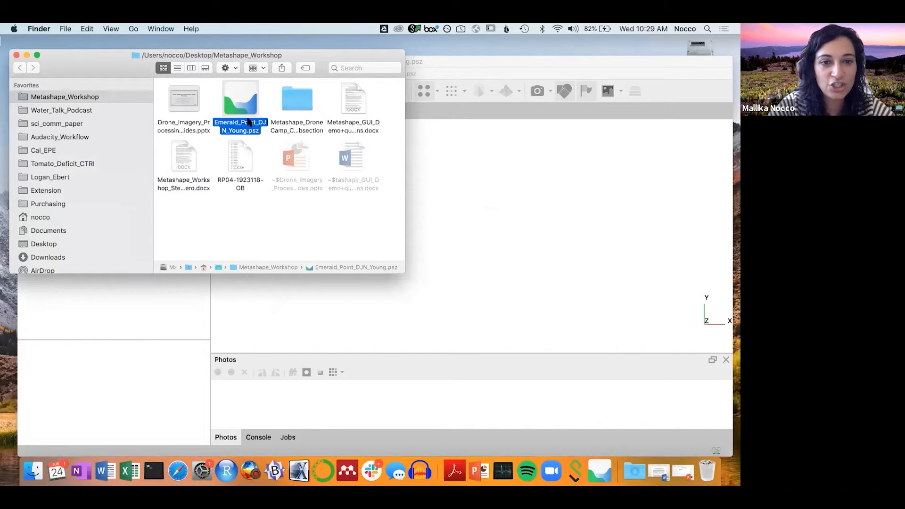
{"action": "left_click", "coordinate": [121, 342]}
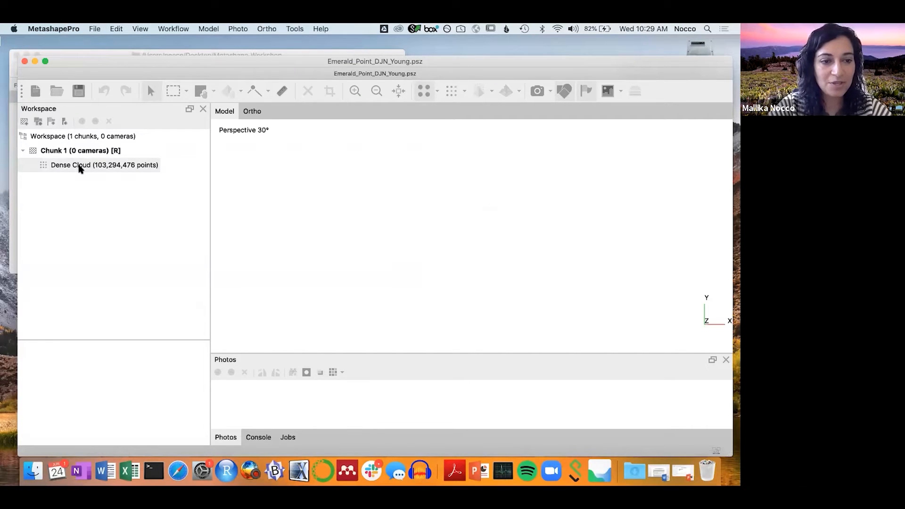
{"action": "double_click", "coordinate": [79, 168]}
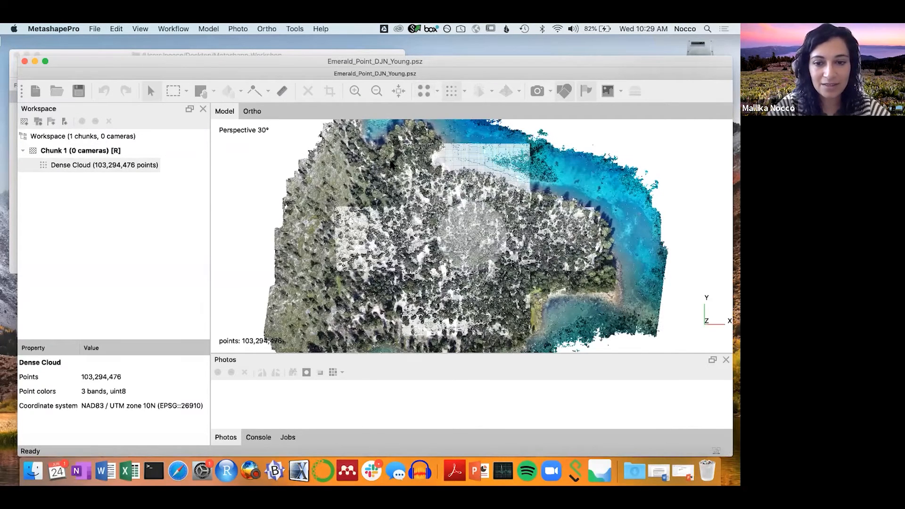
Examine the full extent of the dense cloud from above, including the forested point and surrounding shoreline
{"action": "scroll", "coordinate": [390, 265], "scroll_direction": "down", "scroll_amount": 3}
{"action": "left_click_drag", "start_coordinate": [391, 264], "coordinate": [441, 229]}
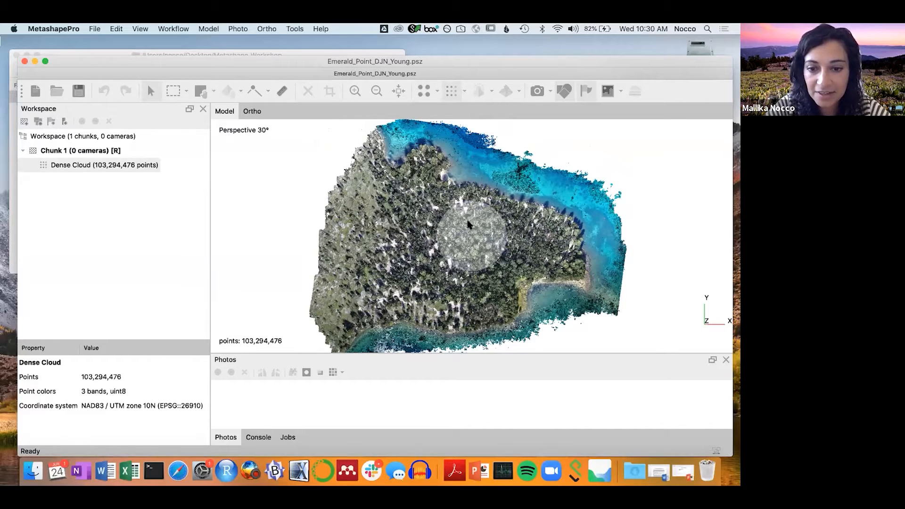
{"action": "scroll", "coordinate": [449, 261], "scroll_direction": "down", "scroll_amount": 2}
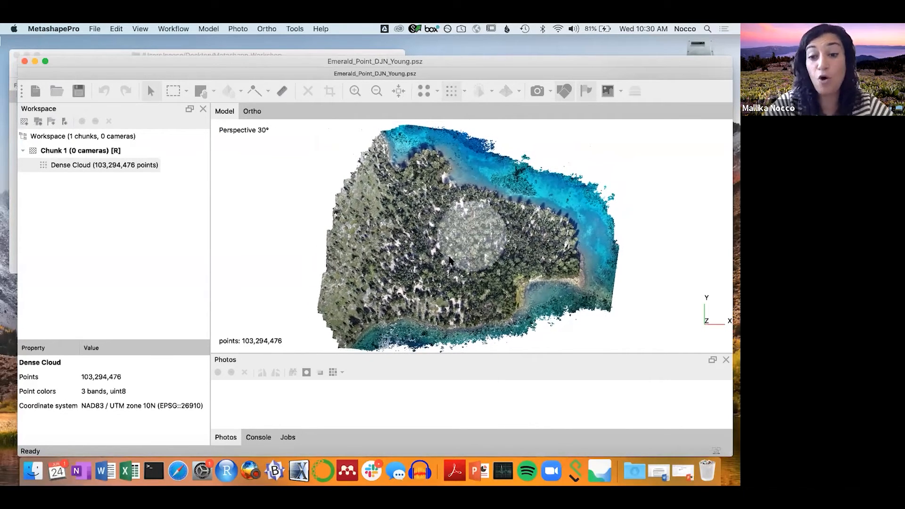
{"action": "scroll", "coordinate": [449, 260], "scroll_direction": "up", "scroll_amount": 1}
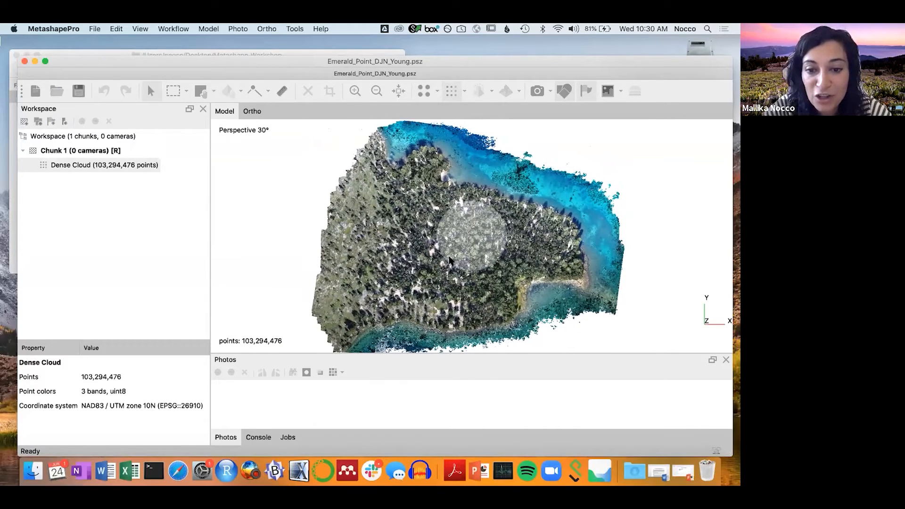
{"action": "scroll", "coordinate": [449, 261], "scroll_direction": "up", "scroll_amount": 1}
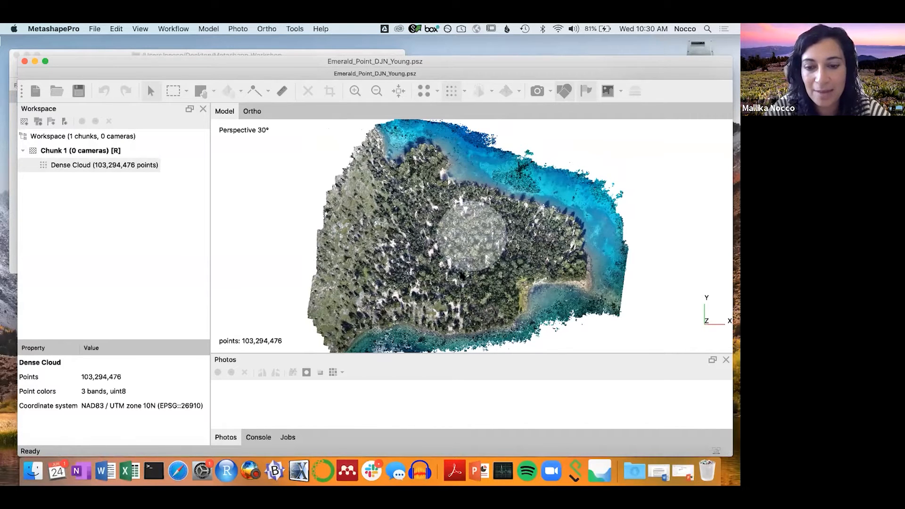
Inspect the individual trees in the dense cloud up close from oblique and near-horizontal angles
{"action": "left_click_drag", "start_coordinate": [473, 264], "coordinate": [474, 241]}
{"action": "scroll", "coordinate": [474, 241], "scroll_direction": "up", "scroll_amount": 8}
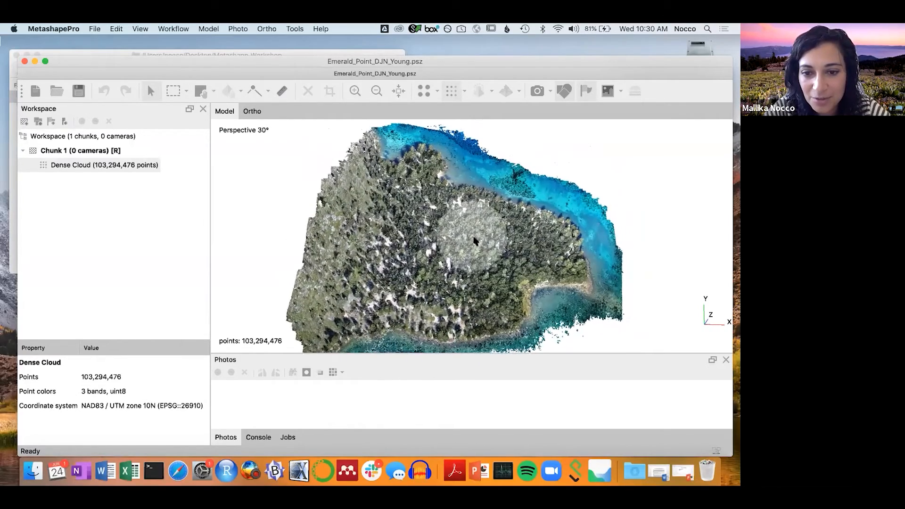
{"action": "scroll", "coordinate": [474, 241], "scroll_direction": "up", "scroll_amount": 5}
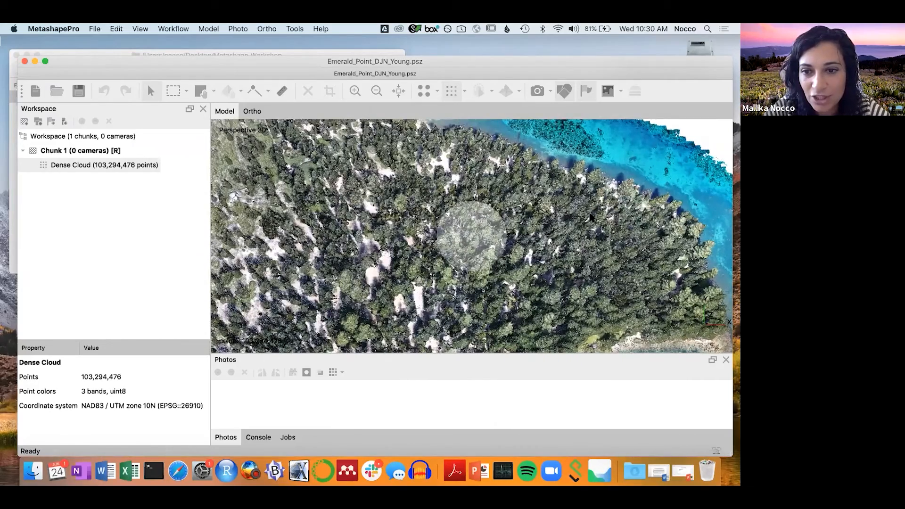
{"action": "scroll", "coordinate": [590, 217], "scroll_direction": "up", "scroll_amount": 3}
{"action": "left_click_drag", "start_coordinate": [571, 211], "coordinate": [565, 199]}
{"action": "left_click_drag", "start_coordinate": [384, 204], "coordinate": [398, 186]}
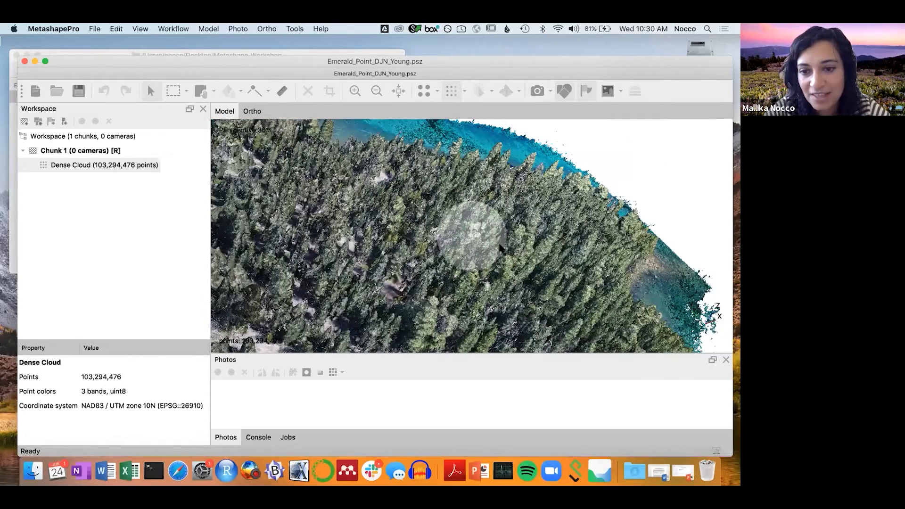
{"action": "left_click_drag", "start_coordinate": [500, 241], "coordinate": [468, 232]}
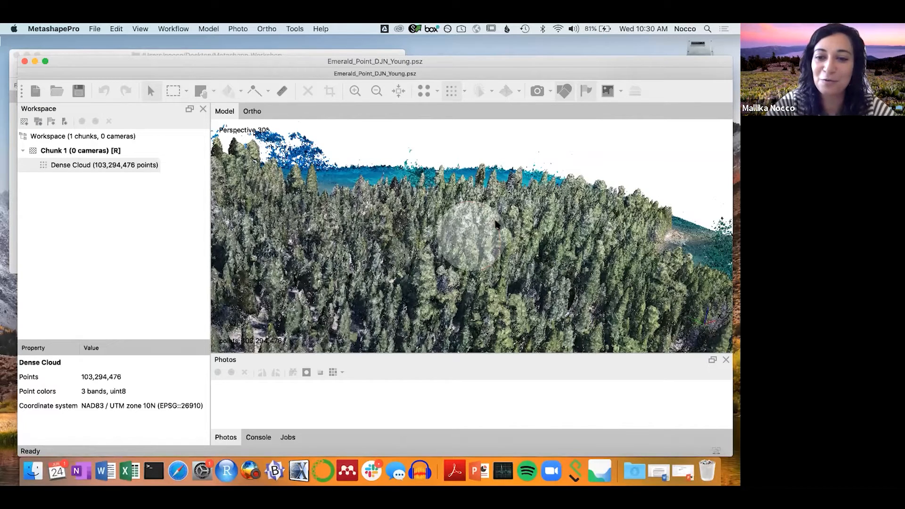
{"action": "left_click_drag", "start_coordinate": [491, 221], "coordinate": [491, 221]}
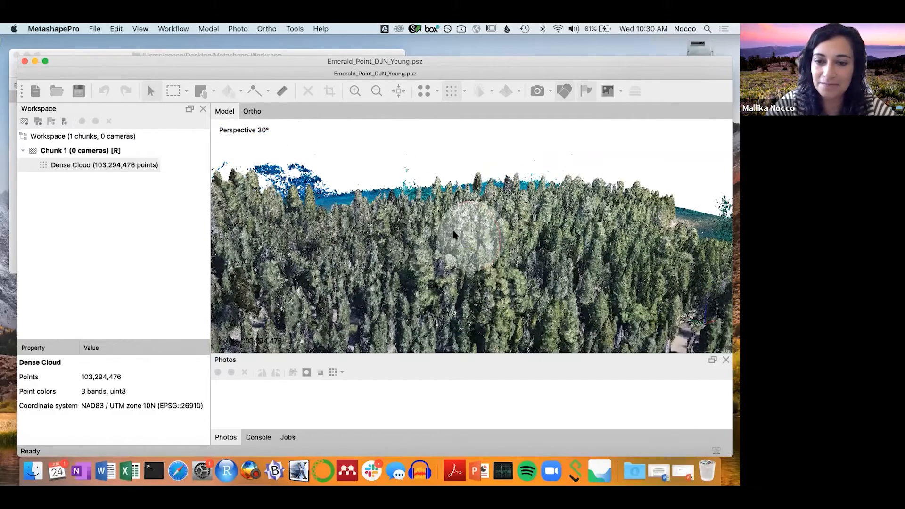
{"action": "left_click_drag", "start_coordinate": [451, 242], "coordinate": [452, 247]}
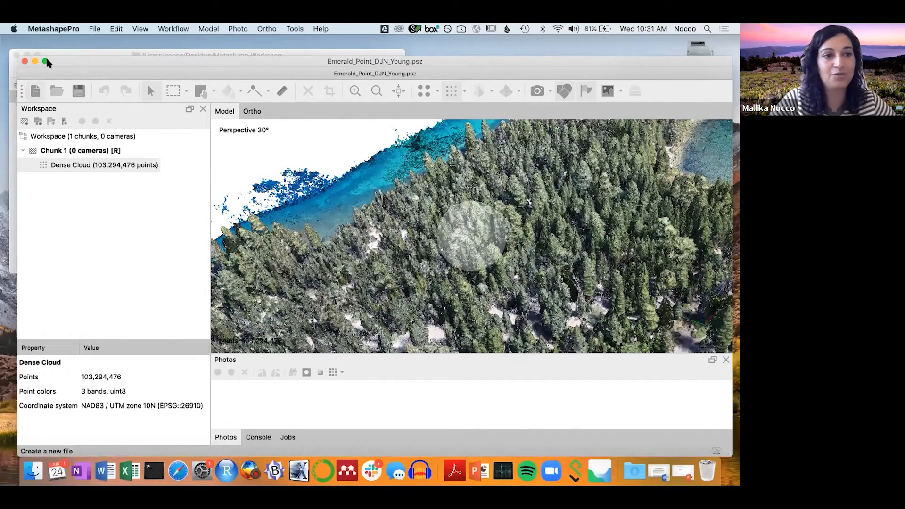
Remove Chunk 1 from the workspace and shift the project window aside
{"action": "left_click_drag", "start_coordinate": [57, 63], "coordinate": [58, 68]}
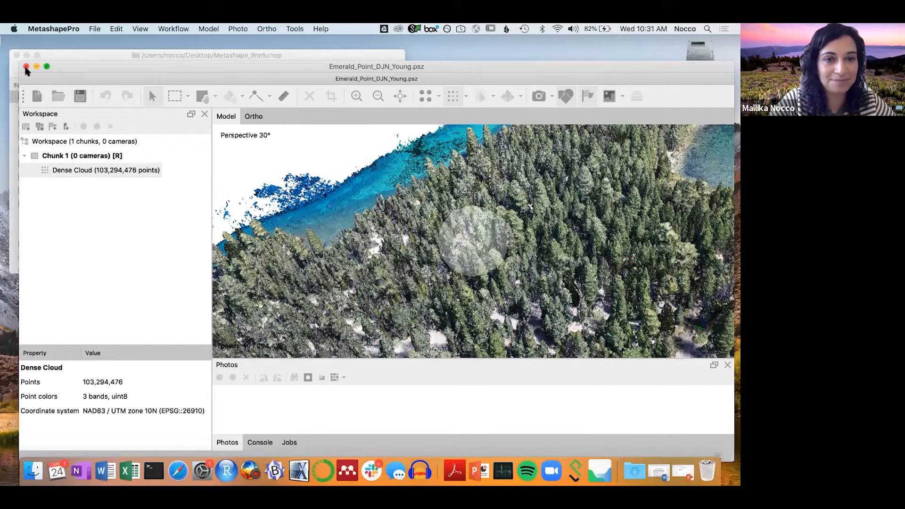
{"action": "left_click", "coordinate": [64, 155]}
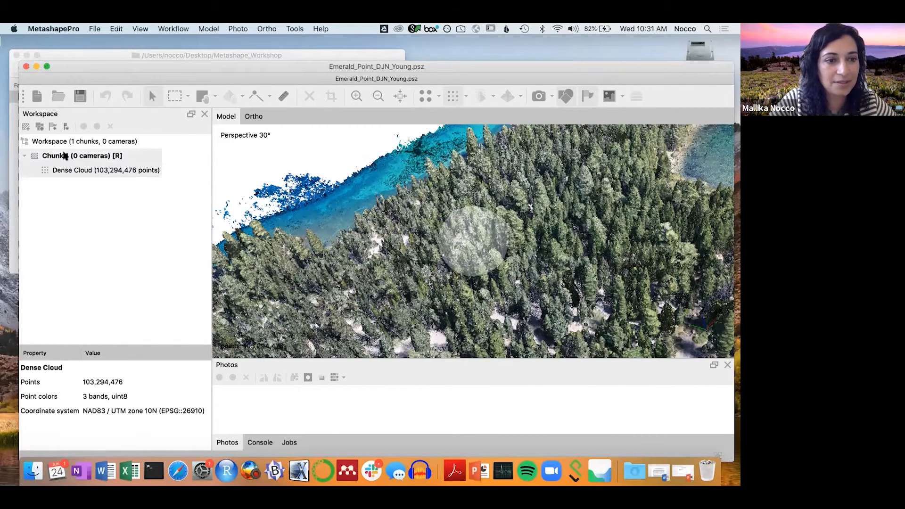
{"action": "right_click", "coordinate": [65, 155]}
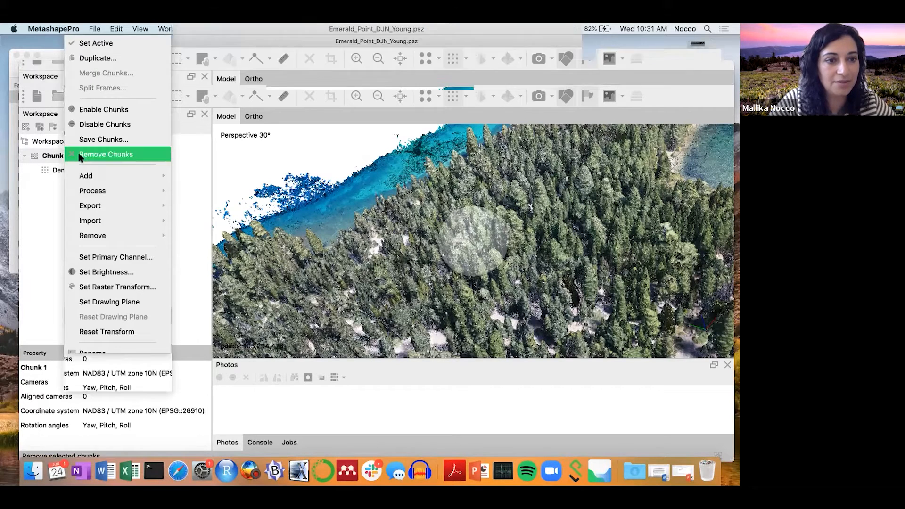
{"action": "left_click", "coordinate": [81, 156]}
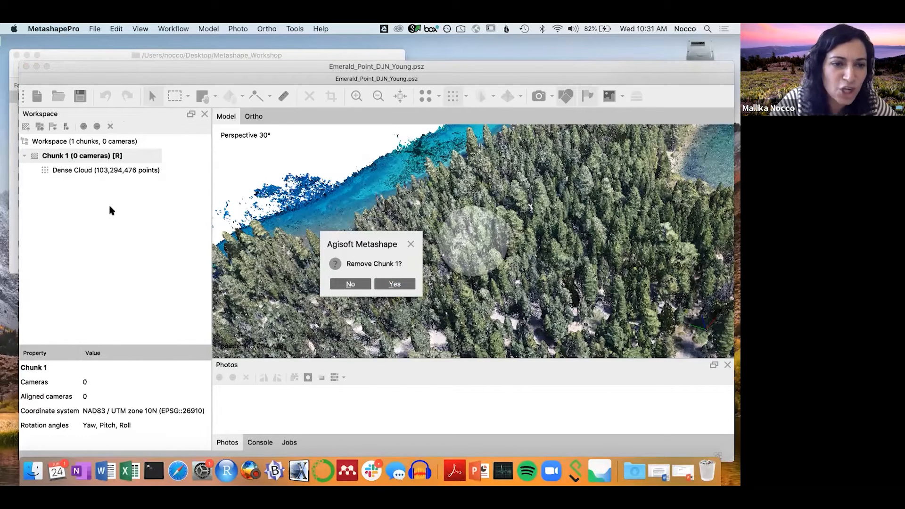
{"action": "left_click", "coordinate": [395, 283]}
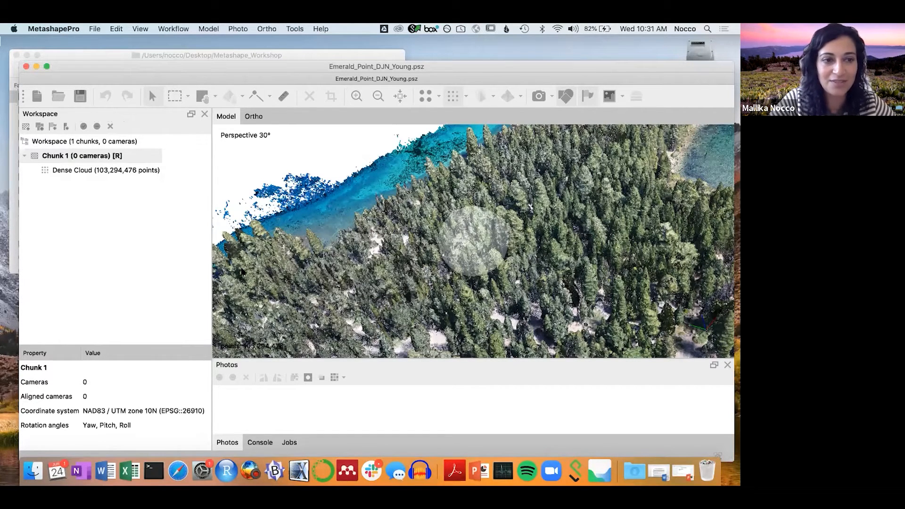
{"action": "left_click_drag", "start_coordinate": [69, 69], "coordinate": [154, 32]}
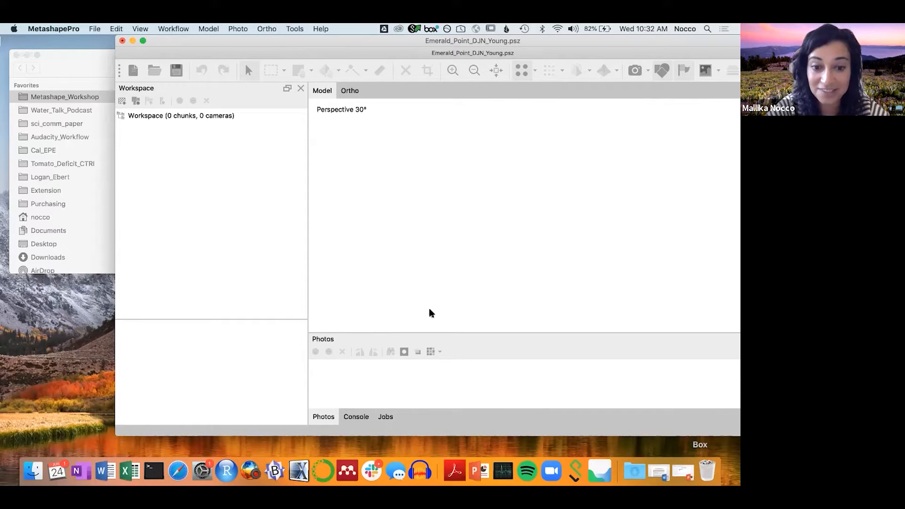
Switch to Safari, reposition its window and go to the changingforests.com website
{"action": "left_click", "coordinate": [170, 472]}
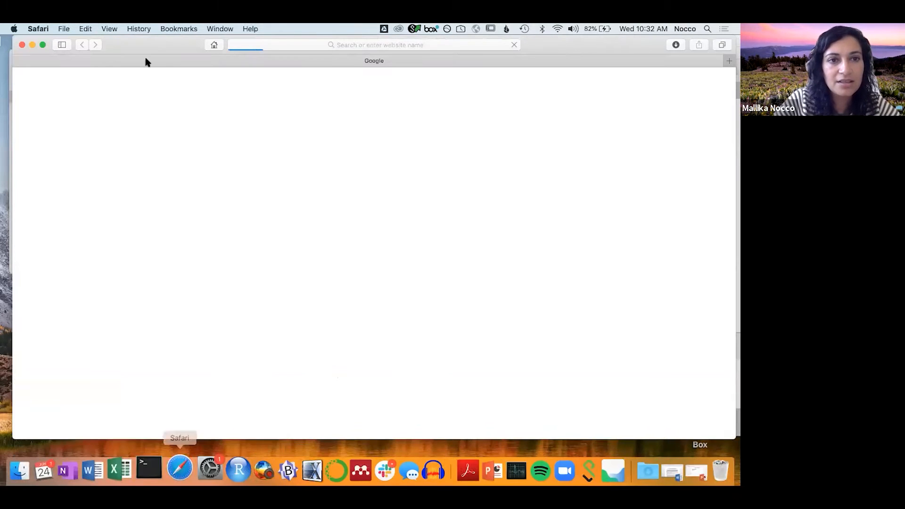
{"action": "left_click_drag", "start_coordinate": [142, 121], "coordinate": [276, 255]}
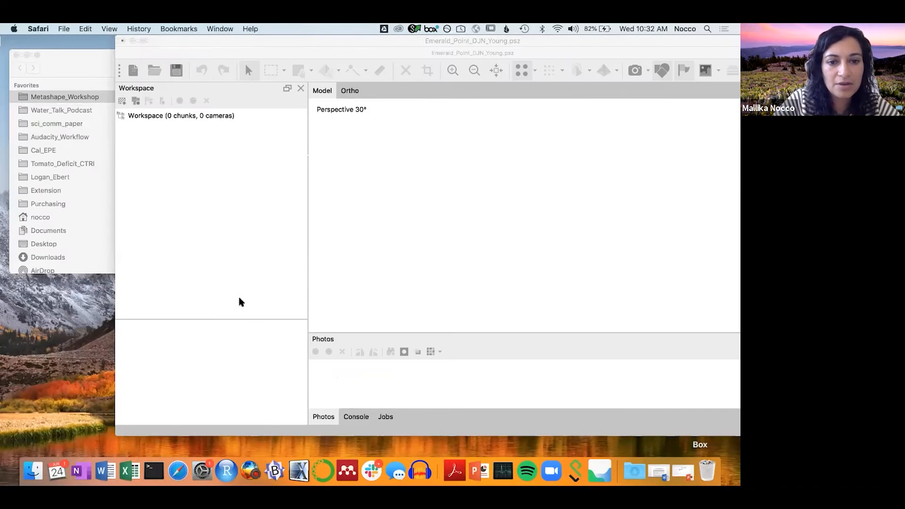
{"action": "left_click_drag", "start_coordinate": [123, 78], "coordinate": [311, 319]}
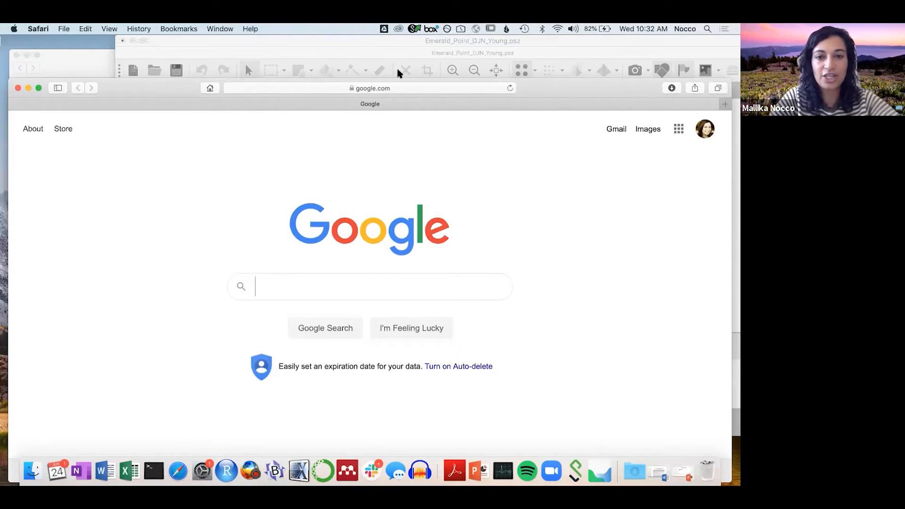
{"action": "type", "text": "changingforests"}
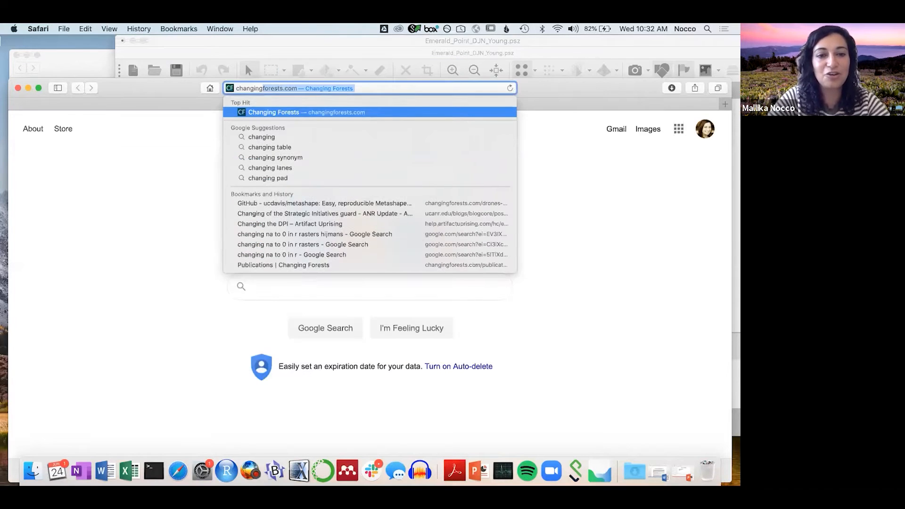
{"action": "key", "text": "Return"}
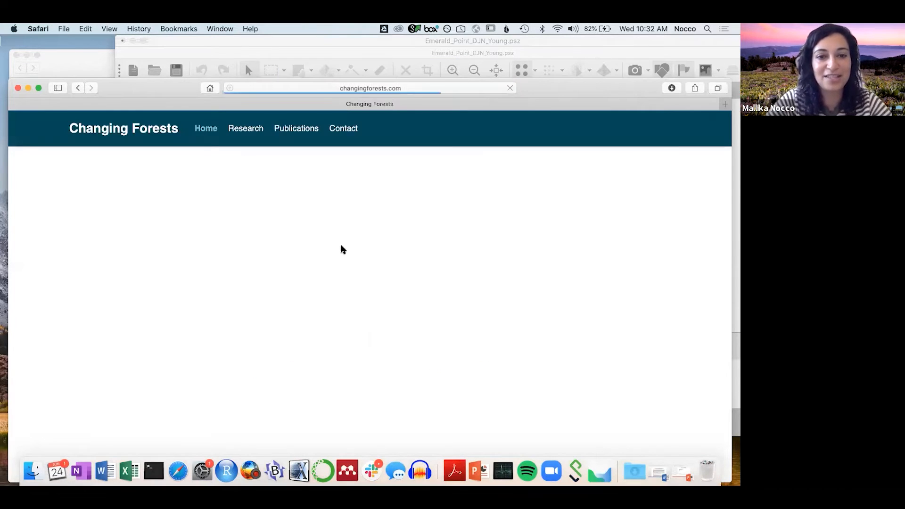
Find the "Drones, AI, and big data" research section on the home page and open its detailed article
{"action": "scroll", "coordinate": [369, 196], "scroll_direction": "down", "scroll_amount": 3}
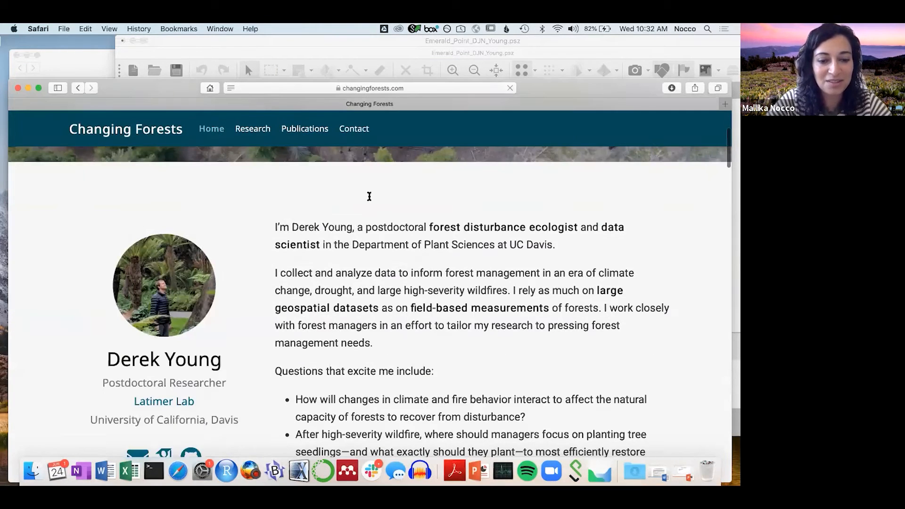
{"action": "scroll", "coordinate": [293, 356], "scroll_direction": "down", "scroll_amount": 8}
{"action": "scroll", "coordinate": [292, 354], "scroll_direction": "down", "scroll_amount": 5}
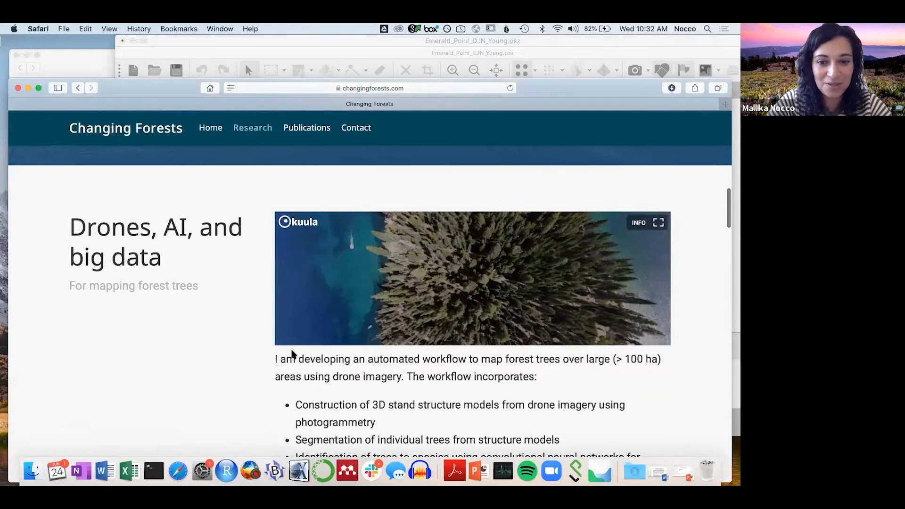
{"action": "scroll", "coordinate": [227, 310], "scroll_direction": "down", "scroll_amount": 2}
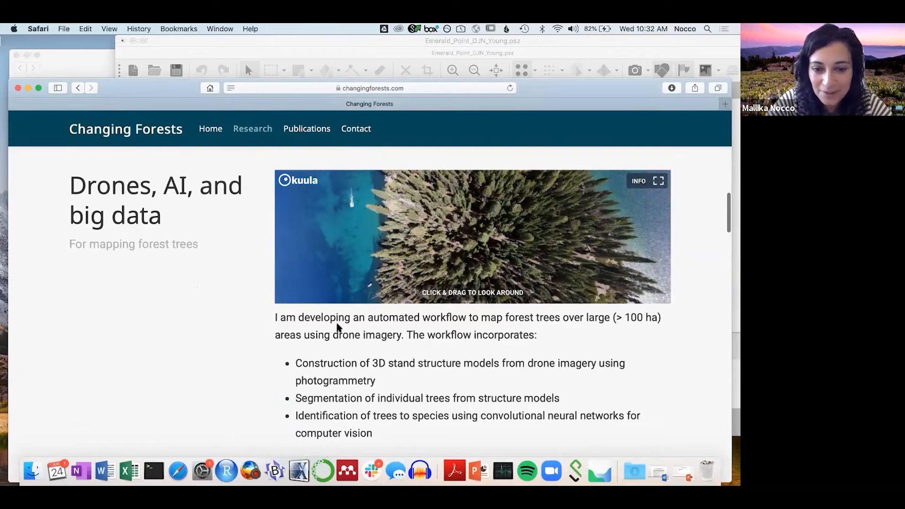
{"action": "scroll", "coordinate": [407, 329], "scroll_direction": "down", "scroll_amount": 1}
{"action": "scroll", "coordinate": [407, 329], "scroll_direction": "down", "scroll_amount": 2}
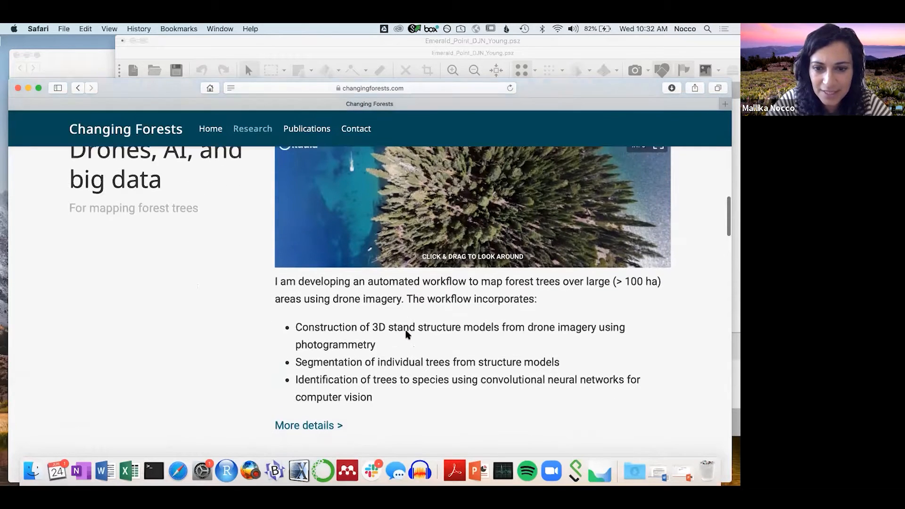
{"action": "scroll", "coordinate": [383, 227], "scroll_direction": "up", "scroll_amount": 2}
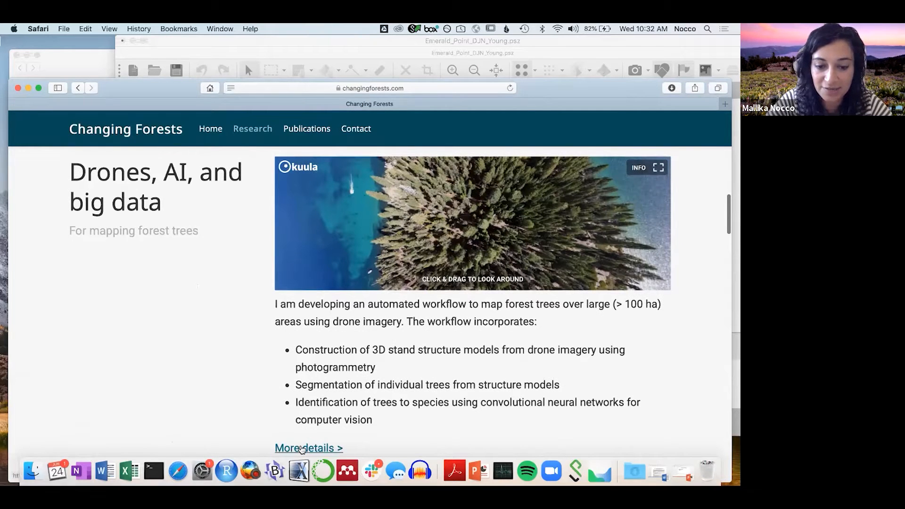
{"action": "left_click", "coordinate": [304, 447]}
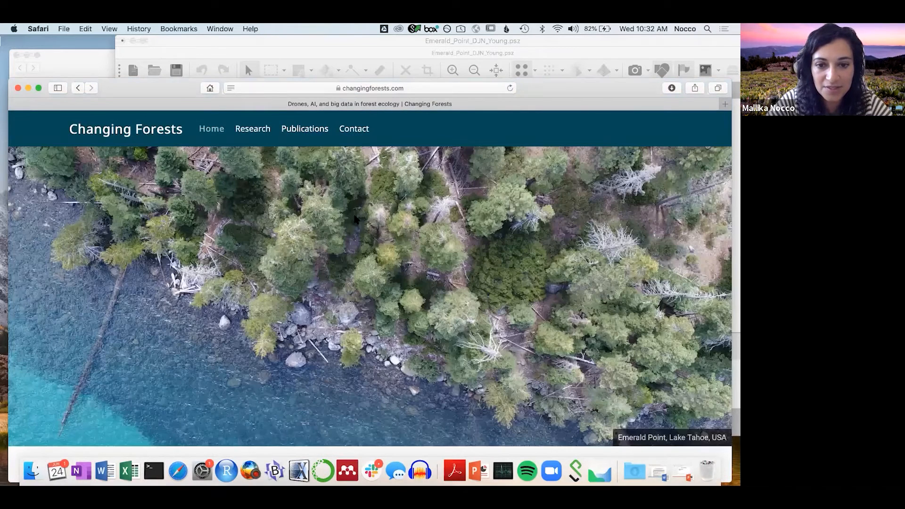
Skim the forest ecology article's title image, introduction and grid of overlapping drone photos
{"action": "scroll", "coordinate": [356, 219], "scroll_direction": "down", "scroll_amount": 4}
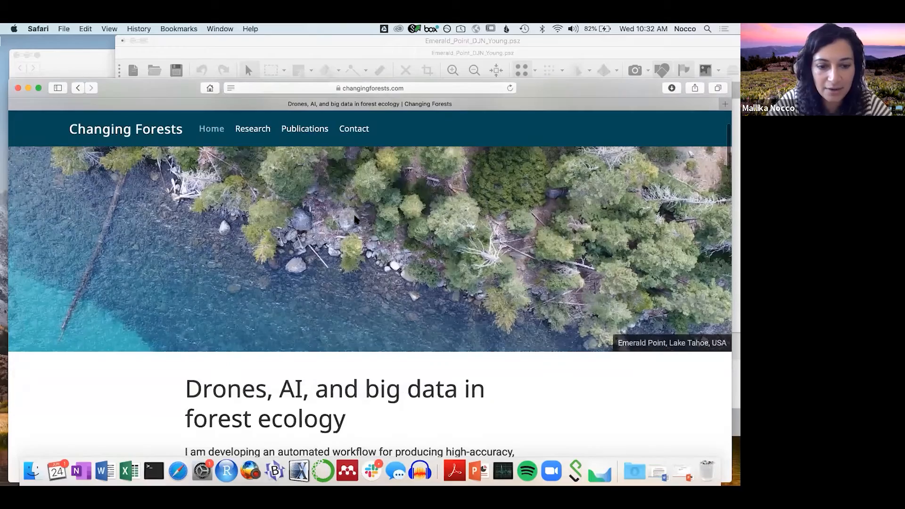
{"action": "scroll", "coordinate": [355, 219], "scroll_direction": "down", "scroll_amount": 6}
{"action": "scroll", "coordinate": [355, 219], "scroll_direction": "up", "scroll_amount": 10}
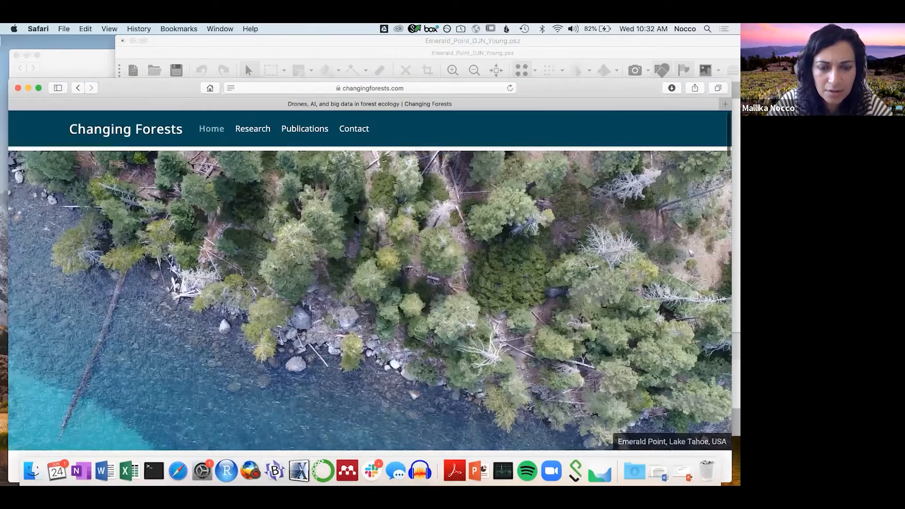
{"action": "scroll", "coordinate": [355, 219], "scroll_direction": "down", "scroll_amount": 15}
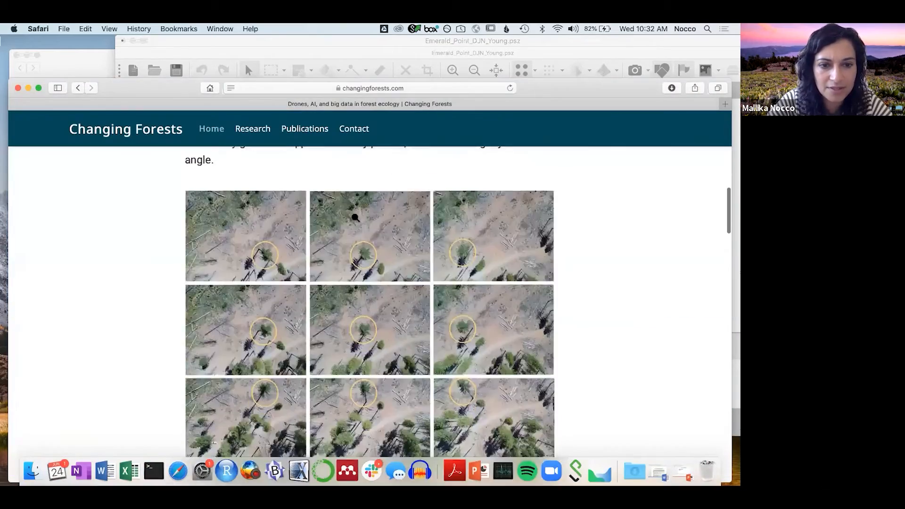
{"action": "scroll", "coordinate": [356, 219], "scroll_direction": "down", "scroll_amount": 5}
{"action": "scroll", "coordinate": [355, 219], "scroll_direction": "up", "scroll_amount": 20}
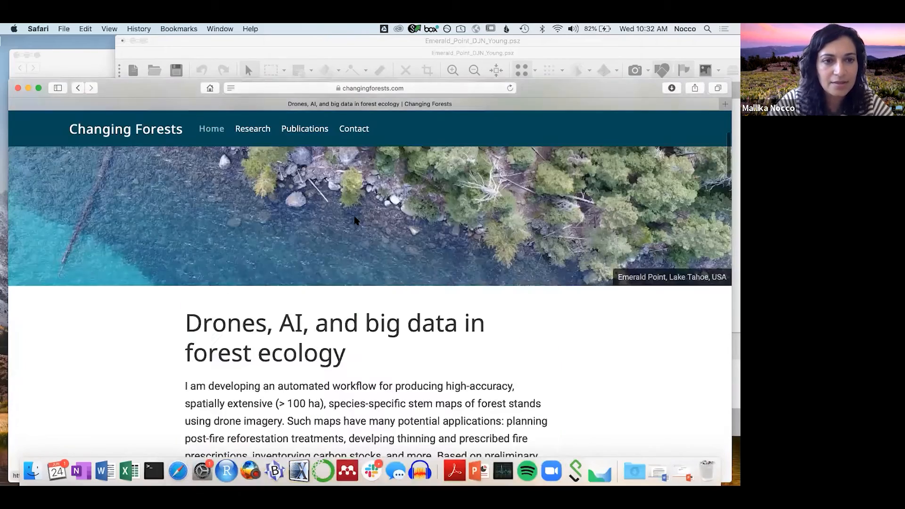
{"action": "scroll", "coordinate": [355, 220], "scroll_direction": "up", "scroll_amount": 7}
Close the Safari window, enlarge the Metashape_Workshop folder window in Finder and open Metashape_GUI_Demo+questions.docx in Word
{"action": "left_click", "coordinate": [18, 88]}
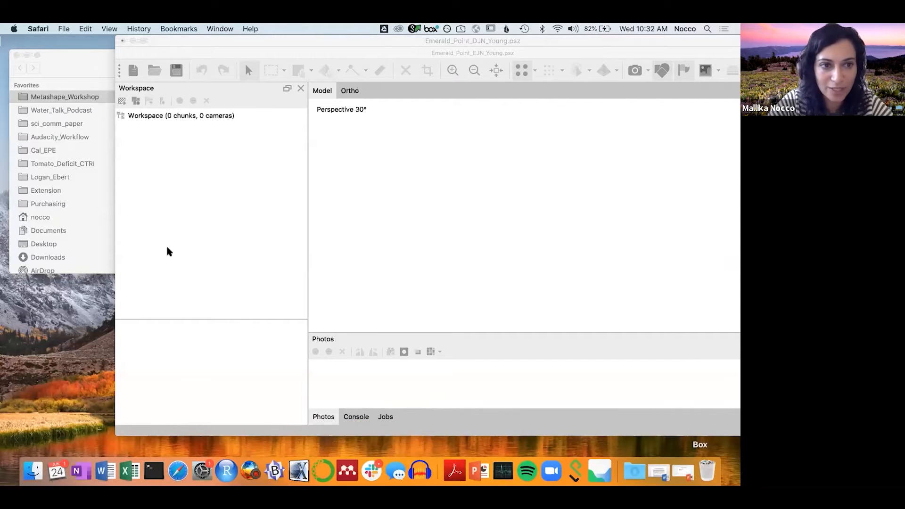
{"action": "left_click", "coordinate": [78, 62]}
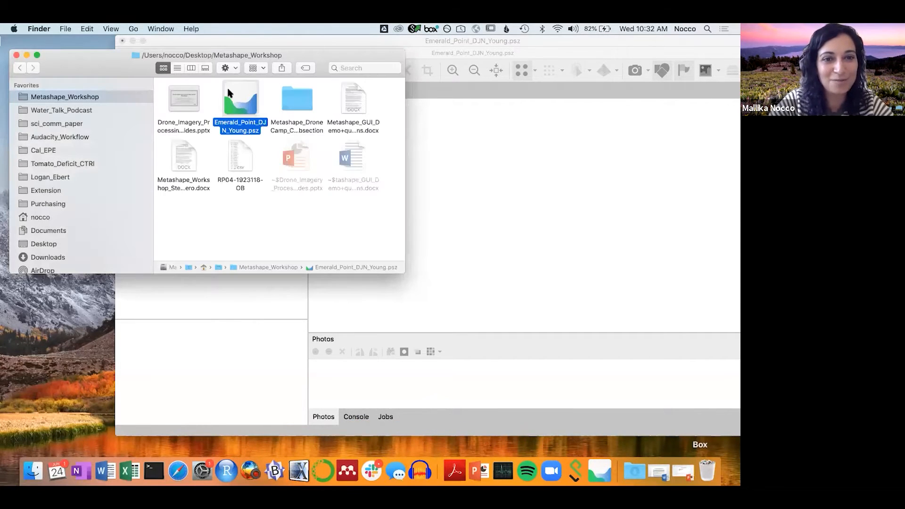
{"action": "left_click", "coordinate": [360, 155]}
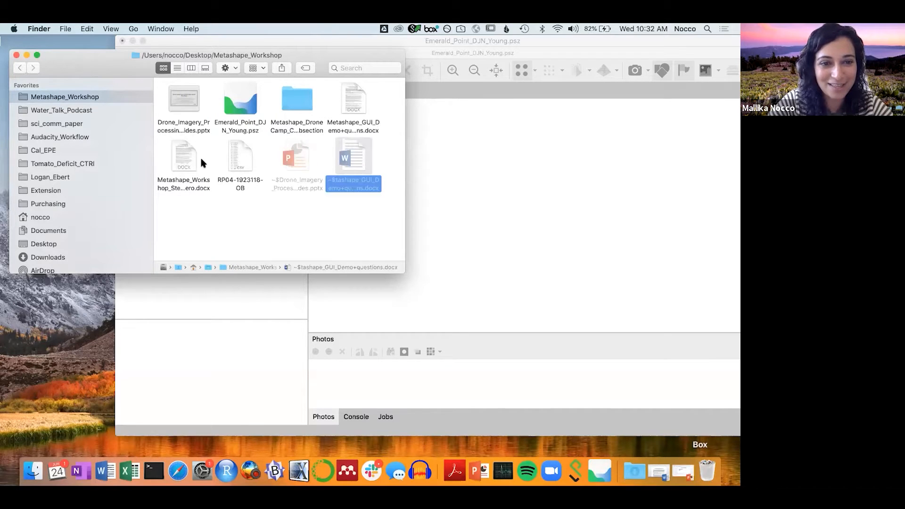
{"action": "left_click_drag", "start_coordinate": [402, 267], "coordinate": [446, 354]}
{"action": "double_click", "coordinate": [355, 107]}
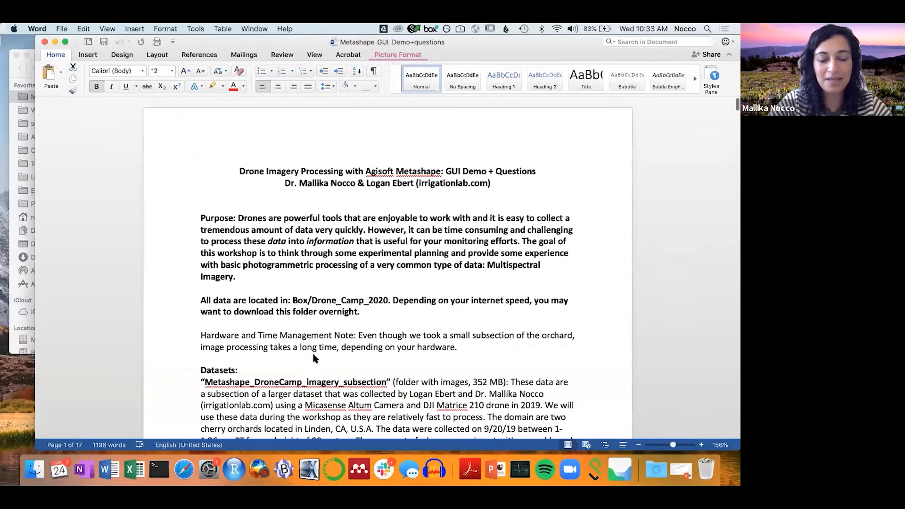
Shift the document window aside and read the workshop purpose, hardware note and "Metashape_DroneCamp_imagery_subsection" dataset description
{"action": "scroll", "coordinate": [314, 358], "scroll_direction": "down", "scroll_amount": 2}
{"action": "scroll", "coordinate": [315, 358], "scroll_direction": "down", "scroll_amount": 2}
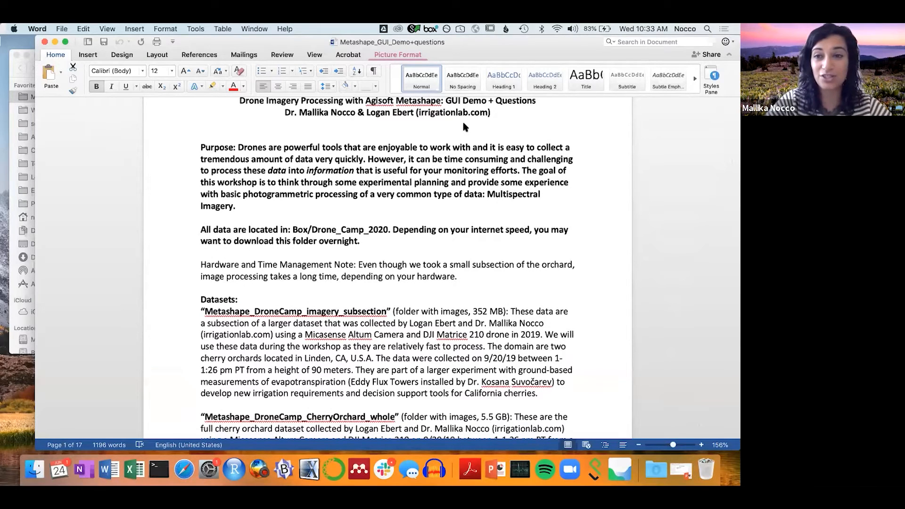
{"action": "left_click_drag", "start_coordinate": [545, 43], "coordinate": [506, 43]}
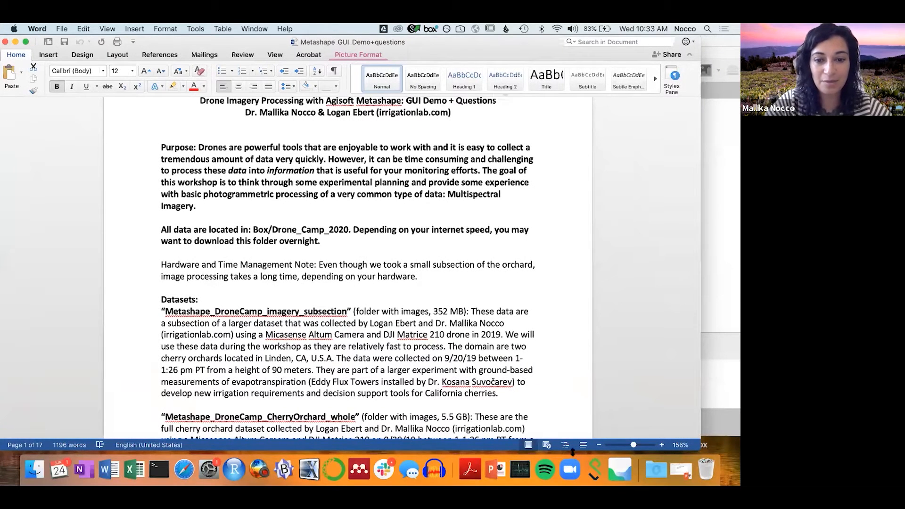
{"action": "scroll", "coordinate": [431, 250], "scroll_direction": "down", "scroll_amount": 1}
{"action": "scroll", "coordinate": [430, 251], "scroll_direction": "down", "scroll_amount": 2}
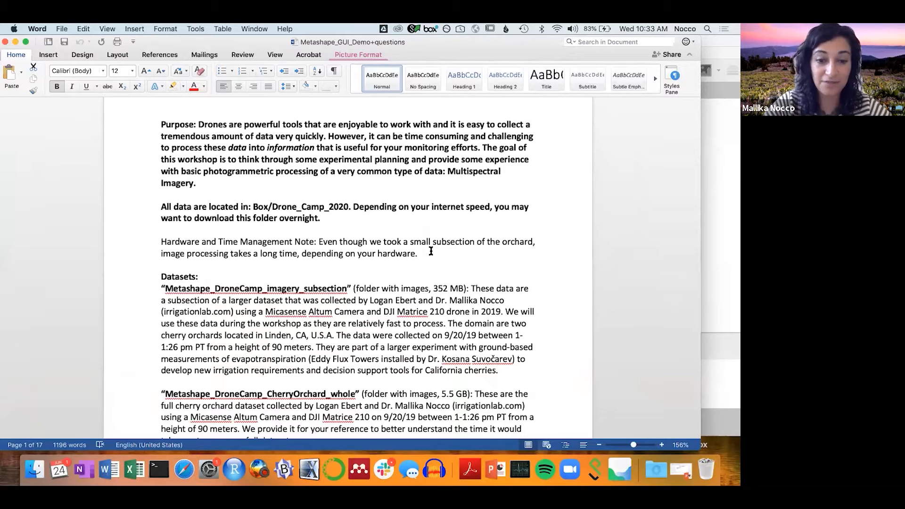
{"action": "scroll", "coordinate": [431, 251], "scroll_direction": "down", "scroll_amount": 3}
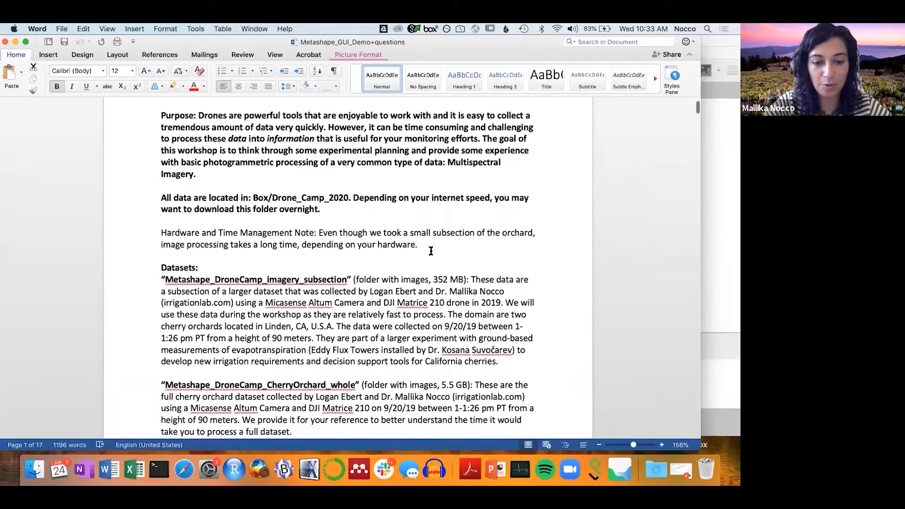
{"action": "scroll", "coordinate": [430, 251], "scroll_direction": "down", "scroll_amount": 2}
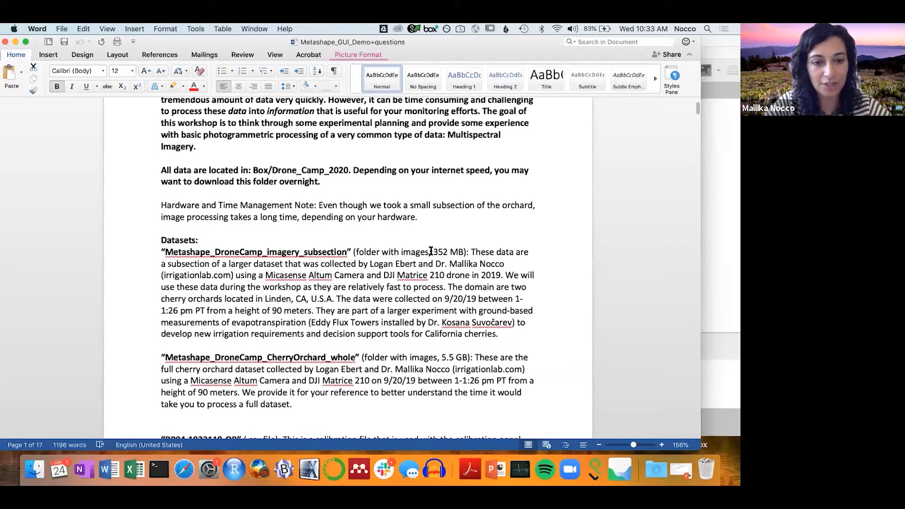
{"action": "scroll", "coordinate": [430, 251], "scroll_direction": "down", "scroll_amount": 2}
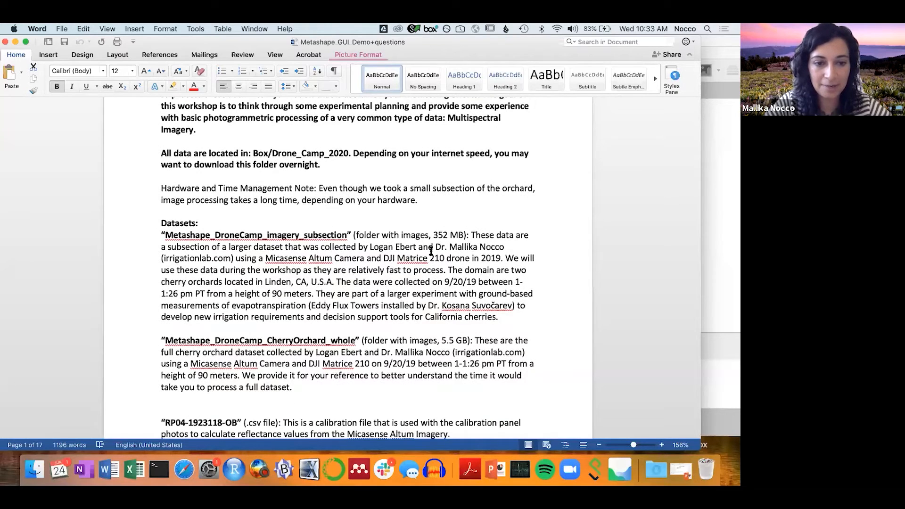
{"action": "scroll", "coordinate": [431, 251], "scroll_direction": "down", "scroll_amount": 2}
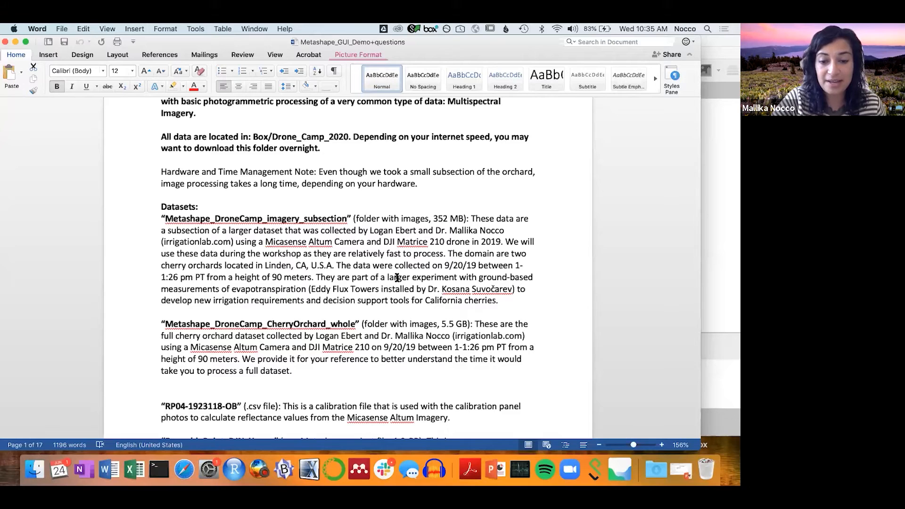
Review the "Metashape_DroneCamp_CherryOrchard_whole" dataset description and highlight the calibration file name RP04-1923118-OB
{"action": "scroll", "coordinate": [397, 278], "scroll_direction": "down", "scroll_amount": 5}
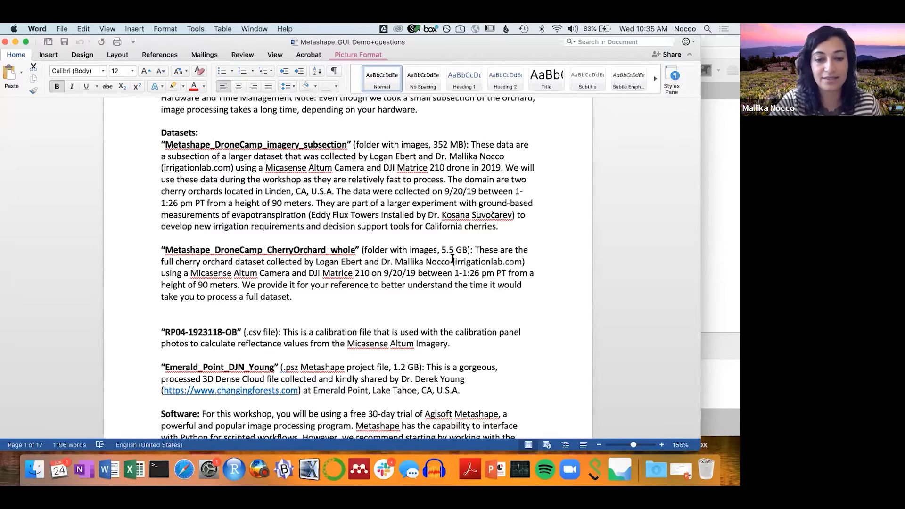
{"action": "scroll", "coordinate": [453, 258], "scroll_direction": "down", "scroll_amount": 2}
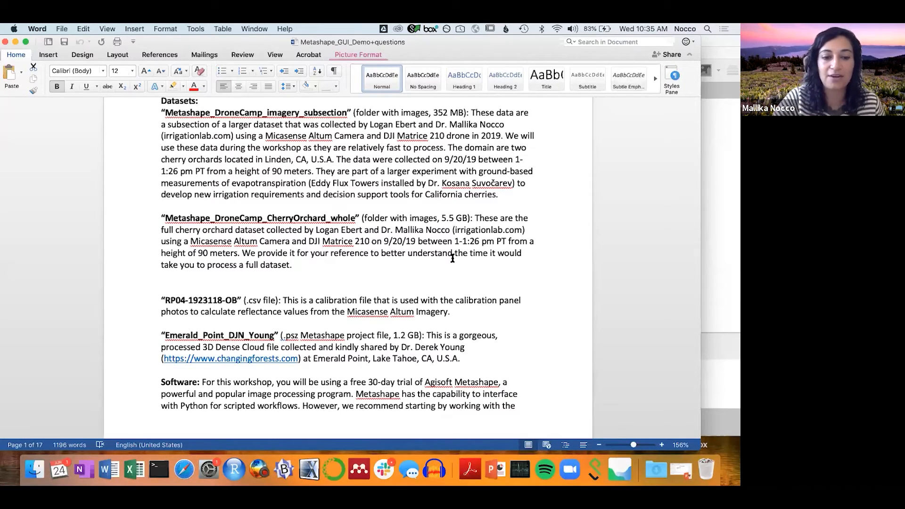
{"action": "scroll", "coordinate": [453, 257], "scroll_direction": "down", "scroll_amount": 2}
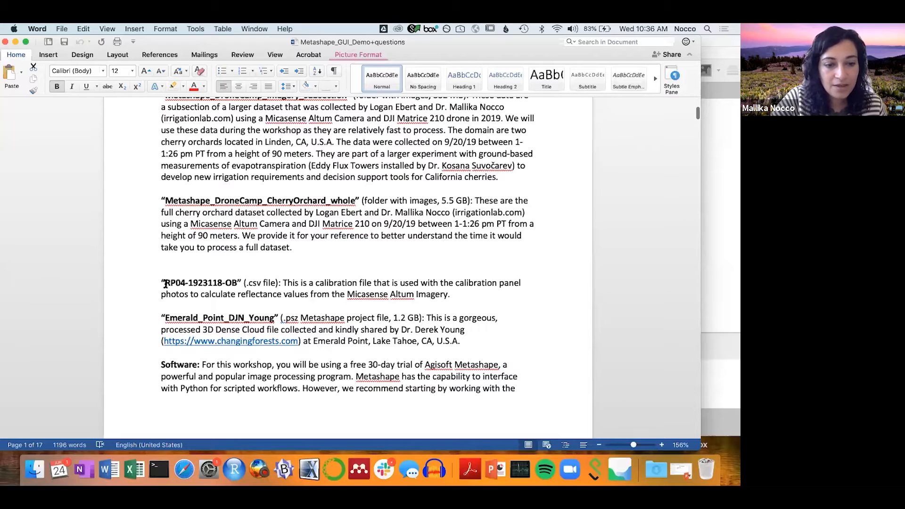
{"action": "left_click_drag", "start_coordinate": [165, 284], "coordinate": [235, 281]}
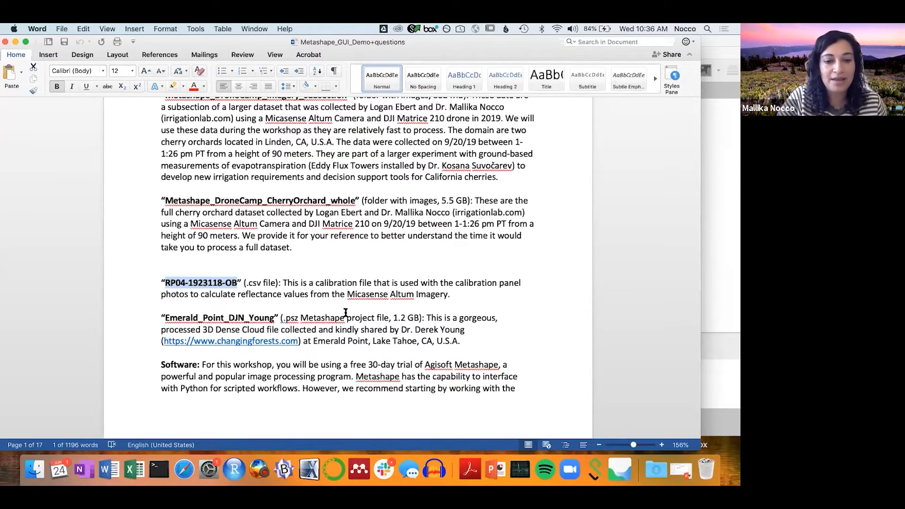
Examine the handout's Emerald Point dataset, Software and Agisoft installer sections, through to the project window picture on page 3
{"action": "scroll", "coordinate": [346, 312], "scroll_direction": "down", "scroll_amount": 3}
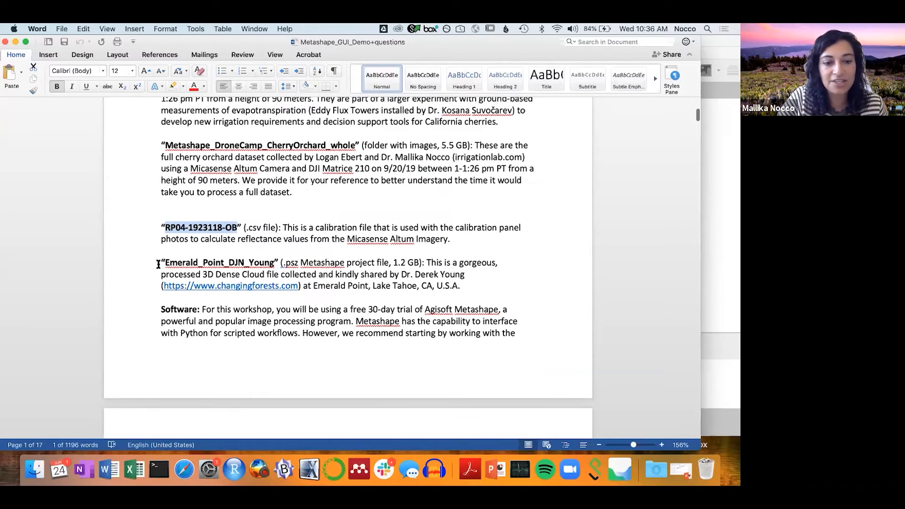
{"action": "scroll", "coordinate": [400, 210], "scroll_direction": "down", "scroll_amount": 1}
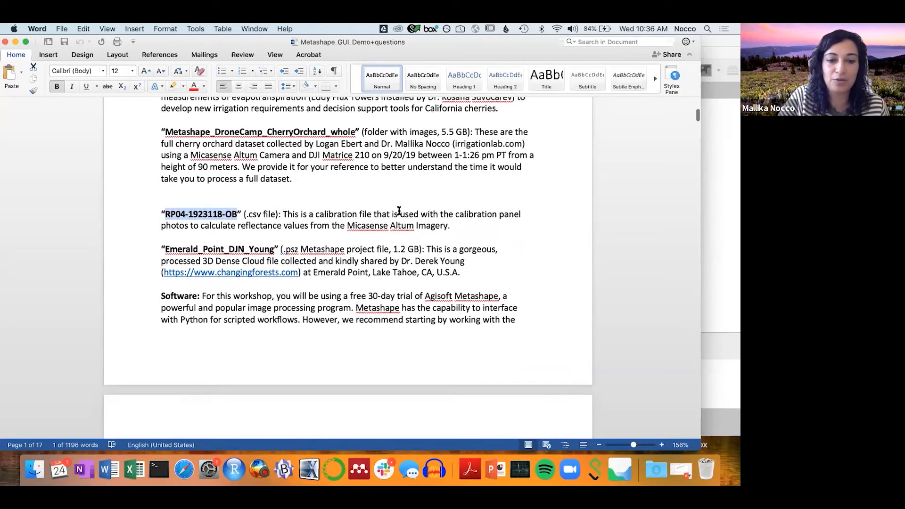
{"action": "scroll", "coordinate": [507, 282], "scroll_direction": "down", "scroll_amount": 3}
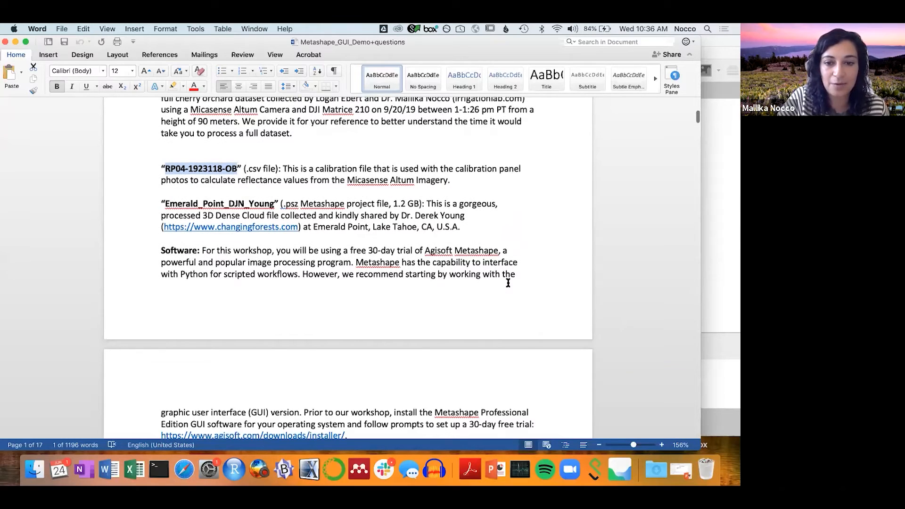
{"action": "scroll", "coordinate": [507, 283], "scroll_direction": "down", "scroll_amount": 3}
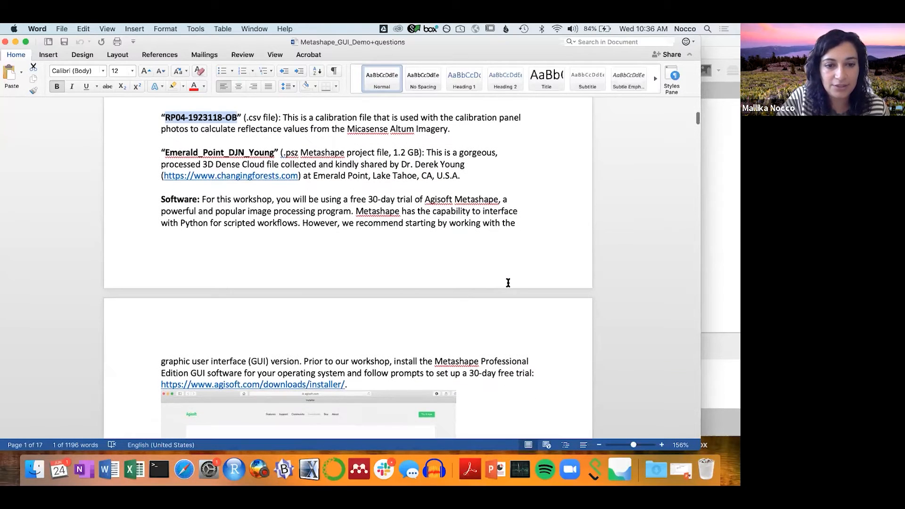
{"action": "scroll", "coordinate": [507, 283], "scroll_direction": "down", "scroll_amount": 5}
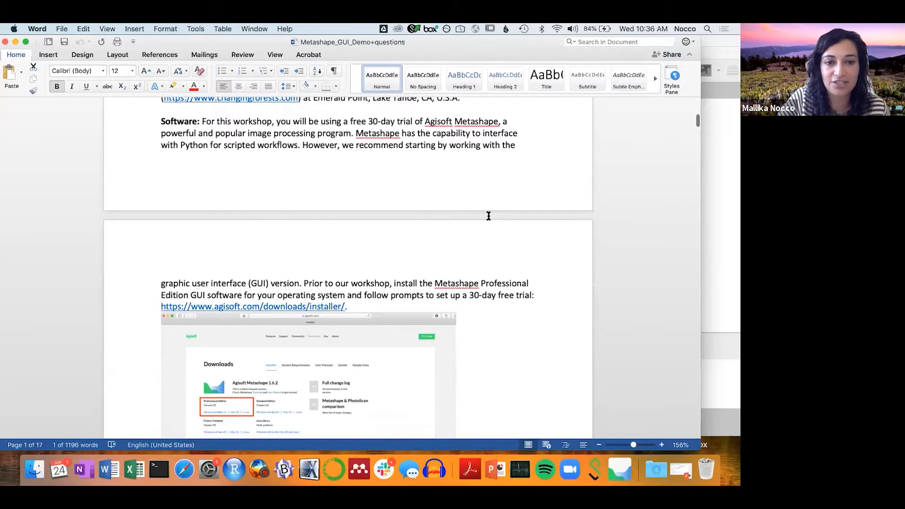
{"action": "scroll", "coordinate": [489, 216], "scroll_direction": "down", "scroll_amount": 1}
{"action": "scroll", "coordinate": [488, 216], "scroll_direction": "down", "scroll_amount": 1}
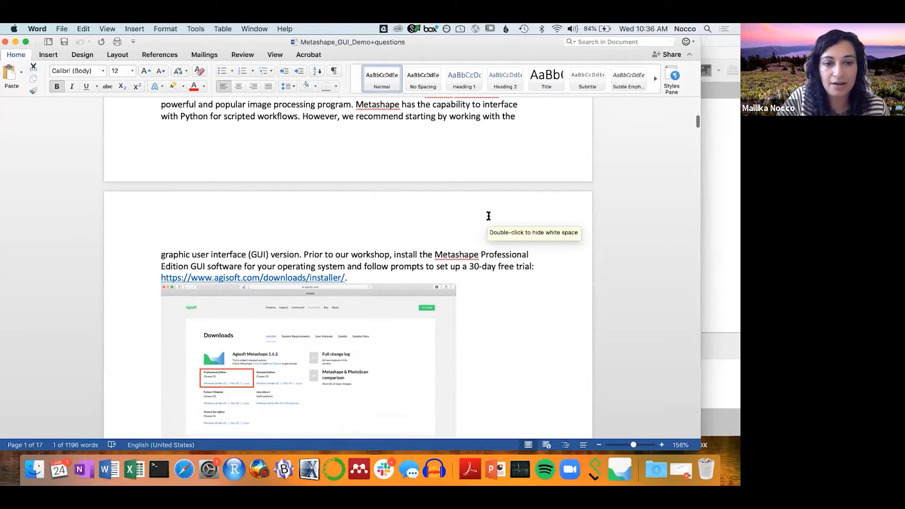
{"action": "scroll", "coordinate": [489, 215], "scroll_direction": "down", "scroll_amount": 5}
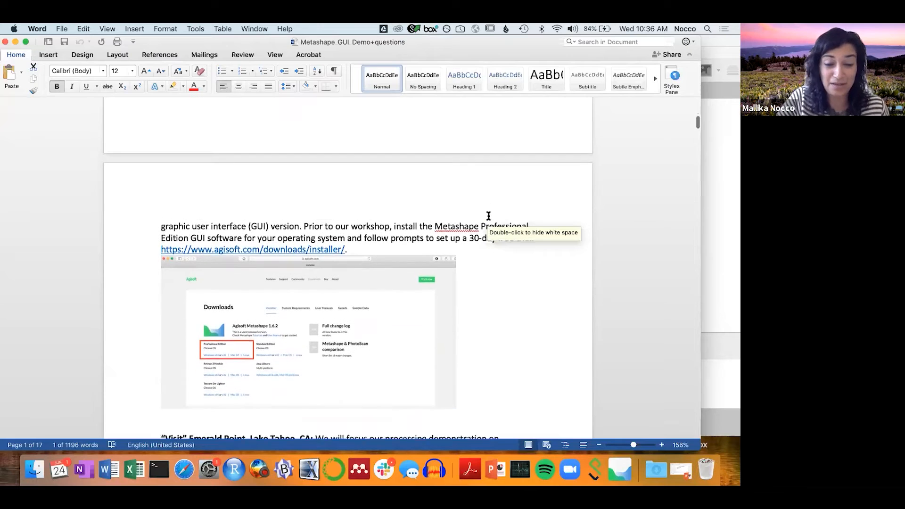
{"action": "scroll", "coordinate": [489, 216], "scroll_direction": "down", "scroll_amount": 1}
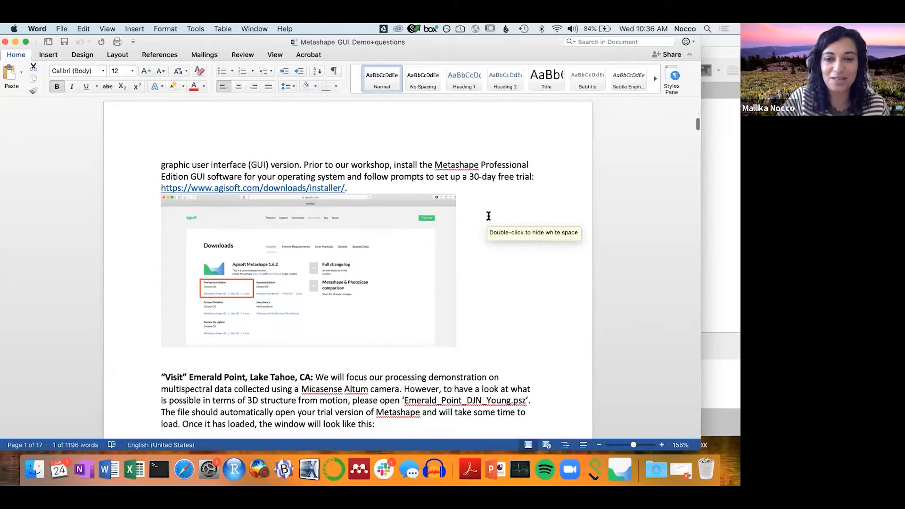
{"action": "scroll", "coordinate": [489, 216], "scroll_direction": "down", "scroll_amount": 5}
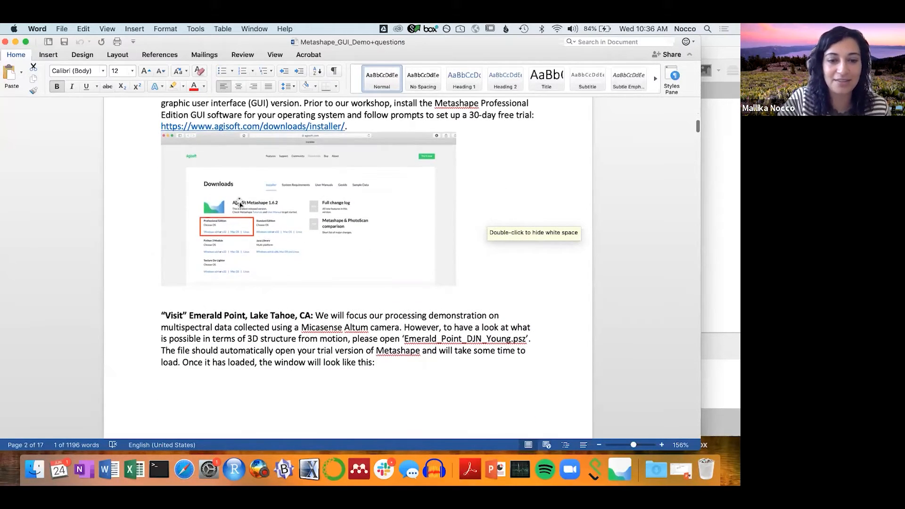
{"action": "scroll", "coordinate": [482, 272], "scroll_direction": "down", "scroll_amount": 15}
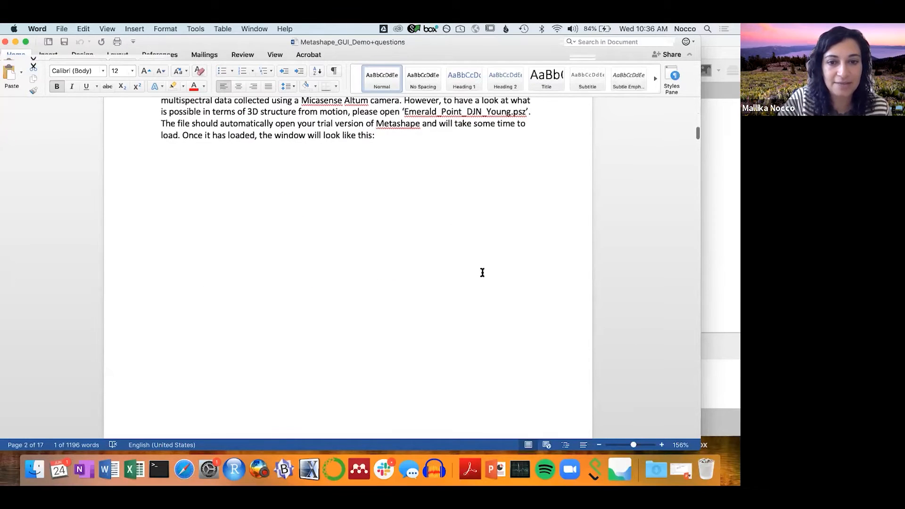
{"action": "scroll", "coordinate": [482, 272], "scroll_direction": "down", "scroll_amount": 20}
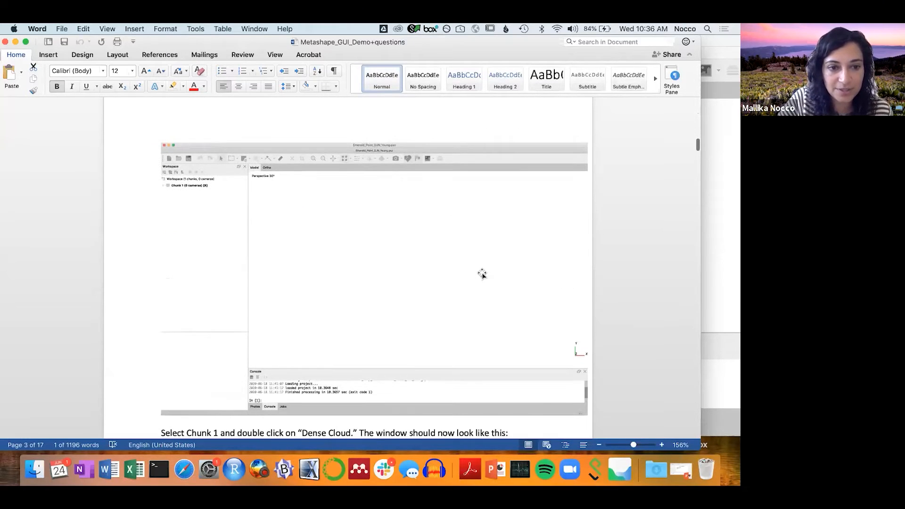
Quit Metashape, closing the Emerald_Point_DJN_Young.psz project, and return to the Word handout
{"action": "right_click", "coordinate": [617, 459]}
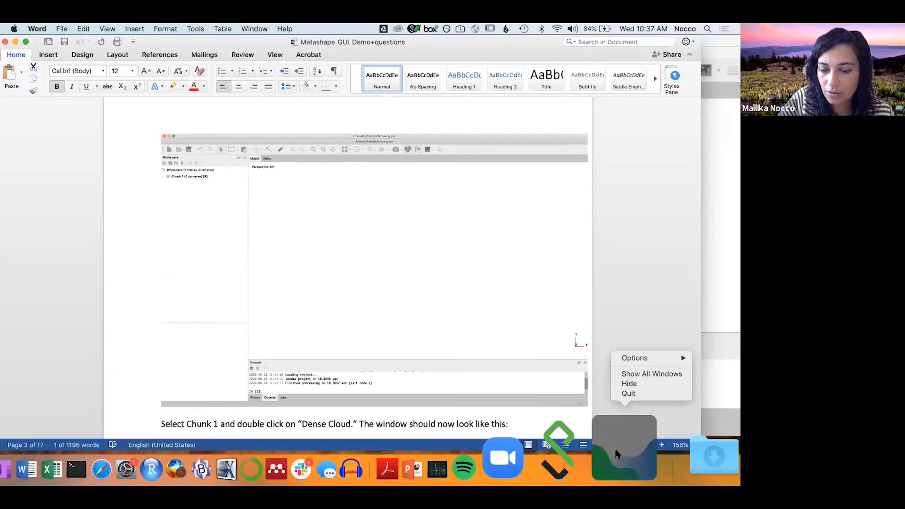
{"action": "left_click", "coordinate": [629, 393]}
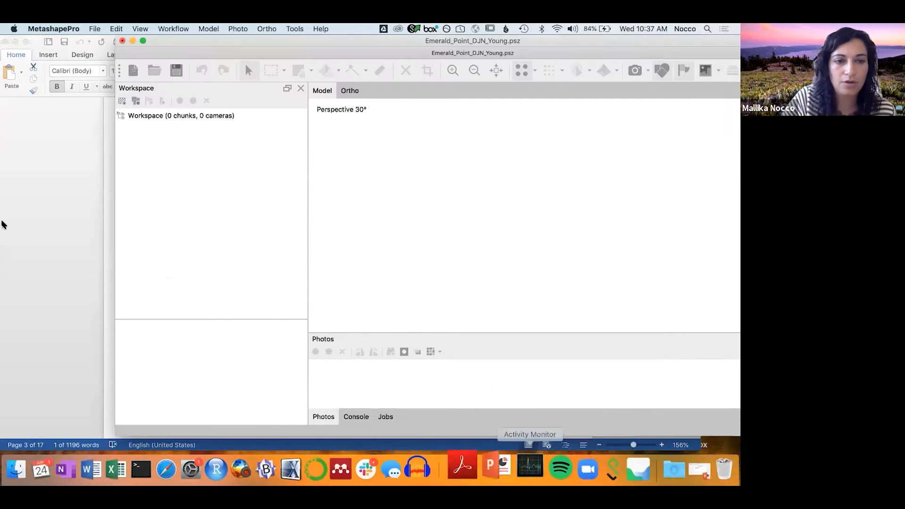
{"action": "scroll", "coordinate": [185, 239], "scroll_direction": "down", "scroll_amount": 5}
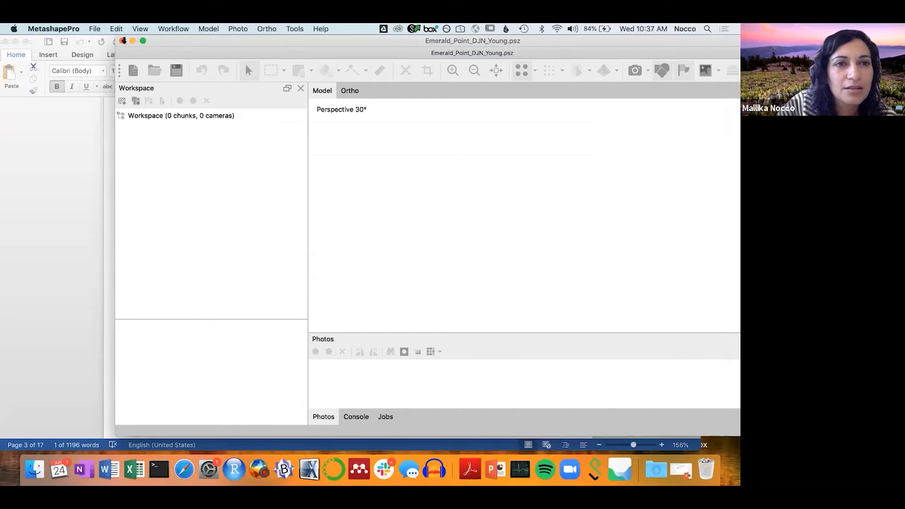
{"action": "left_click", "coordinate": [122, 41]}
{"action": "left_click", "coordinate": [426, 259]}
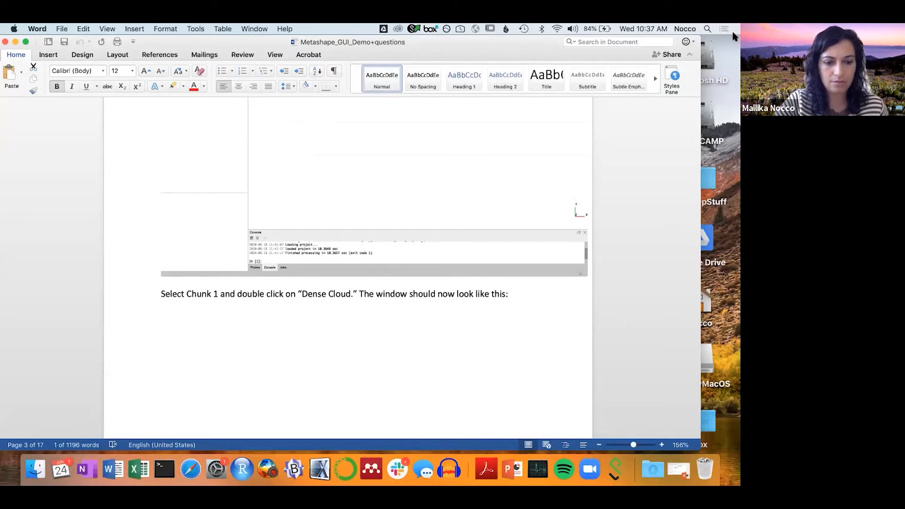
Find MetashapePro with a system-wide search for "meta" and launch it with an empty project
{"action": "left_click", "coordinate": [707, 29]}
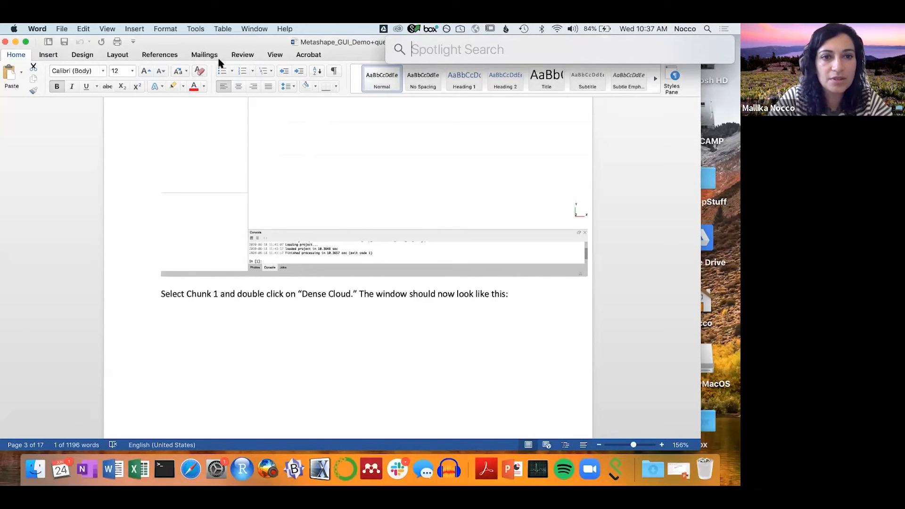
{"action": "left_click", "coordinate": [161, 136]}
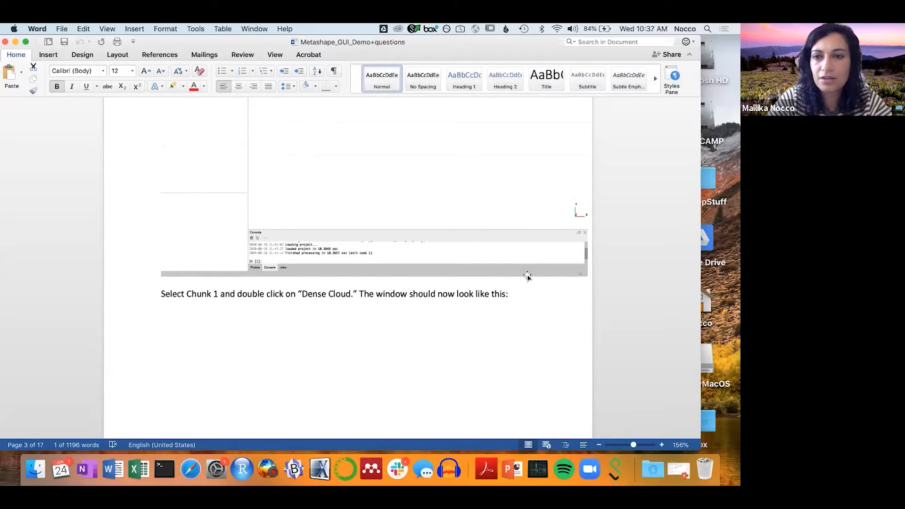
{"action": "left_click", "coordinate": [707, 29]}
{"action": "type", "text": "meta"}
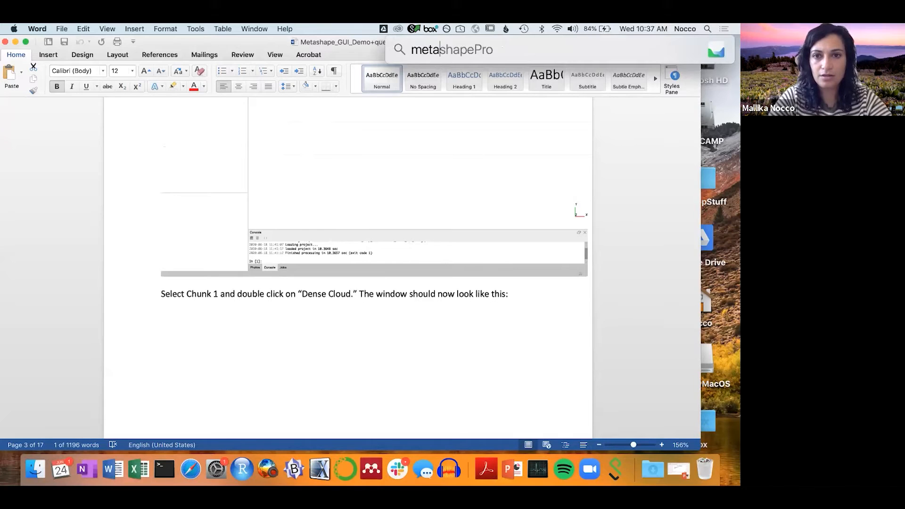
{"action": "key", "text": "Return"}
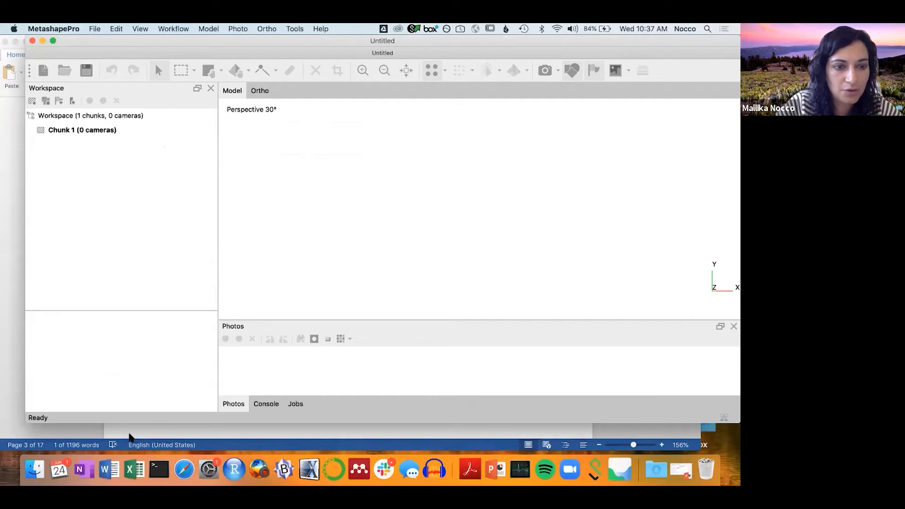
Return to the Word handout and review it from the page 3 project window picture back to the Agisoft installer section on page 2
{"action": "left_click", "coordinate": [130, 435]}
{"action": "scroll", "coordinate": [213, 307], "scroll_direction": "down", "scroll_amount": 10}
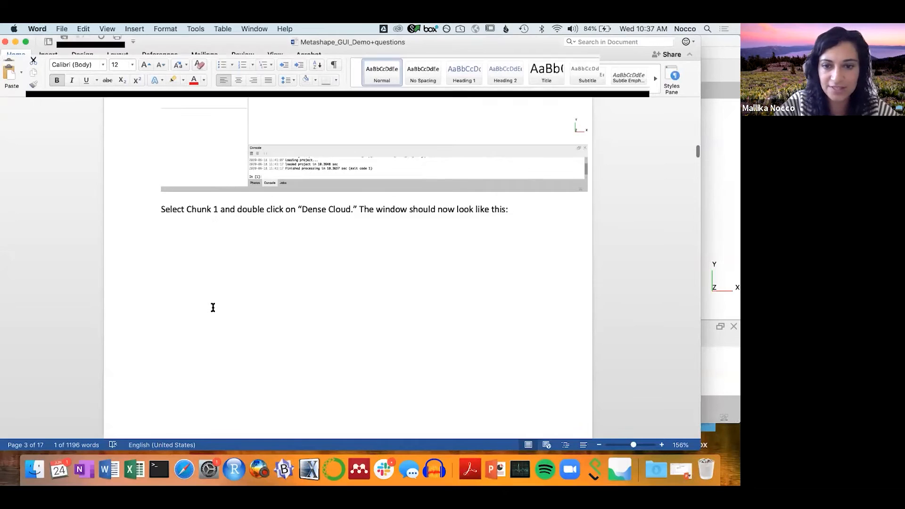
{"action": "scroll", "coordinate": [213, 307], "scroll_direction": "up", "scroll_amount": 10}
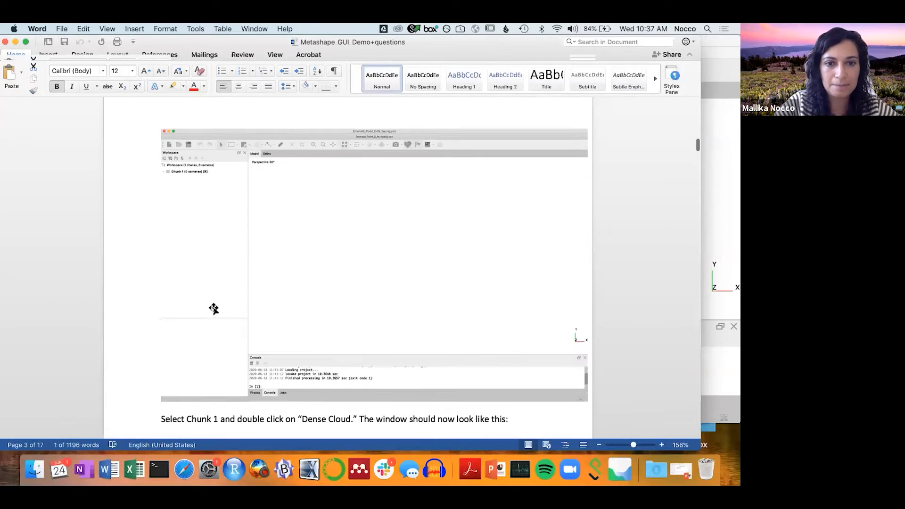
{"action": "key", "text": "XF86AudioRaiseVolume"}
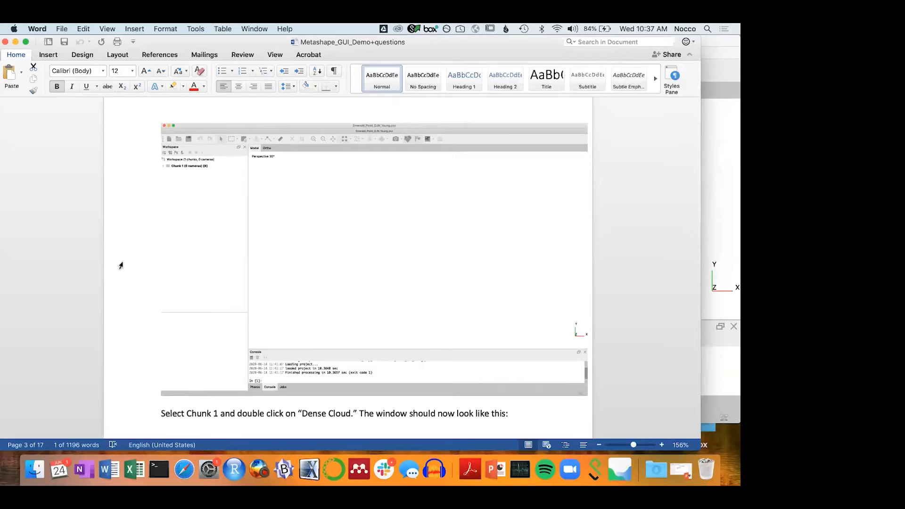
{"action": "scroll", "coordinate": [121, 265], "scroll_direction": "up", "scroll_amount": 10}
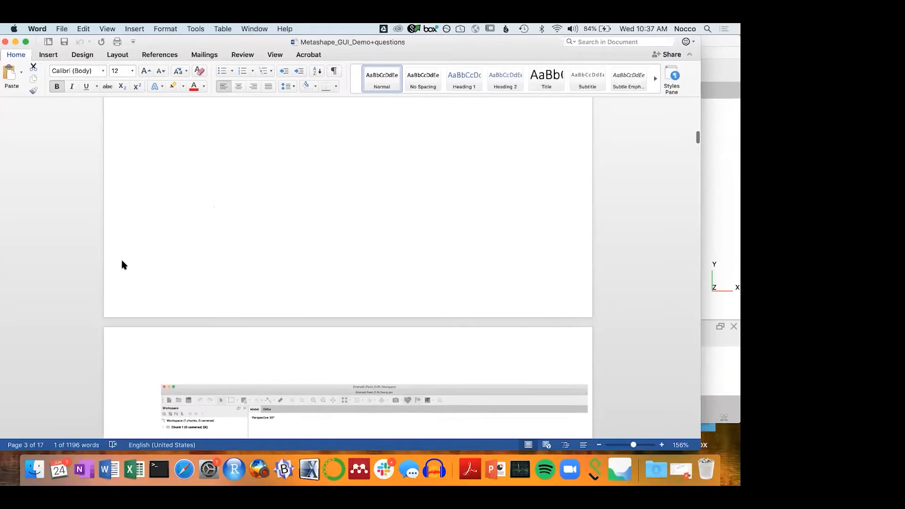
{"action": "scroll", "coordinate": [122, 264], "scroll_direction": "up", "scroll_amount": 3}
{"action": "scroll", "coordinate": [121, 266], "scroll_direction": "up", "scroll_amount": 10}
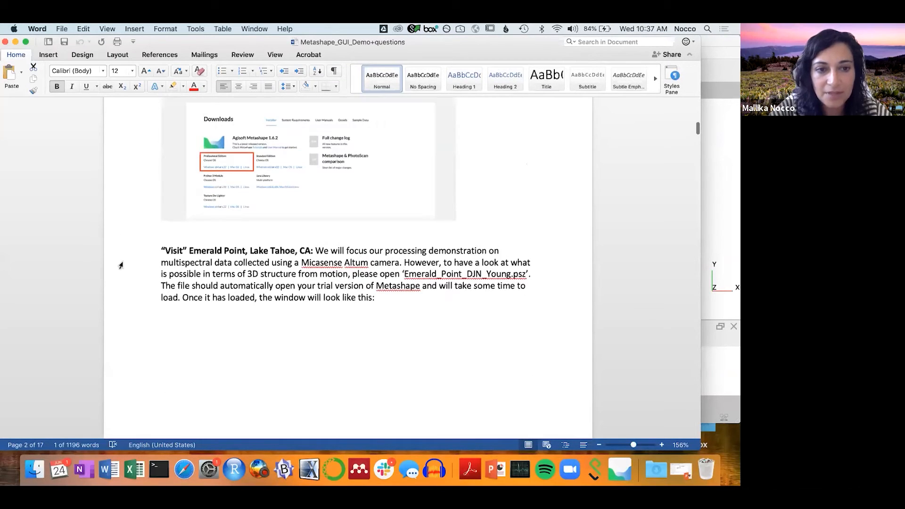
{"action": "scroll", "coordinate": [121, 265], "scroll_direction": "up", "scroll_amount": 5}
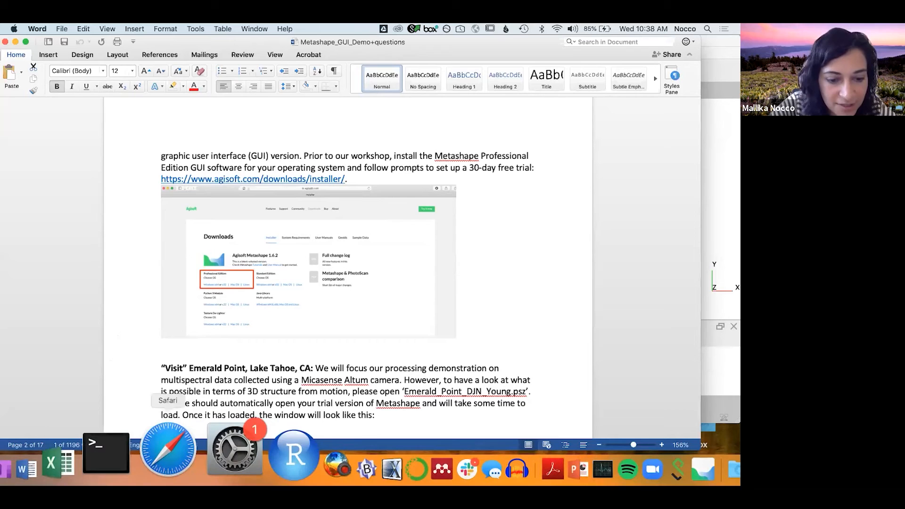
Switch to Safari and search Google for "agisoft metashape benchmarking gpu"
{"action": "left_click", "coordinate": [182, 466]}
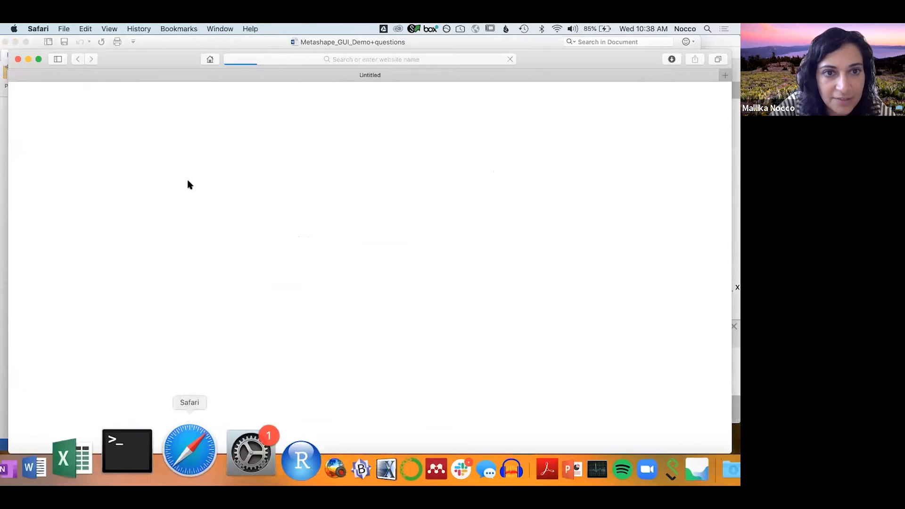
{"action": "type", "text": "agis"}
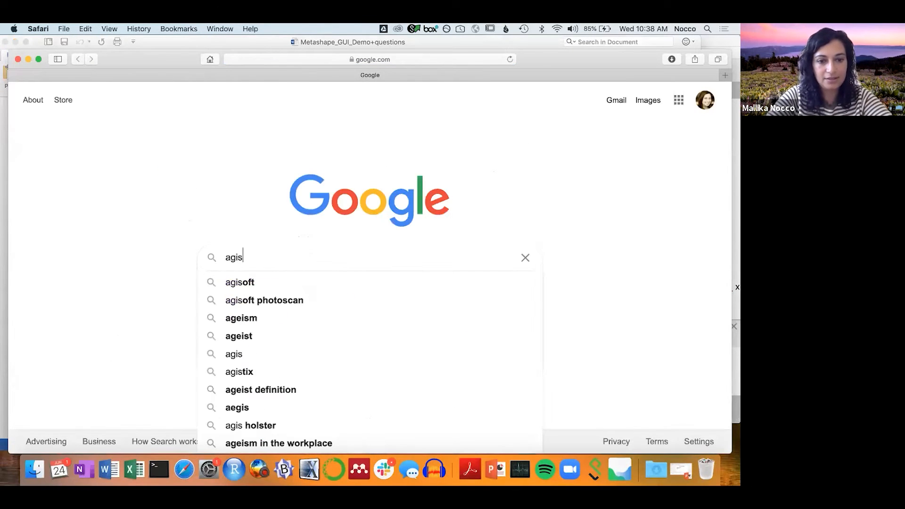
{"action": "type", "text": "oft metashape"}
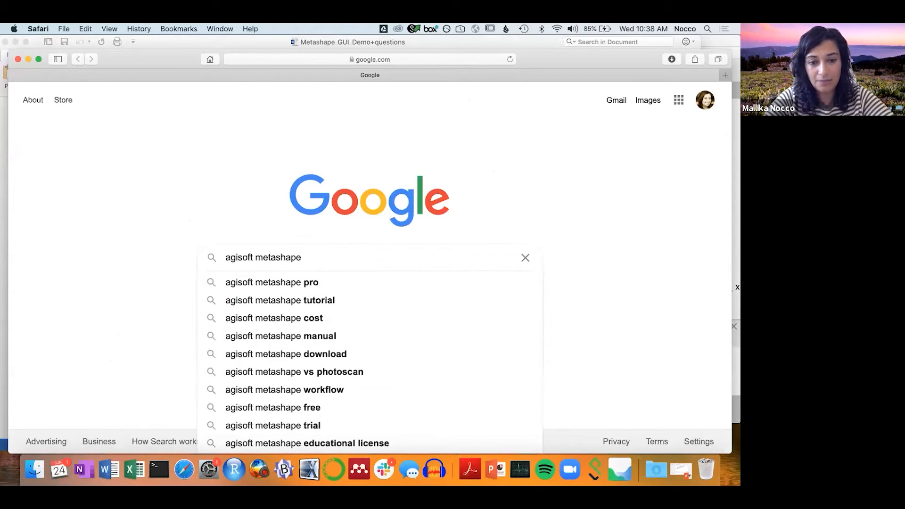
{"action": "type", "text": "b"}
{"action": "key", "text": "BackSpace"}
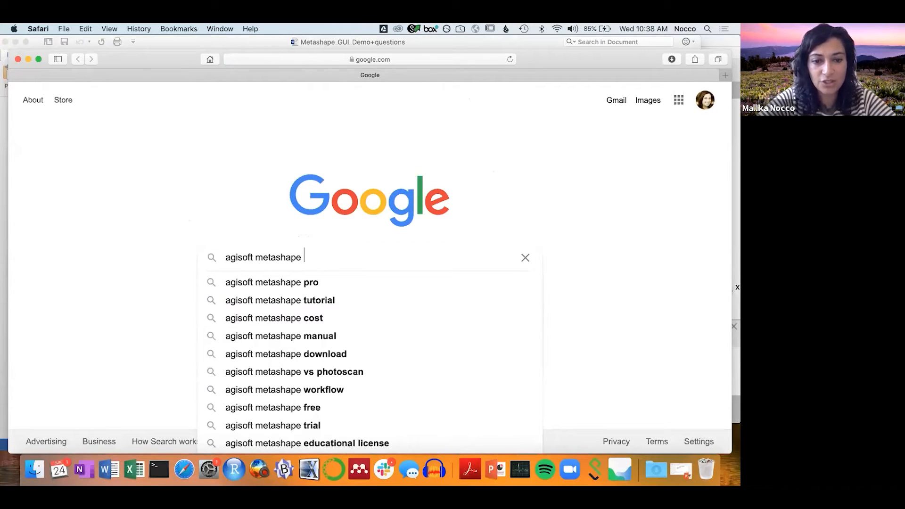
{"action": "type", "text": "benchmarking g"}
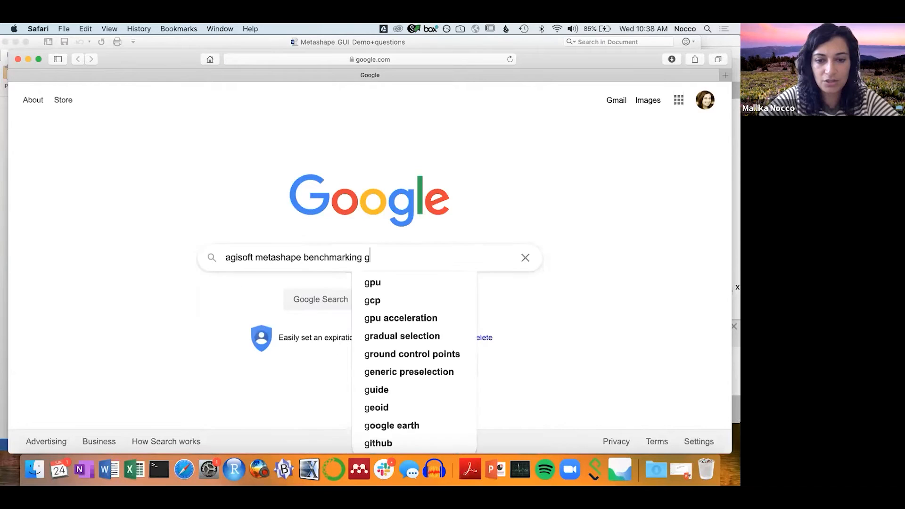
{"action": "key", "text": "BackSpace"}
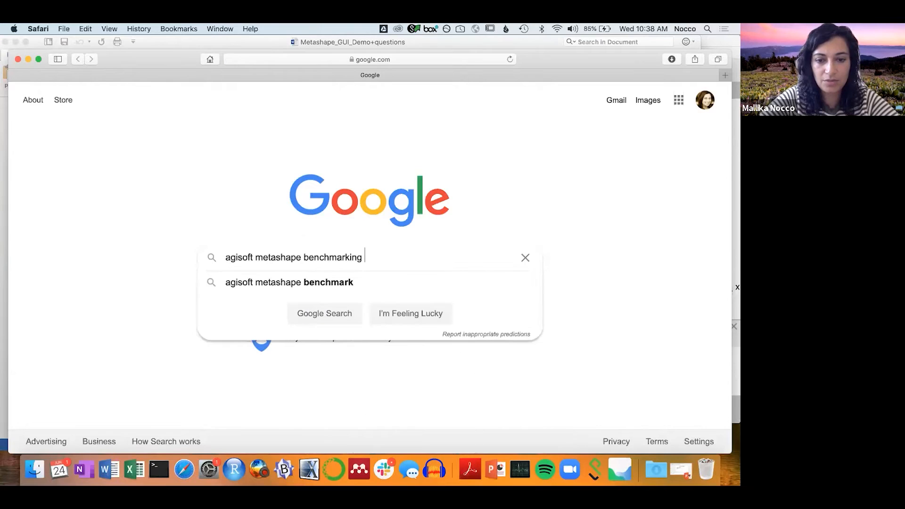
{"action": "type", "text": "p"}
{"action": "key", "text": "BackSpace"}
{"action": "type", "text": "gpu"}
{"action": "key", "text": "Return"}
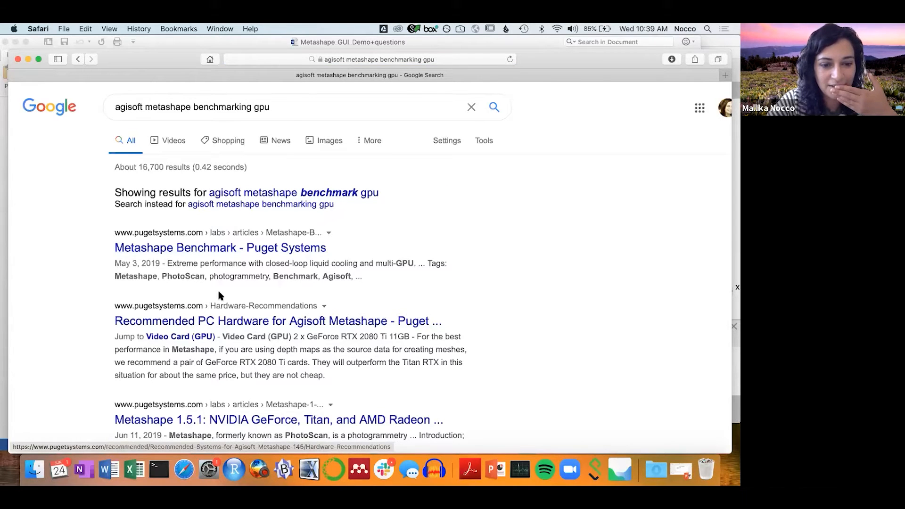
Look over the search results, open the Puget Systems "Metashape Benchmark" article and skim it through to the update log
{"action": "scroll", "coordinate": [188, 357], "scroll_direction": "down", "scroll_amount": 4}
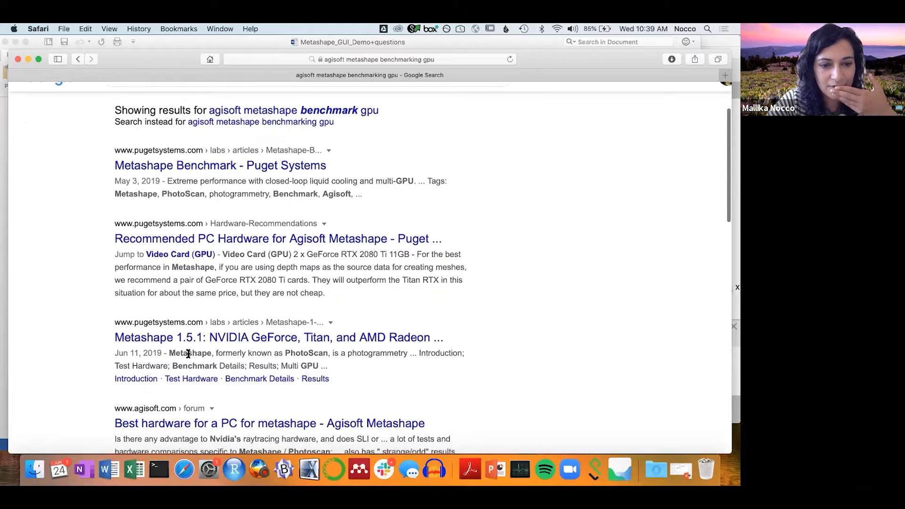
{"action": "scroll", "coordinate": [202, 162], "scroll_direction": "up", "scroll_amount": 5}
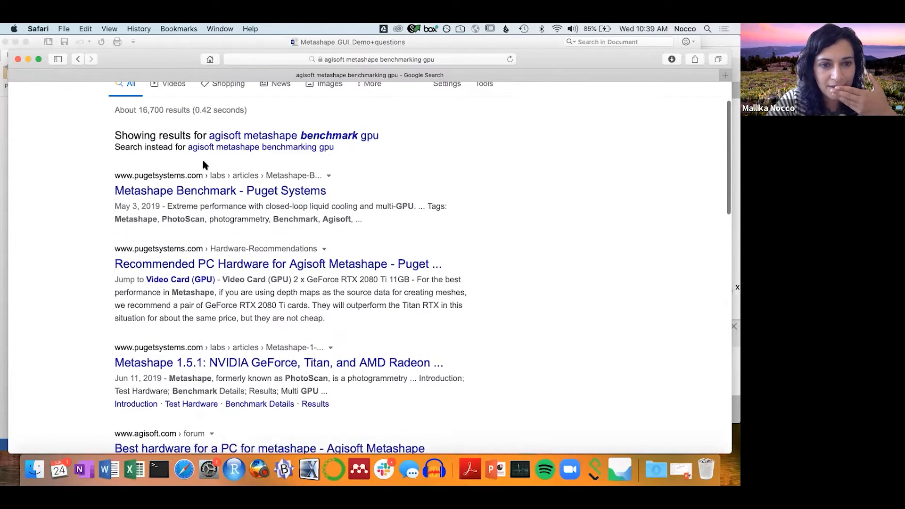
{"action": "left_click", "coordinate": [198, 191]}
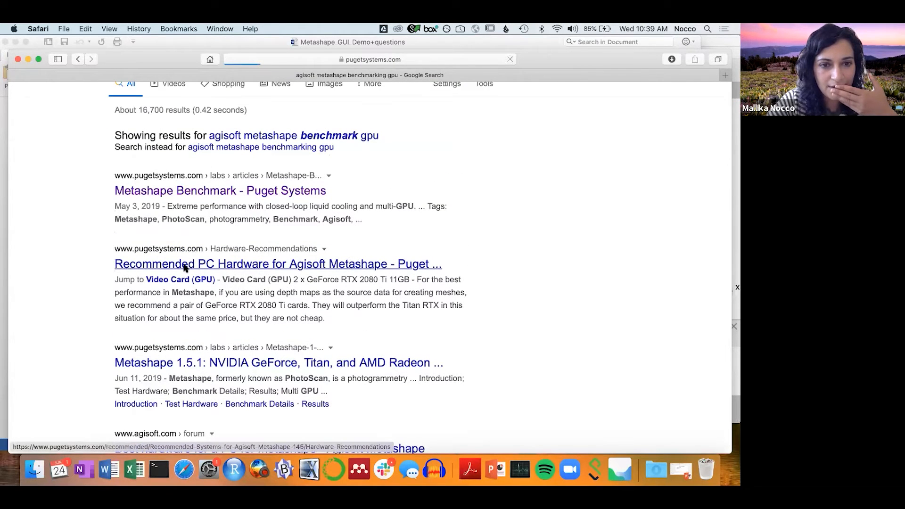
{"action": "scroll", "coordinate": [183, 267], "scroll_direction": "down", "scroll_amount": 15}
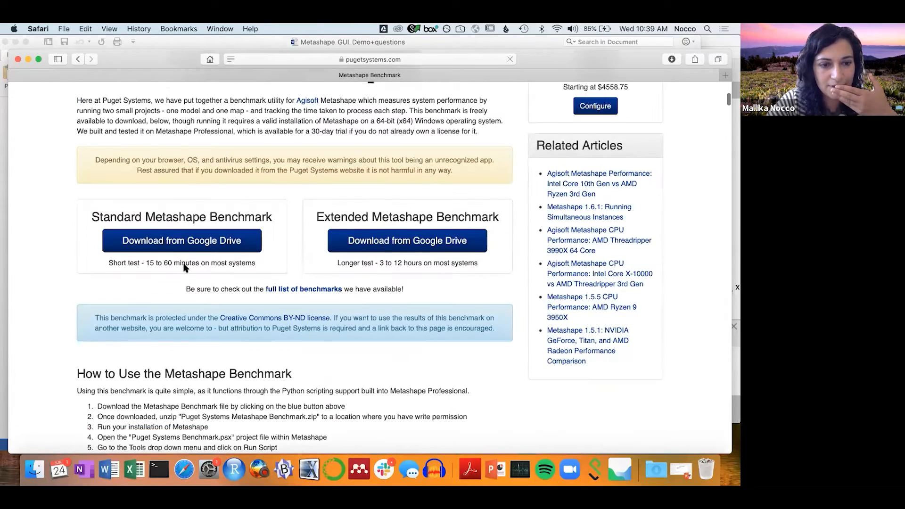
{"action": "scroll", "coordinate": [184, 263], "scroll_direction": "down", "scroll_amount": 8}
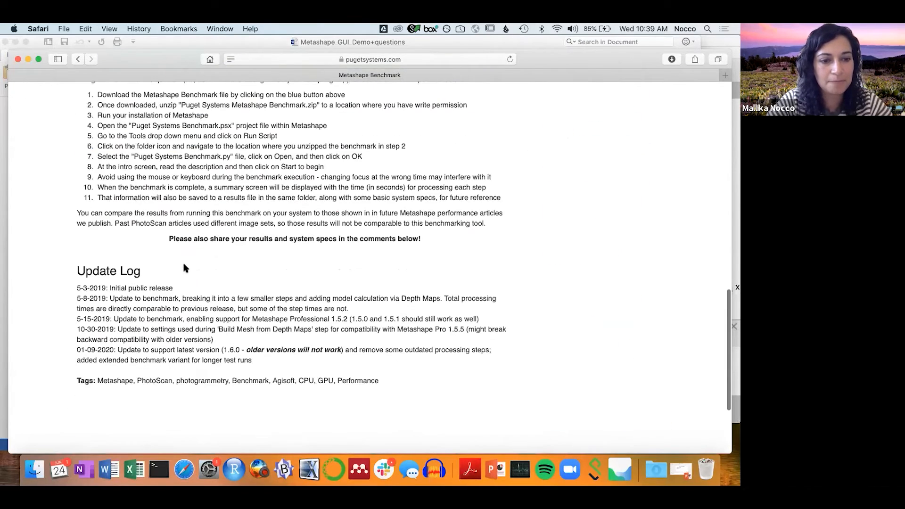
{"action": "scroll", "coordinate": [18, 112], "scroll_direction": "up", "scroll_amount": 20}
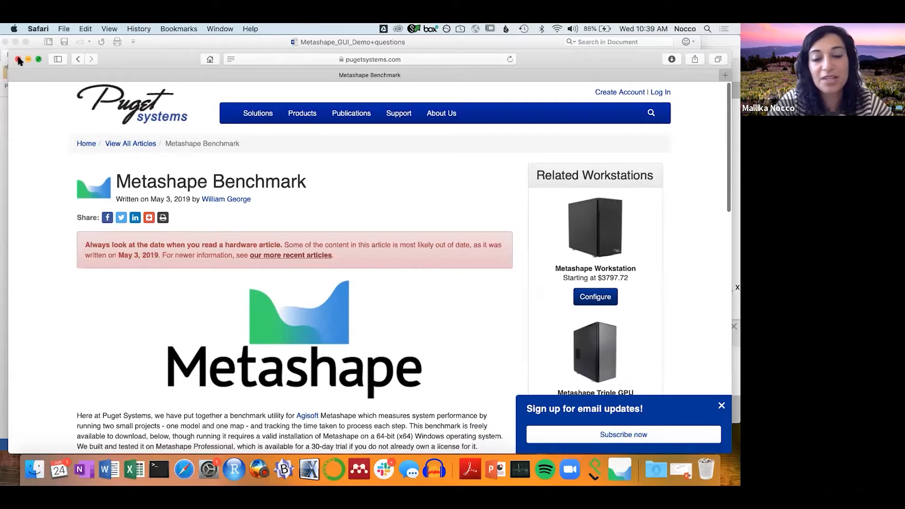
Go back to the Google results, close the Safari window and return to the installer section of the Word handout
{"action": "left_click", "coordinate": [78, 59]}
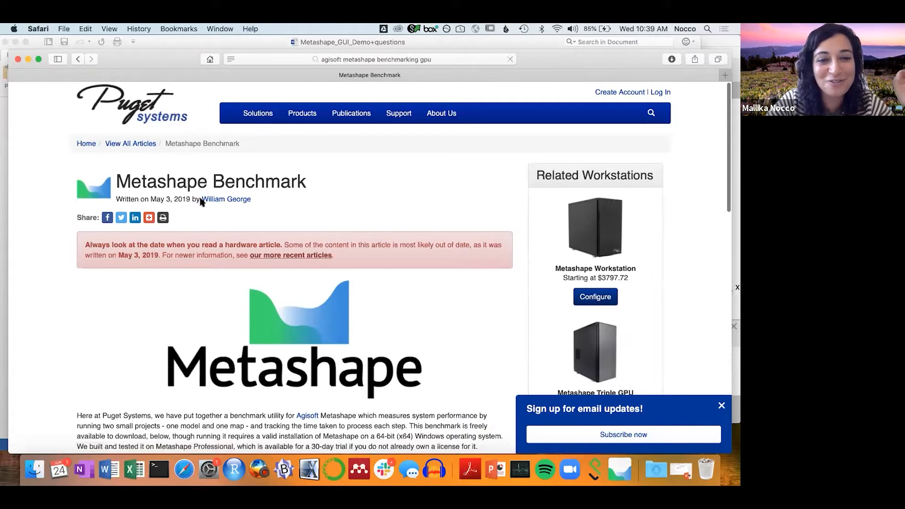
{"action": "key", "text": "super+plus"}
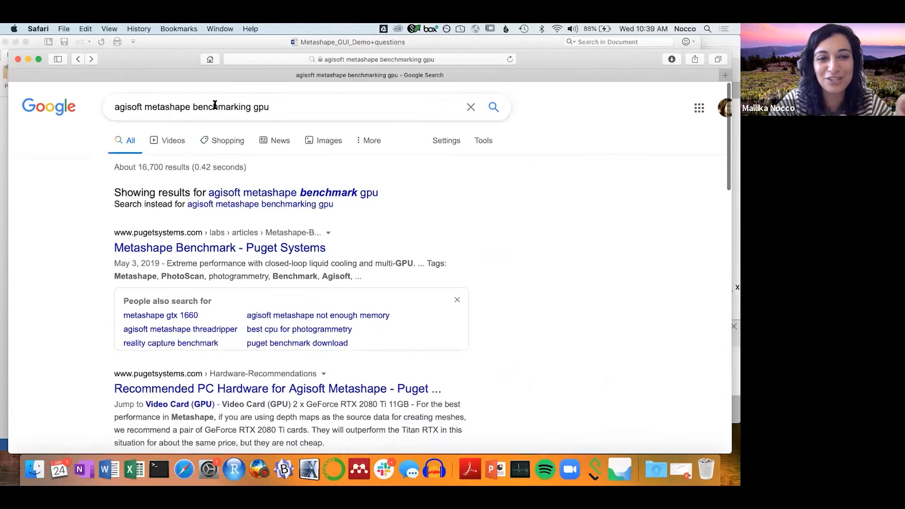
{"action": "left_click", "coordinate": [17, 60]}
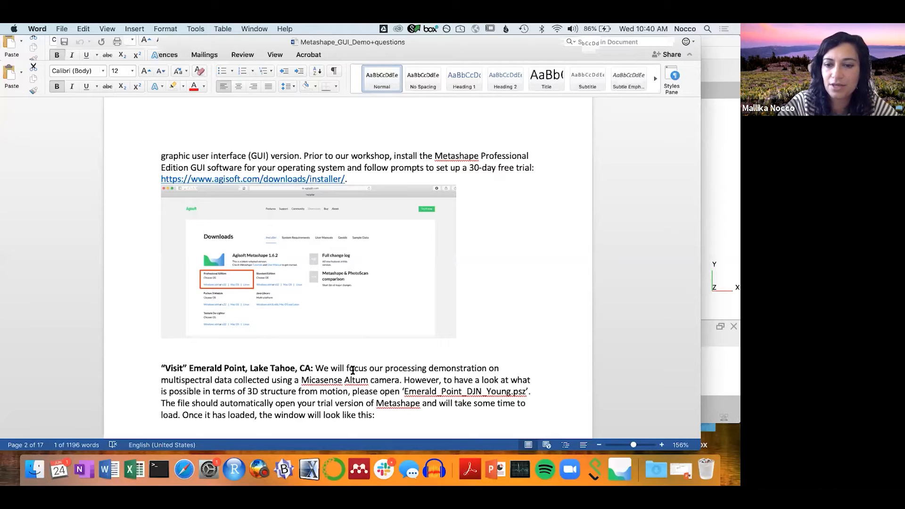
{"action": "scroll", "coordinate": [352, 370], "scroll_direction": "down", "scroll_amount": 1}
{"action": "scroll", "coordinate": [353, 370], "scroll_direction": "up", "scroll_amount": 2}
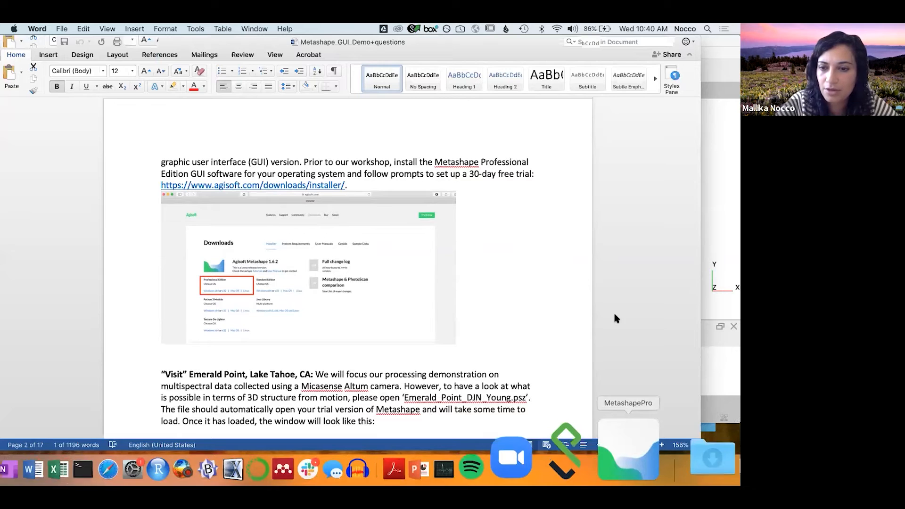
Load Emerald_Point_DJN_Young.psz from the Metashape_Workshop folder into Metashape and dismiss the pop-up asking about current work
{"action": "left_click", "coordinate": [619, 476]}
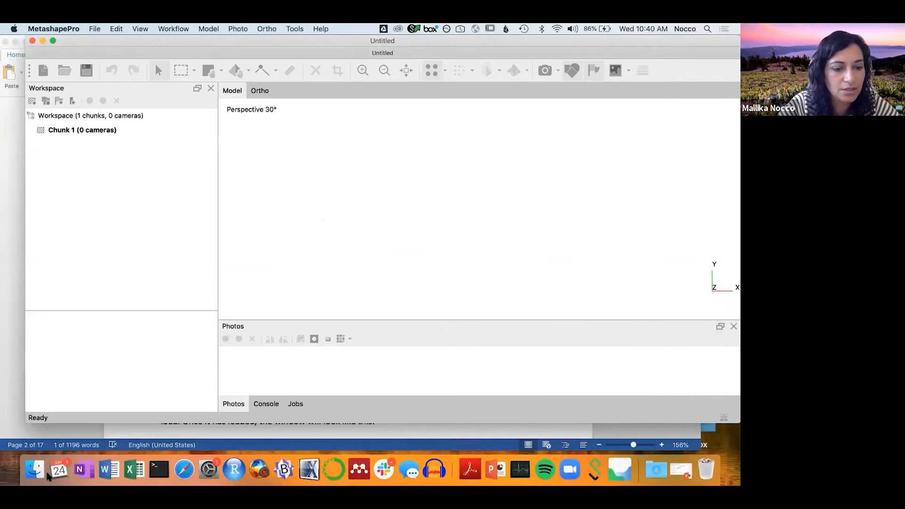
{"action": "left_click", "coordinate": [32, 451]}
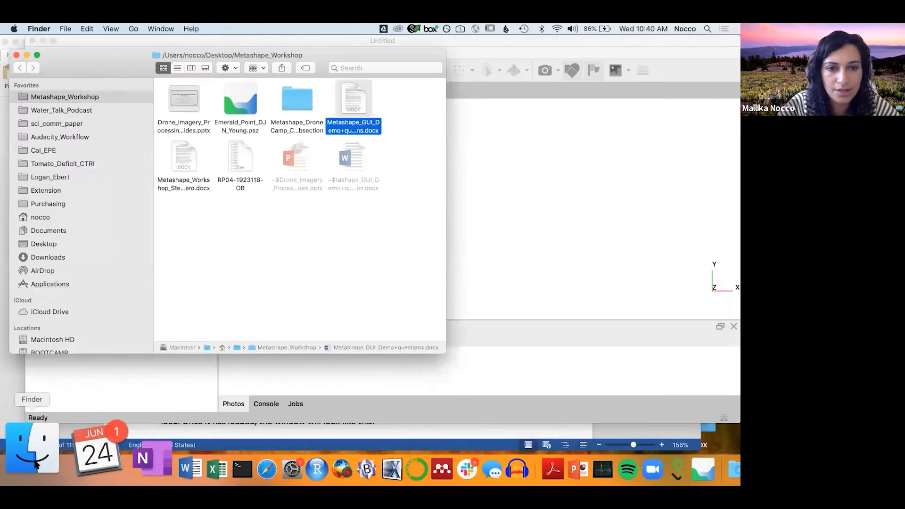
{"action": "double_click", "coordinate": [232, 108]}
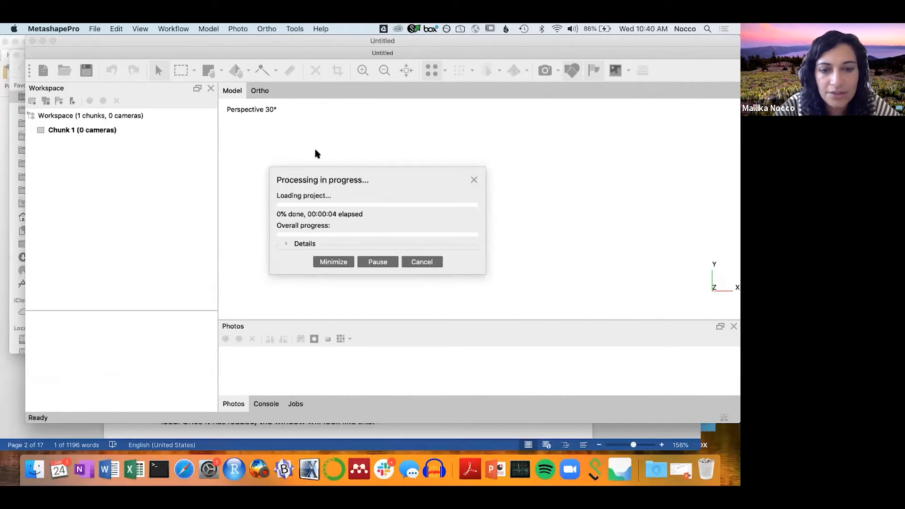
{"action": "left_click_drag", "start_coordinate": [319, 182], "coordinate": [202, 168]}
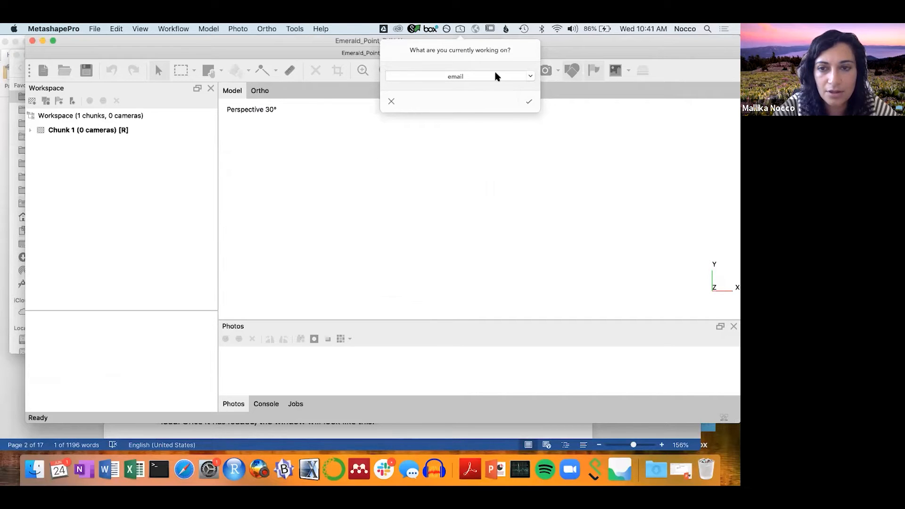
{"action": "left_click", "coordinate": [495, 77]}
{"action": "left_click", "coordinate": [390, 101]}
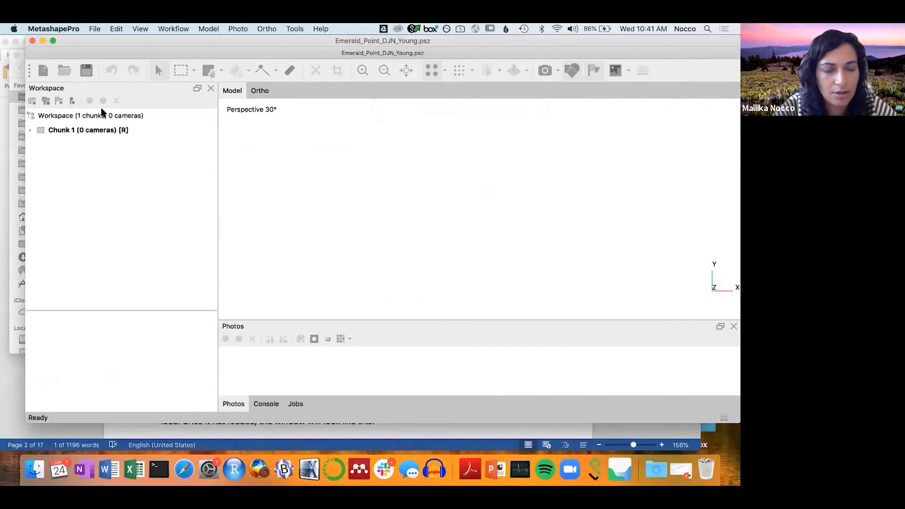
Display the dense cloud of Chunk 1 in the model view, and show the Console output followed by the Jobs list
{"action": "left_click", "coordinate": [30, 130]}
{"action": "double_click", "coordinate": [105, 145]}
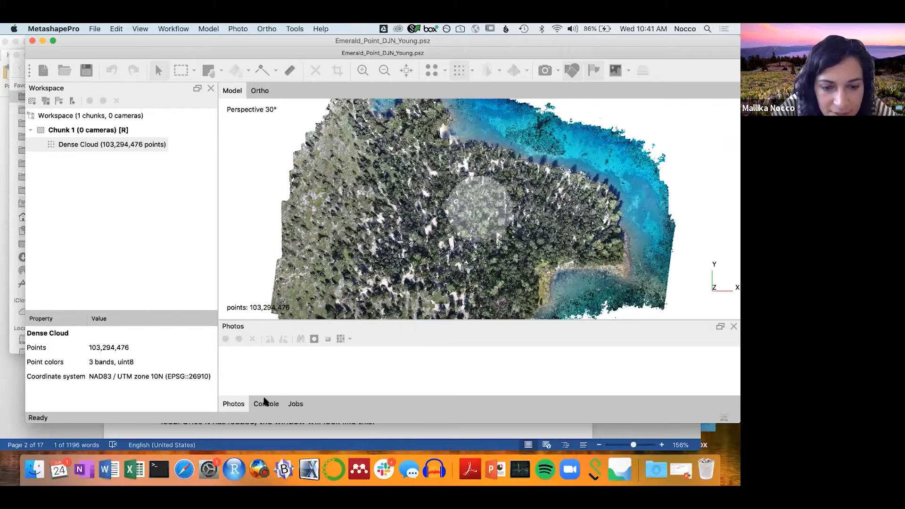
{"action": "left_click", "coordinate": [265, 403]}
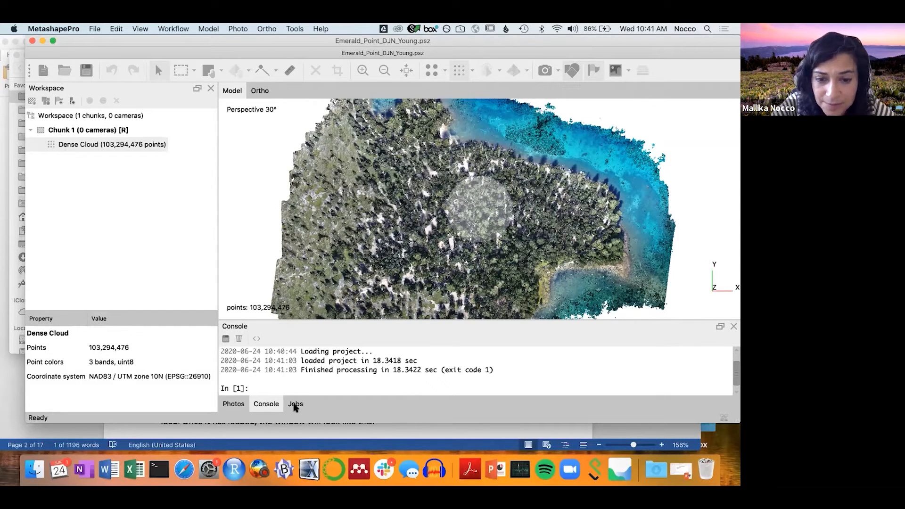
{"action": "left_click", "coordinate": [295, 404]}
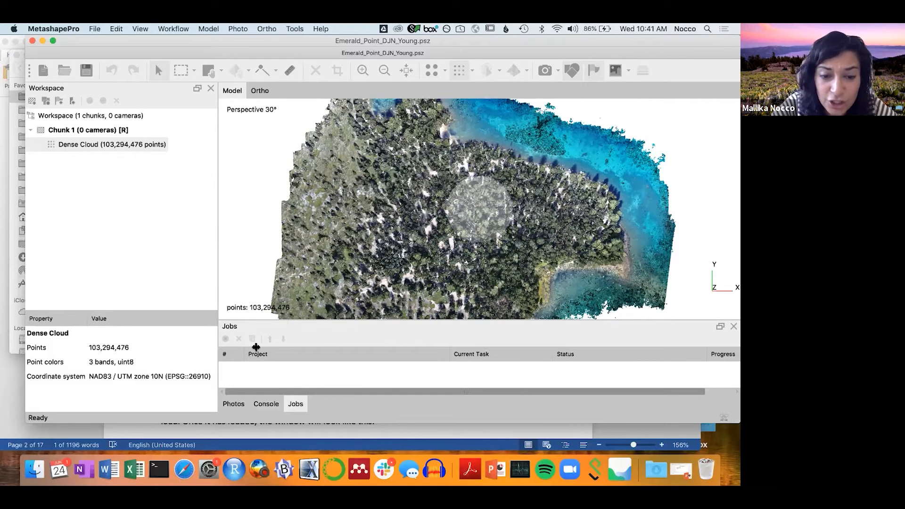
Show the Console output again, followed by the empty Photos pane below the model view
{"action": "left_click", "coordinate": [270, 403]}
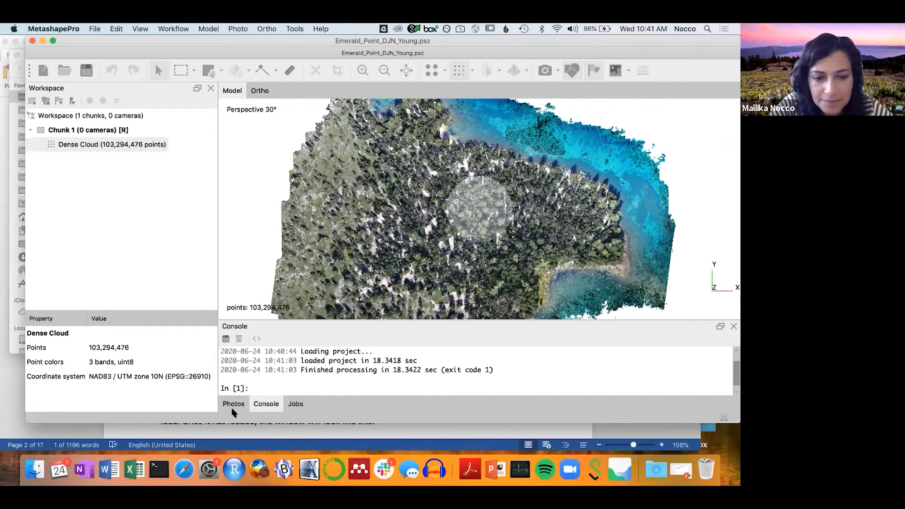
{"action": "left_click", "coordinate": [234, 405]}
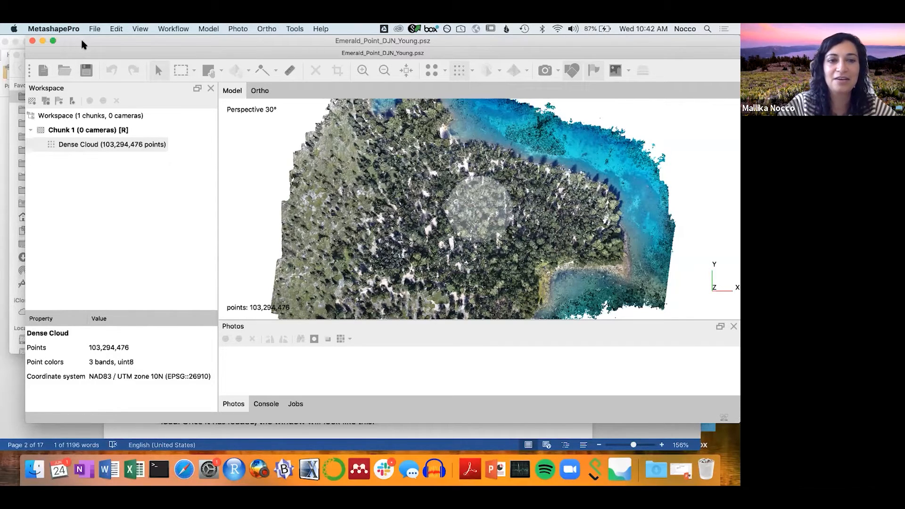
Remove the dense cloud from Chunk 1 and confirm its removal
{"action": "left_click_drag", "start_coordinate": [82, 57], "coordinate": [81, 80]}
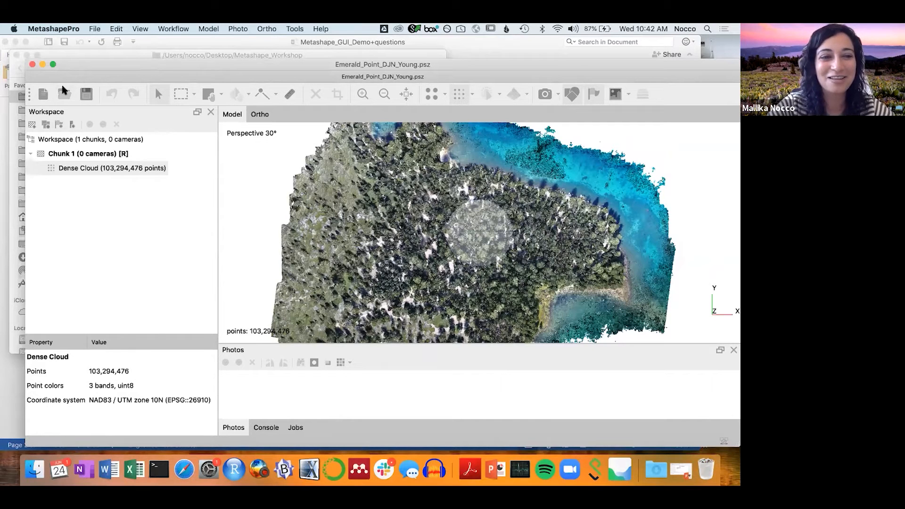
{"action": "right_click", "coordinate": [55, 168]}
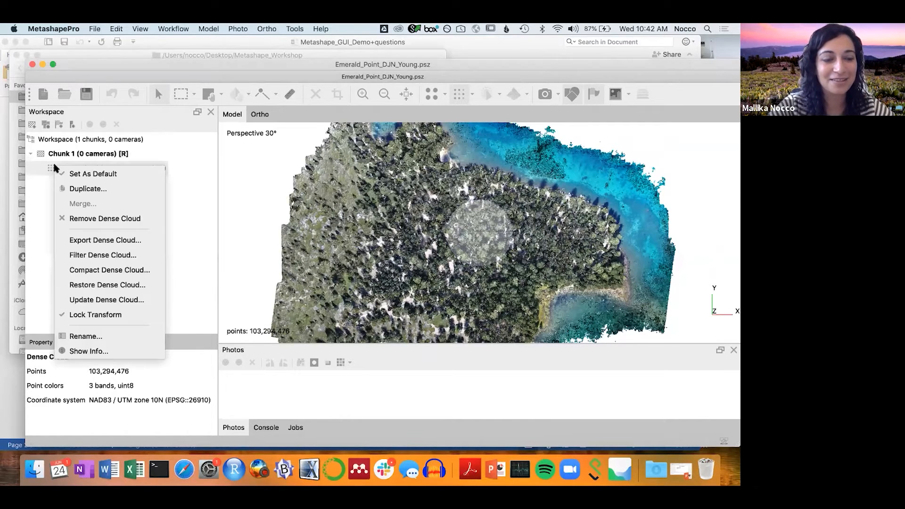
{"action": "left_click", "coordinate": [81, 217]}
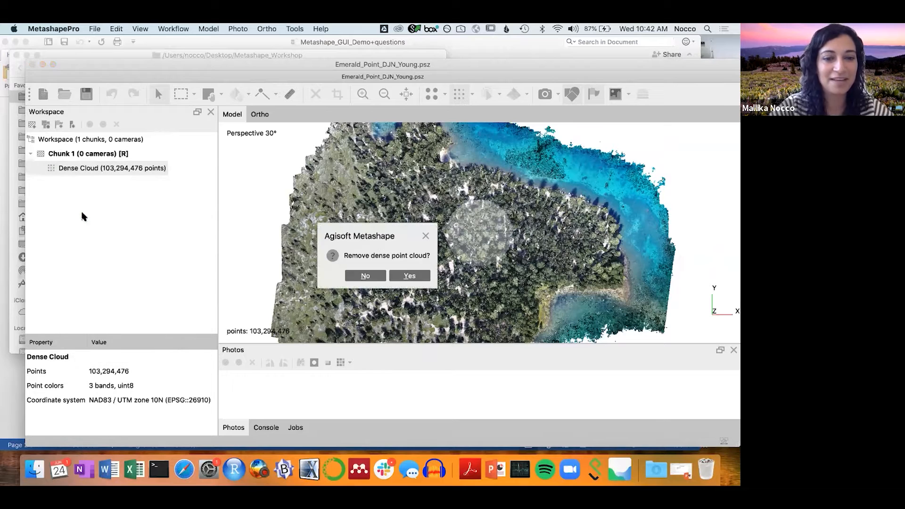
{"action": "left_click", "coordinate": [418, 276]}
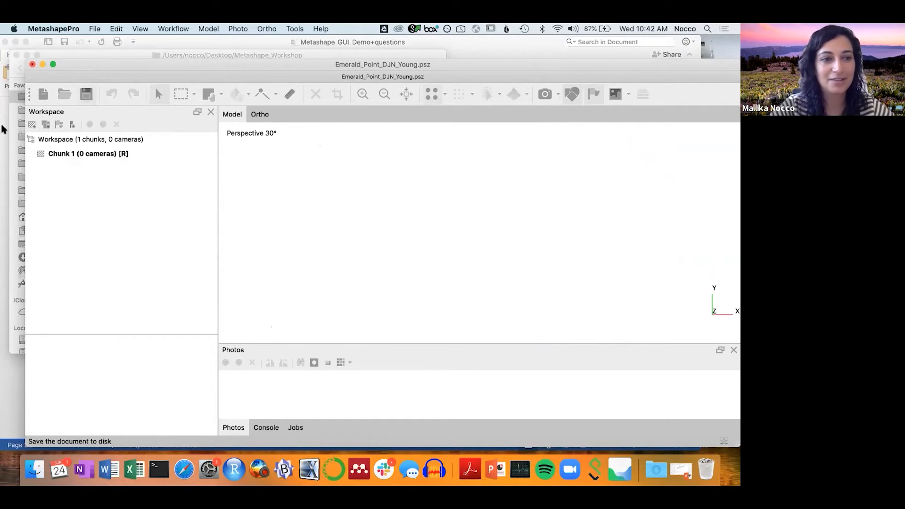
Switch to the Metashape_GUI_Demo+questions Word handout and read the GUI Demo instructions on adding photos and calibrating reflectance
{"action": "left_click", "coordinate": [52, 53]}
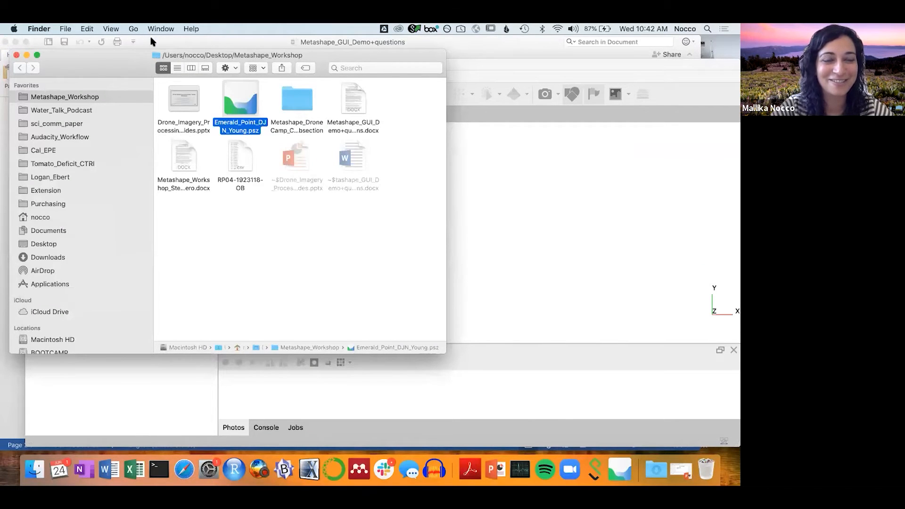
{"action": "mouse_move", "coordinate": [154, 42]}
{"action": "left_mouse_down"}
{"action": "mouse_move", "coordinate": [157, 55]}
{"action": "mouse_move", "coordinate": [154, 31]}
{"action": "left_mouse_up"}
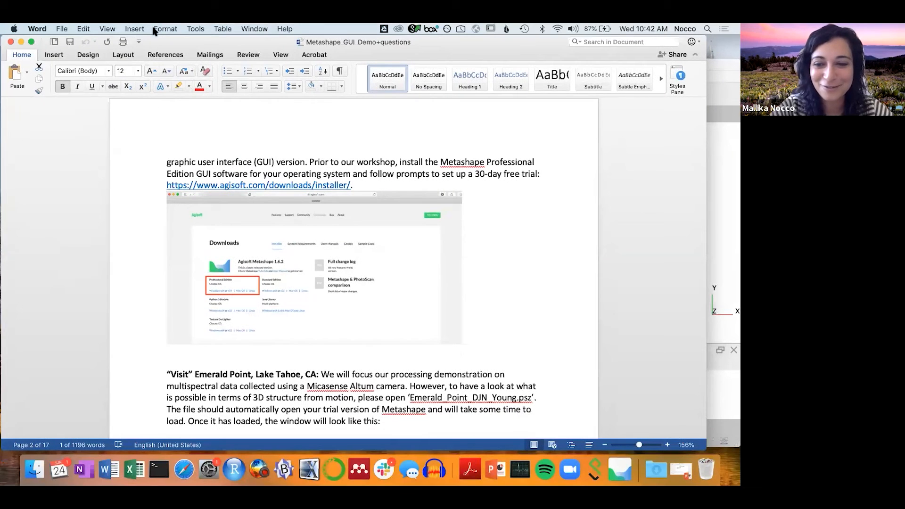
{"action": "scroll", "coordinate": [153, 99], "scroll_direction": "down", "scroll_amount": 10}
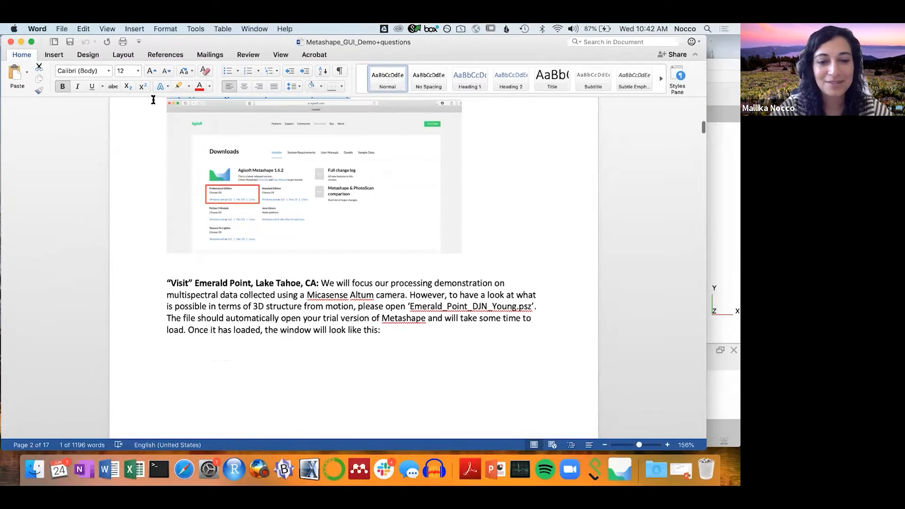
{"action": "scroll", "coordinate": [163, 180], "scroll_direction": "down", "scroll_amount": 2}
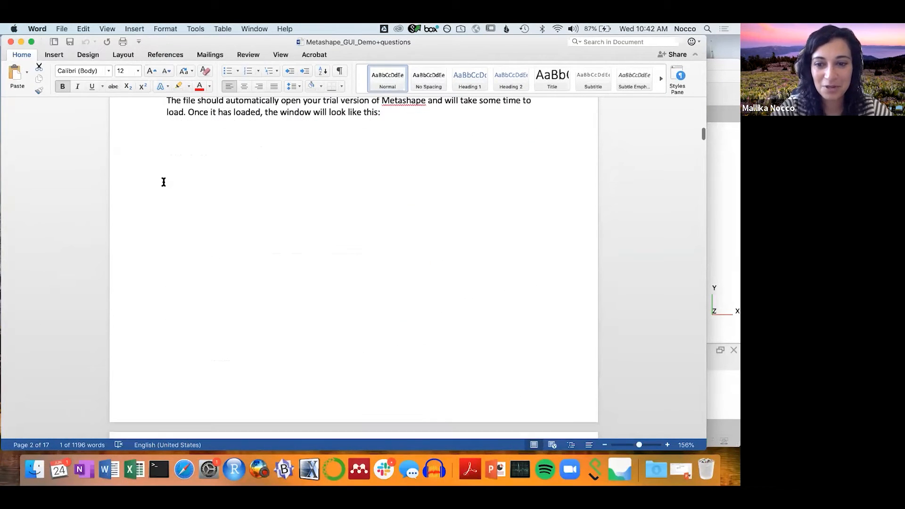
{"action": "scroll", "coordinate": [245, 278], "scroll_direction": "down", "scroll_amount": 8}
{"action": "scroll", "coordinate": [244, 278], "scroll_direction": "down", "scroll_amount": 5}
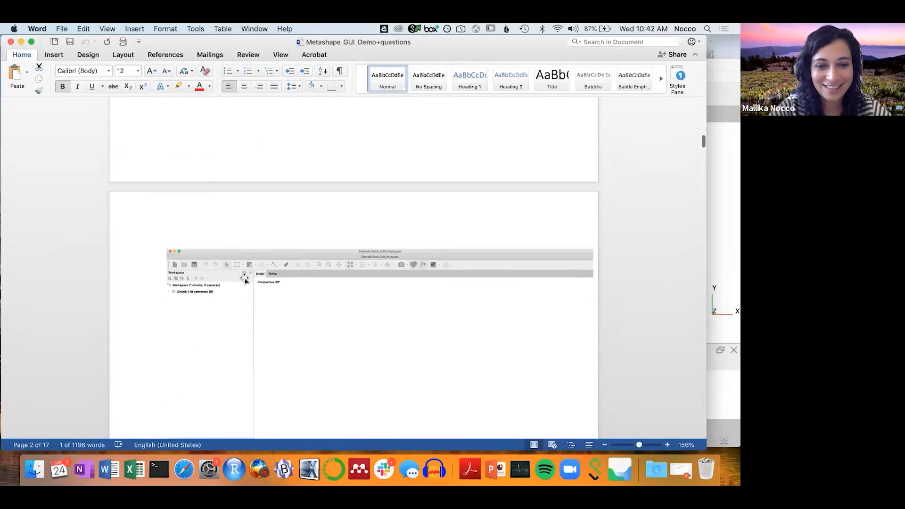
{"action": "right_click", "coordinate": [245, 277]}
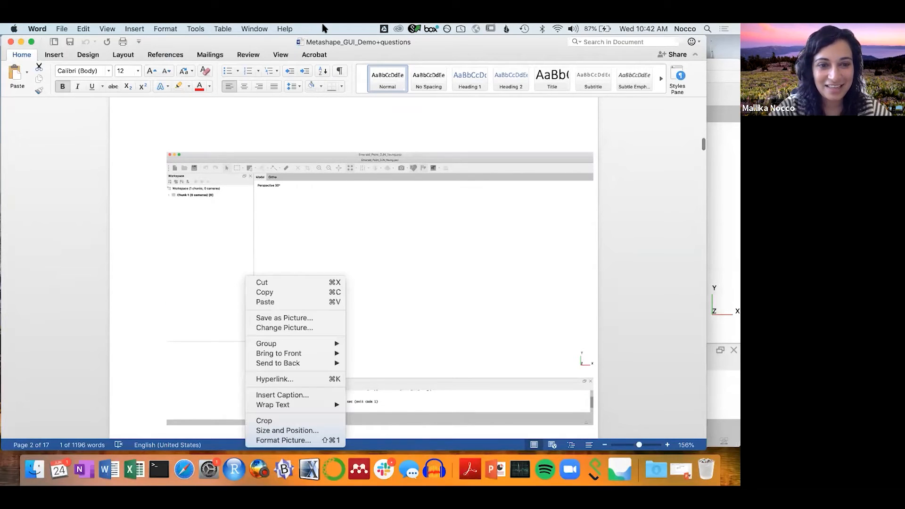
{"action": "left_click", "coordinate": [140, 204]}
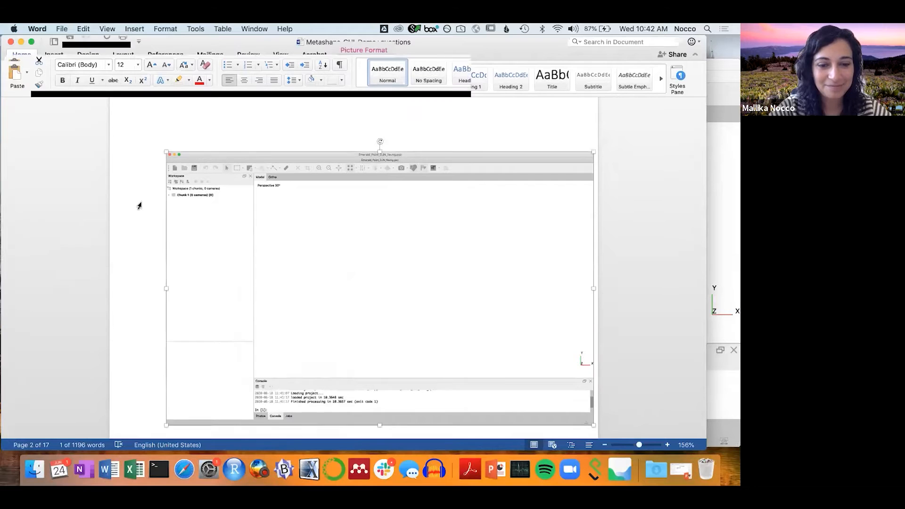
{"action": "scroll", "coordinate": [139, 205], "scroll_direction": "down", "scroll_amount": 2}
{"action": "scroll", "coordinate": [140, 206], "scroll_direction": "down", "scroll_amount": 10}
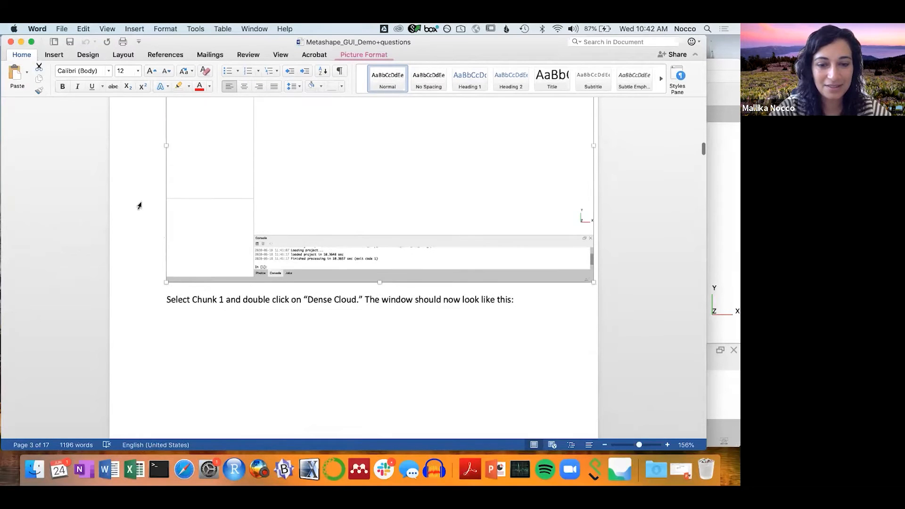
{"action": "scroll", "coordinate": [140, 205], "scroll_direction": "down", "scroll_amount": 15}
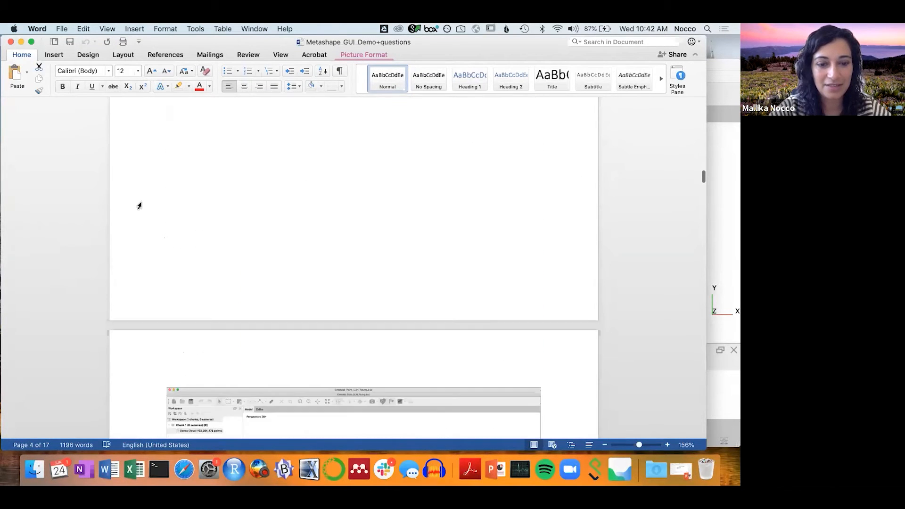
{"action": "scroll", "coordinate": [140, 206], "scroll_direction": "up", "scroll_amount": 10}
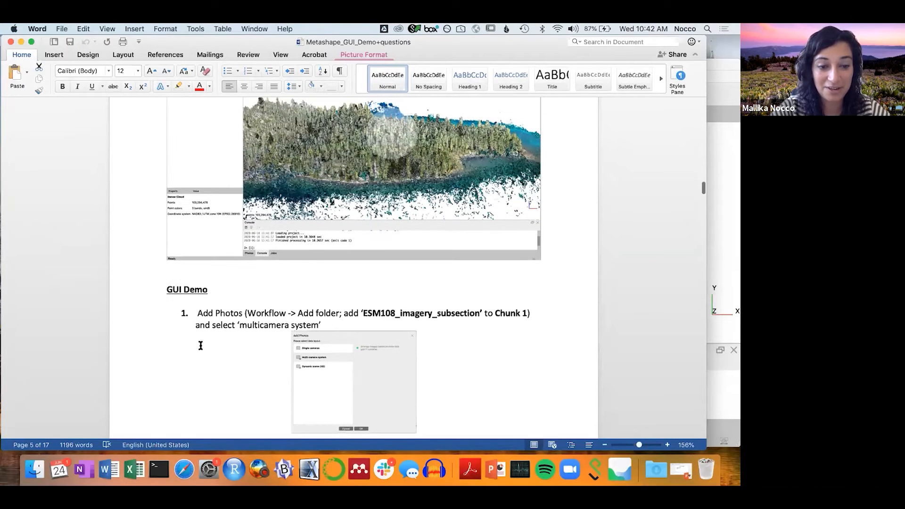
{"action": "left_click", "coordinate": [148, 290]}
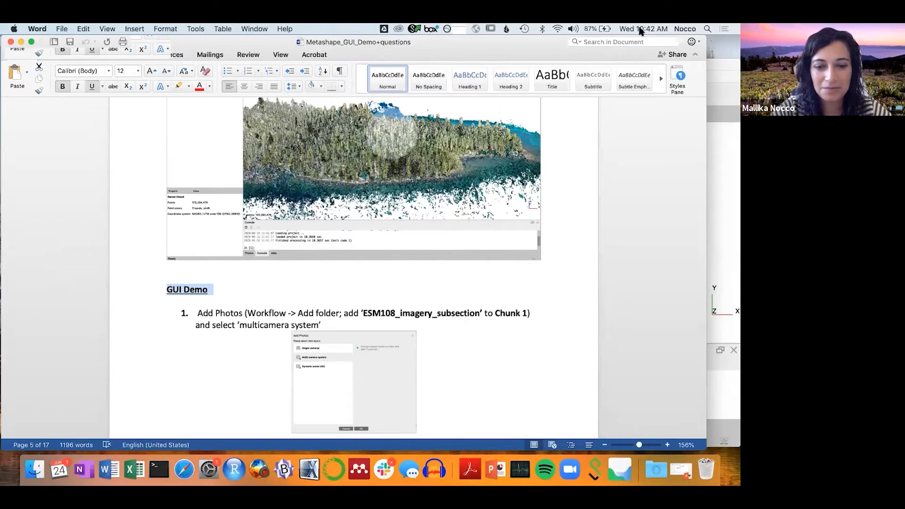
{"action": "scroll", "coordinate": [360, 223], "scroll_direction": "down", "scroll_amount": 5}
{"action": "scroll", "coordinate": [361, 220], "scroll_direction": "down", "scroll_amount": 2}
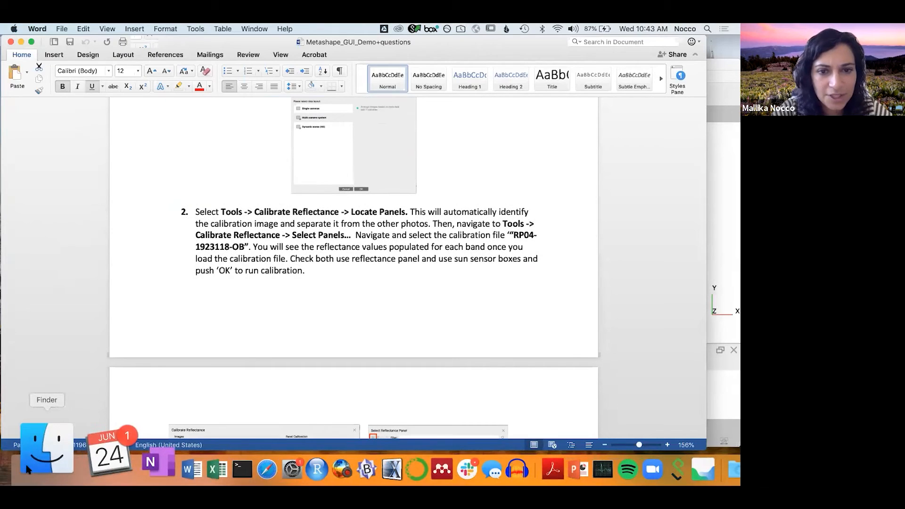
Switch to Finder, list the Metashape_Workshop files, open the Metashape_DroneCamp_CherryOrchard_subsection folder and enlarge the window
{"action": "left_click", "coordinate": [29, 467]}
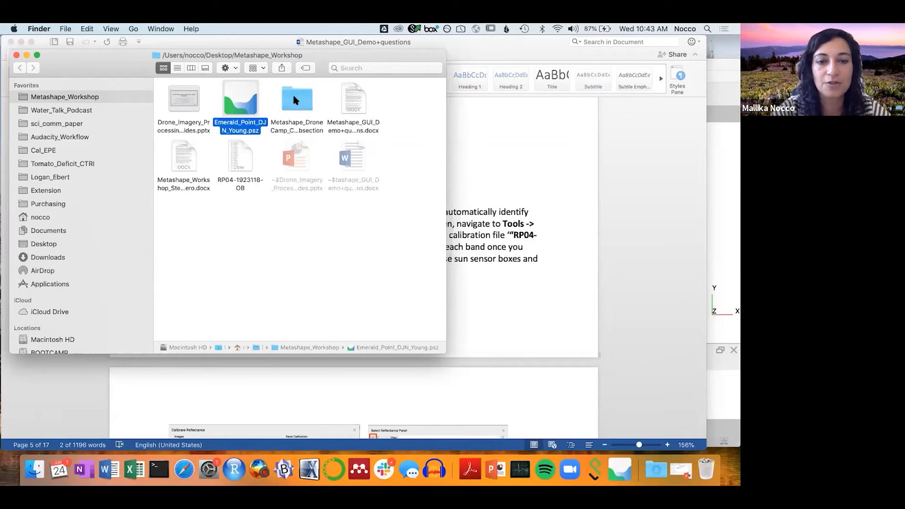
{"action": "left_click", "coordinate": [177, 68]}
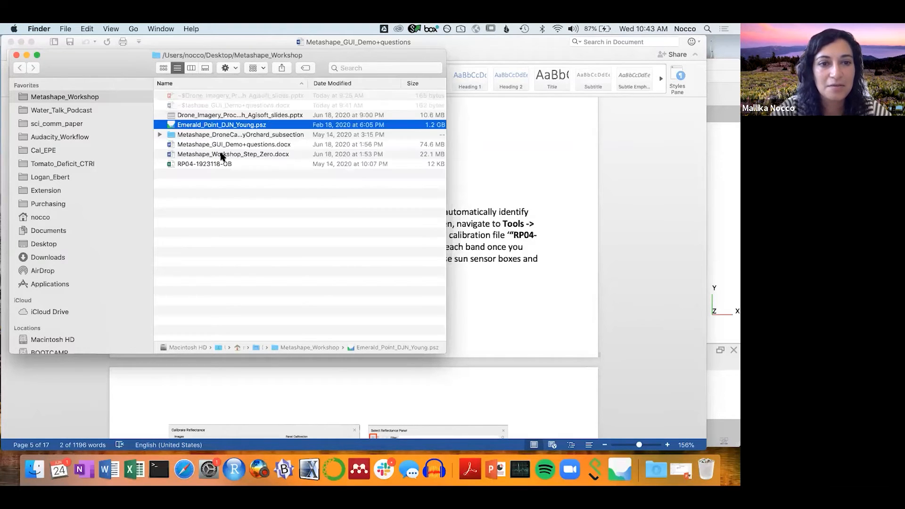
{"action": "double_click", "coordinate": [203, 135]}
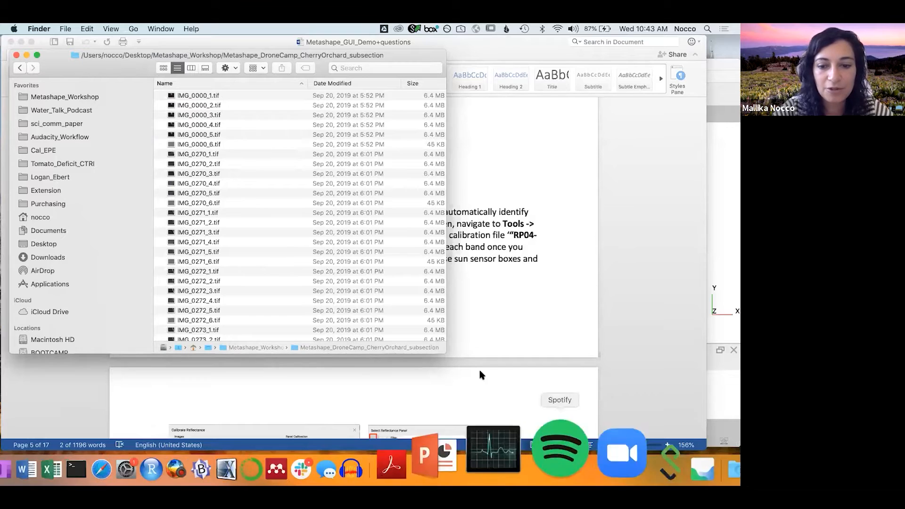
{"action": "left_click_drag", "start_coordinate": [444, 353], "coordinate": [568, 414]}
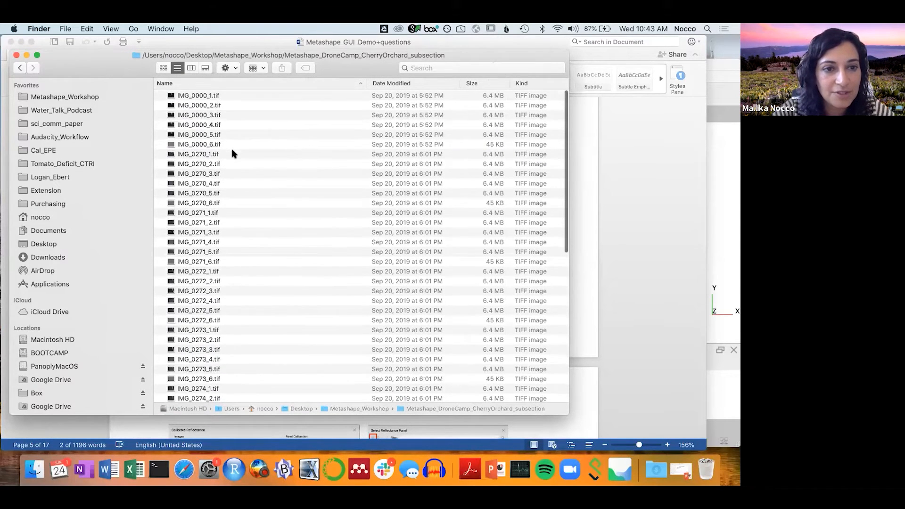
Point out the band images IMG_0000_1.tif through IMG_0000_6.tif and return to the Metashape_Workshop folder
{"action": "left_click", "coordinate": [211, 95]}
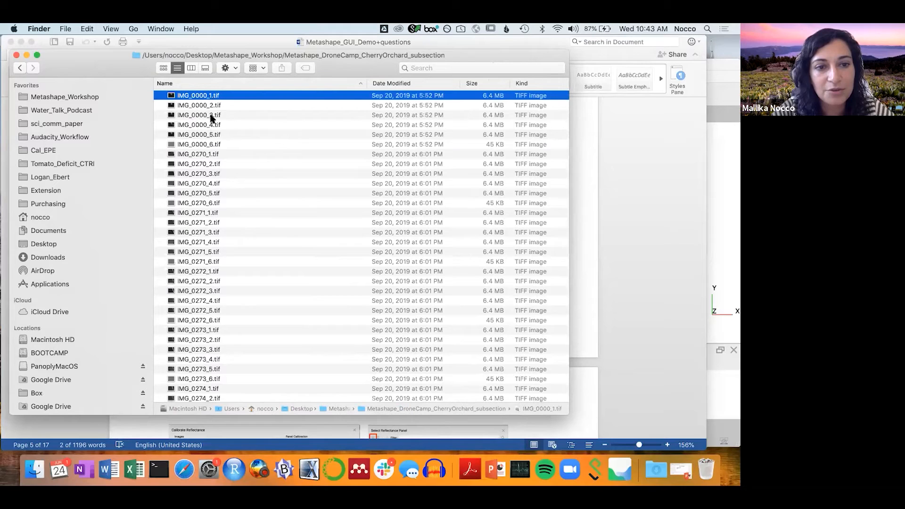
{"action": "left_click", "coordinate": [212, 144]}
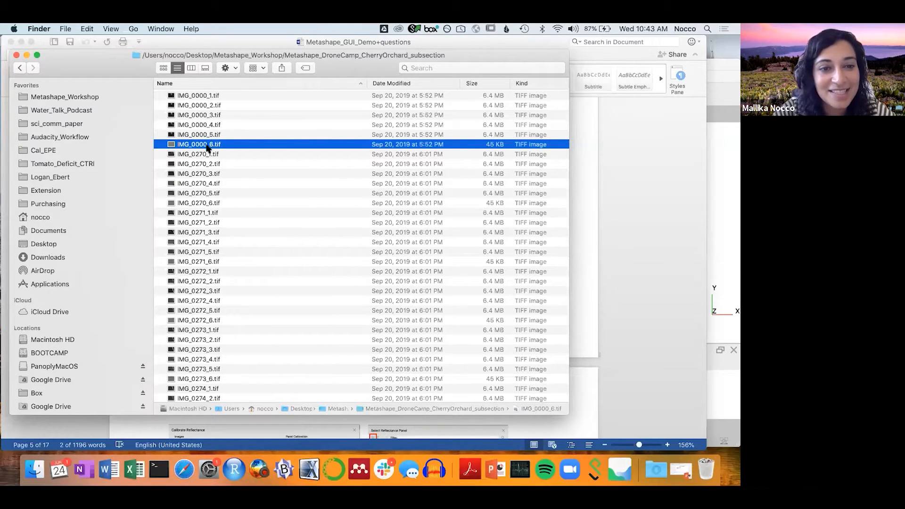
{"action": "left_click", "coordinate": [18, 68]}
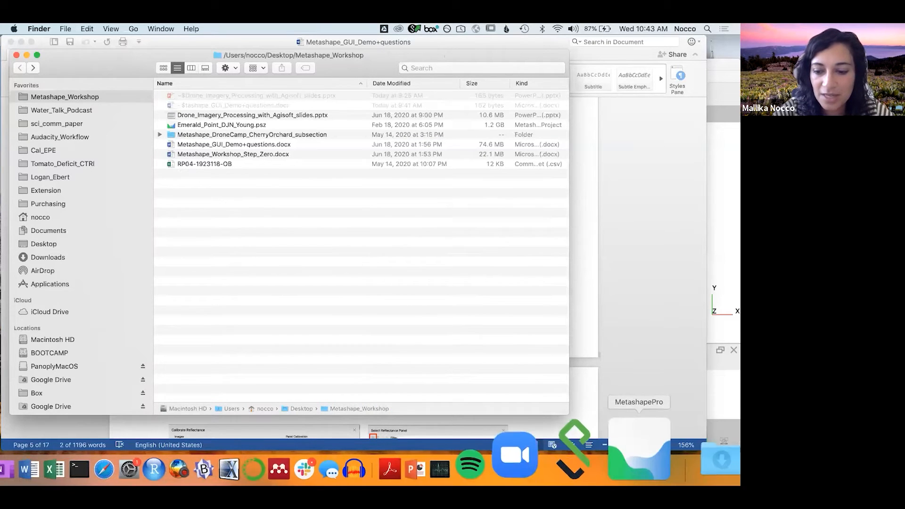
Bring Metashape forward and move its window aside, and check the Add Photos instruction in the Word handout
{"action": "left_click", "coordinate": [594, 470]}
{"action": "left_click_drag", "start_coordinate": [118, 65], "coordinate": [258, 49]}
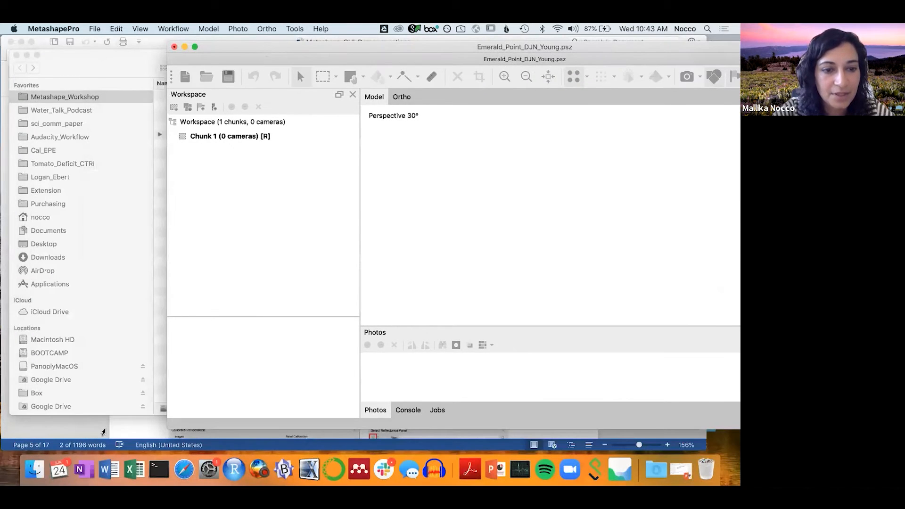
{"action": "left_click", "coordinate": [103, 427]}
{"action": "scroll", "coordinate": [349, 270], "scroll_direction": "up", "scroll_amount": 5}
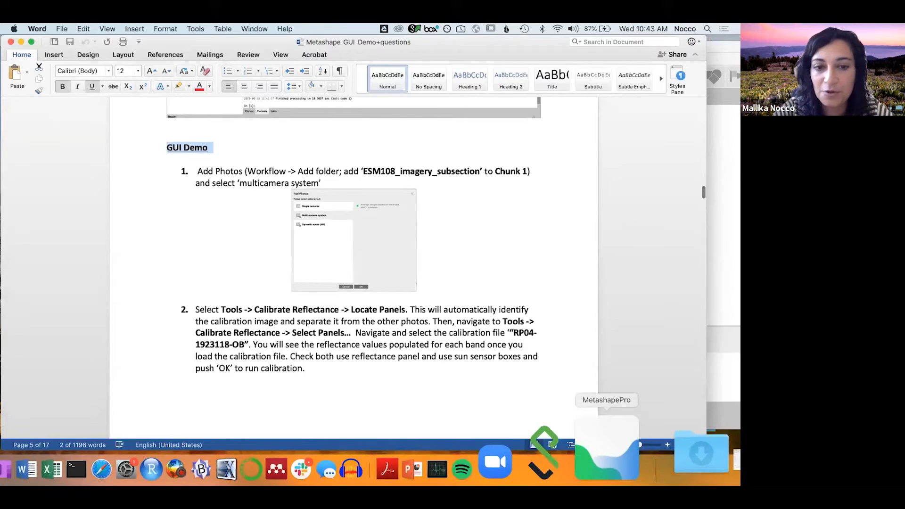
Switch to Metashape and add the Metashape_DroneCamp_CherryOrchard_subsection folder to Chunk 1 as a multi-camera system
{"action": "left_click", "coordinate": [607, 469]}
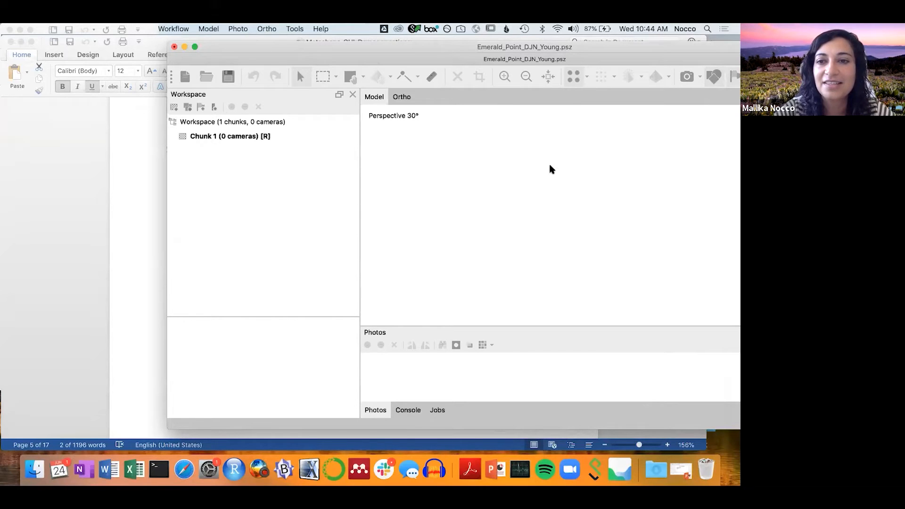
{"action": "left_click_drag", "start_coordinate": [369, 46], "coordinate": [228, 39]}
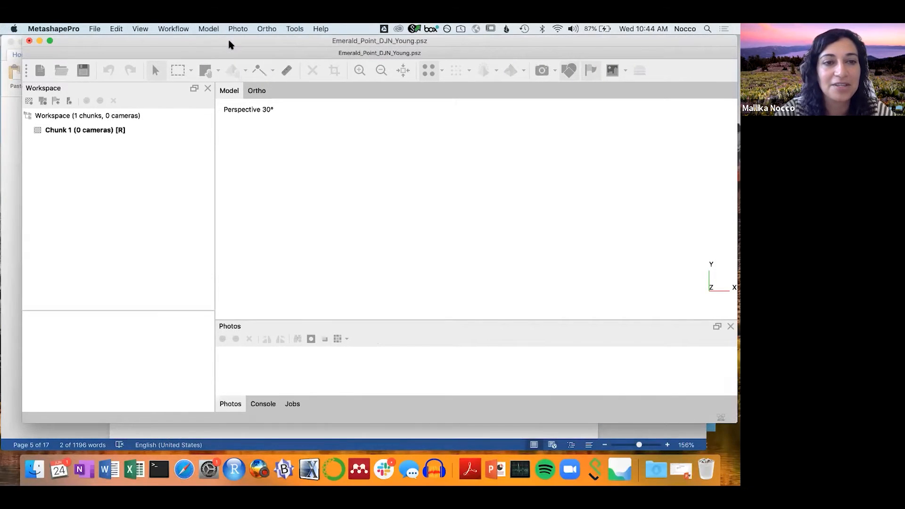
{"action": "left_click", "coordinate": [181, 28]}
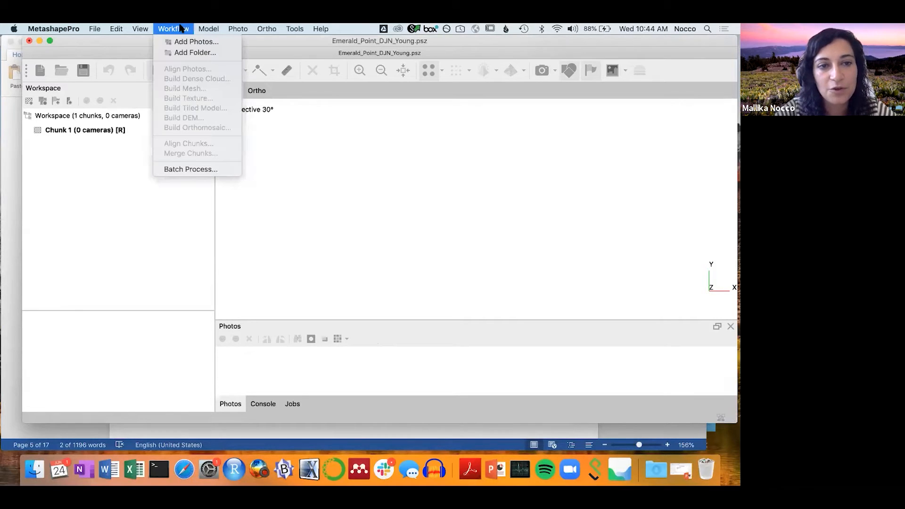
{"action": "left_click", "coordinate": [181, 50]}
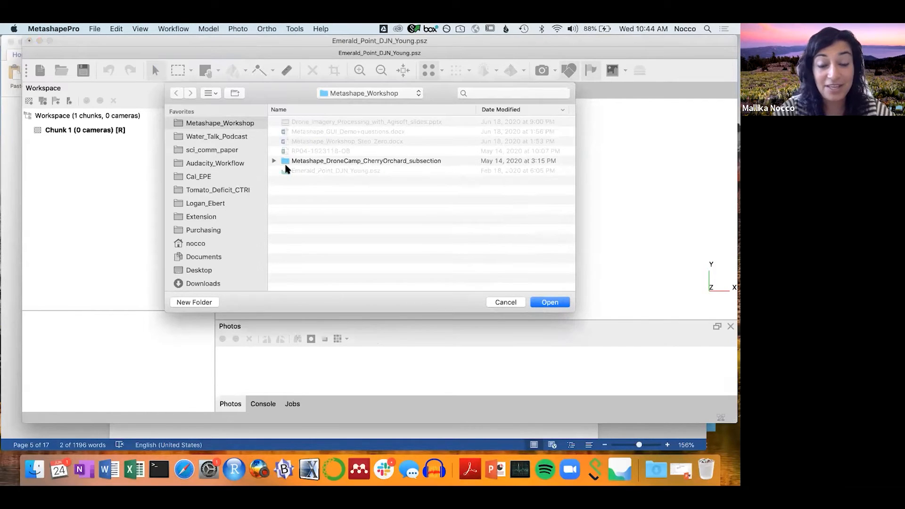
{"action": "left_click", "coordinate": [286, 161]}
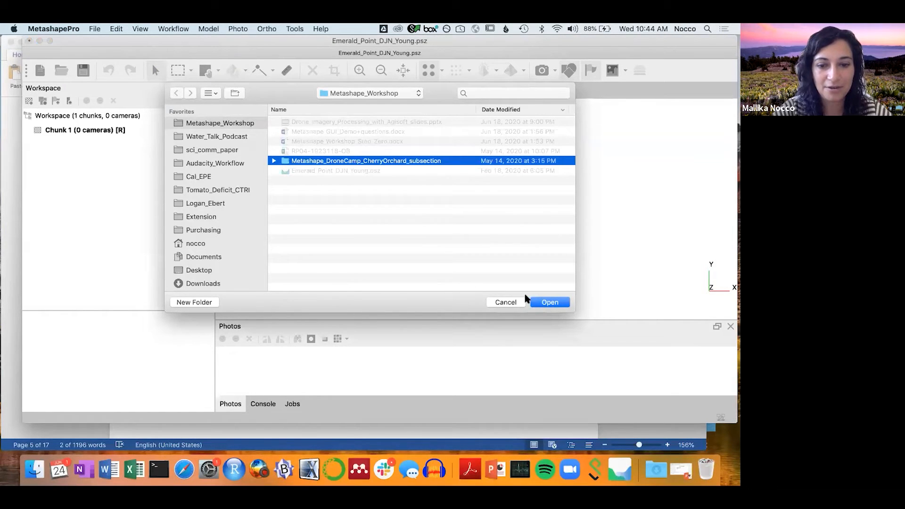
{"action": "left_click", "coordinate": [547, 303]}
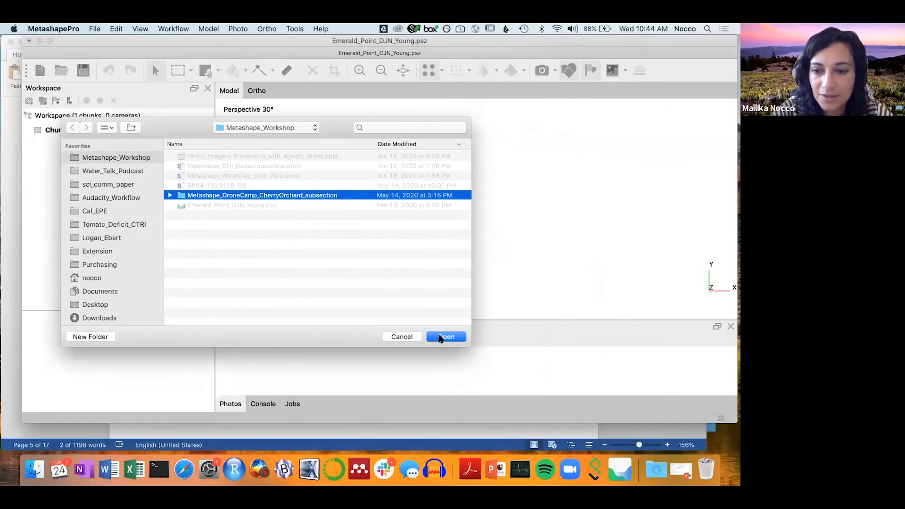
{"action": "left_click", "coordinate": [438, 337]}
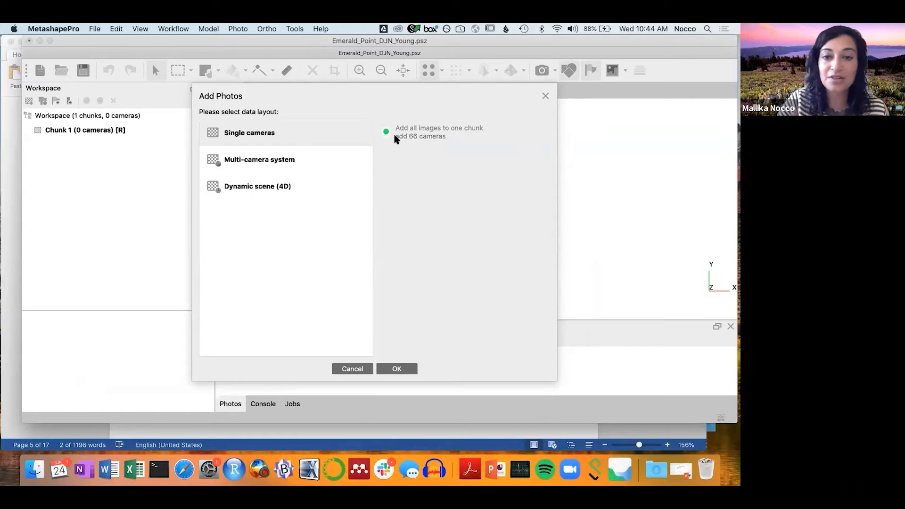
{"action": "left_click", "coordinate": [277, 163]}
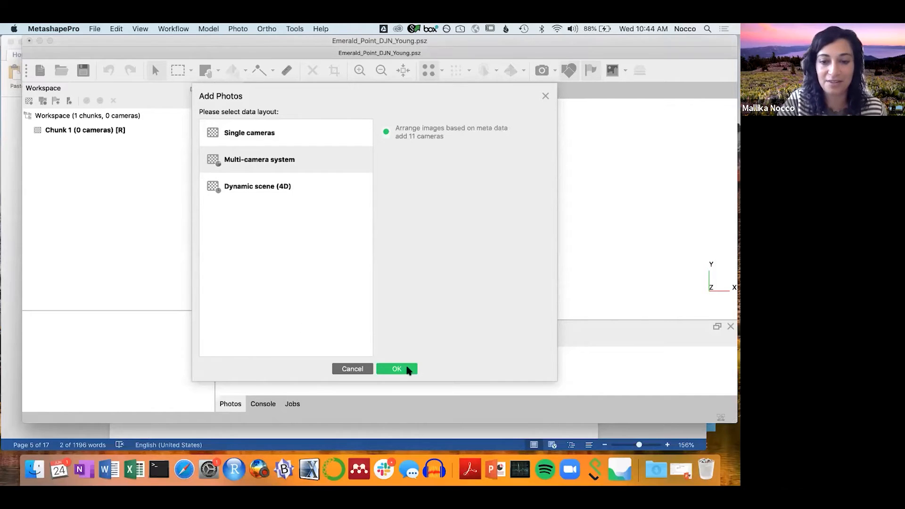
{"action": "left_click", "coordinate": [396, 369]}
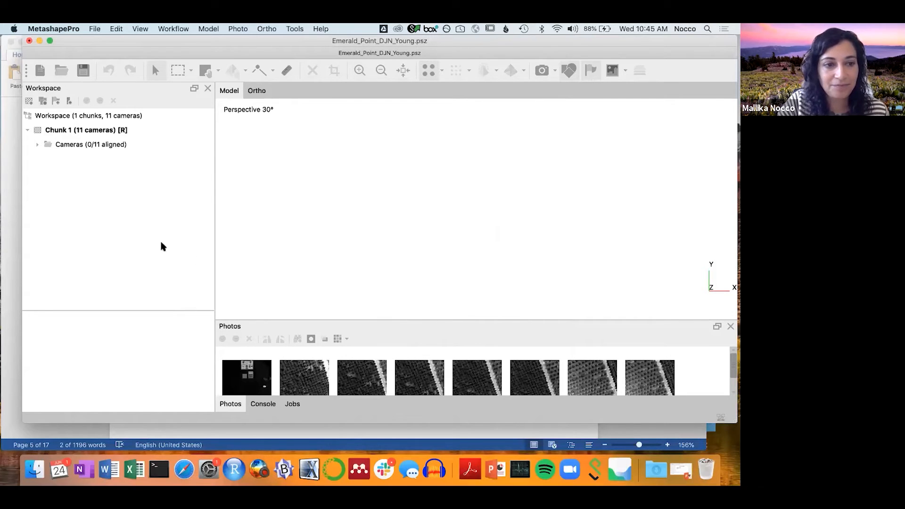
Check the cameras listed under Chunk 1, and read the reflectance calibration instruction in the Word handout
{"action": "left_click", "coordinate": [38, 145]}
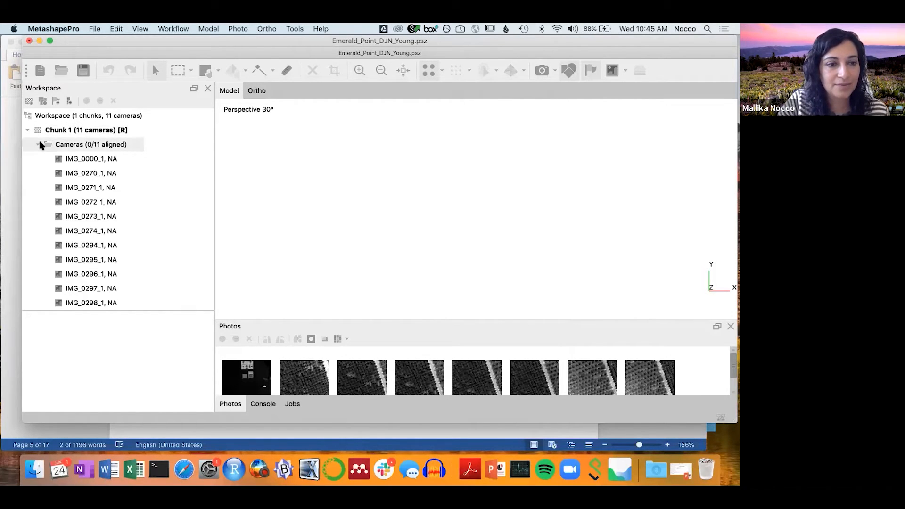
{"action": "left_click", "coordinate": [37, 145]}
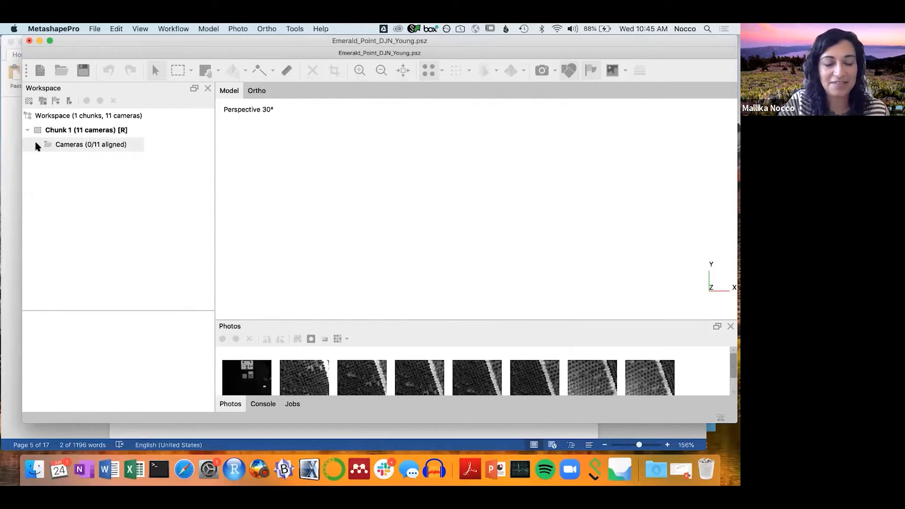
{"action": "left_click", "coordinate": [72, 436]}
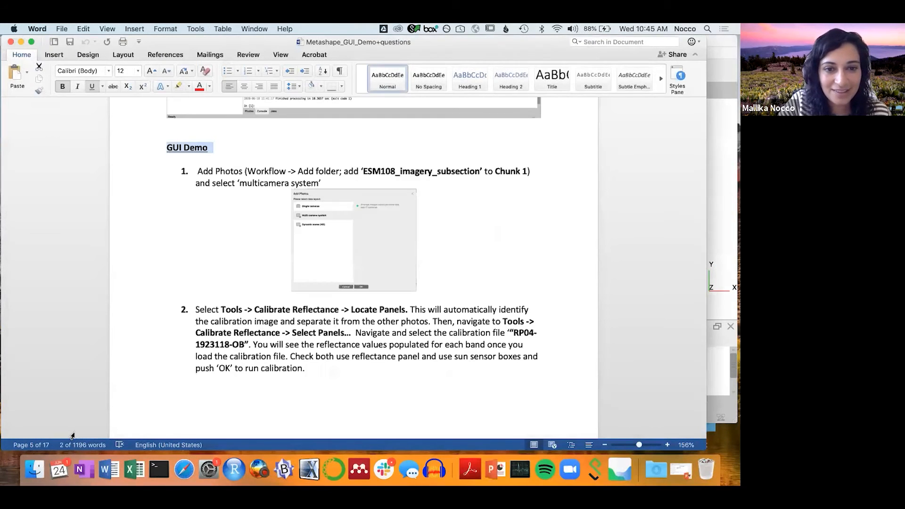
{"action": "scroll", "coordinate": [305, 326], "scroll_direction": "down", "scroll_amount": 5}
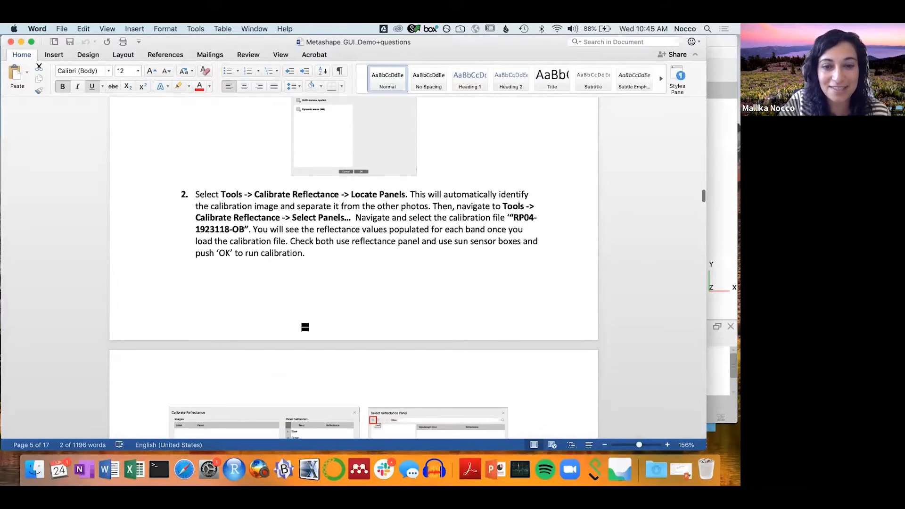
{"action": "scroll", "coordinate": [305, 327], "scroll_direction": "up", "scroll_amount": 3}
{"action": "scroll", "coordinate": [306, 326], "scroll_direction": "up", "scroll_amount": 1}
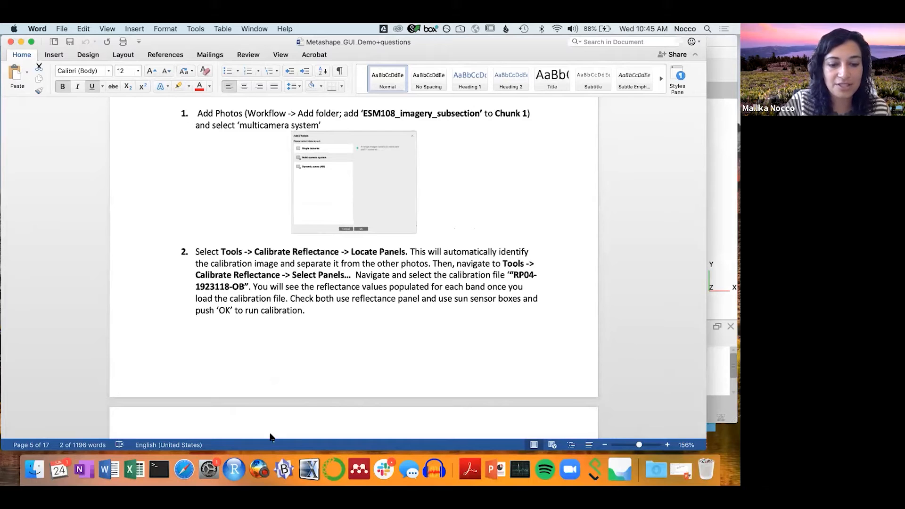
Return to Metashape, open Calibrate Reflectance and locate the reflectance panels in the Chunk 1 images
{"action": "left_click", "coordinate": [621, 467]}
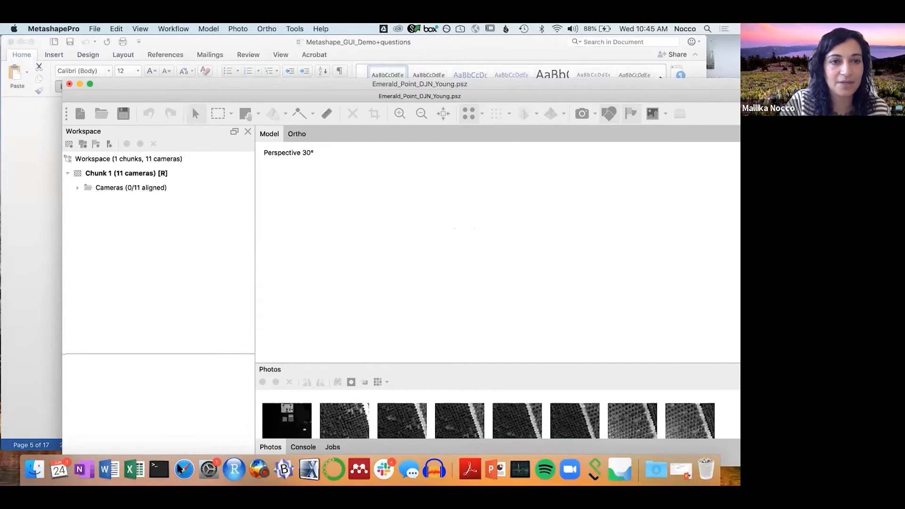
{"action": "left_click", "coordinate": [295, 29]}
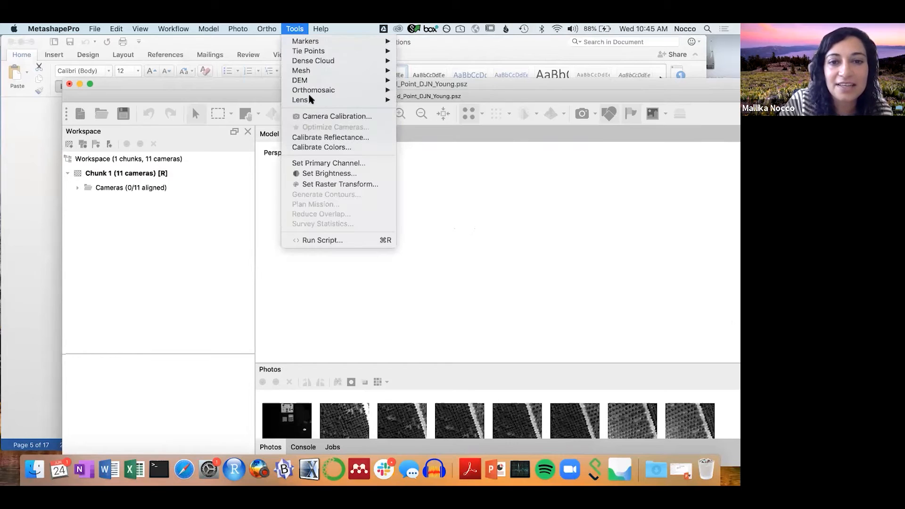
{"action": "left_click", "coordinate": [325, 137]}
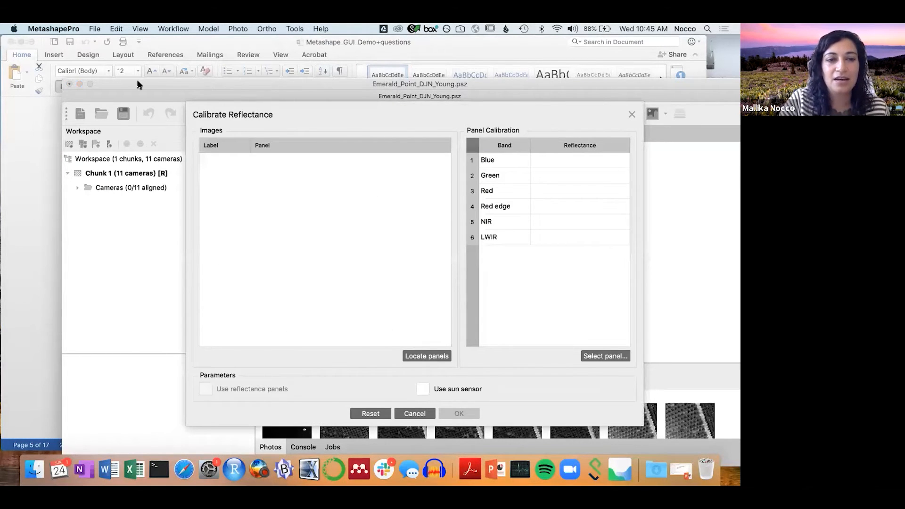
{"action": "double_click", "coordinate": [137, 84]}
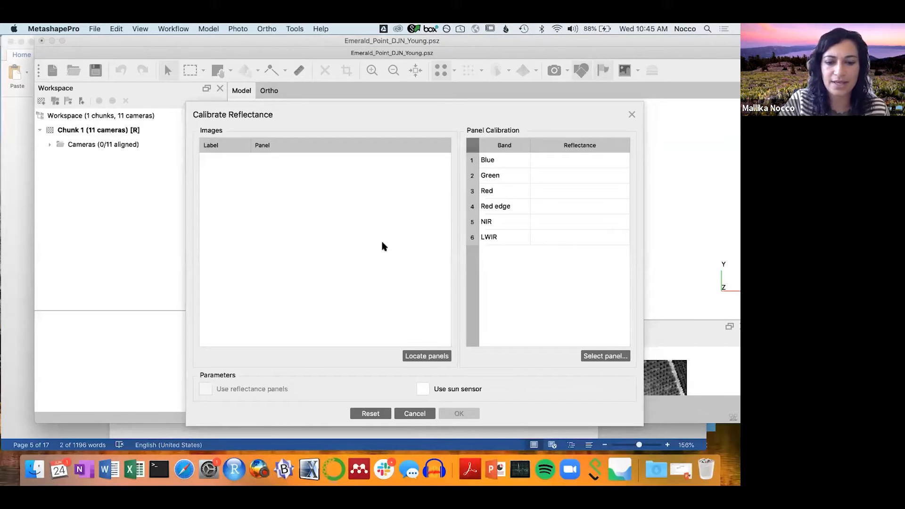
{"action": "key", "text": "ctrl+Up"}
{"action": "key", "text": "ctrl+Up"}
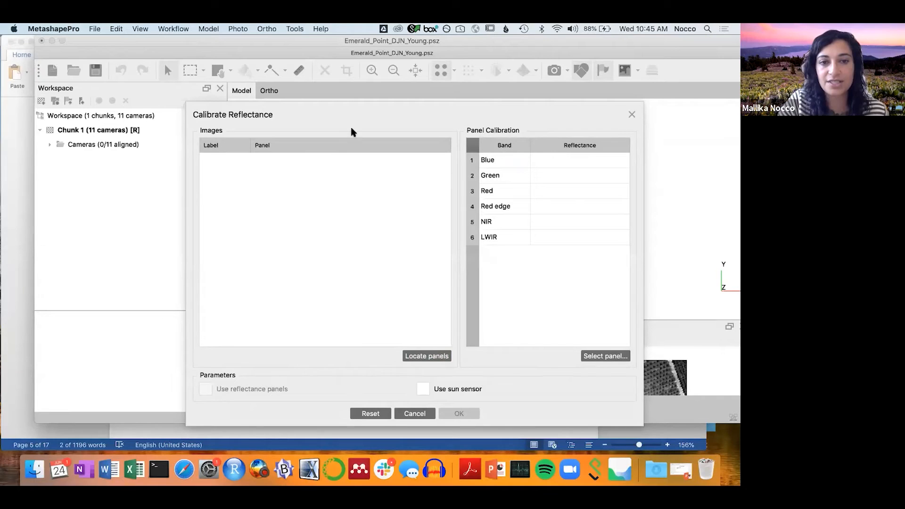
{"action": "left_click_drag", "start_coordinate": [352, 115], "coordinate": [357, 50]}
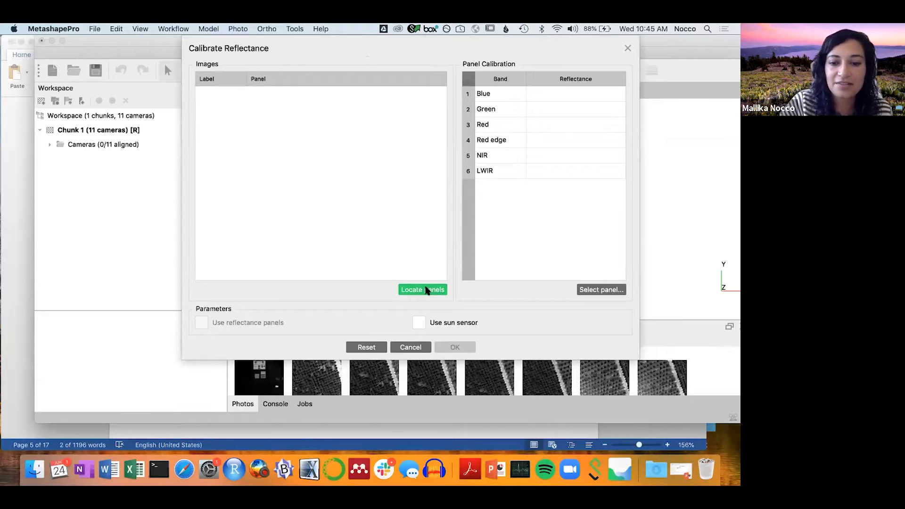
{"action": "left_click", "coordinate": [422, 289]}
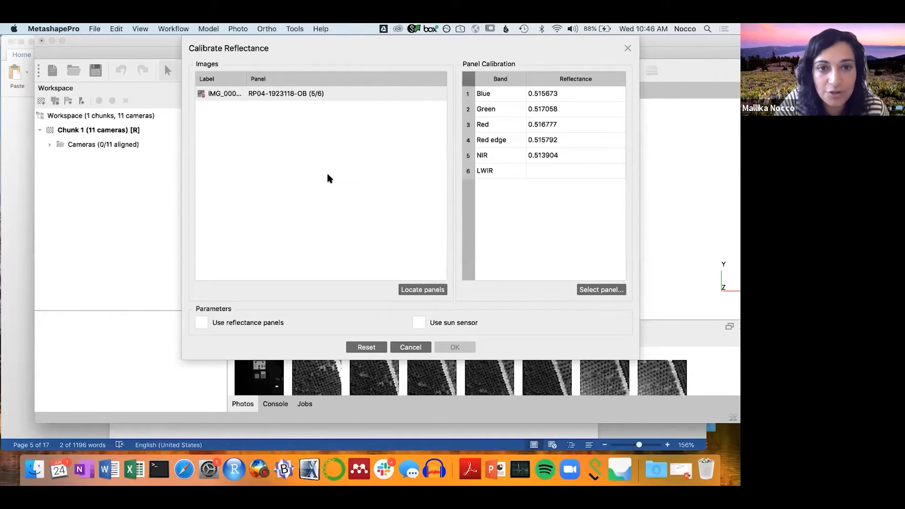
Move the Calibrate Reflectance dialog aside to inspect the calibration image among the photos, and bring the dialog back into full view
{"action": "left_click_drag", "start_coordinate": [348, 55], "coordinate": [616, 83]}
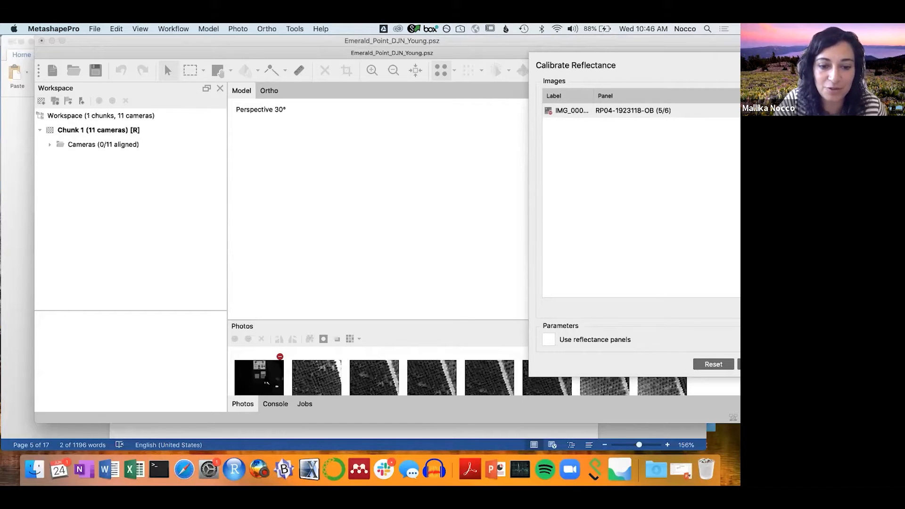
{"action": "mouse_move", "coordinate": [579, 57]}
{"action": "left_mouse_down"}
{"action": "mouse_move", "coordinate": [579, 75]}
{"action": "mouse_move", "coordinate": [579, 50]}
{"action": "left_mouse_up"}
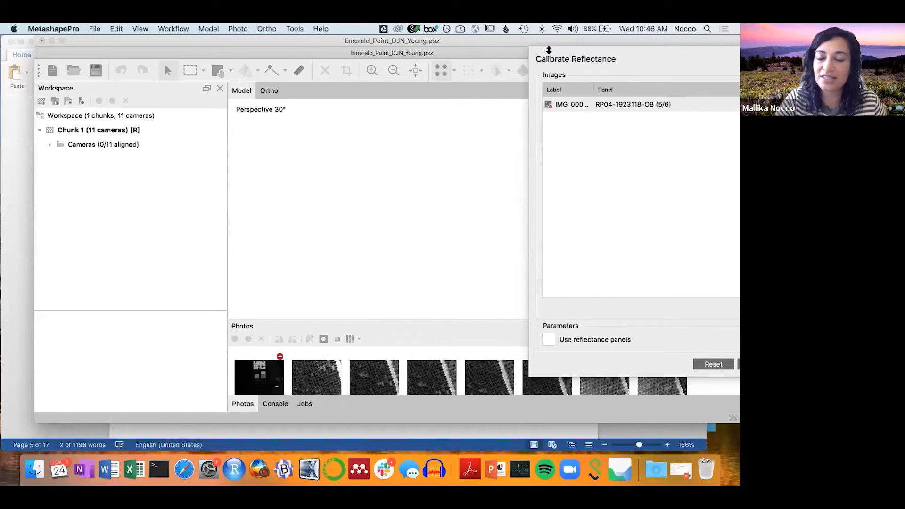
{"action": "left_click_drag", "start_coordinate": [548, 50], "coordinate": [548, 64]}
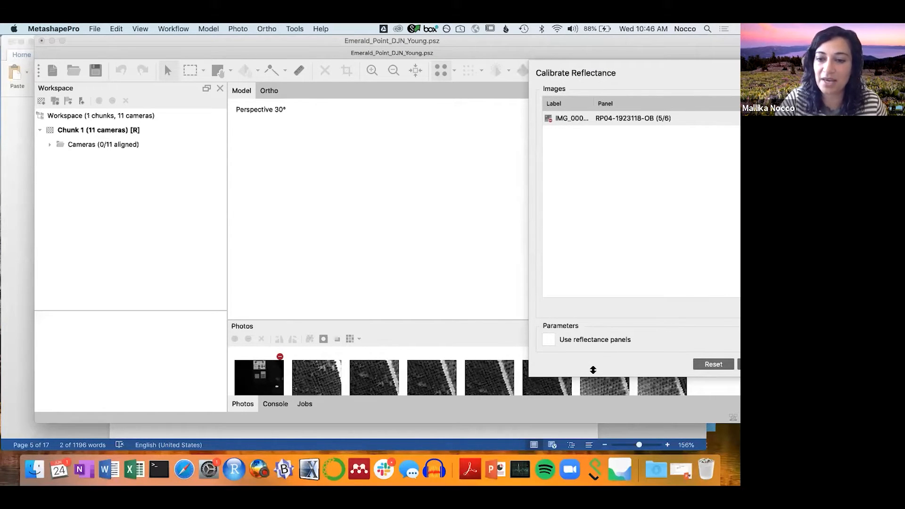
{"action": "left_click_drag", "start_coordinate": [534, 376], "coordinate": [533, 375]}
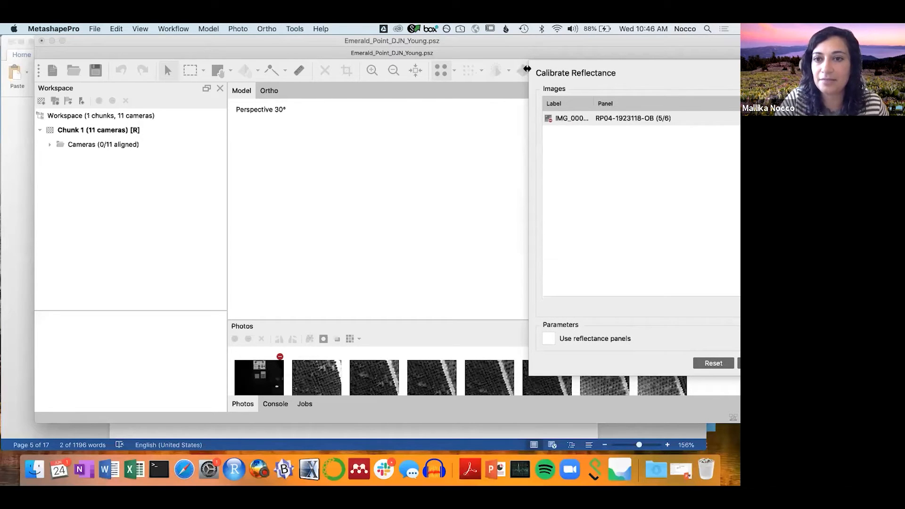
{"action": "left_click_drag", "start_coordinate": [539, 71], "coordinate": [128, 55]}
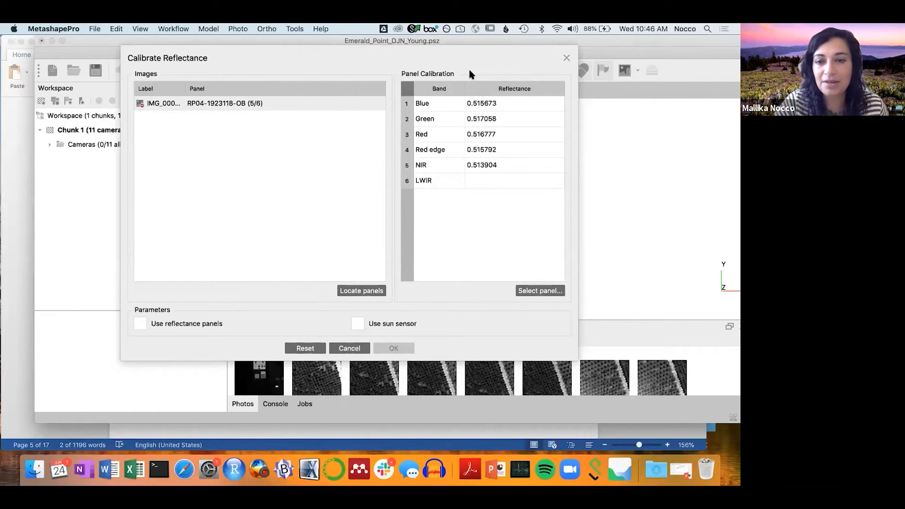
Open the reflectance panel selection and point out the RP04-1923118-OB CSV file in the Metashape_Workshop folder in Finder
{"action": "left_click", "coordinate": [534, 291]}
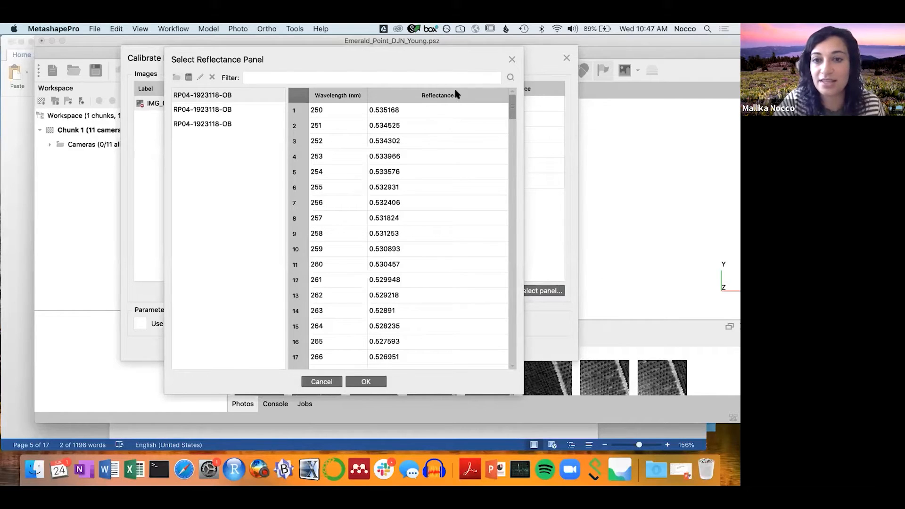
{"action": "left_click_drag", "start_coordinate": [414, 54], "coordinate": [249, 48]}
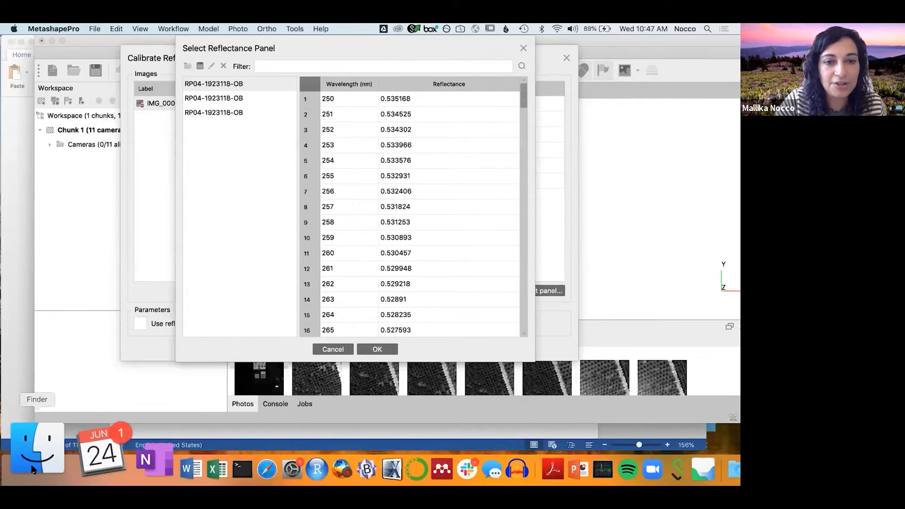
{"action": "left_click", "coordinate": [37, 450]}
{"action": "left_click", "coordinate": [193, 166]}
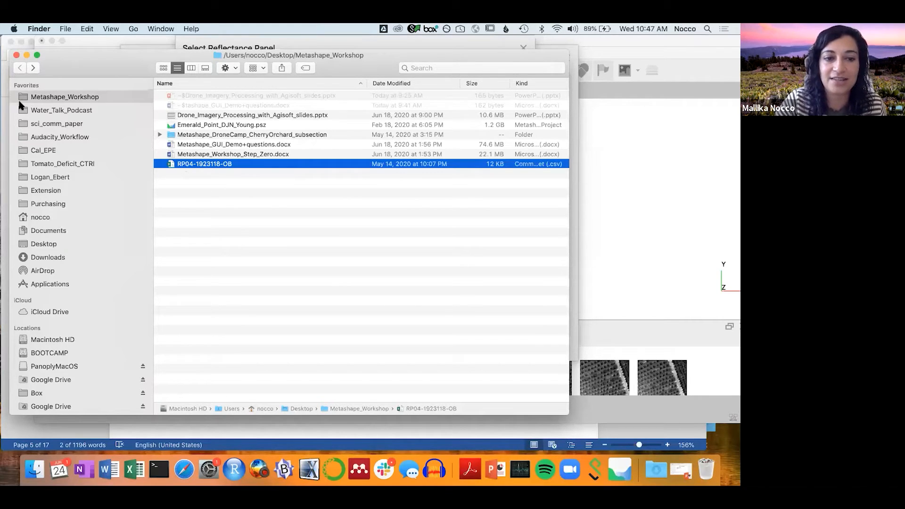
{"action": "key", "text": "Return"}
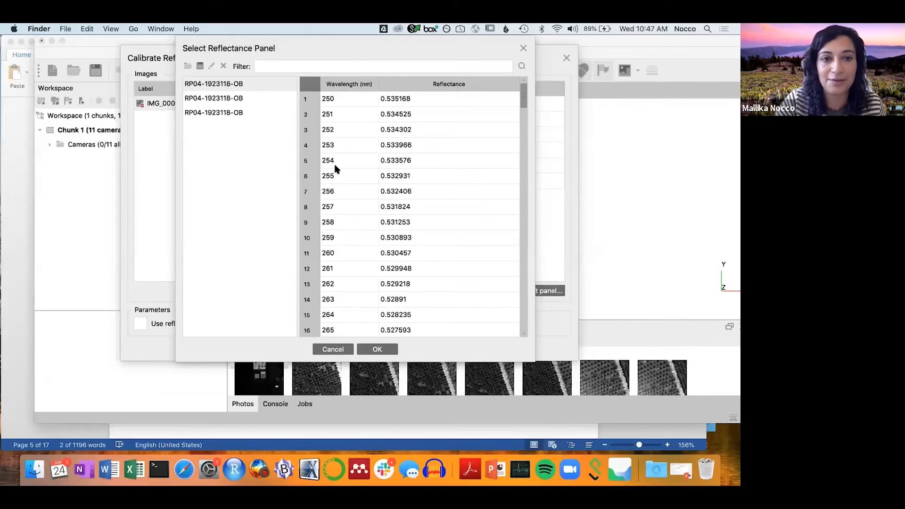
Load the RP04-1923118-OB calibration file and apply the first RP04-1923118-OB panel entry to the reflectance calibration
{"action": "left_click", "coordinate": [187, 66]}
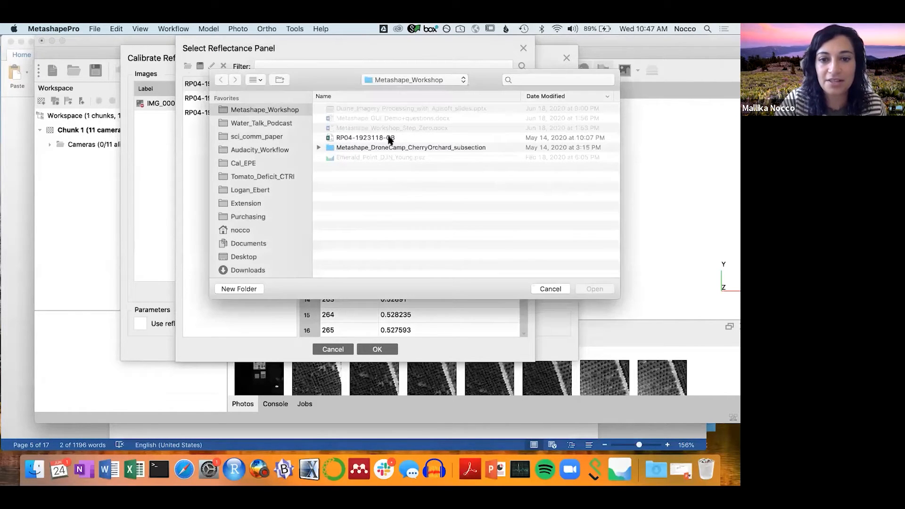
{"action": "left_click", "coordinate": [365, 137]}
{"action": "left_click", "coordinate": [607, 288]}
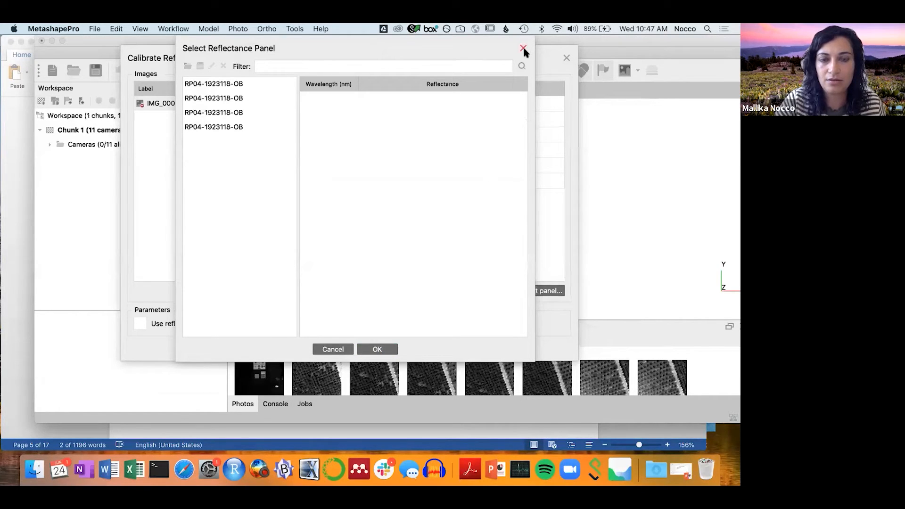
{"action": "left_click", "coordinate": [206, 86]}
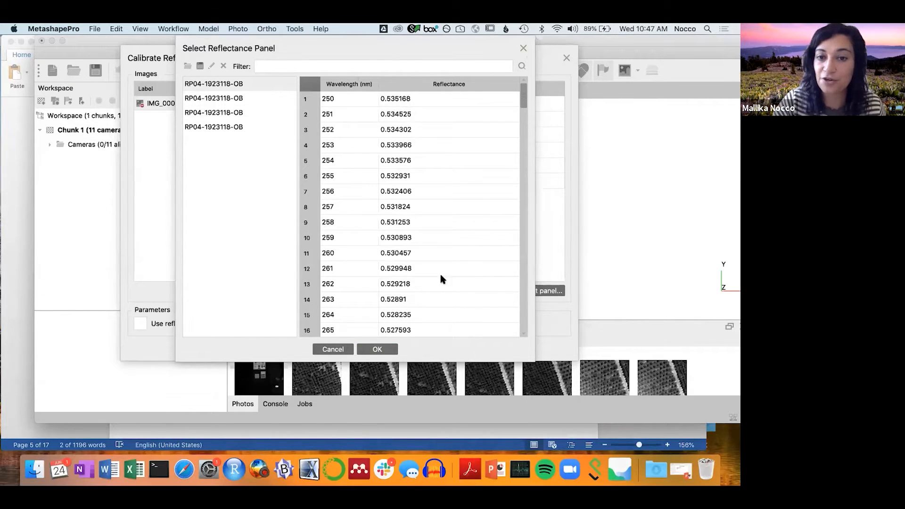
{"action": "left_click", "coordinate": [377, 349]}
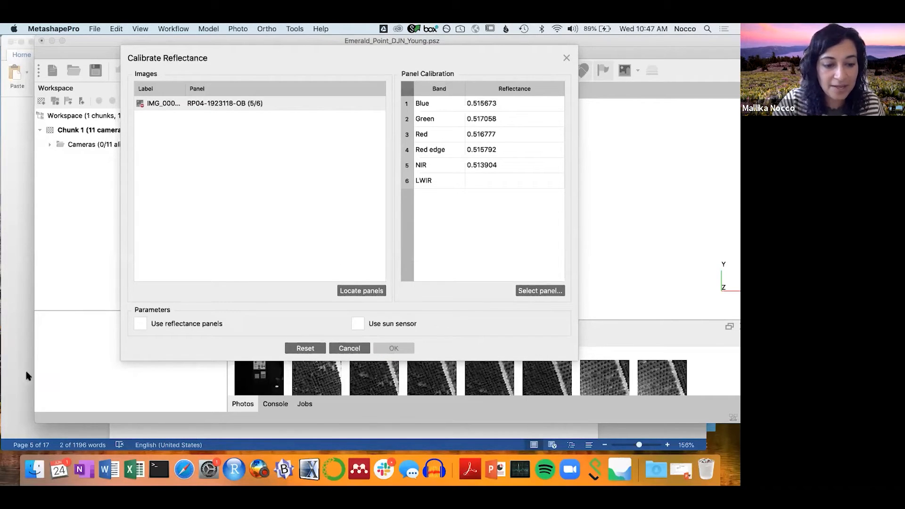
Switch to the Word handout and check its reflectance calibration instructions and the completed Calibrate Reflectance example
{"action": "left_click", "coordinate": [454, 435]}
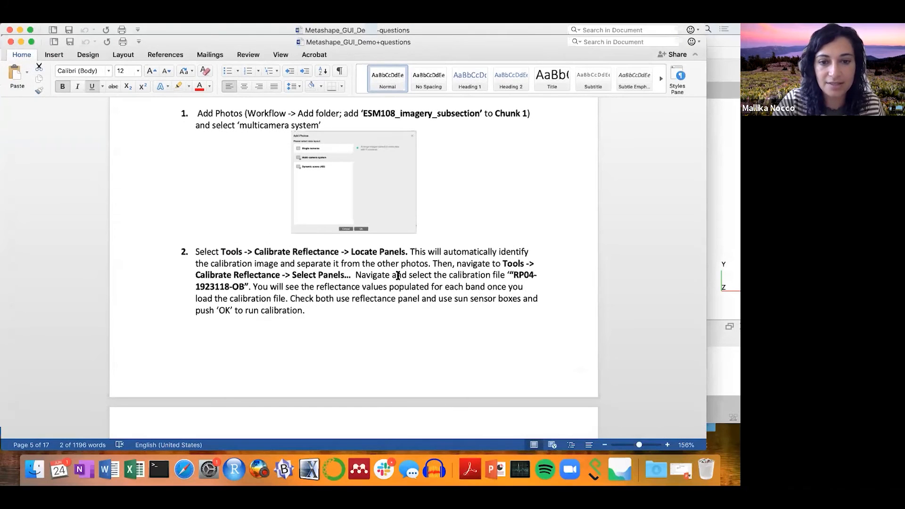
{"action": "scroll", "coordinate": [397, 276], "scroll_direction": "down", "scroll_amount": 10}
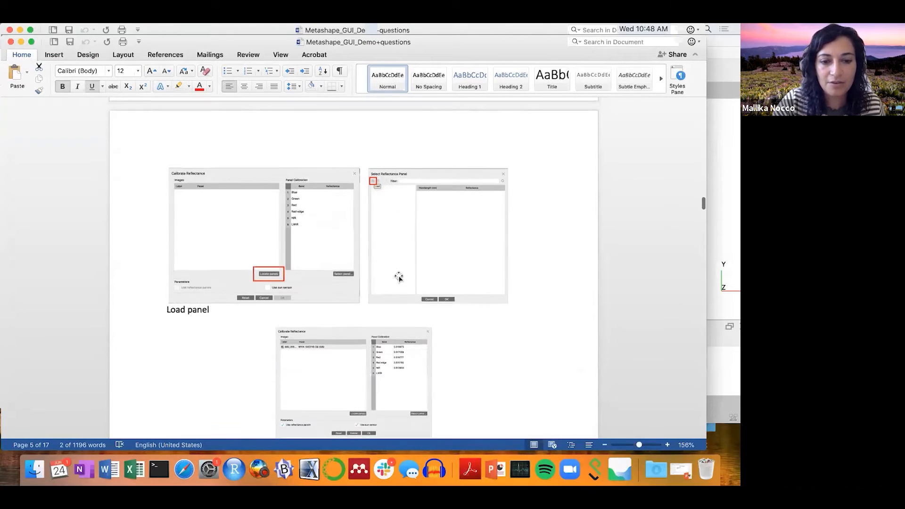
{"action": "scroll", "coordinate": [398, 277], "scroll_direction": "down", "scroll_amount": 4}
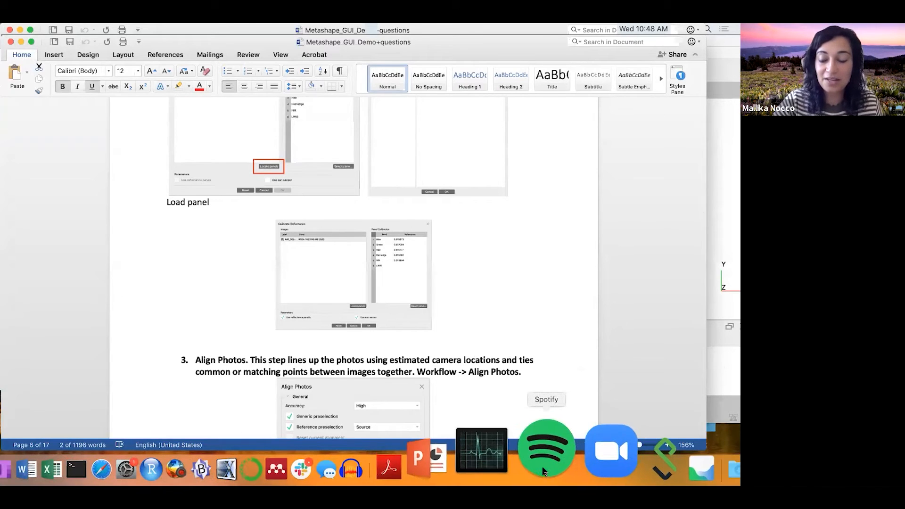
Return to Metashape, enable the Use sun sensor option and run the reflectance calibration
{"action": "left_click", "coordinate": [628, 462]}
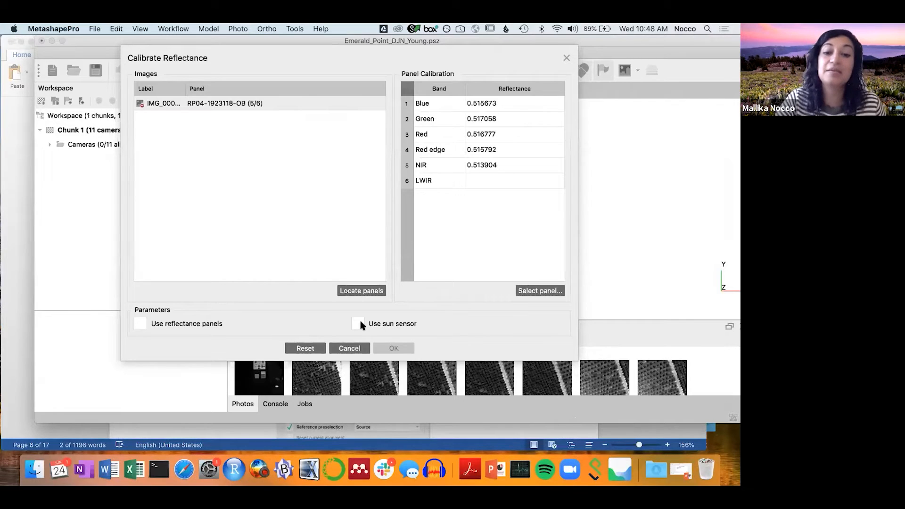
{"action": "left_click", "coordinate": [360, 322]}
{"action": "left_click", "coordinate": [393, 348]}
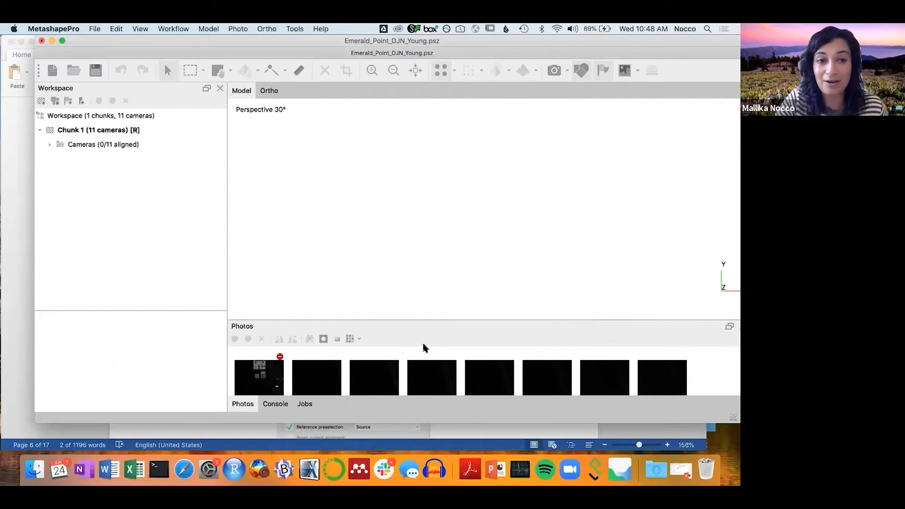
Shift the Metashape window slightly and read step 3, Align Photos, with its example settings in the Word handout
{"action": "mouse_move", "coordinate": [188, 45]}
{"action": "left_mouse_down"}
{"action": "mouse_move", "coordinate": [154, 66]}
{"action": "mouse_move", "coordinate": [201, 41]}
{"action": "left_mouse_up"}
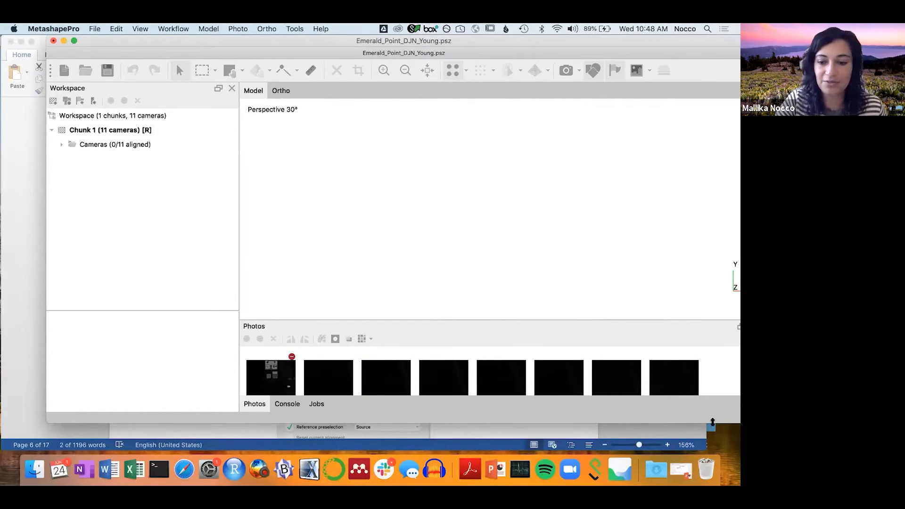
{"action": "left_click", "coordinate": [607, 426]}
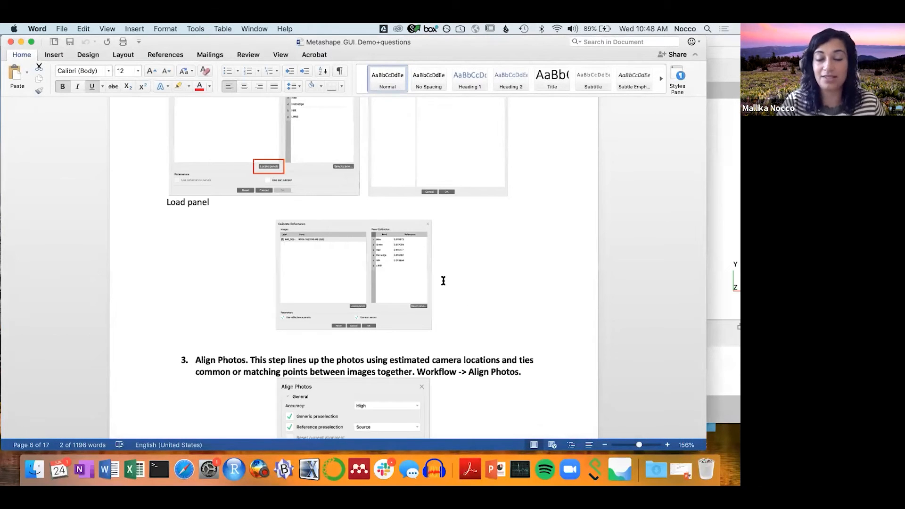
{"action": "scroll", "coordinate": [443, 280], "scroll_direction": "down", "scroll_amount": 1}
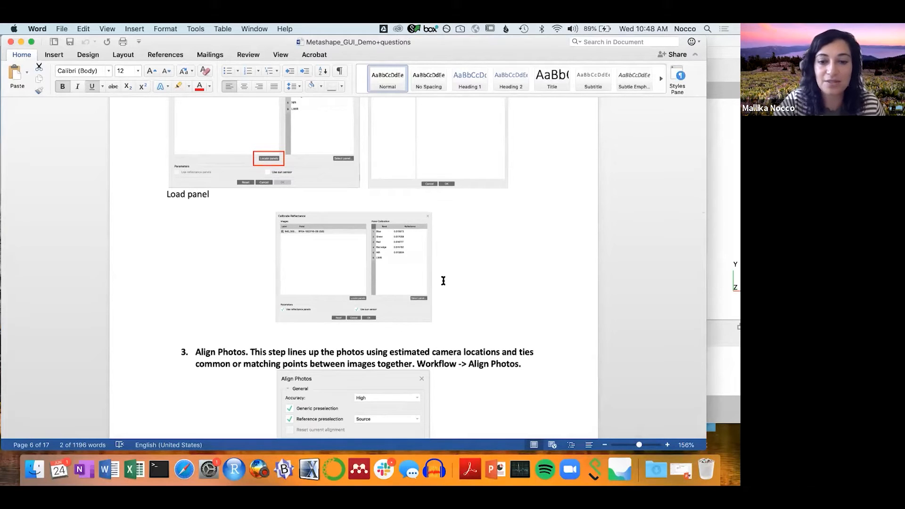
{"action": "scroll", "coordinate": [443, 281], "scroll_direction": "down", "scroll_amount": 5}
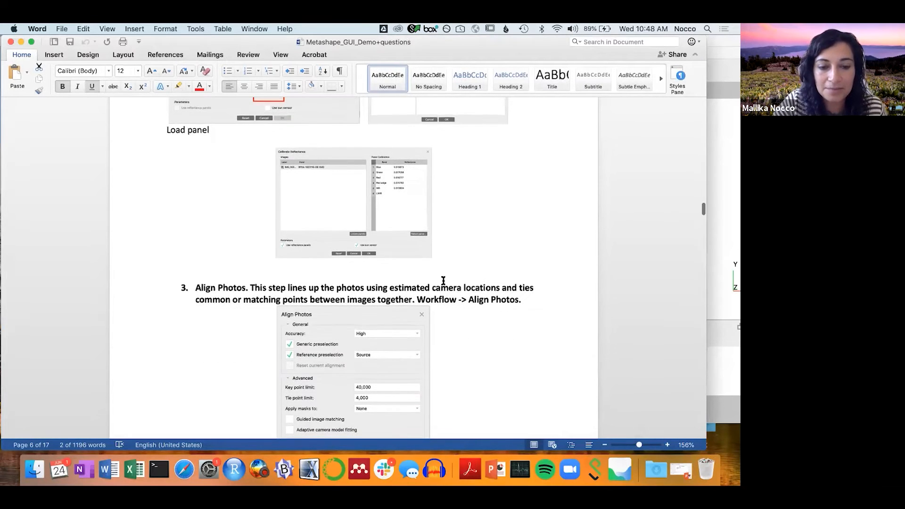
{"action": "scroll", "coordinate": [443, 281], "scroll_direction": "up", "scroll_amount": 3}
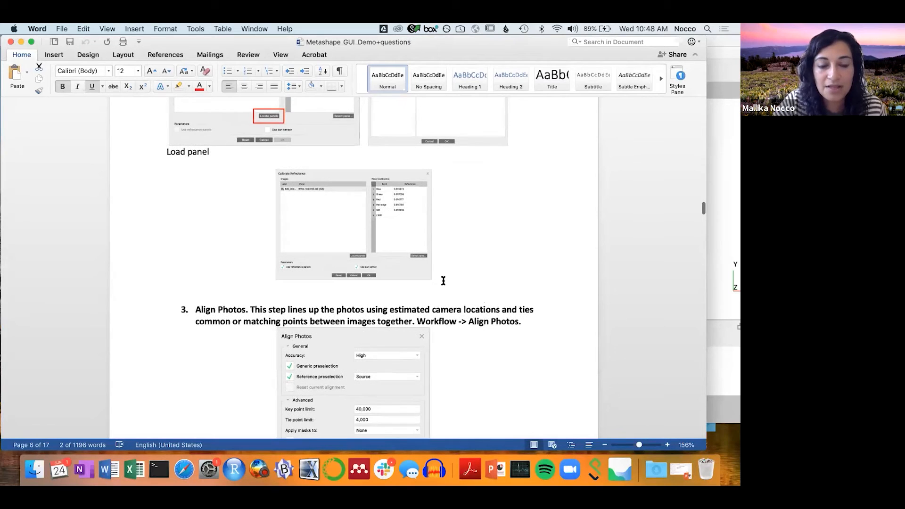
{"action": "scroll", "coordinate": [443, 281], "scroll_direction": "down", "scroll_amount": 8}
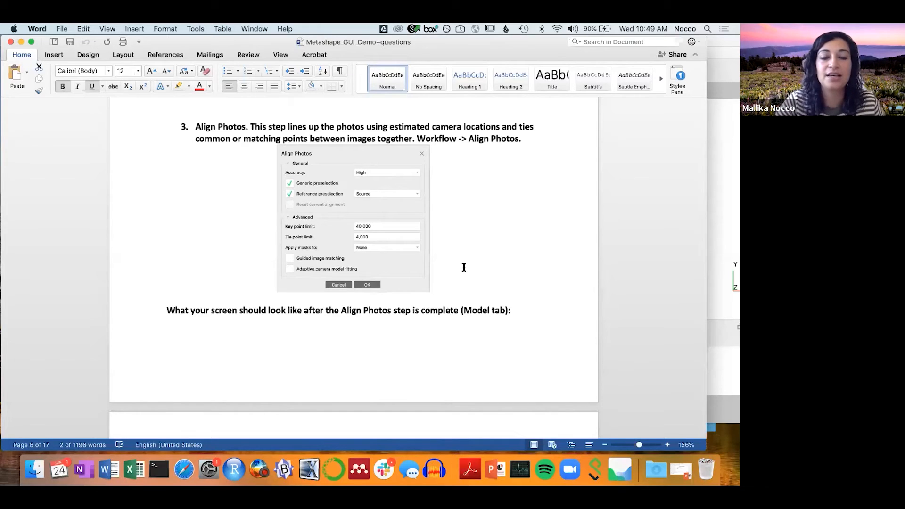
In Metashape, compare the Align Photos settings with the handout, including the advanced ones, and align at High accuracy with generic and Source reference preselection
{"action": "left_click", "coordinate": [713, 292]}
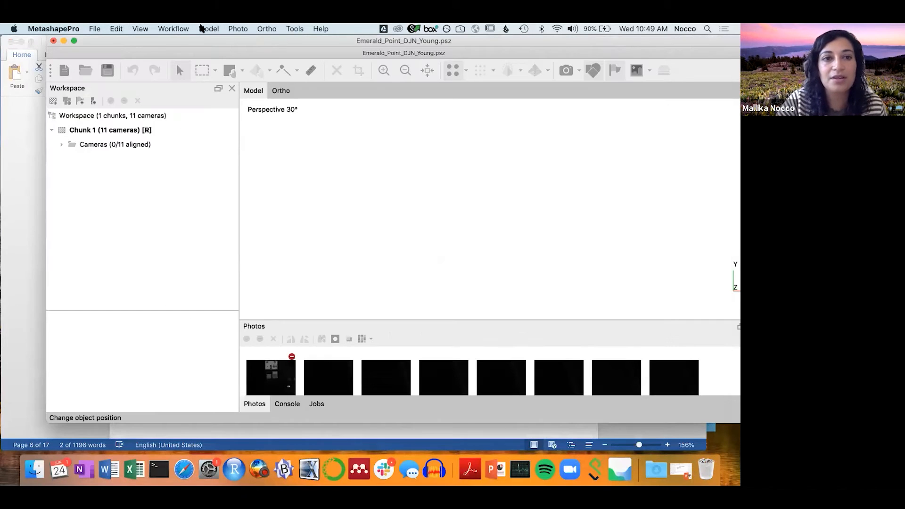
{"action": "left_click", "coordinate": [175, 29]}
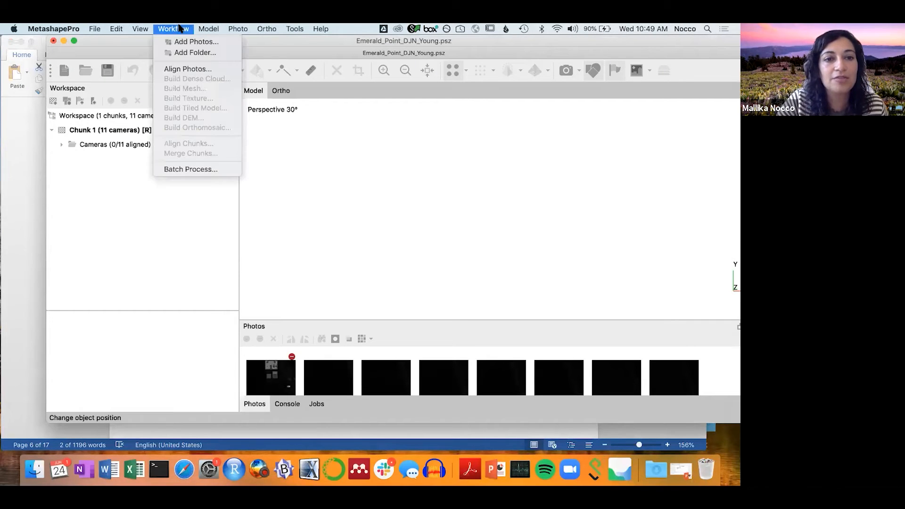
{"action": "left_click", "coordinate": [182, 69]}
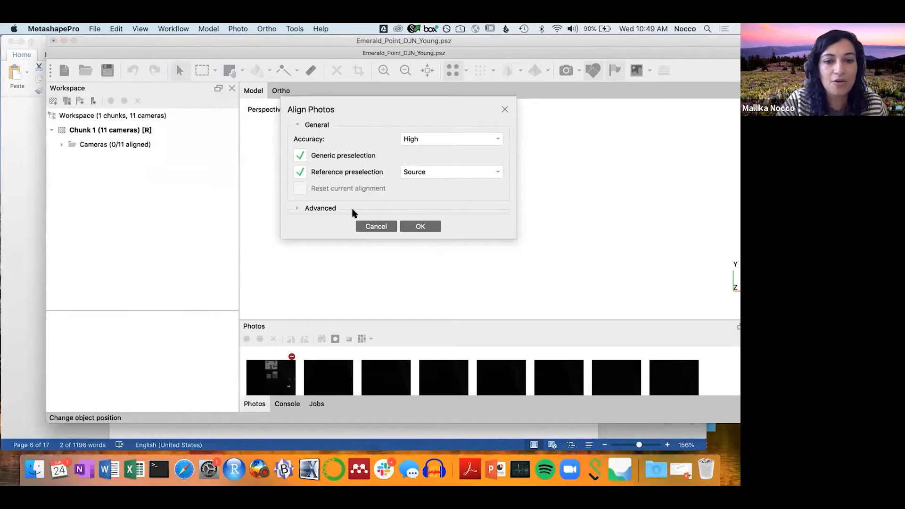
{"action": "left_click", "coordinate": [298, 208]}
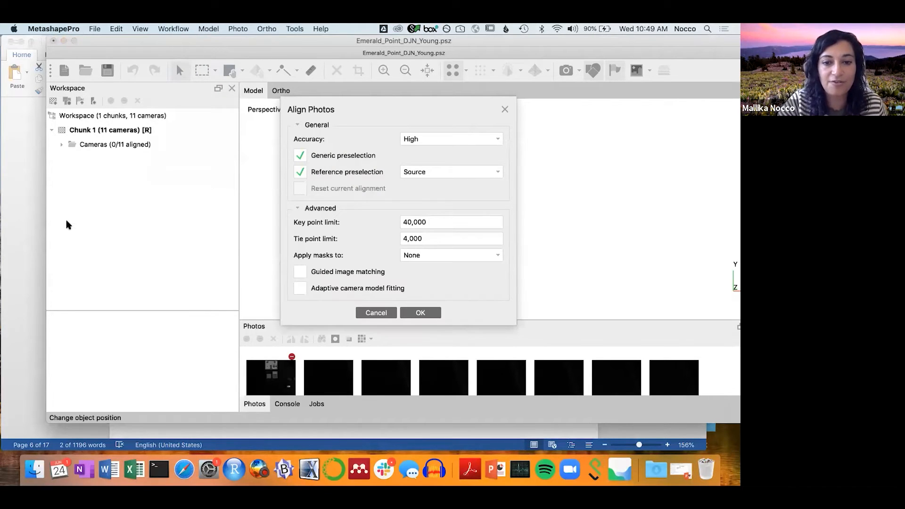
{"action": "left_click", "coordinate": [21, 216]}
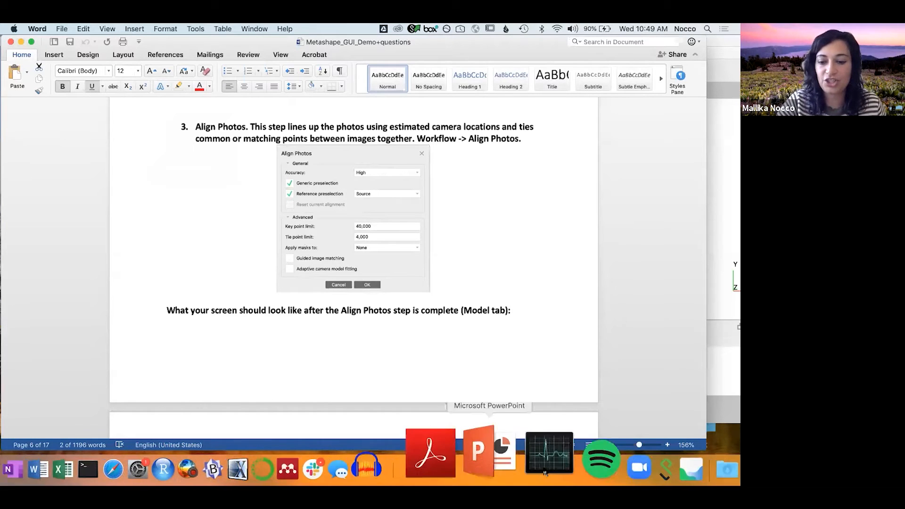
{"action": "left_click", "coordinate": [617, 471]}
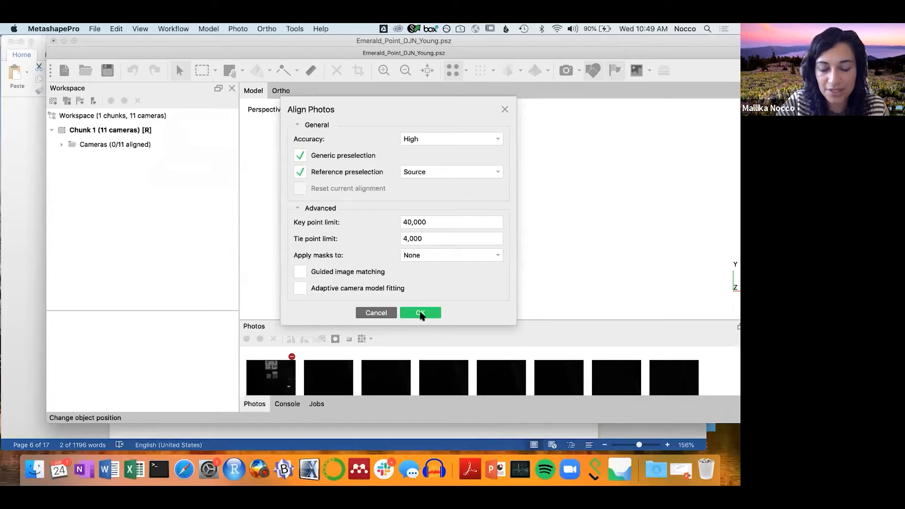
{"action": "left_click", "coordinate": [420, 313]}
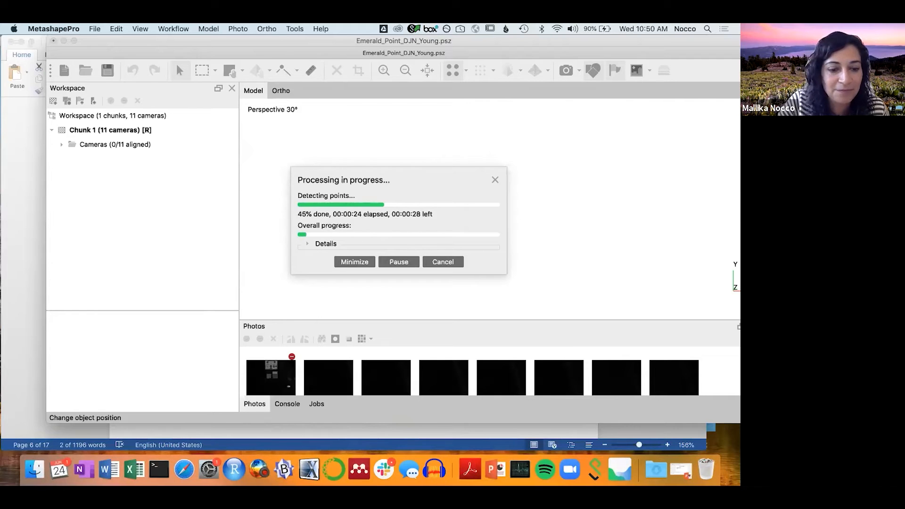
Review the handout's example of the Model view after photo alignment and return to the processing progress in Metashape
{"action": "left_click", "coordinate": [108, 469]}
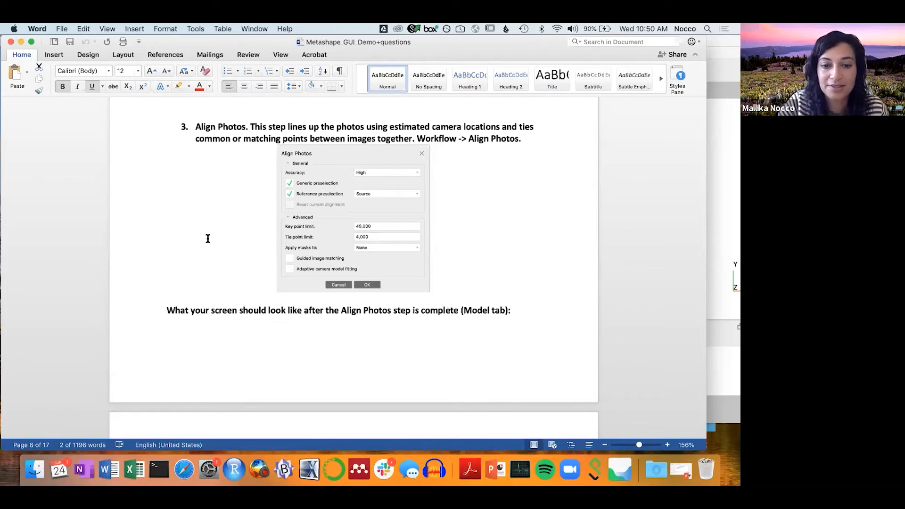
{"action": "scroll", "coordinate": [208, 238], "scroll_direction": "down", "scroll_amount": 2}
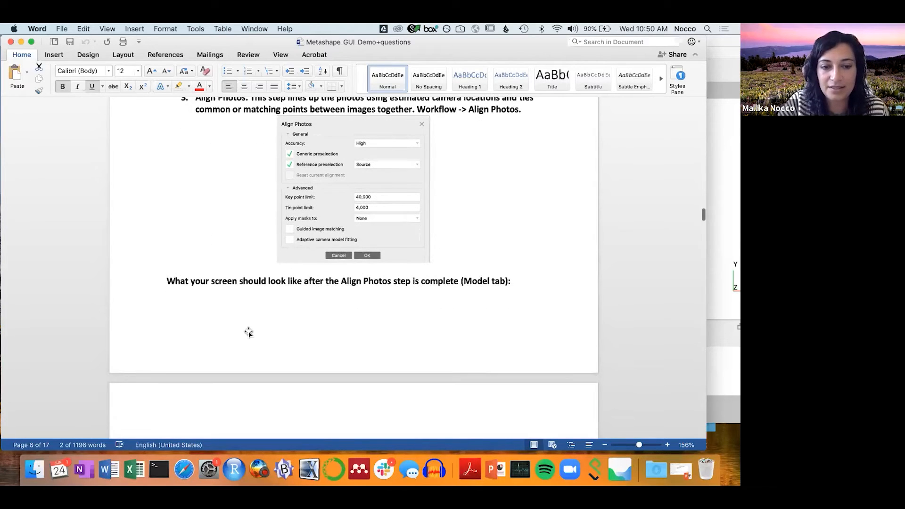
{"action": "scroll", "coordinate": [249, 332], "scroll_direction": "down", "scroll_amount": 10}
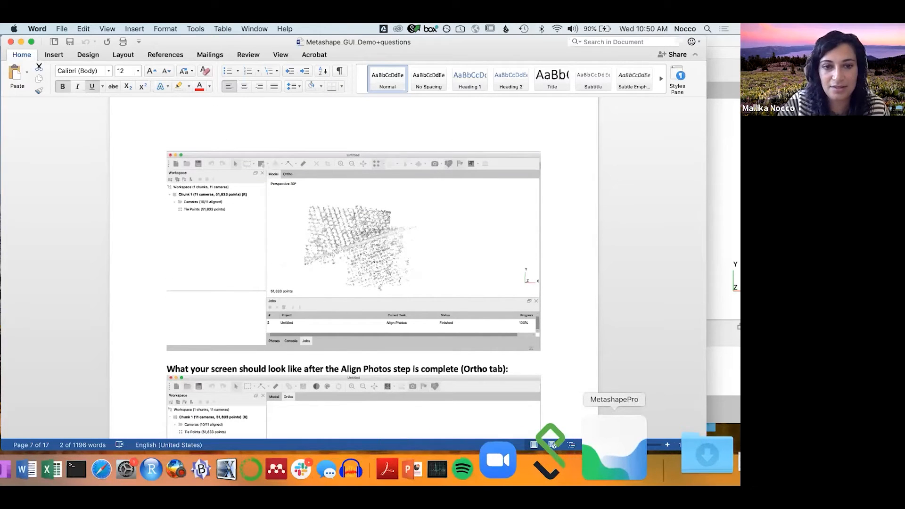
{"action": "left_click", "coordinate": [619, 469]}
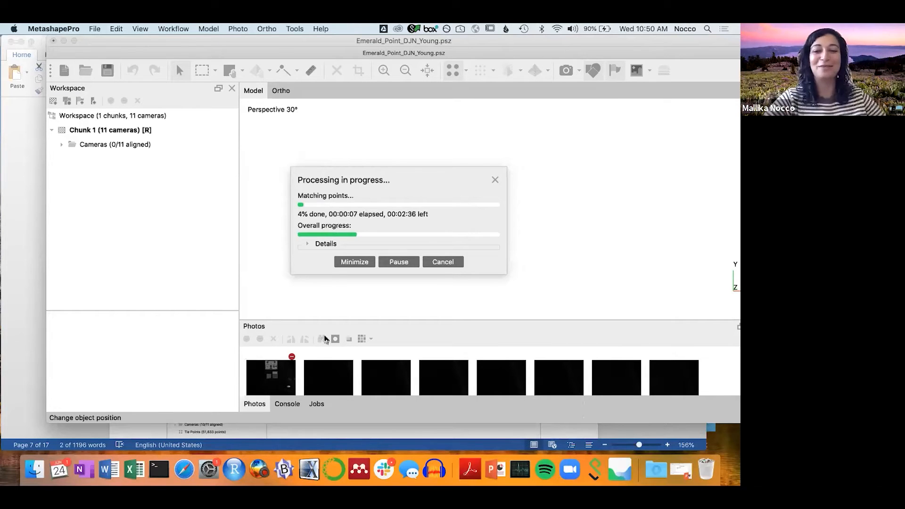
Show the contents of the Metashape_Workshop folder in Finder and bring the Metashape window back to the front
{"action": "left_click", "coordinate": [34, 469]}
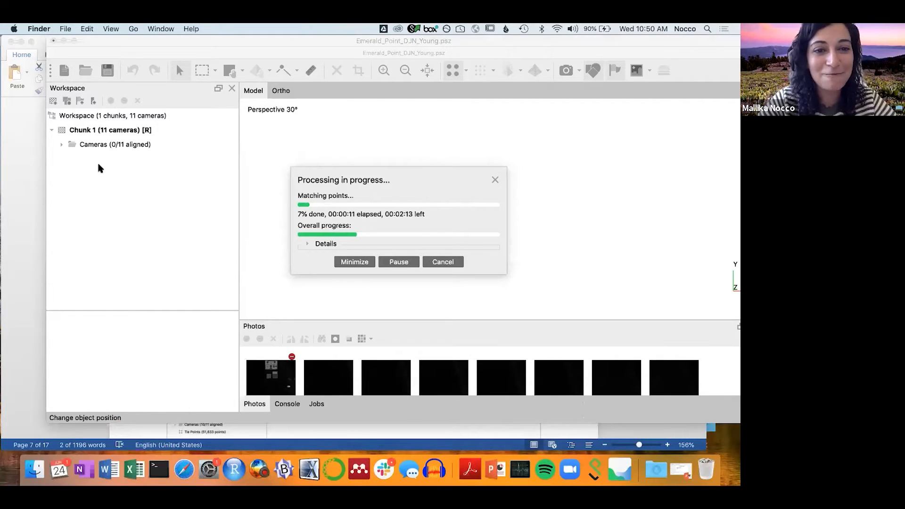
{"action": "left_click_drag", "start_coordinate": [266, 105], "coordinate": [153, 88]}
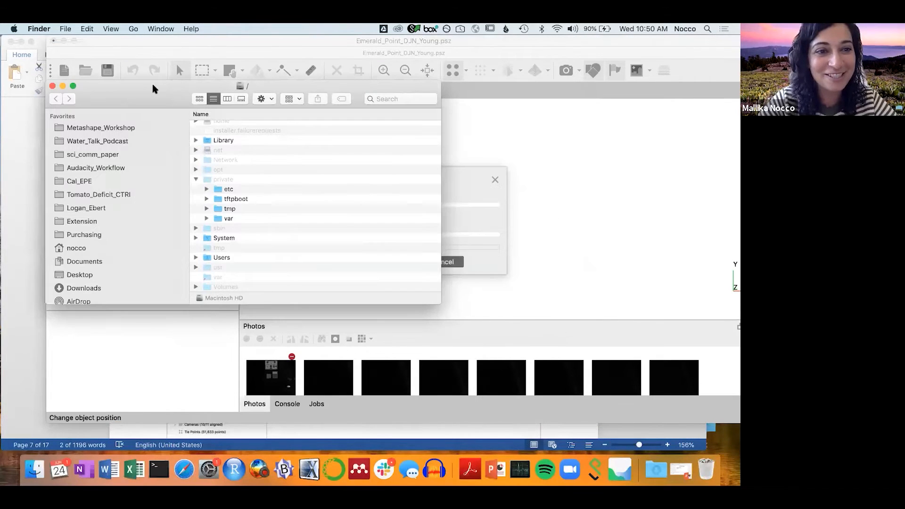
{"action": "left_click", "coordinate": [124, 114]}
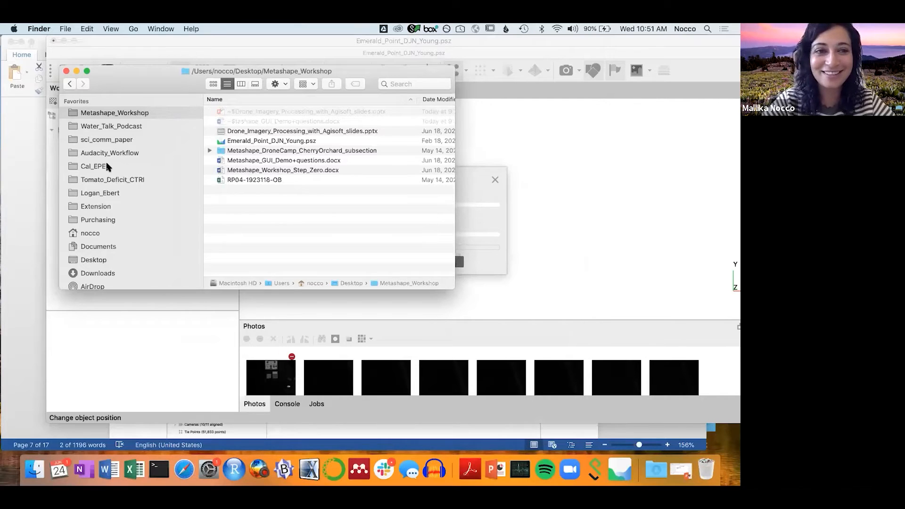
{"action": "left_click", "coordinate": [17, 151]}
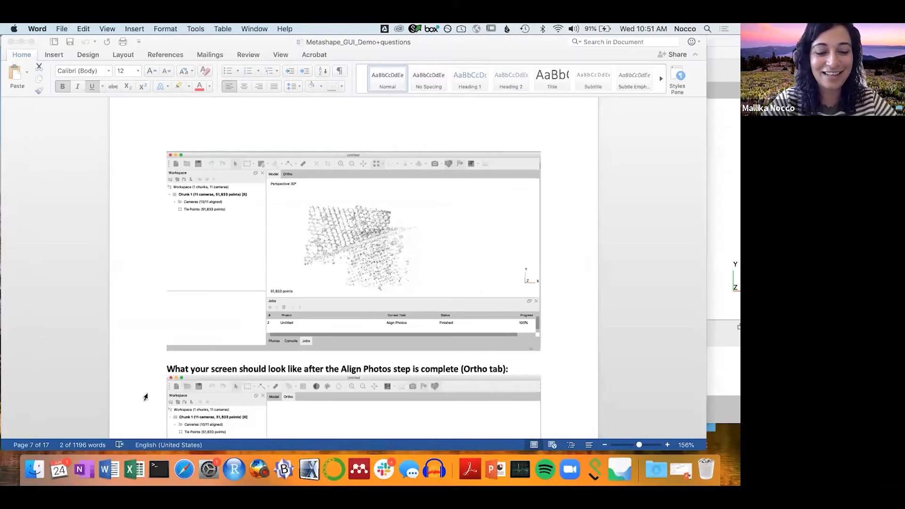
{"action": "key", "text": "ctrl+Up"}
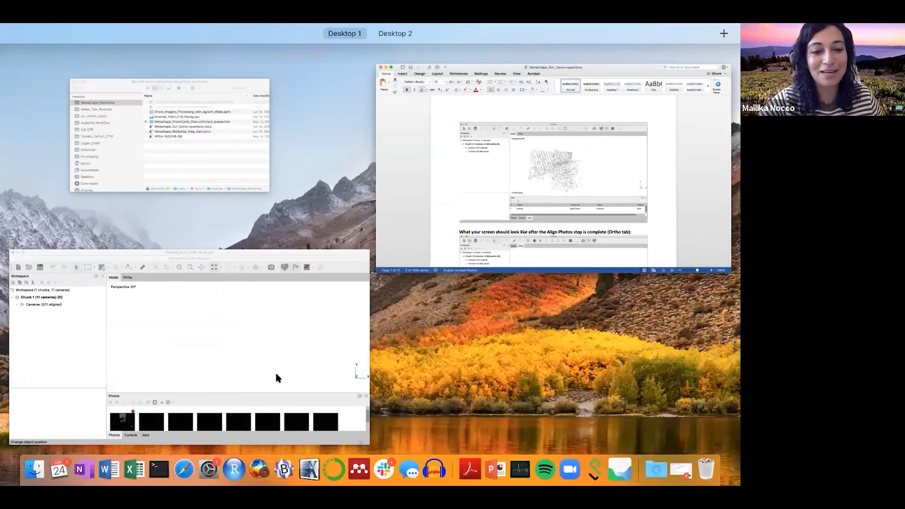
{"action": "left_click", "coordinate": [275, 372]}
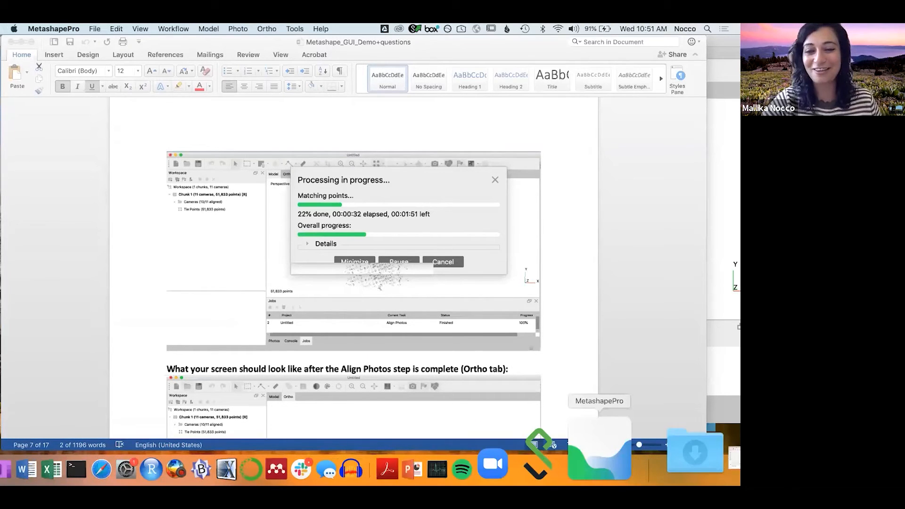
{"action": "left_click", "coordinate": [598, 452]}
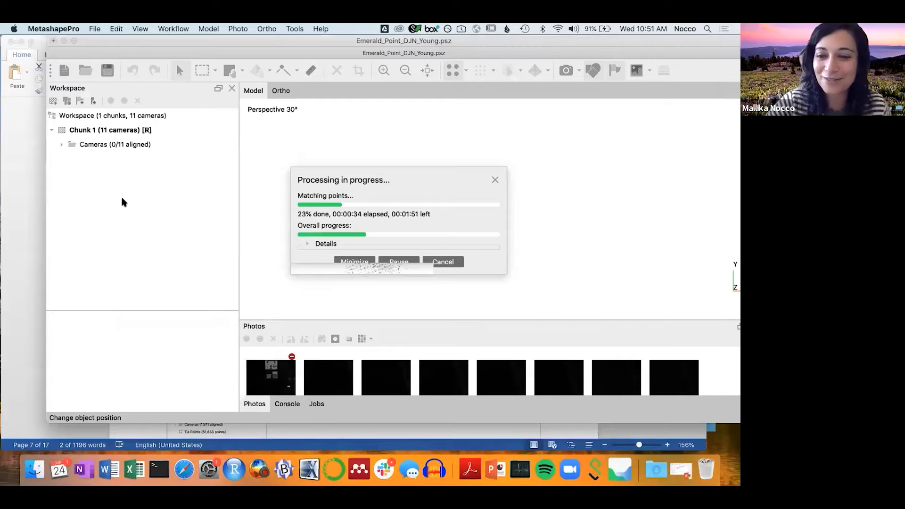
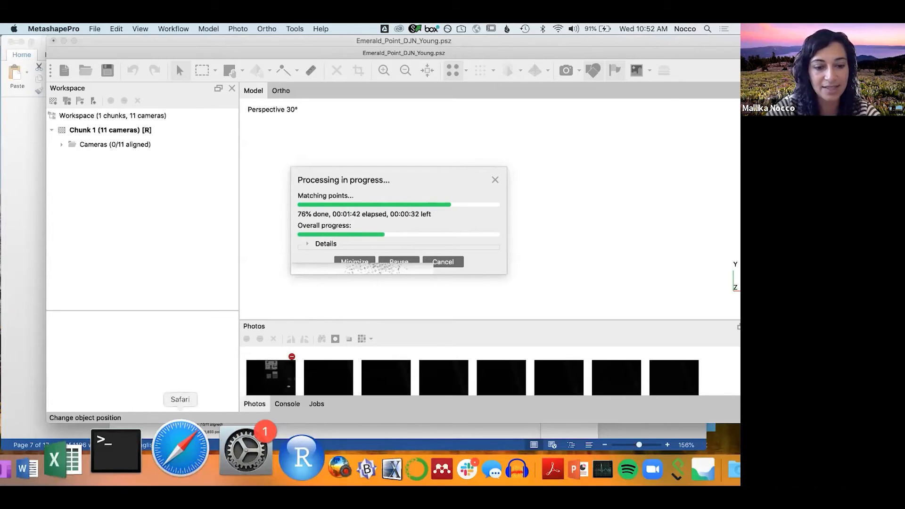
Switch to Safari and search Google for "micasense altum metashape"
{"action": "left_click", "coordinate": [180, 447]}
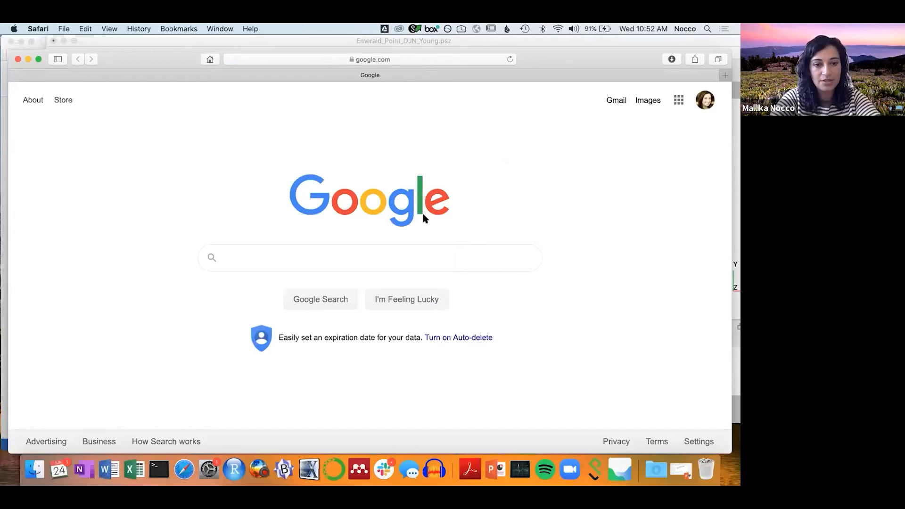
{"action": "type", "text": "mic"}
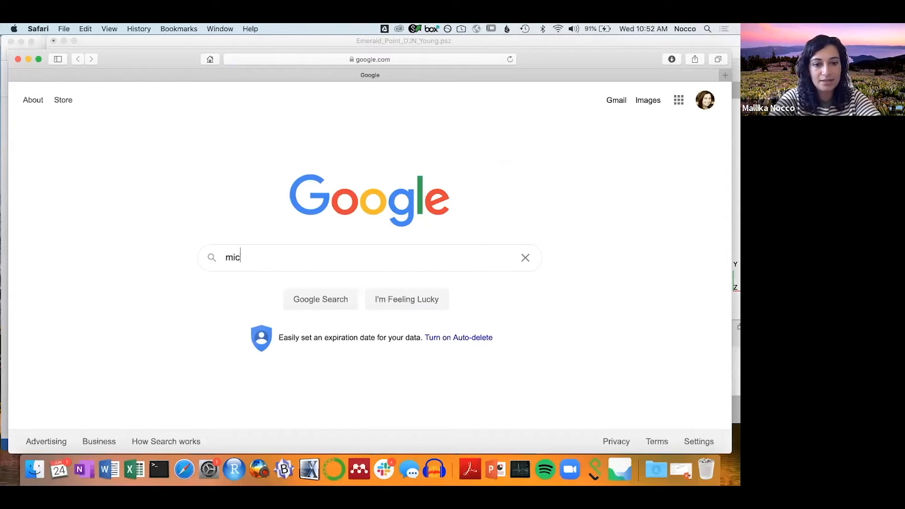
{"action": "type", "text": "asen"}
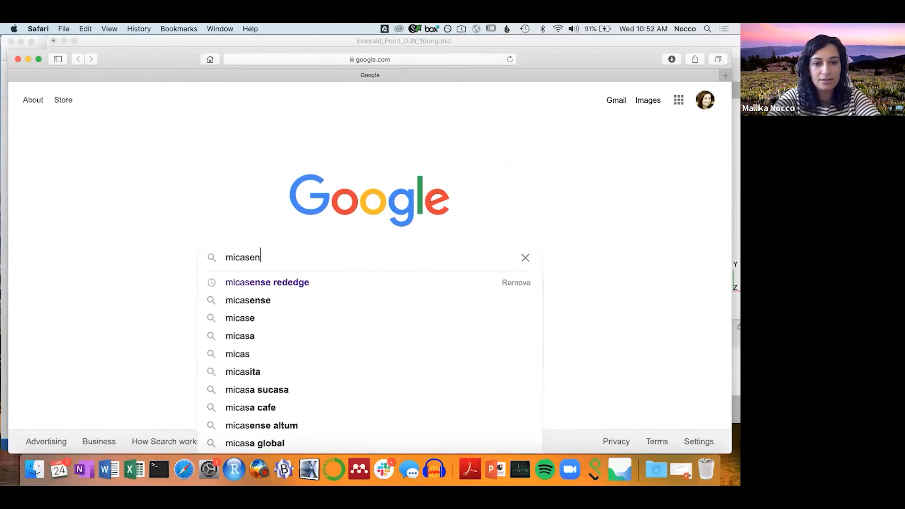
{"action": "type", "text": "se altum "}
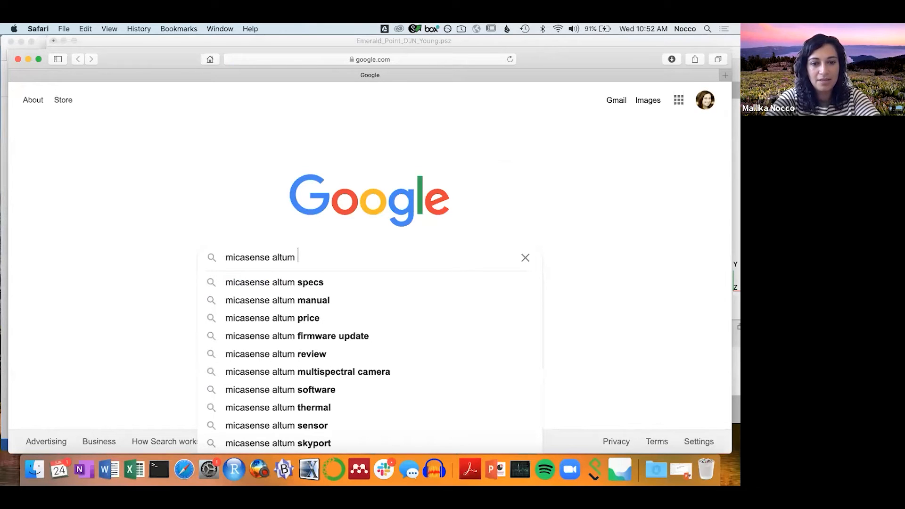
{"action": "type", "text": "metashap"}
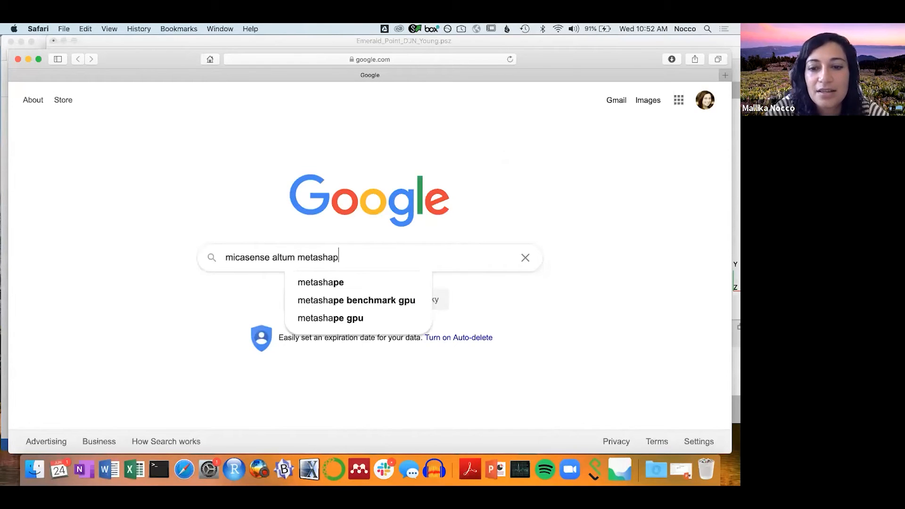
{"action": "type", "text": "e"}
{"action": "key", "text": "Return"}
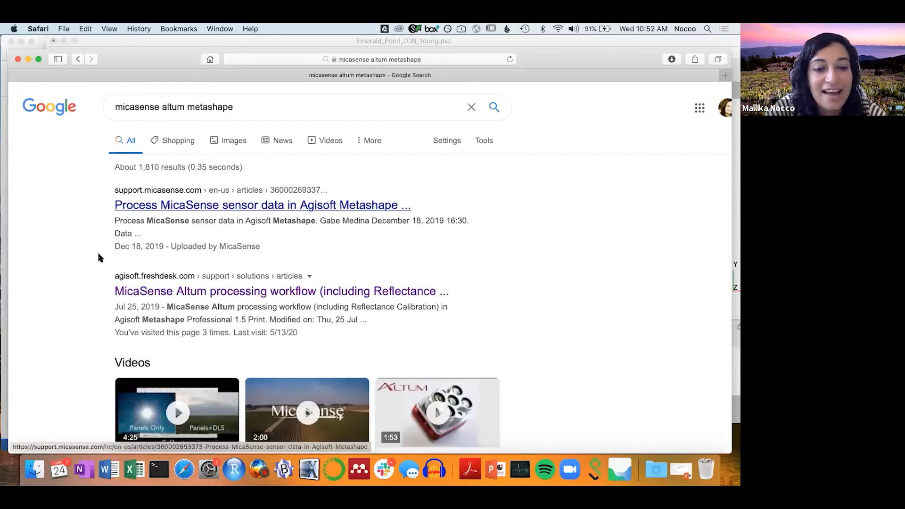
Open the Agisoft helpdesk article on the MicaSense Altum processing workflow from the search results, and close the browser window after viewing it
{"action": "scroll", "coordinate": [152, 256], "scroll_direction": "down", "scroll_amount": 2}
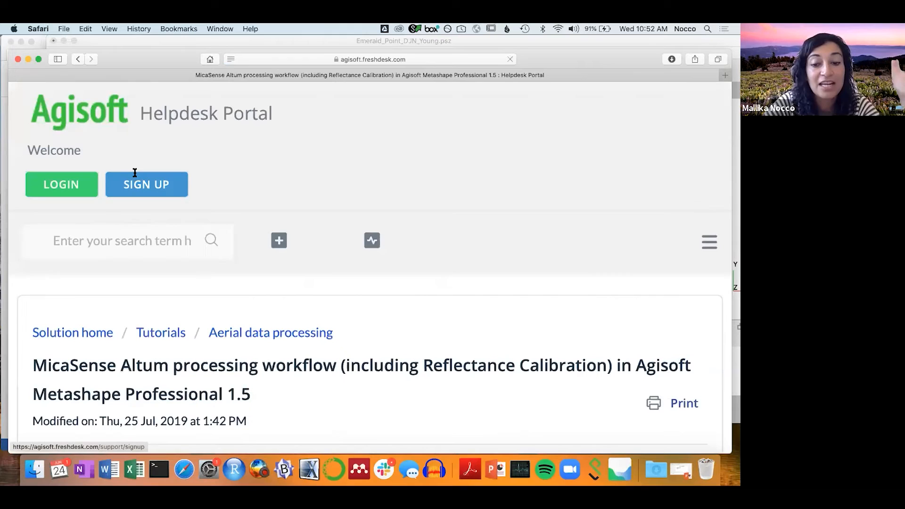
{"action": "left_click", "coordinate": [18, 59]}
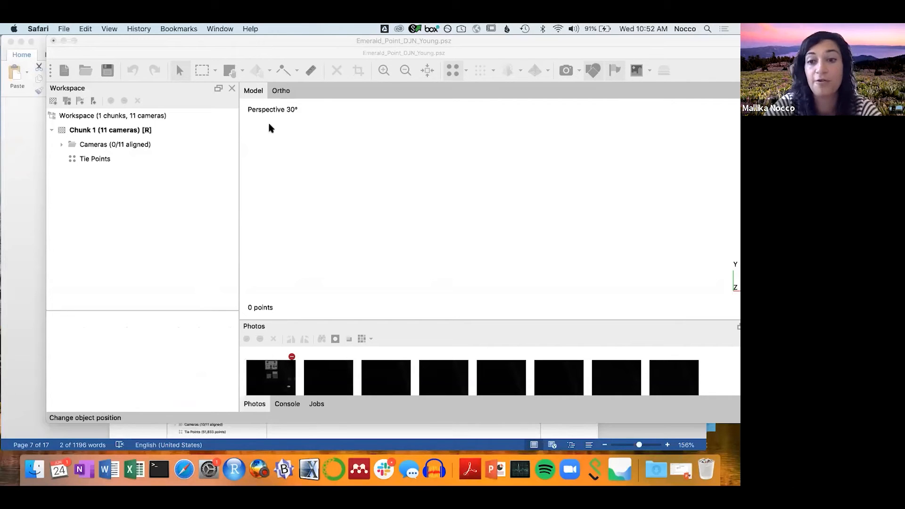
Return to the Metashape window, show the properties of Chunk 1's tie points and expand its Cameras folder
{"action": "left_click", "coordinate": [238, 45]}
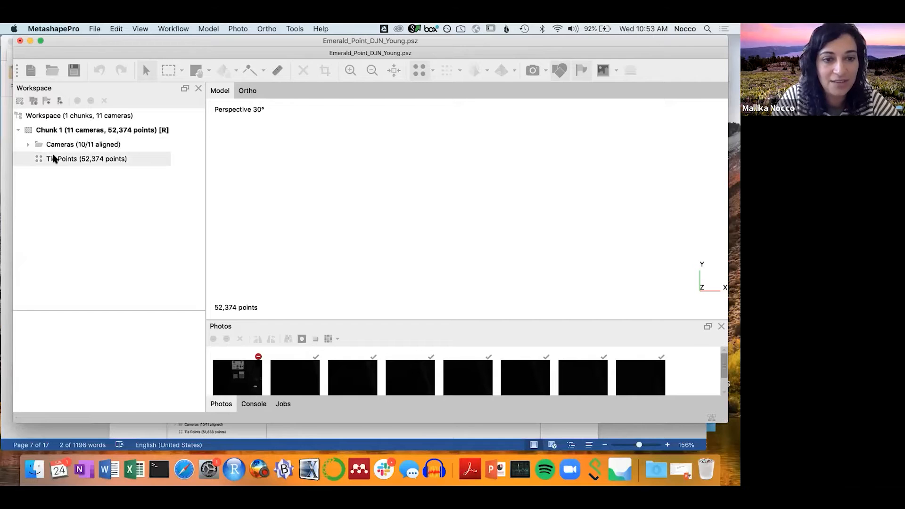
{"action": "left_click", "coordinate": [54, 158]}
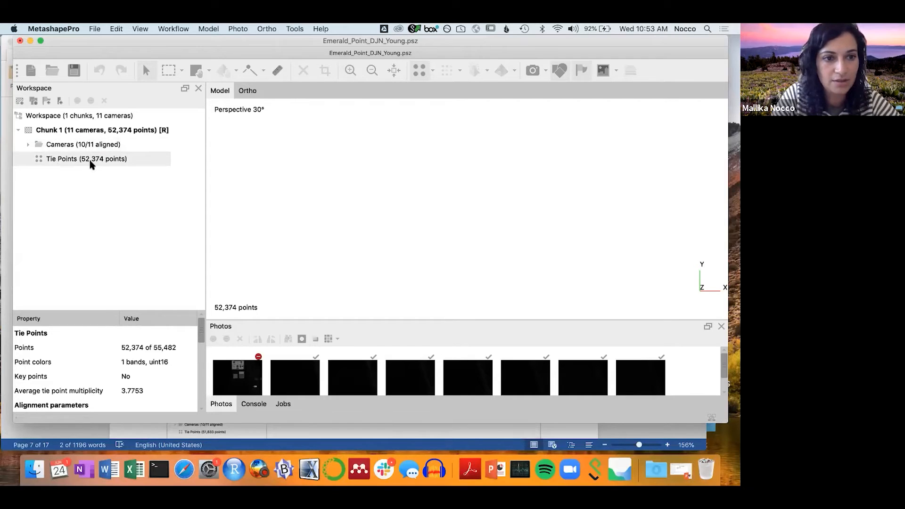
{"action": "left_click", "coordinate": [28, 145]}
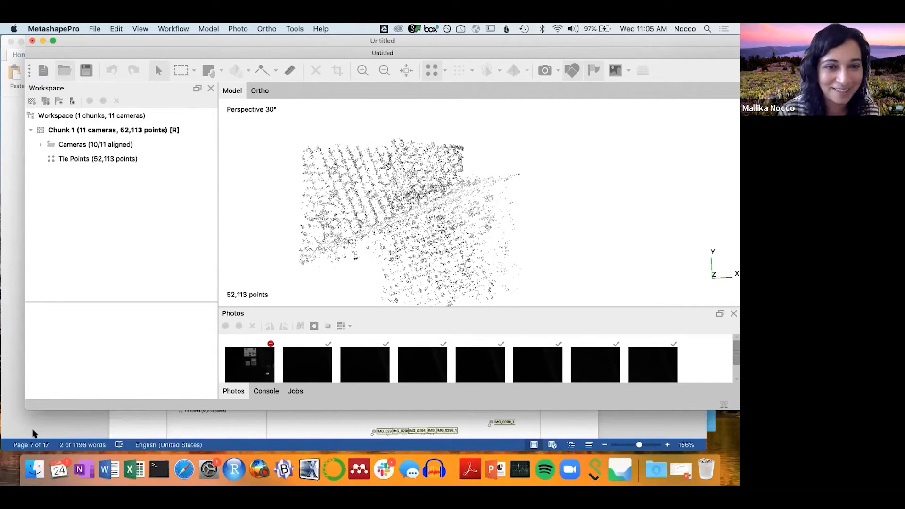
Switch to the Word handout and compare its example screens of the Model and Ortho views after the Align Photos step
{"action": "left_click", "coordinate": [31, 433]}
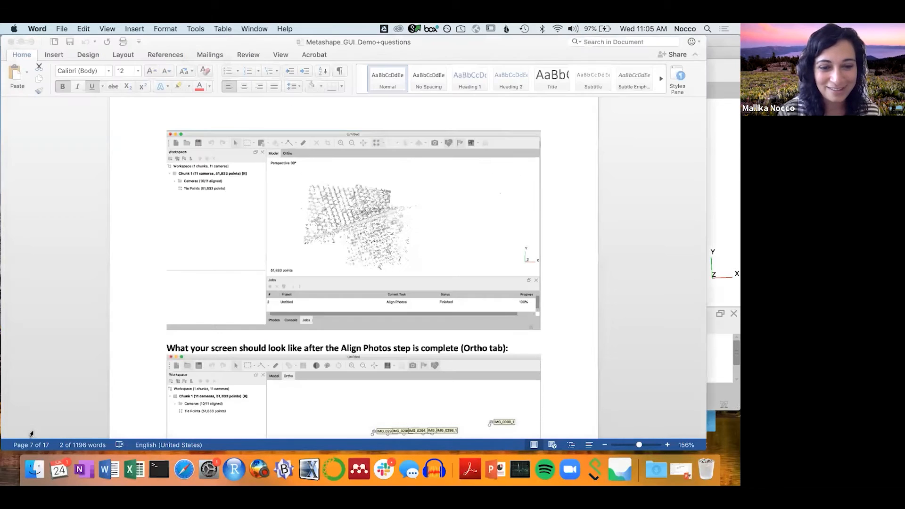
{"action": "scroll", "coordinate": [300, 362], "scroll_direction": "down", "scroll_amount": 3}
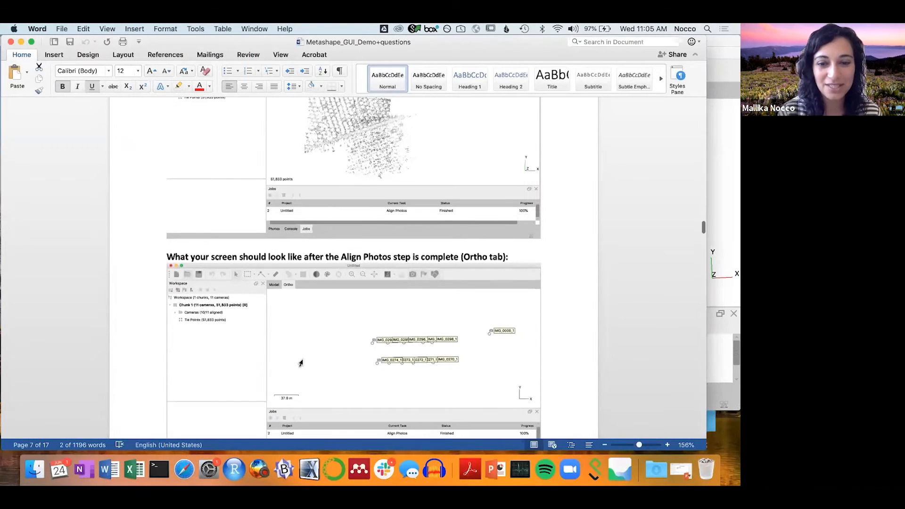
{"action": "scroll", "coordinate": [292, 365], "scroll_direction": "up", "scroll_amount": 3}
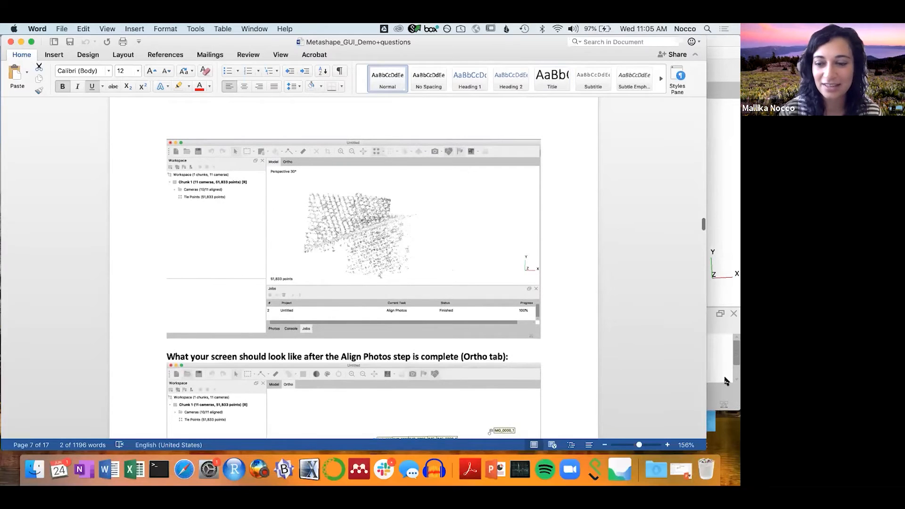
Switch to MetashapePro and inspect the aligned photos in both the ortho view and the model view
{"action": "left_click", "coordinate": [619, 469]}
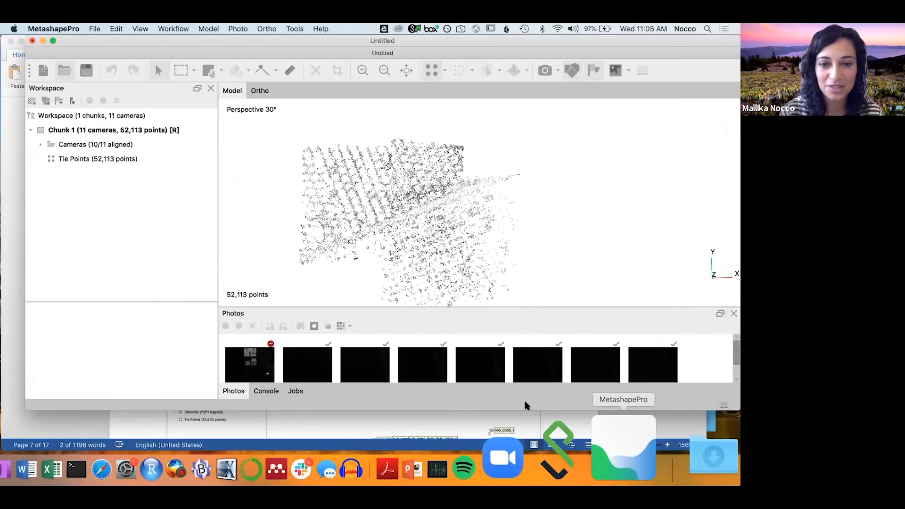
{"action": "left_click_drag", "start_coordinate": [434, 247], "coordinate": [436, 242]}
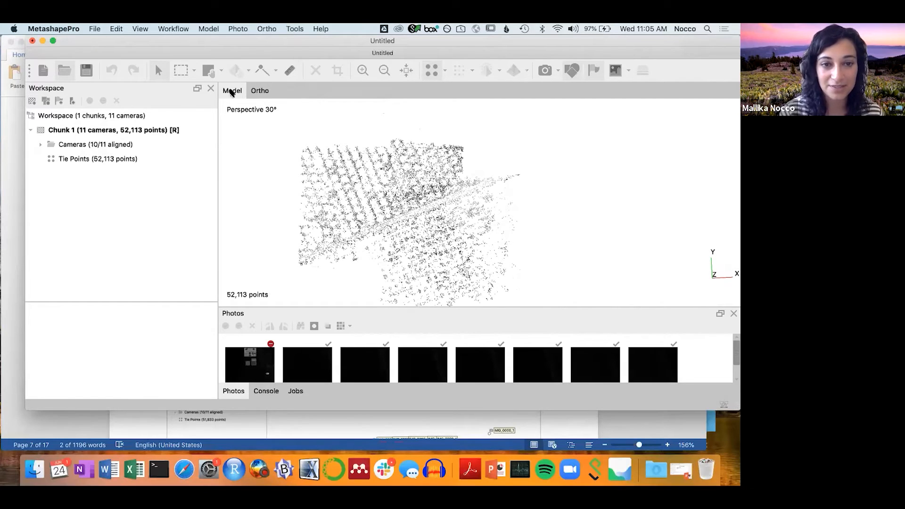
{"action": "left_click", "coordinate": [260, 90]}
{"action": "scroll", "coordinate": [331, 189], "scroll_direction": "up", "scroll_amount": 4}
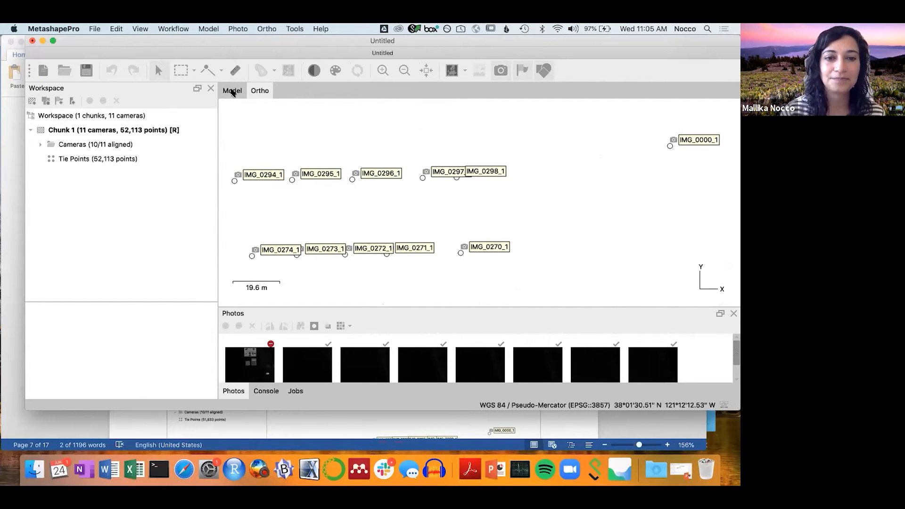
{"action": "left_click", "coordinate": [231, 91]}
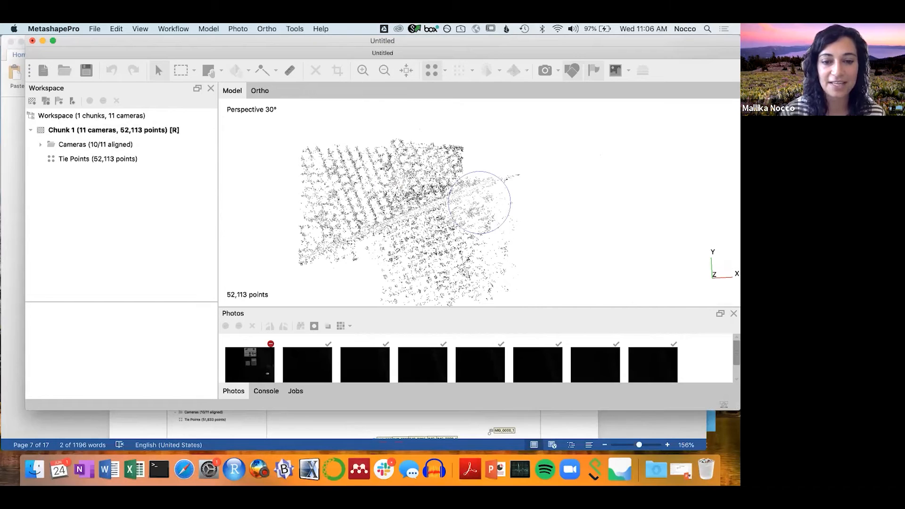
Switch to the Word guide and read step 4 on optimizing camera alignment, including its example settings
{"action": "left_click", "coordinate": [136, 428]}
{"action": "scroll", "coordinate": [135, 429], "scroll_direction": "down", "scroll_amount": 6}
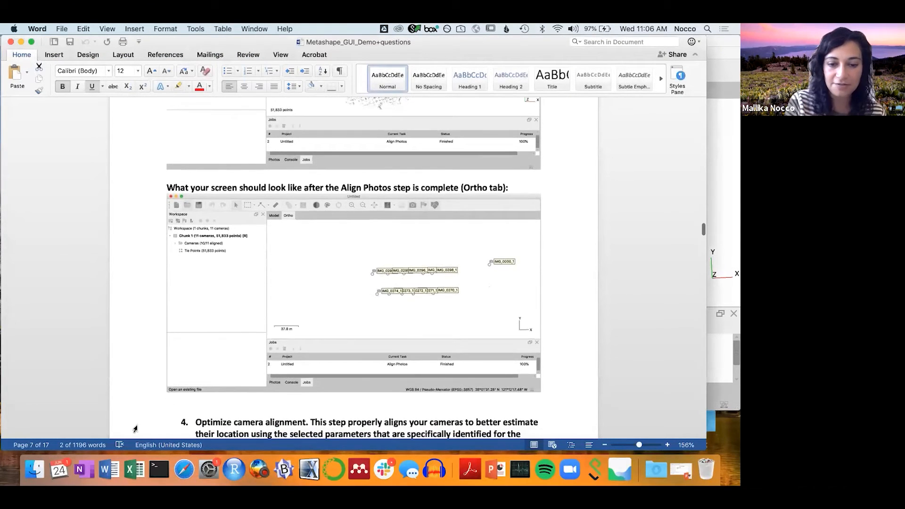
{"action": "scroll", "coordinate": [135, 429], "scroll_direction": "down", "scroll_amount": 6}
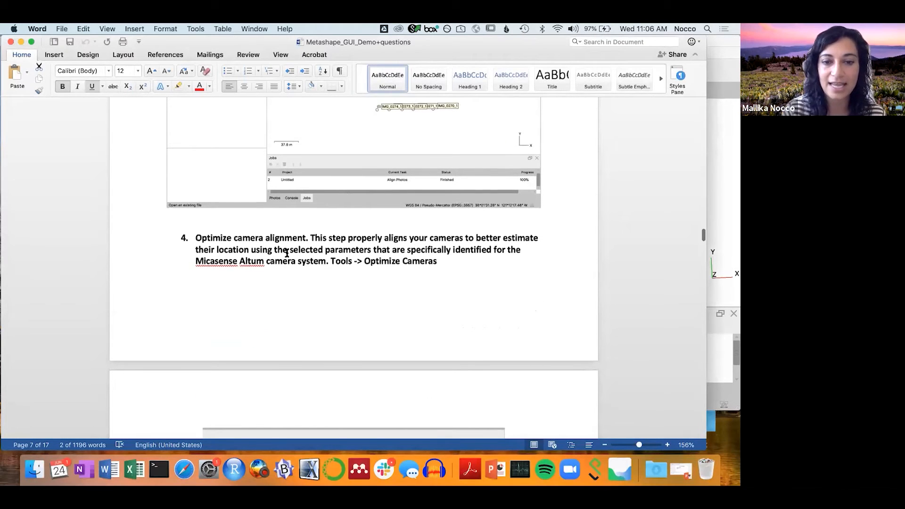
{"action": "scroll", "coordinate": [286, 253], "scroll_direction": "down", "scroll_amount": 3}
{"action": "scroll", "coordinate": [286, 253], "scroll_direction": "up", "scroll_amount": 1}
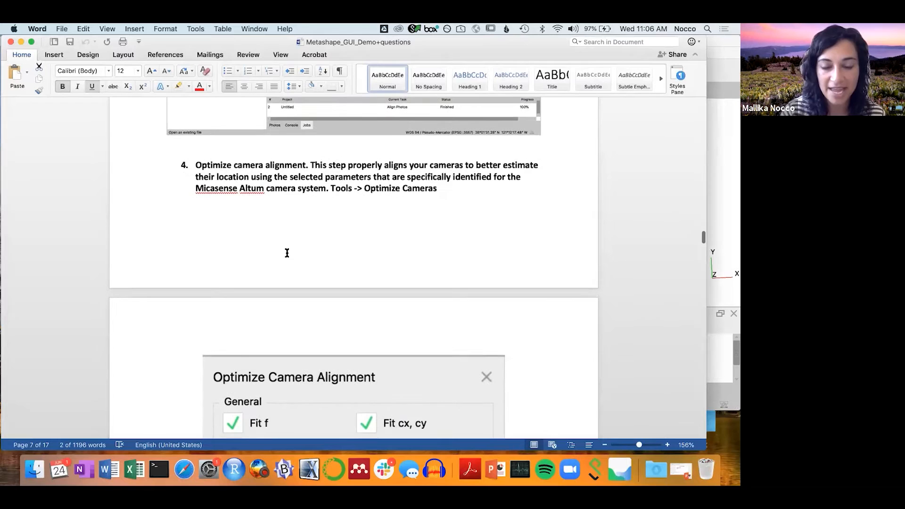
{"action": "scroll", "coordinate": [286, 253], "scroll_direction": "down", "scroll_amount": 2}
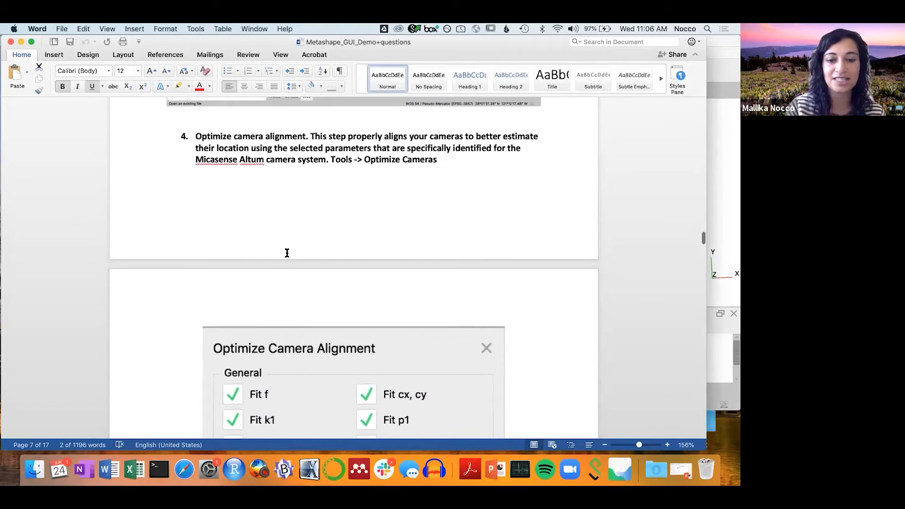
{"action": "scroll", "coordinate": [286, 253], "scroll_direction": "down", "scroll_amount": 1}
{"action": "scroll", "coordinate": [286, 253], "scroll_direction": "down", "scroll_amount": 1}
{"action": "scroll", "coordinate": [286, 253], "scroll_direction": "up", "scroll_amount": 1}
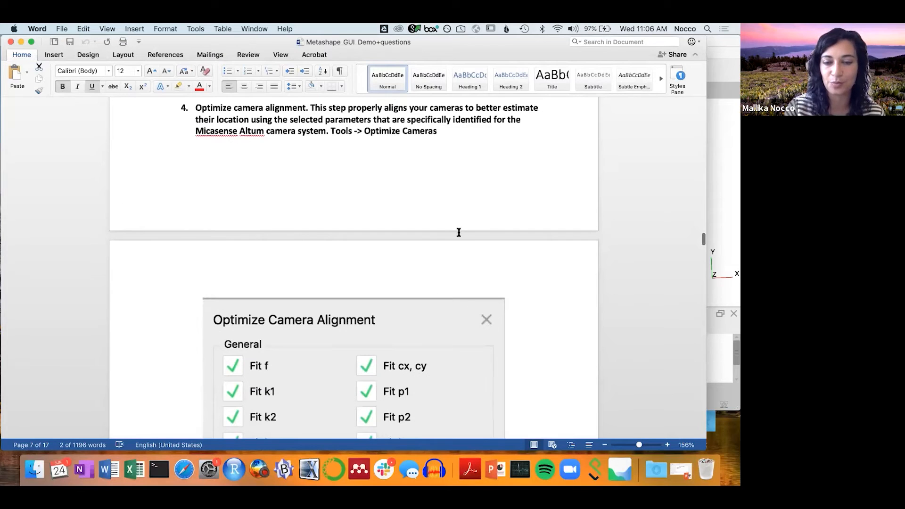
{"action": "scroll", "coordinate": [618, 244], "scroll_direction": "down", "scroll_amount": 1}
{"action": "scroll", "coordinate": [596, 312], "scroll_direction": "up", "scroll_amount": 1}
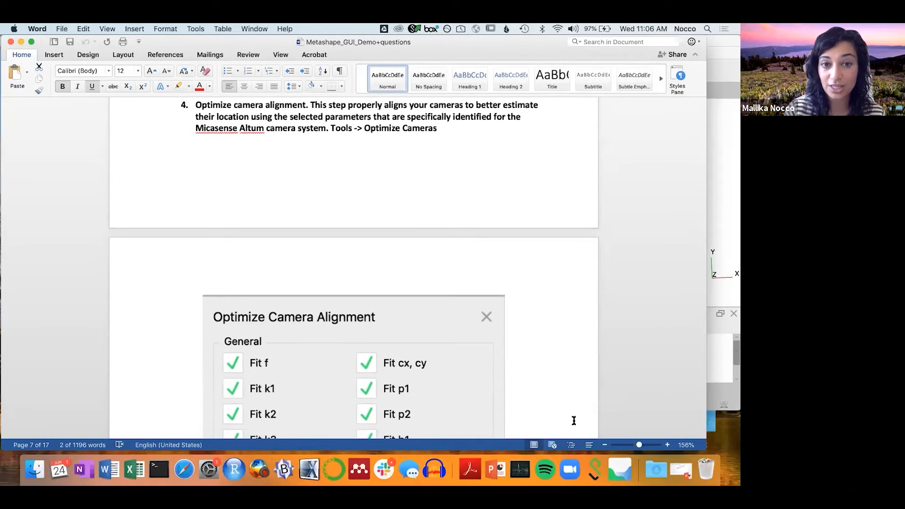
Switch to MetashapePro and open the Optimize Cameras settings for the aligned chunk
{"action": "left_click", "coordinate": [610, 461]}
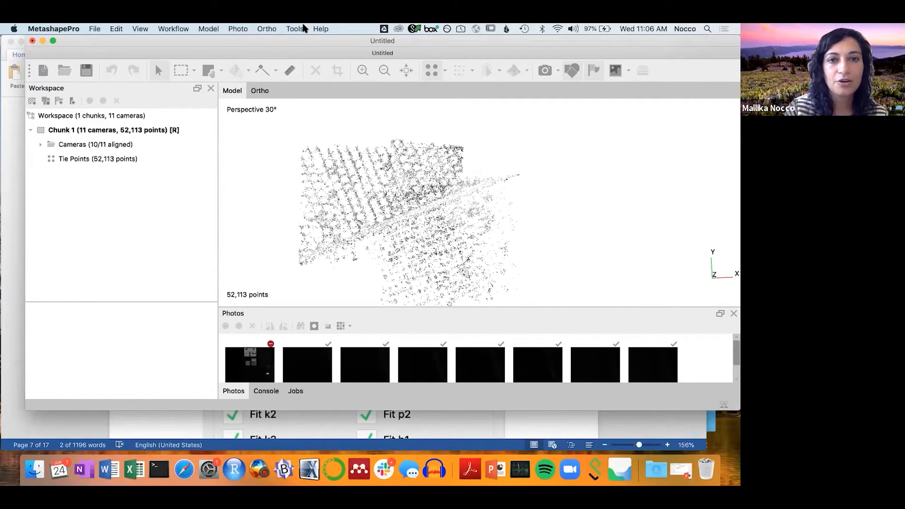
{"action": "left_click", "coordinate": [296, 28]}
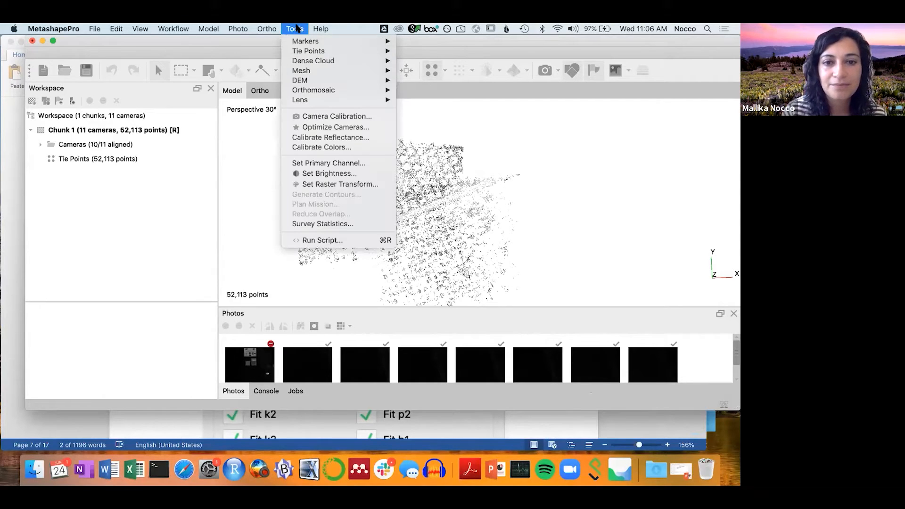
{"action": "left_click", "coordinate": [309, 126]}
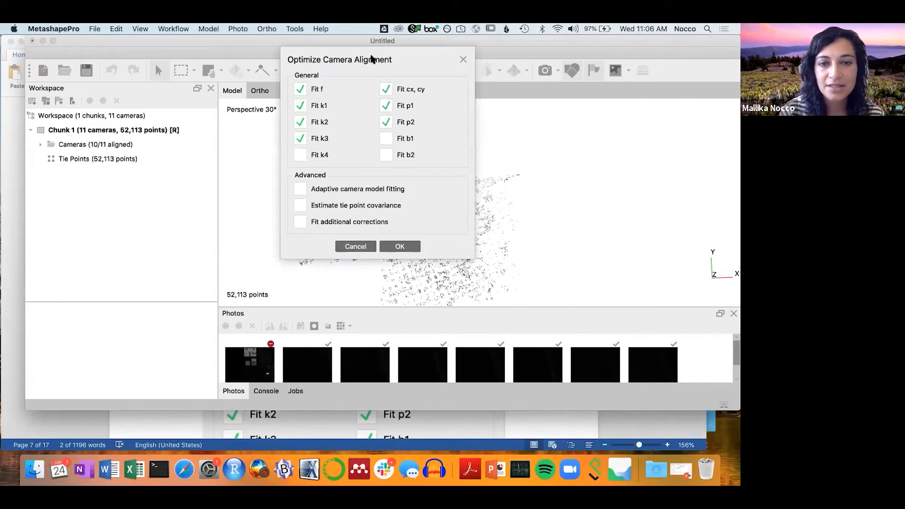
Narrow the Word guide window and place the Optimize Camera Alignment dialog beside it, with the guide's example settings in view
{"action": "left_click", "coordinate": [677, 420]}
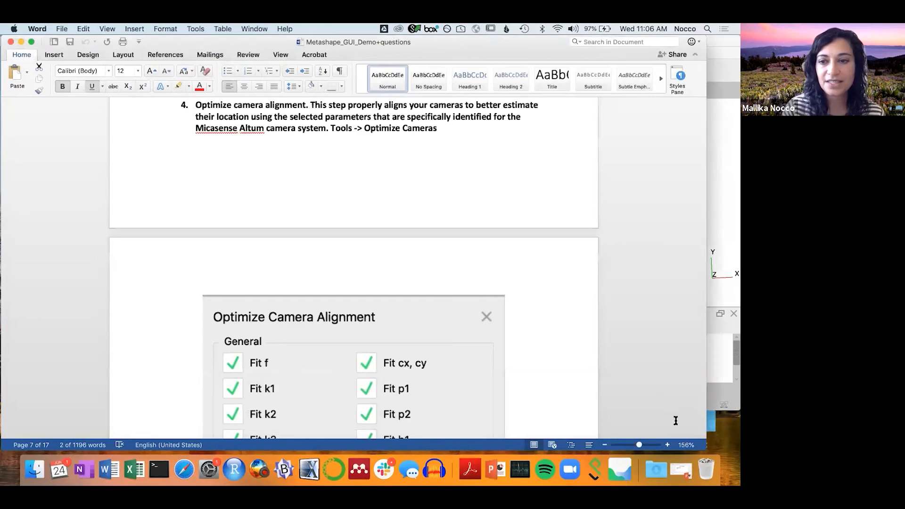
{"action": "left_click_drag", "start_coordinate": [706, 352], "coordinate": [399, 350]}
{"action": "left_click_drag", "start_coordinate": [424, 62], "coordinate": [619, 145]}
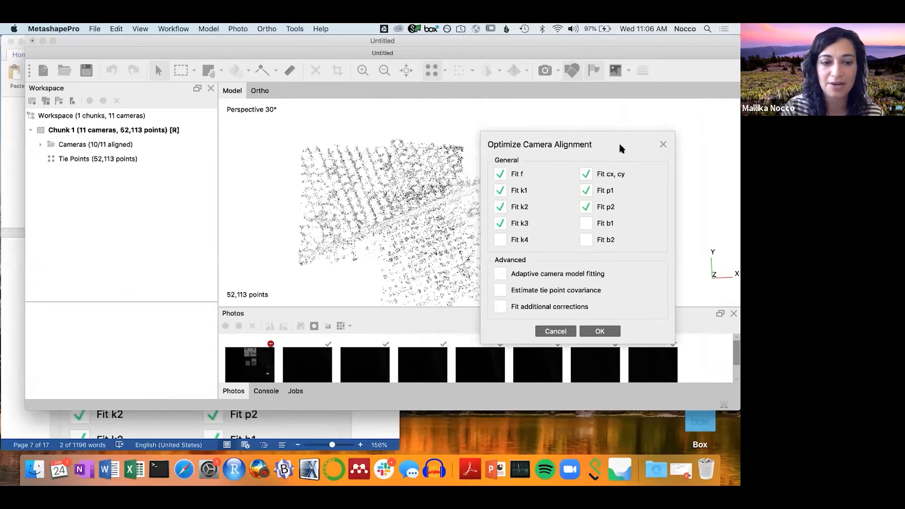
{"action": "left_click", "coordinate": [13, 282]}
{"action": "scroll", "coordinate": [232, 271], "scroll_direction": "down", "scroll_amount": 10}
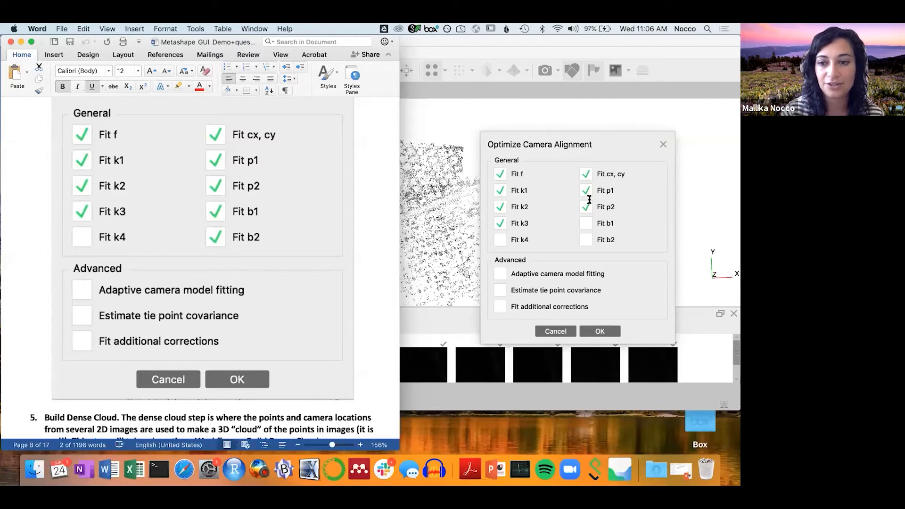
Enable Fit b1 and Fit b2 to match the guide, and run the camera alignment optimization
{"action": "left_click", "coordinate": [586, 223]}
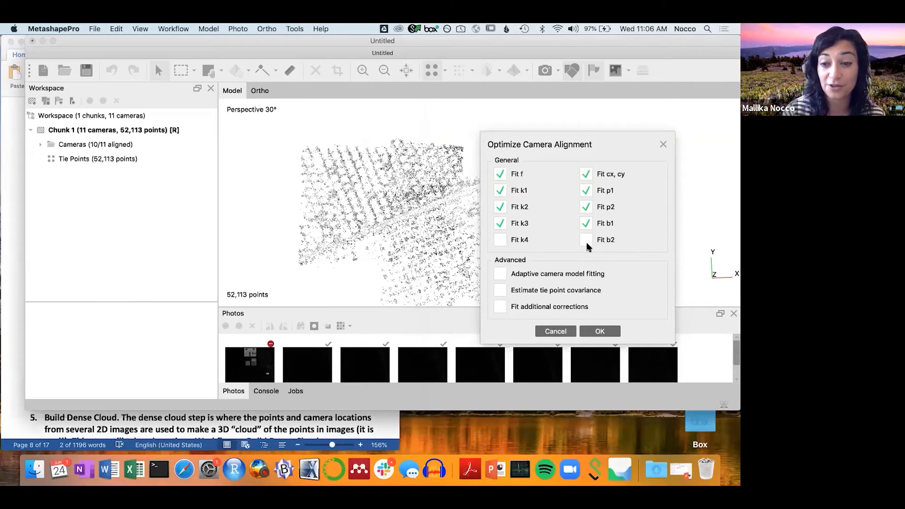
{"action": "left_click", "coordinate": [584, 238]}
{"action": "left_click", "coordinate": [3, 333]}
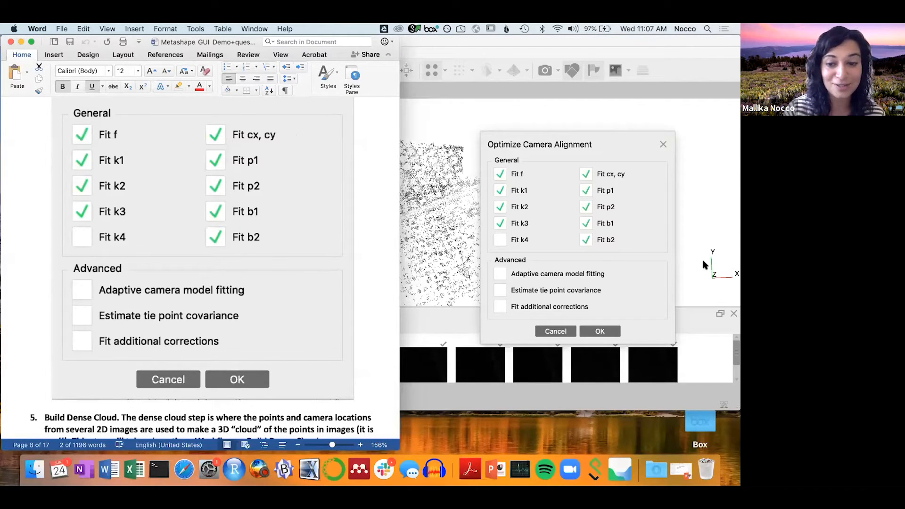
{"action": "left_click", "coordinate": [581, 141]}
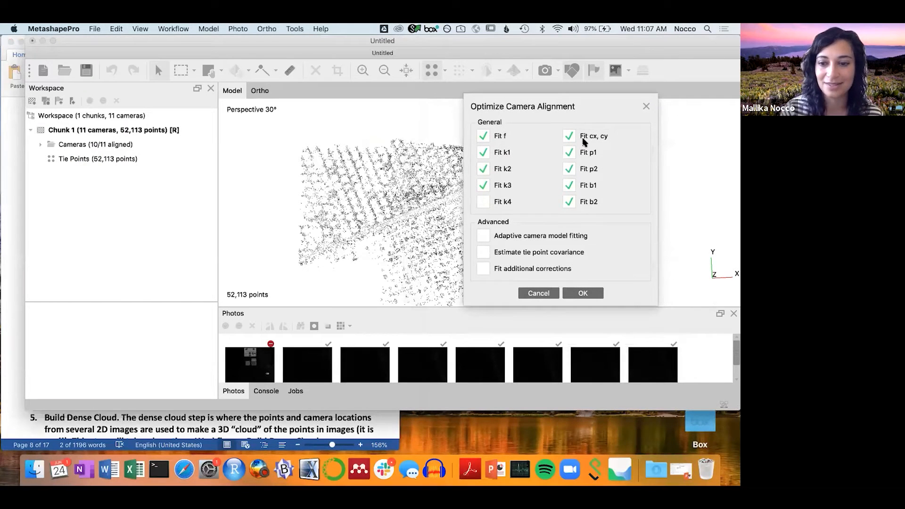
{"action": "left_click", "coordinate": [8, 166]}
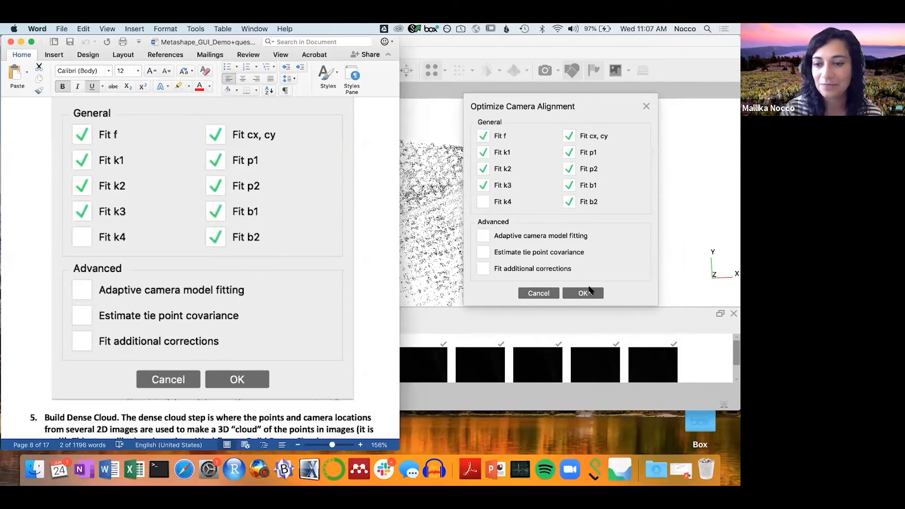
{"action": "left_click", "coordinate": [584, 293]}
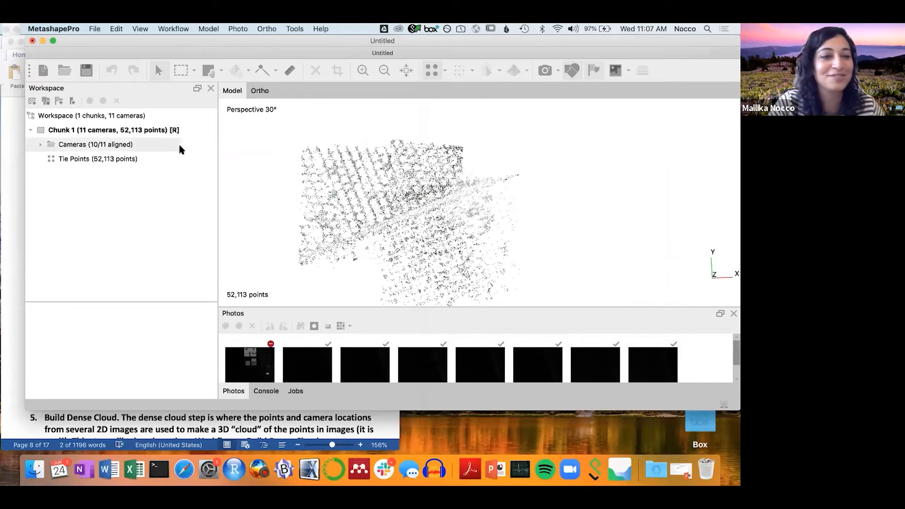
Switch to the Word guide and read step 5 on building the dense cloud, including its example settings
{"action": "left_click", "coordinate": [5, 213]}
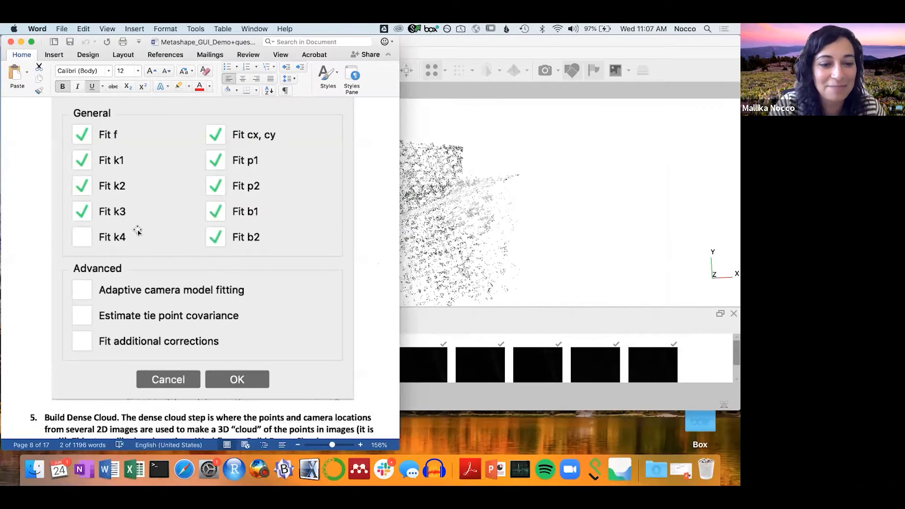
{"action": "scroll", "coordinate": [137, 230], "scroll_direction": "down", "scroll_amount": 6}
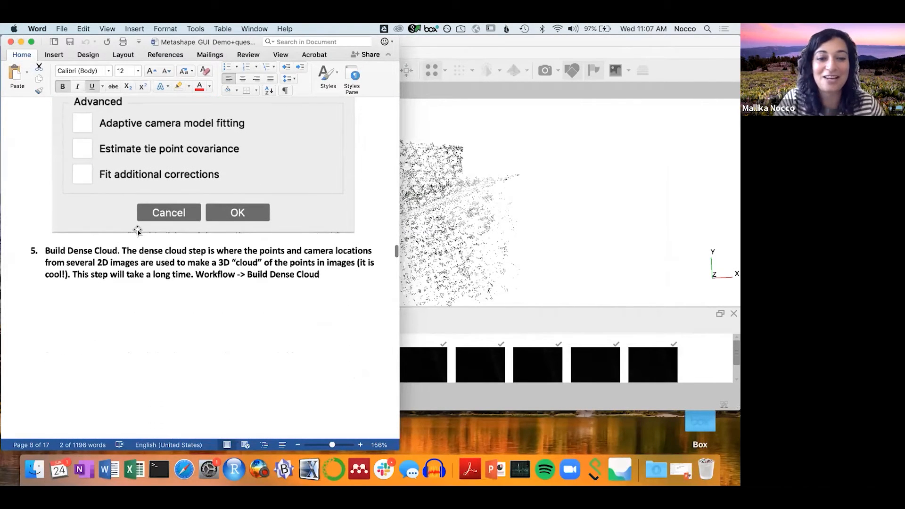
{"action": "scroll", "coordinate": [137, 230], "scroll_direction": "down", "scroll_amount": 4}
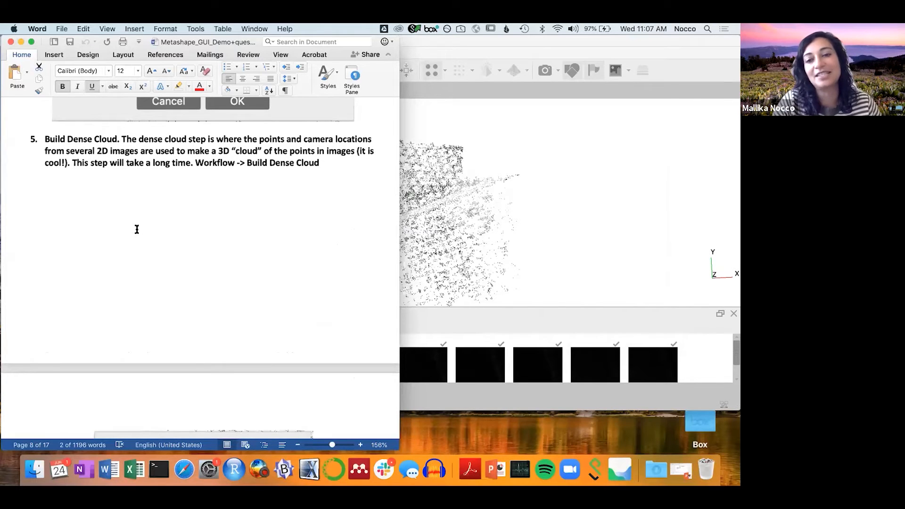
{"action": "scroll", "coordinate": [136, 229], "scroll_direction": "down", "scroll_amount": 2}
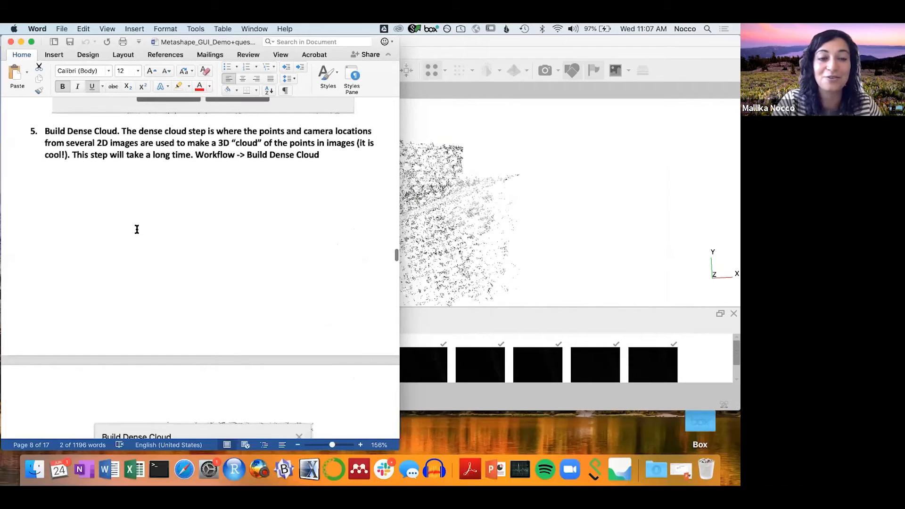
{"action": "scroll", "coordinate": [136, 229], "scroll_direction": "down", "scroll_amount": 2}
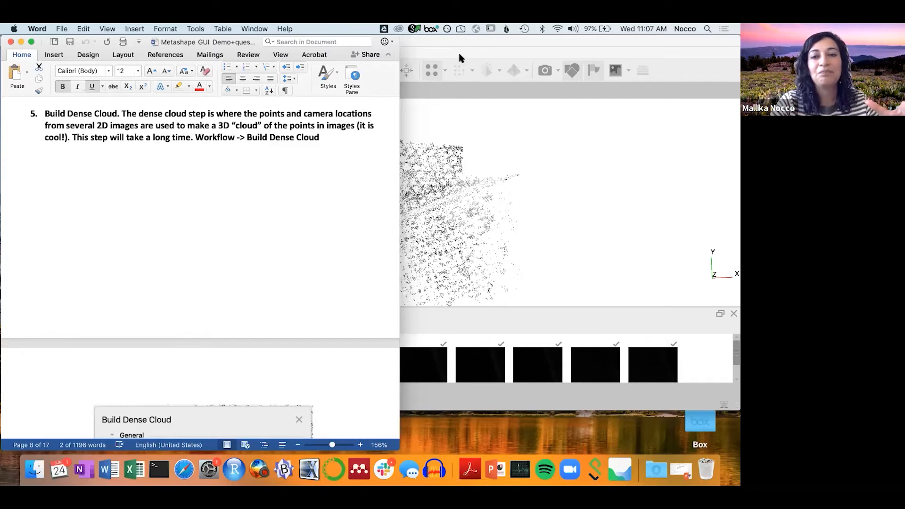
{"action": "left_click", "coordinate": [466, 42]}
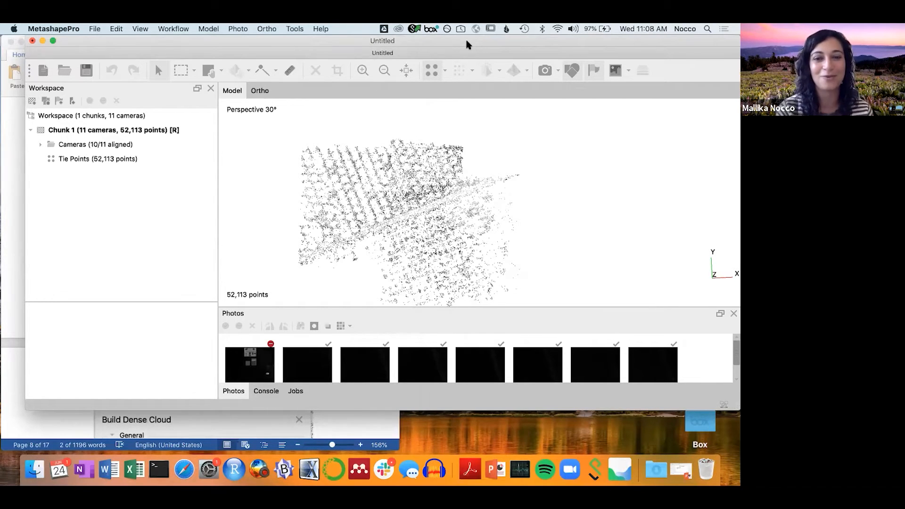
{"action": "left_click", "coordinate": [2, 242]}
{"action": "scroll", "coordinate": [8, 241], "scroll_direction": "down", "scroll_amount": 10}
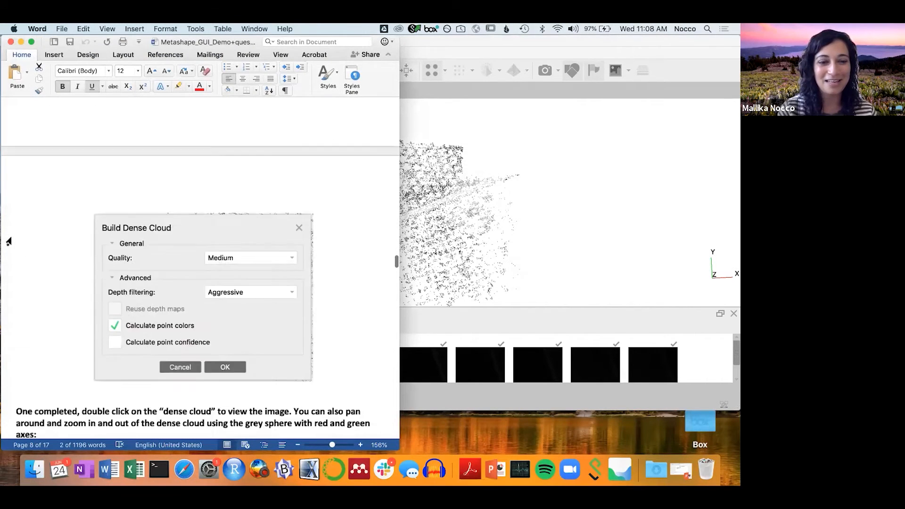
{"action": "scroll", "coordinate": [10, 240], "scroll_direction": "down", "scroll_amount": 1}
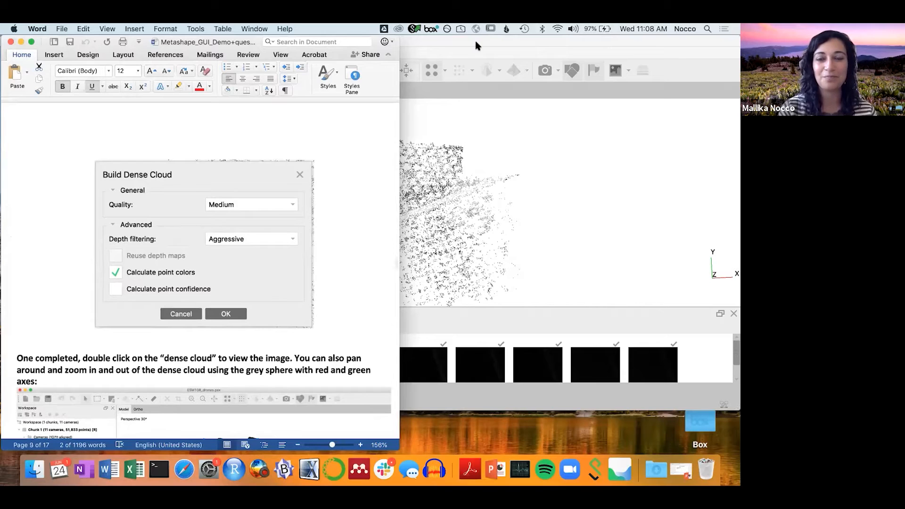
Go back to the step 5 text in the guide and select the words "Workflow -> Build Dense Cloud"
{"action": "scroll", "coordinate": [298, 176], "scroll_direction": "up", "scroll_amount": 10}
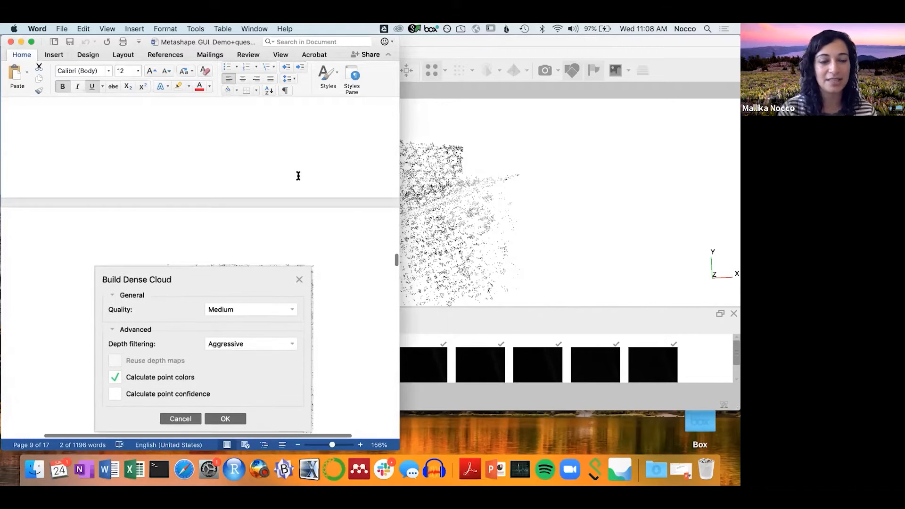
{"action": "scroll", "coordinate": [298, 175], "scroll_direction": "up", "scroll_amount": 5}
{"action": "left_click", "coordinate": [194, 205]}
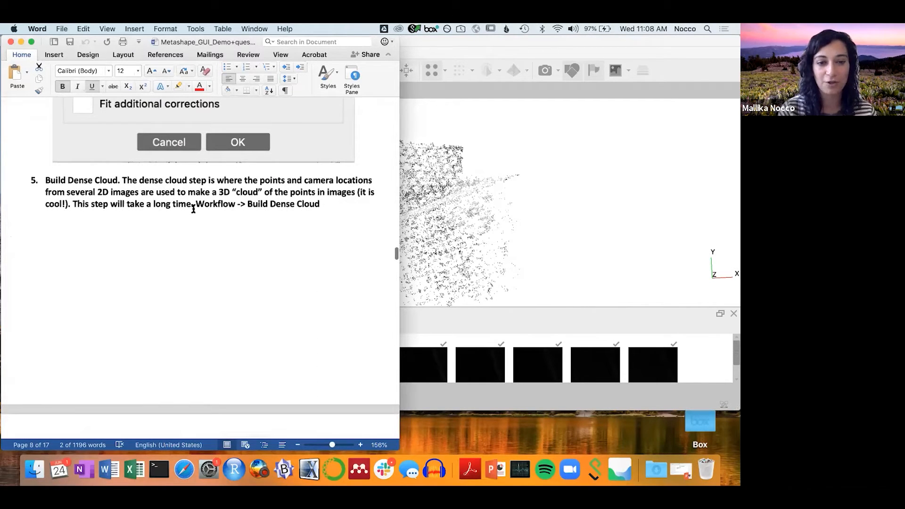
{"action": "left_click", "coordinate": [322, 206], "text": "shift"}
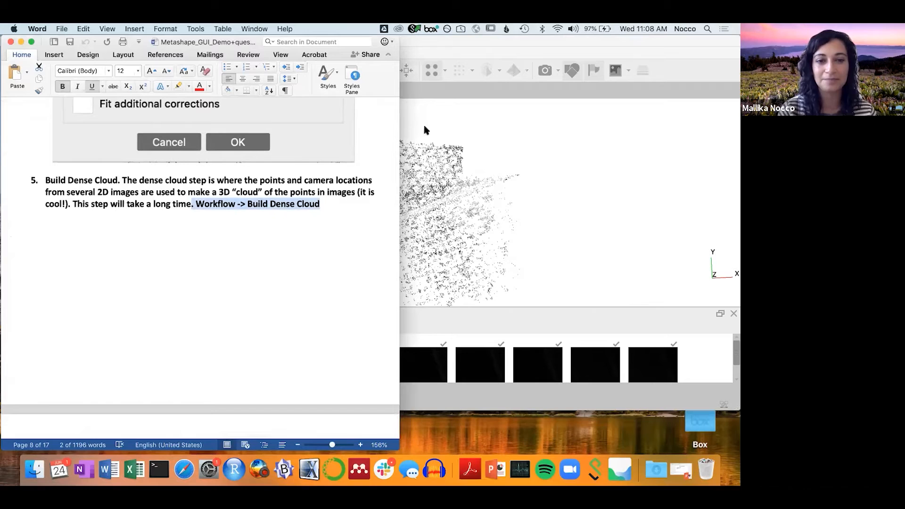
Switch to Metashape, open the Build Dense Cloud dialog and move it off the middle of the tie point cloud
{"action": "left_click", "coordinate": [488, 46]}
{"action": "left_click", "coordinate": [187, 29]}
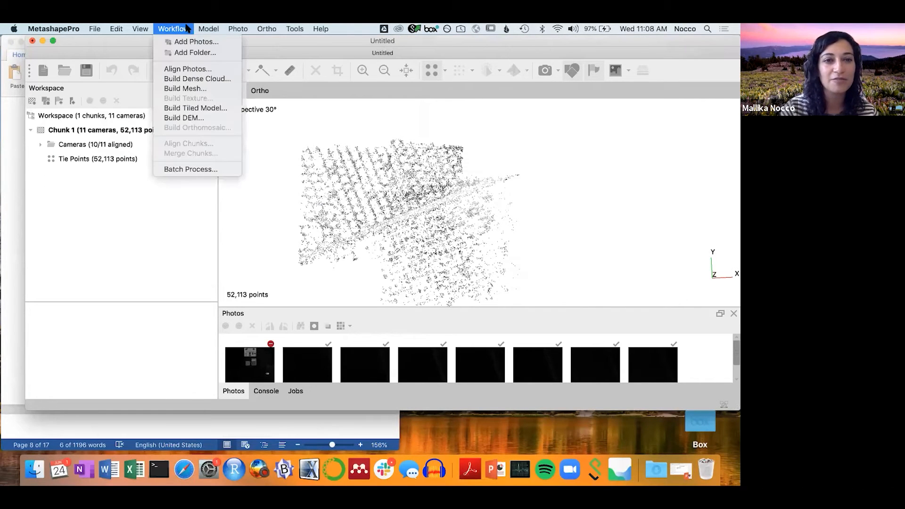
{"action": "left_click", "coordinate": [187, 78]}
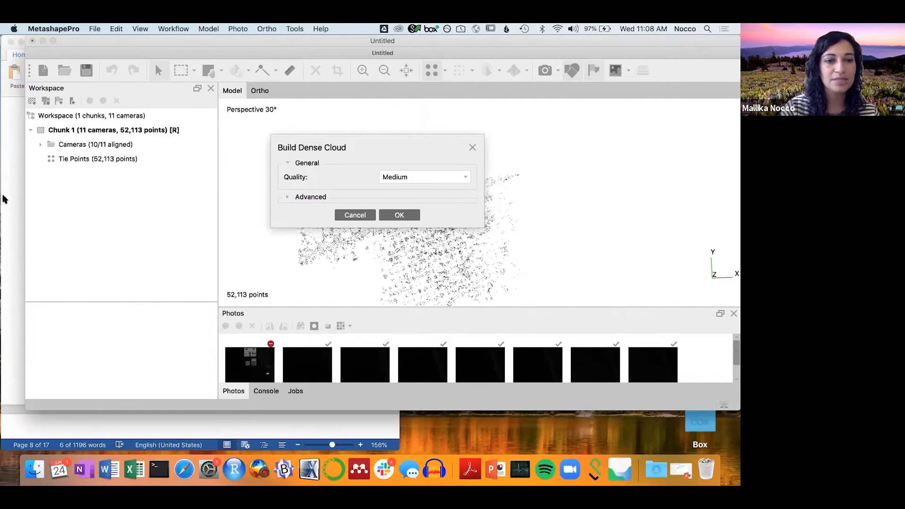
{"action": "left_click", "coordinate": [4, 199]}
{"action": "left_click", "coordinate": [663, 141]}
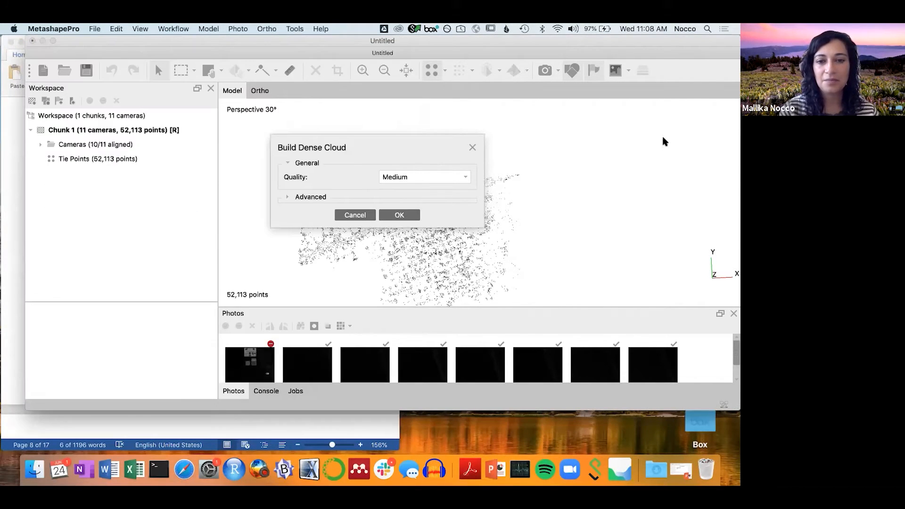
{"action": "left_click_drag", "start_coordinate": [395, 150], "coordinate": [597, 104]}
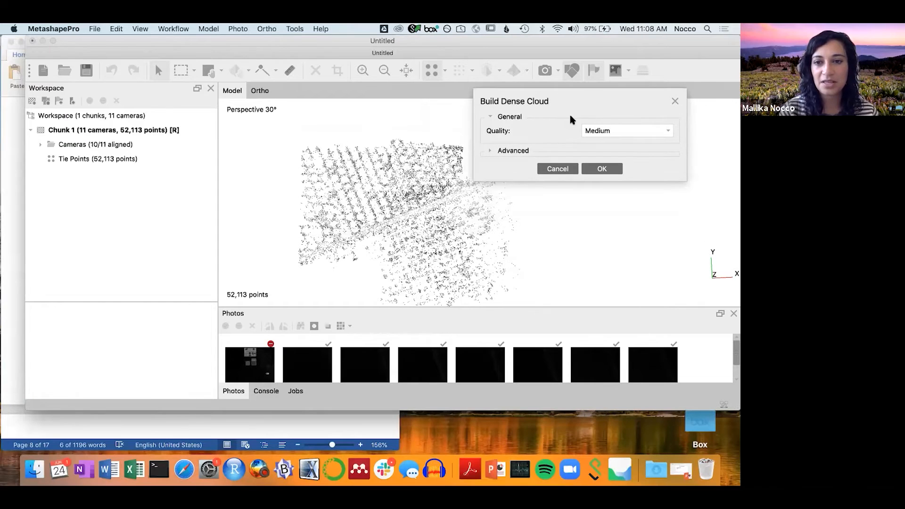
Expand the advanced settings and build the dense cloud at Medium quality with Aggressive depth filtering and point colors calculated
{"action": "left_click", "coordinate": [490, 150]}
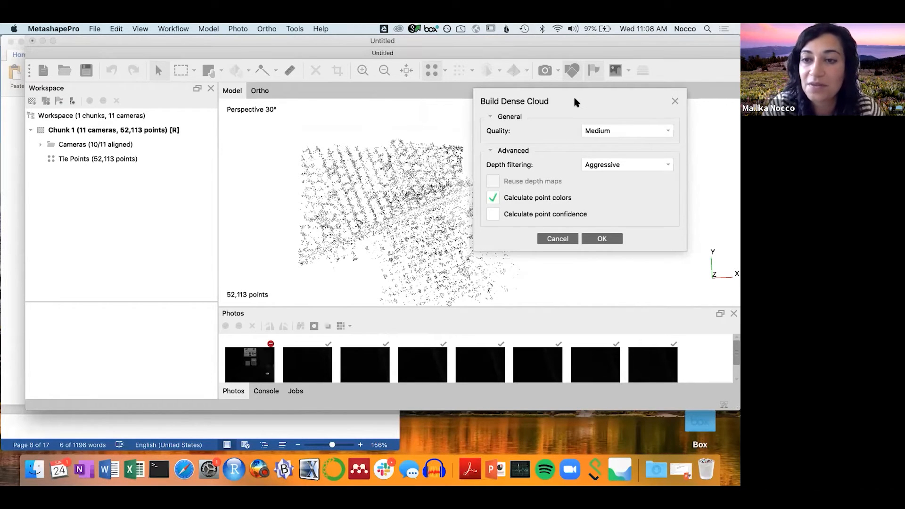
{"action": "left_click_drag", "start_coordinate": [572, 95], "coordinate": [552, 78]}
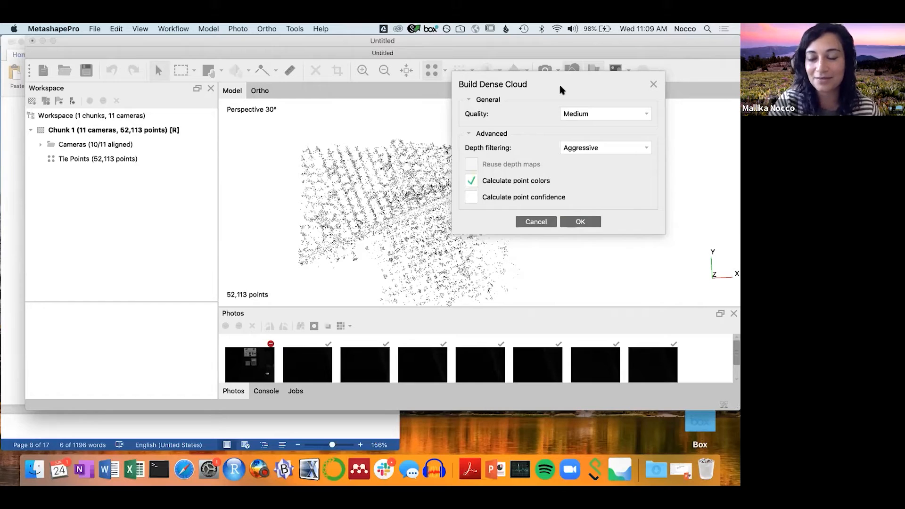
{"action": "left_click", "coordinate": [575, 221]}
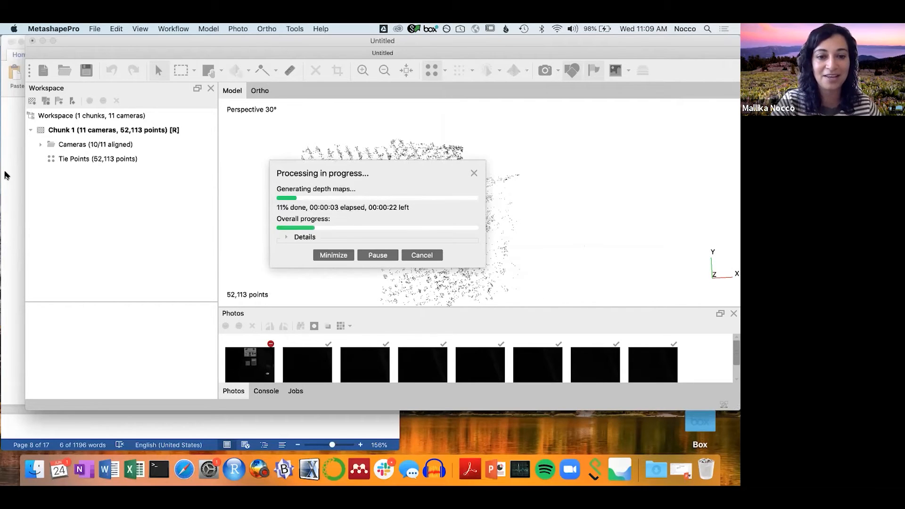
Switch to the Word guide and read its dense cloud settings and the instructions for viewing the completed cloud
{"action": "left_click", "coordinate": [6, 175]}
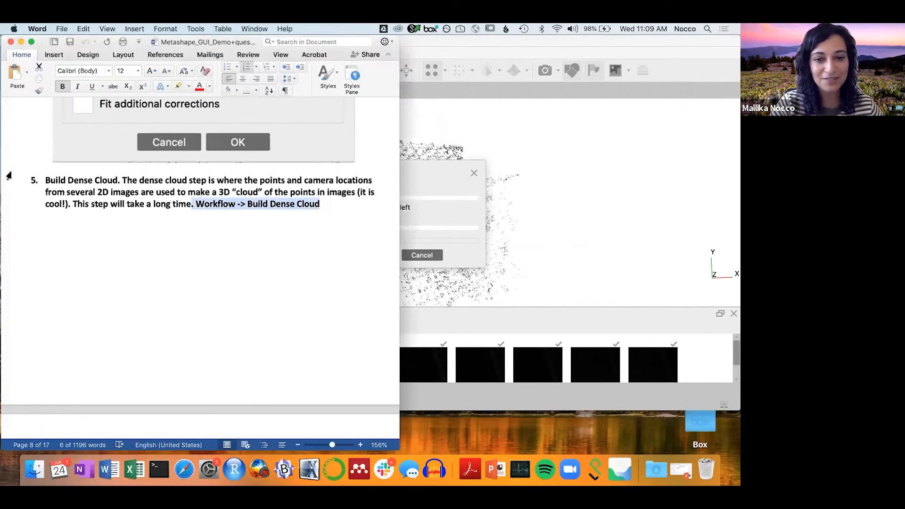
{"action": "scroll", "coordinate": [24, 227], "scroll_direction": "down", "scroll_amount": 10}
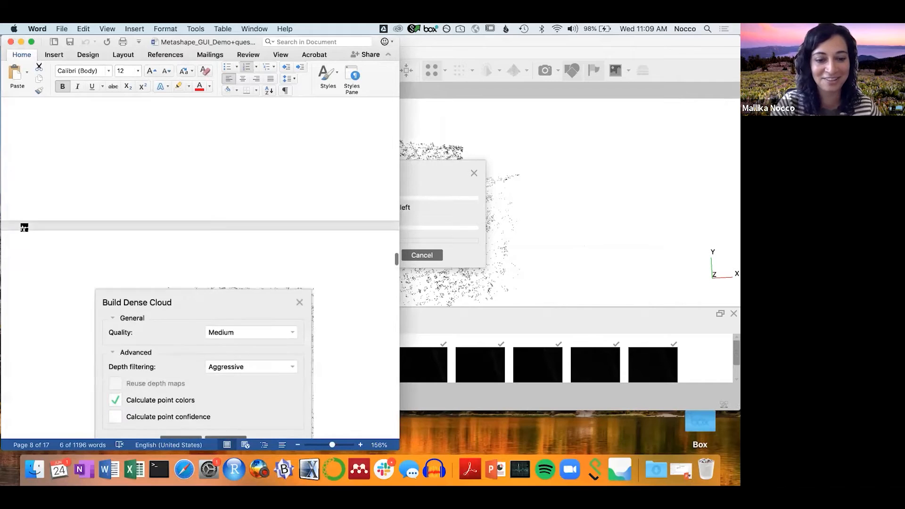
{"action": "scroll", "coordinate": [23, 227], "scroll_direction": "down", "scroll_amount": 3}
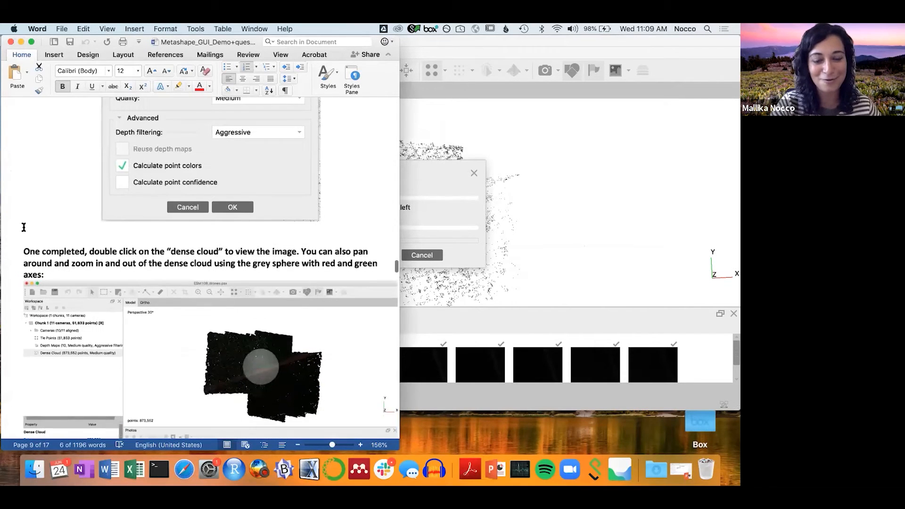
{"action": "scroll", "coordinate": [23, 227], "scroll_direction": "down", "scroll_amount": 4}
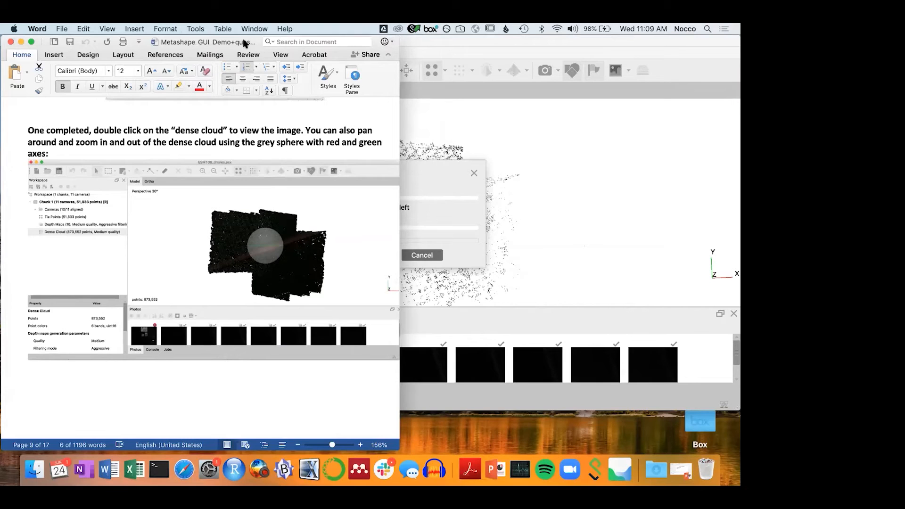
Move the guide window aside to check the processing progress, and bring its Build Dense Cloud example settings back into view
{"action": "left_click_drag", "start_coordinate": [244, 43], "coordinate": [705, 67]}
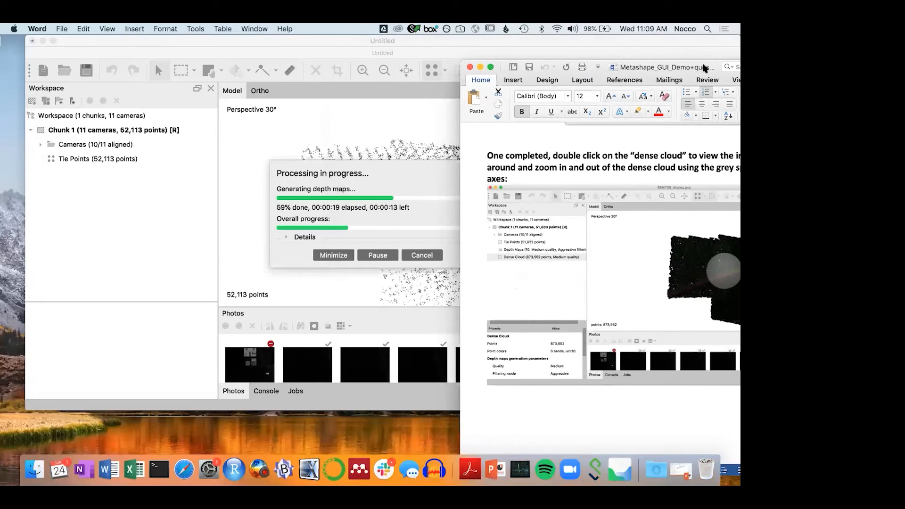
{"action": "left_click_drag", "start_coordinate": [617, 71], "coordinate": [238, 45]}
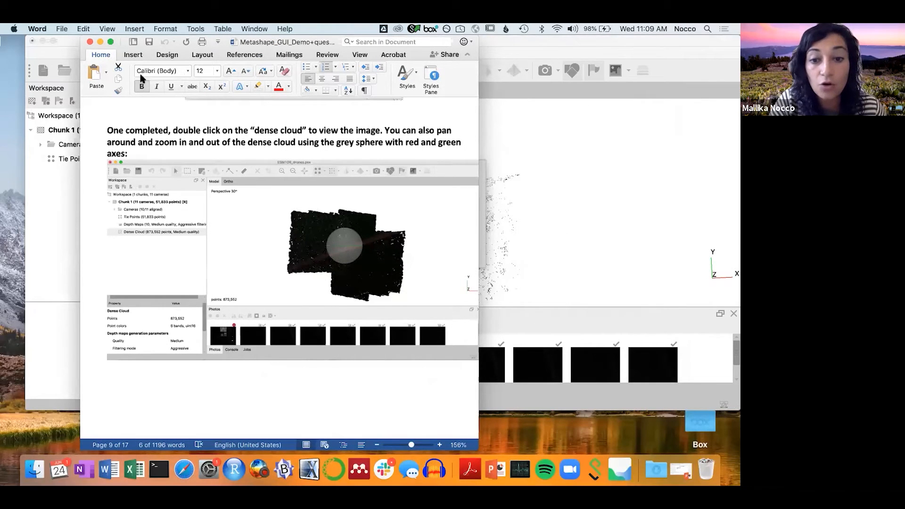
{"action": "left_click_drag", "start_coordinate": [309, 54], "coordinate": [136, 82]}
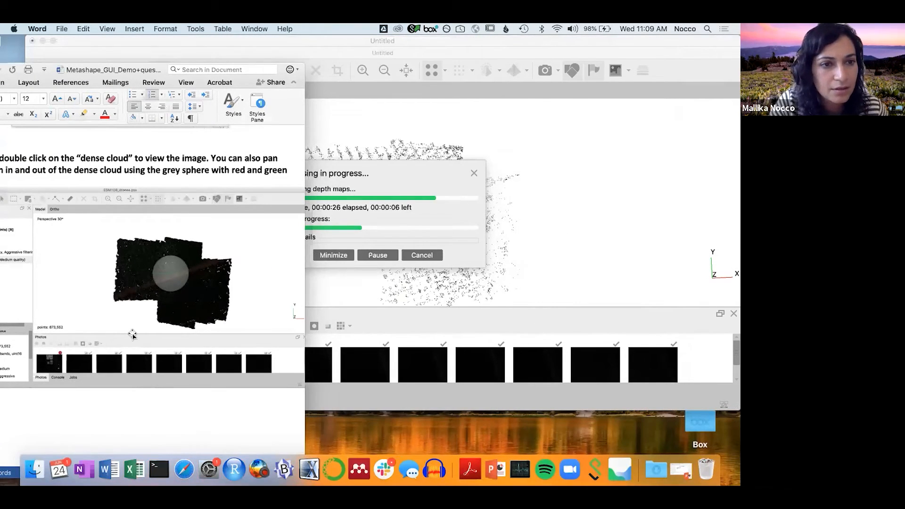
{"action": "scroll", "coordinate": [133, 334], "scroll_direction": "up", "scroll_amount": 5}
{"action": "scroll", "coordinate": [132, 334], "scroll_direction": "up", "scroll_amount": 4}
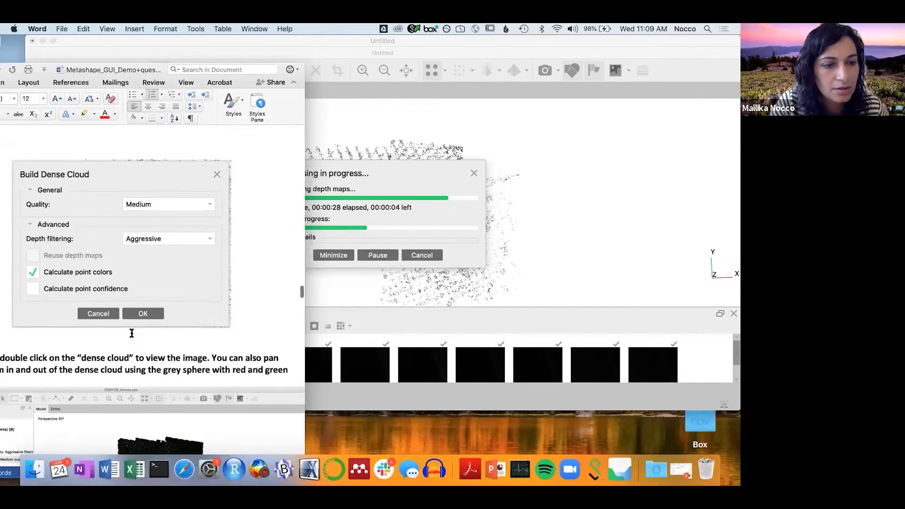
{"action": "left_click_drag", "start_coordinate": [133, 74], "coordinate": [261, 43]}
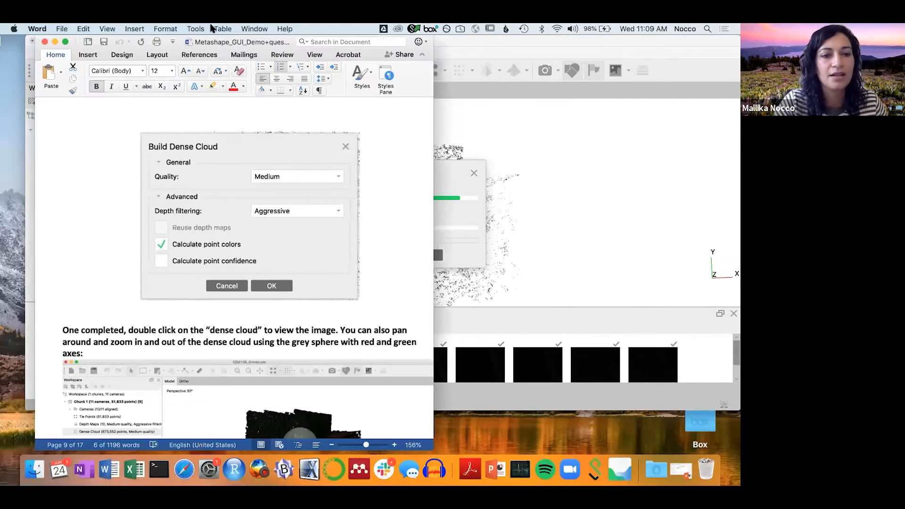
{"action": "left_click_drag", "start_coordinate": [189, 41], "coordinate": [116, 42]}
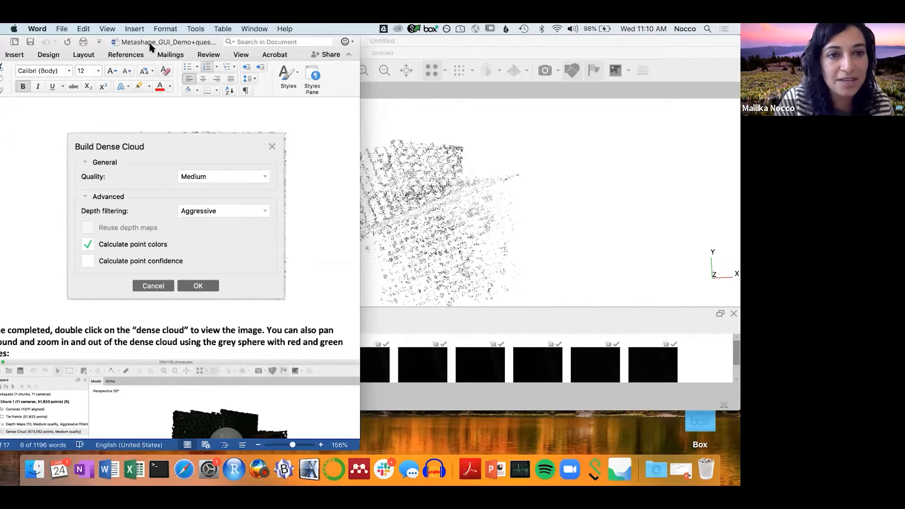
{"action": "mouse_move", "coordinate": [151, 45]}
{"action": "left_mouse_down"}
{"action": "mouse_move", "coordinate": [245, 45]}
{"action": "mouse_move", "coordinate": [150, 40]}
{"action": "left_mouse_up"}
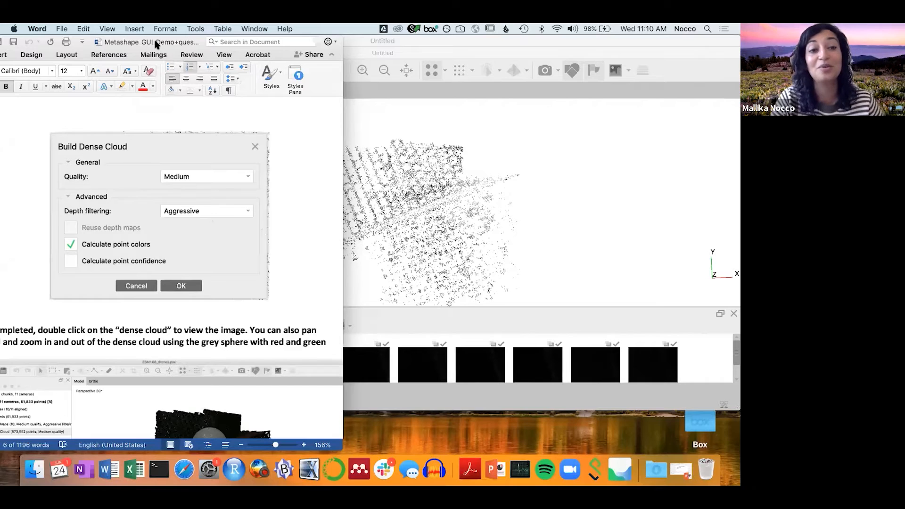
{"action": "left_click_drag", "start_coordinate": [149, 46], "coordinate": [92, 38]}
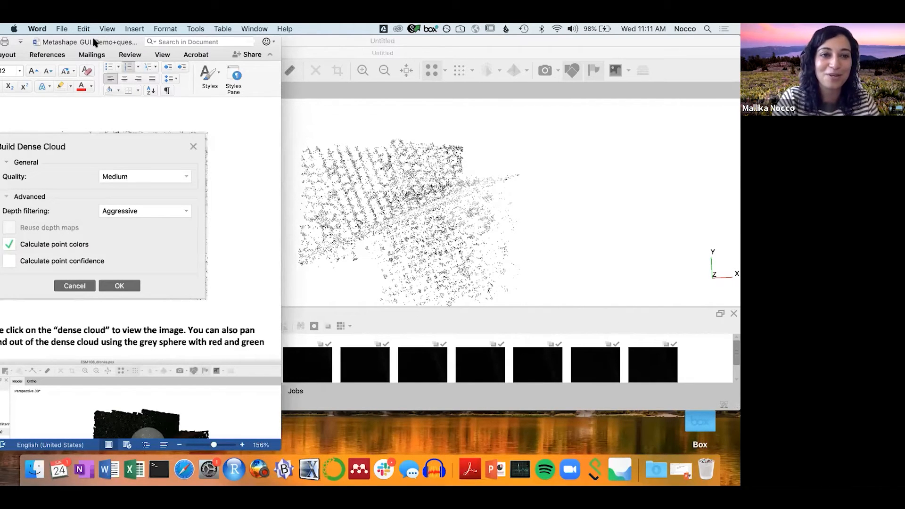
{"action": "left_click_drag", "start_coordinate": [94, 42], "coordinate": [188, 38]}
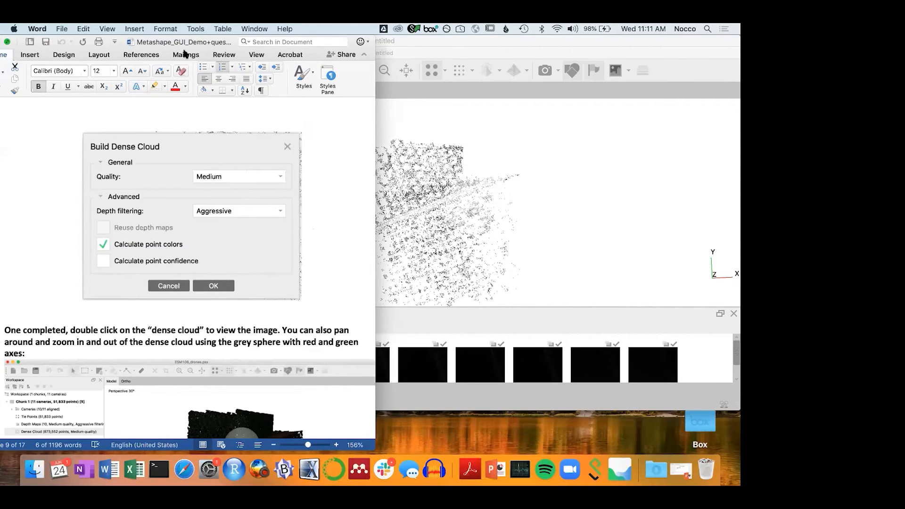
Uncover the workspace tree to check for the dense cloud, and return to the guide's instructions for viewing it
{"action": "left_click_drag", "start_coordinate": [194, 46], "coordinate": [449, 30]}
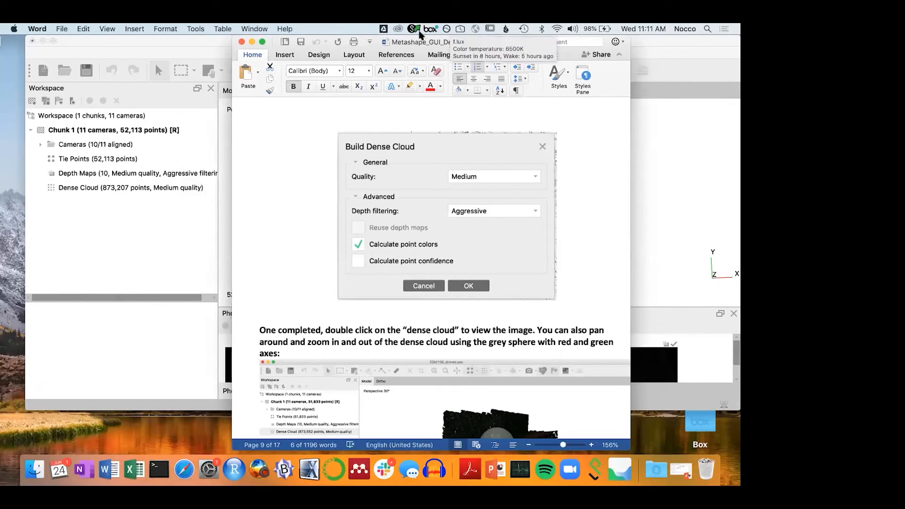
{"action": "left_click", "coordinate": [406, 56]}
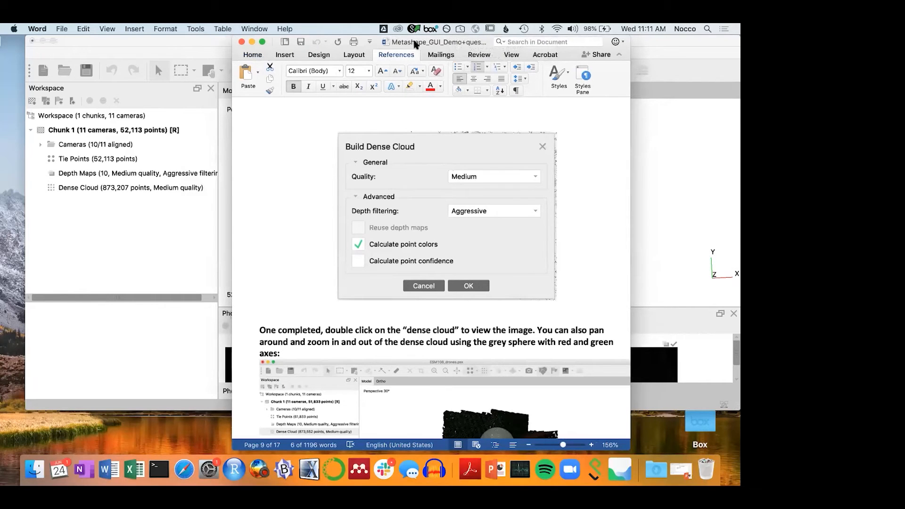
{"action": "left_click_drag", "start_coordinate": [411, 43], "coordinate": [362, 29]}
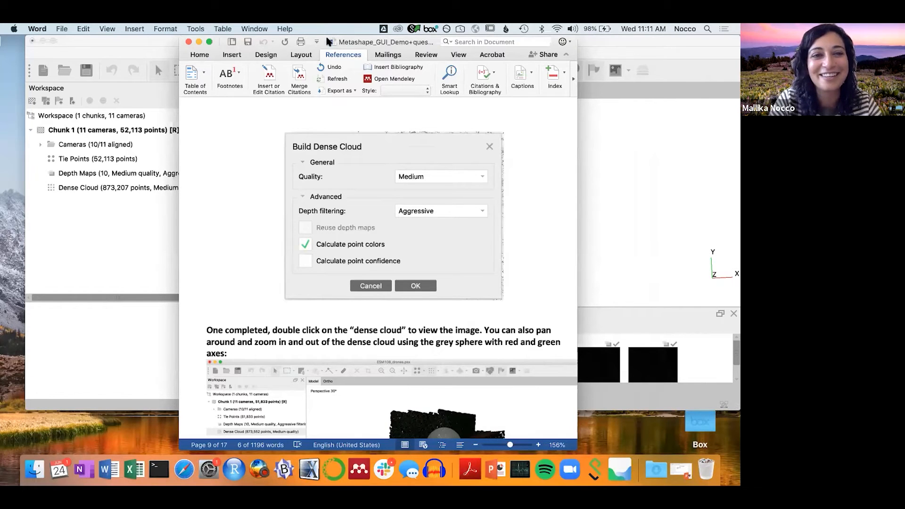
{"action": "left_click_drag", "start_coordinate": [343, 43], "coordinate": [162, 29]}
{"action": "scroll", "coordinate": [149, 243], "scroll_direction": "down", "scroll_amount": 5}
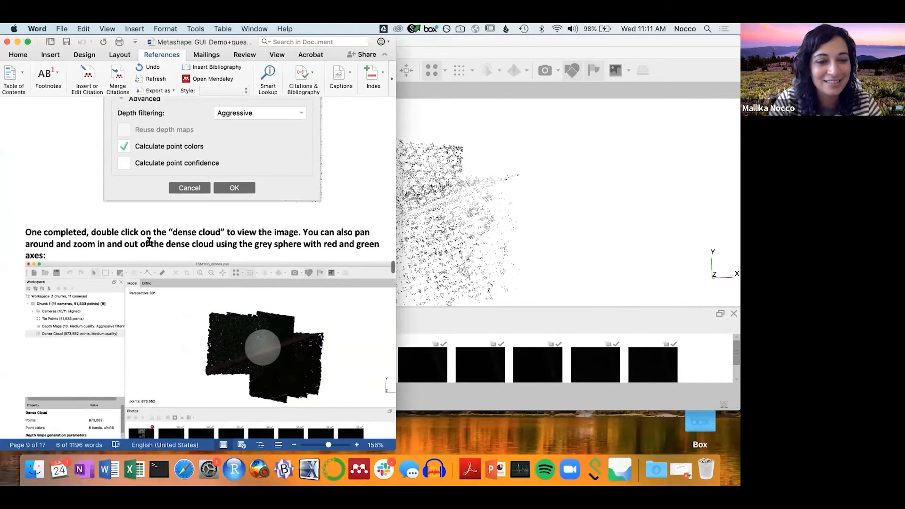
{"action": "scroll", "coordinate": [149, 242], "scroll_direction": "down", "scroll_amount": 1}
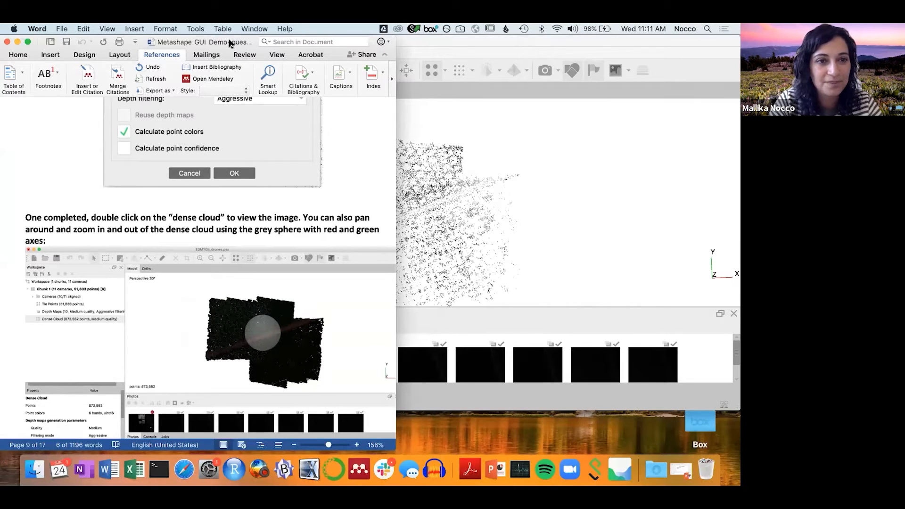
Minimize the guide, display the dense cloud in Metashape's model view and get a close-up of the plants along the diagonal strip
{"action": "left_click", "coordinate": [17, 42]}
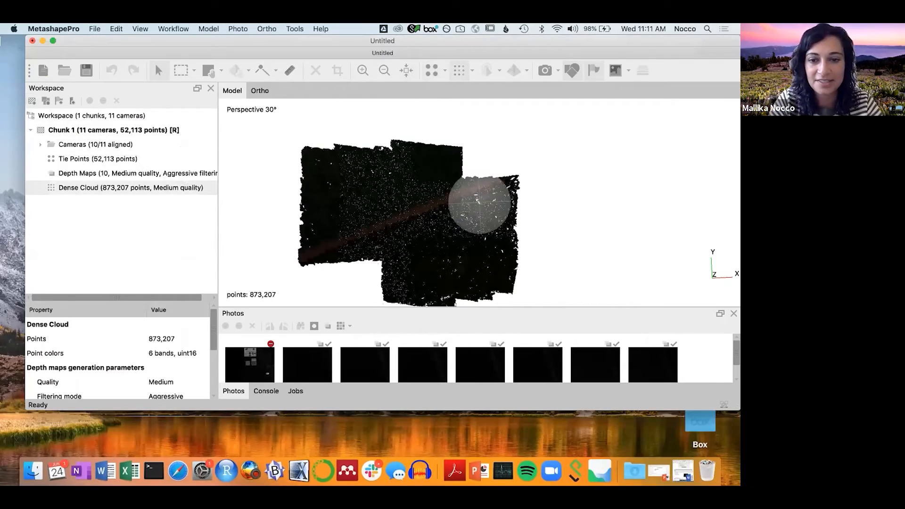
{"action": "scroll", "coordinate": [479, 203], "scroll_direction": "up", "scroll_amount": 5}
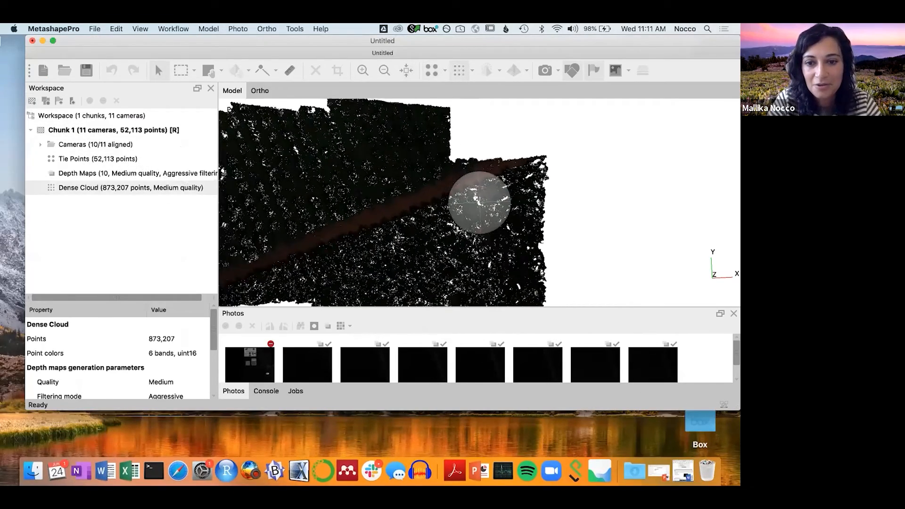
{"action": "scroll", "coordinate": [479, 203], "scroll_direction": "up", "scroll_amount": 3}
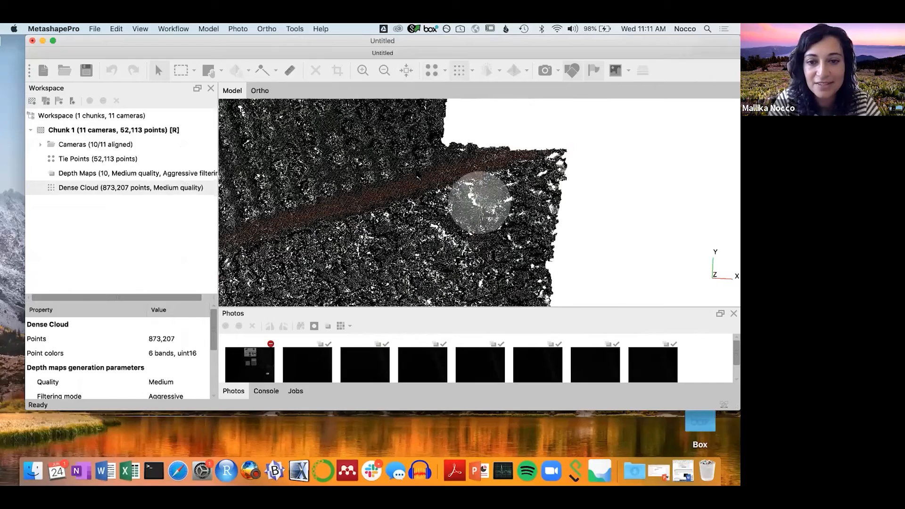
{"action": "scroll", "coordinate": [463, 210], "scroll_direction": "up", "scroll_amount": 4}
{"action": "scroll", "coordinate": [462, 210], "scroll_direction": "up", "scroll_amount": 4}
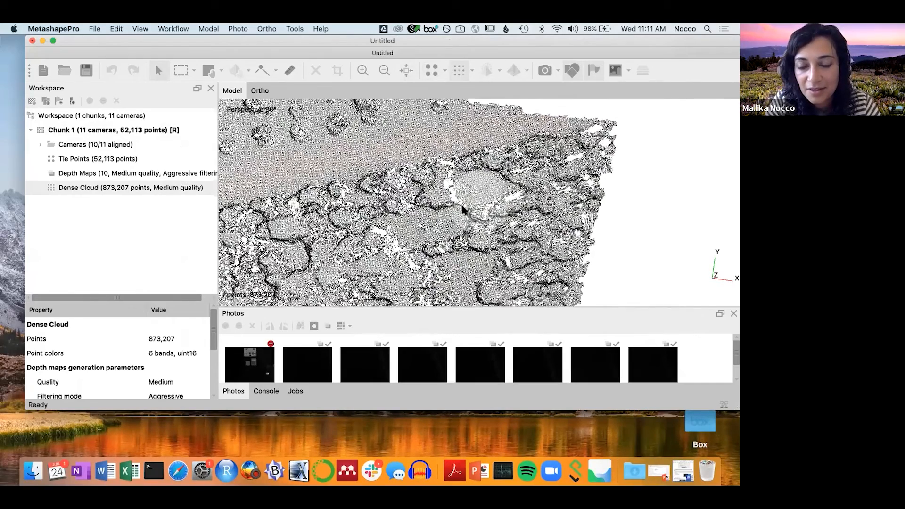
{"action": "scroll", "coordinate": [463, 211], "scroll_direction": "up", "scroll_amount": 3}
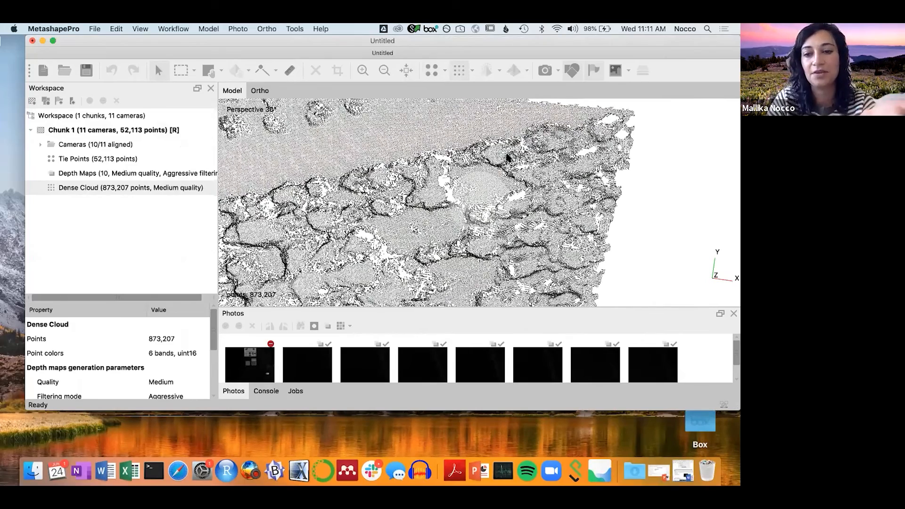
Examine the points and gaps around the plants in the dense cloud, and return to a wider view of it
{"action": "scroll", "coordinate": [578, 167], "scroll_direction": "down", "scroll_amount": 3}
{"action": "scroll", "coordinate": [578, 167], "scroll_direction": "up", "scroll_amount": 2}
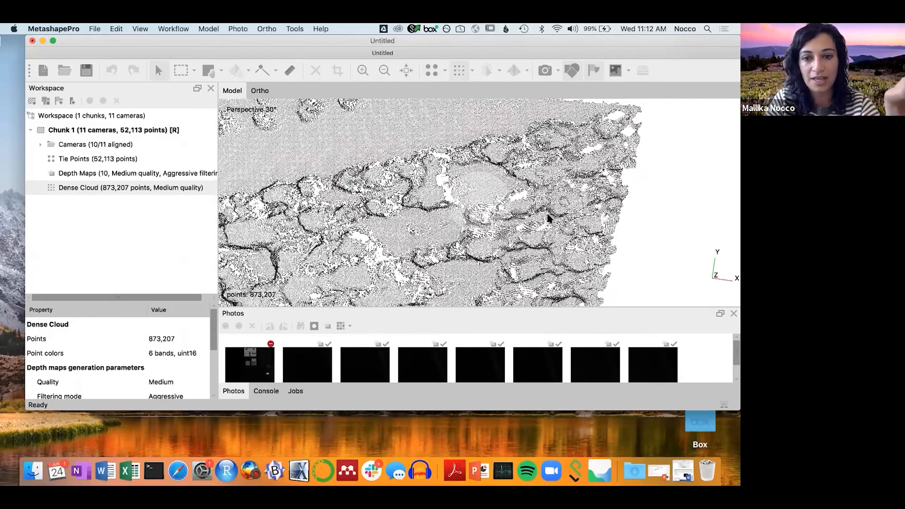
{"action": "scroll", "coordinate": [623, 243], "scroll_direction": "down", "scroll_amount": 2}
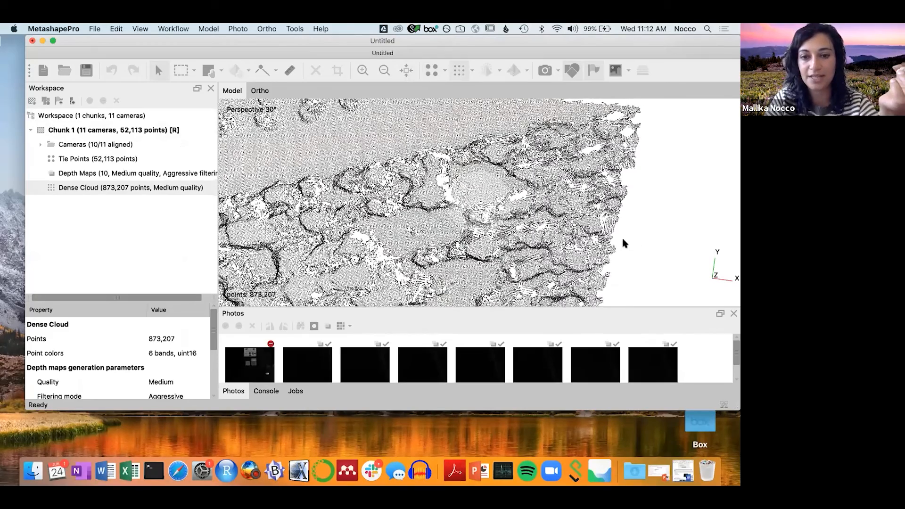
{"action": "scroll", "coordinate": [446, 188], "scroll_direction": "down", "scroll_amount": 4}
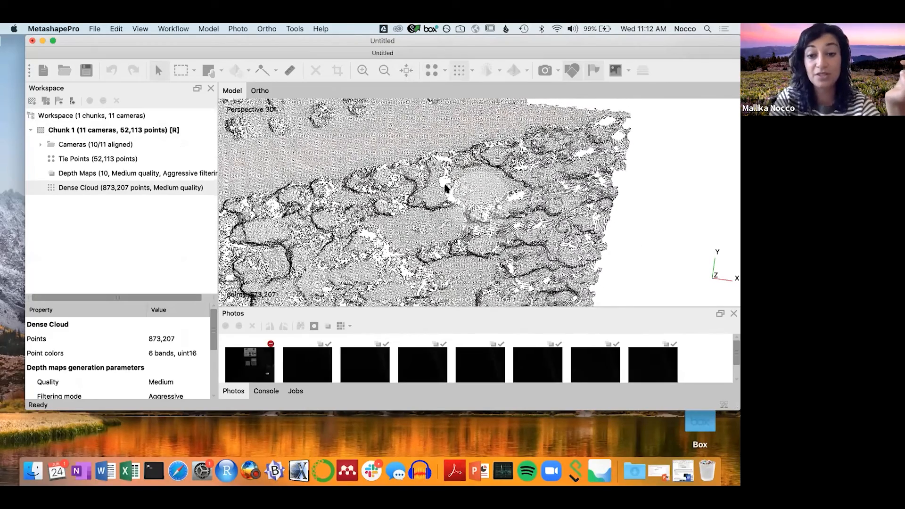
{"action": "scroll", "coordinate": [446, 189], "scroll_direction": "down", "scroll_amount": 4}
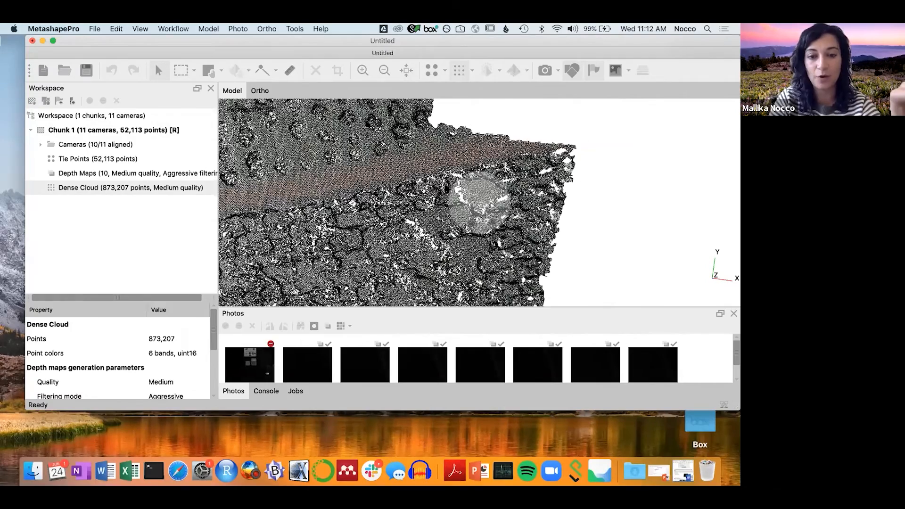
{"action": "scroll", "coordinate": [446, 189], "scroll_direction": "up", "scroll_amount": 1}
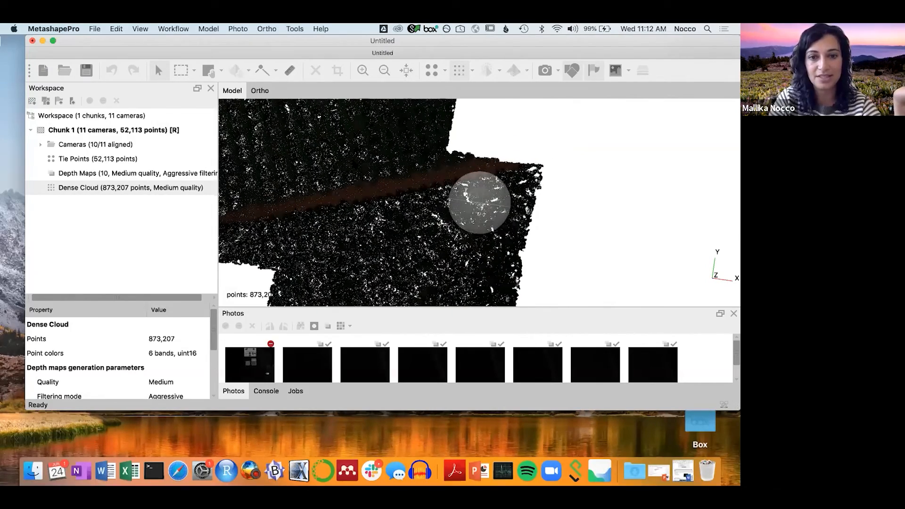
Switch to the Word guide, find step 6 on building the digital elevation model, and widen the window to show its full text
{"action": "mouse_move", "coordinate": [401, 180]}
{"action": "left_mouse_down"}
{"action": "mouse_move", "coordinate": [395, 213]}
{"action": "mouse_move", "coordinate": [399, 185]}
{"action": "left_mouse_up"}
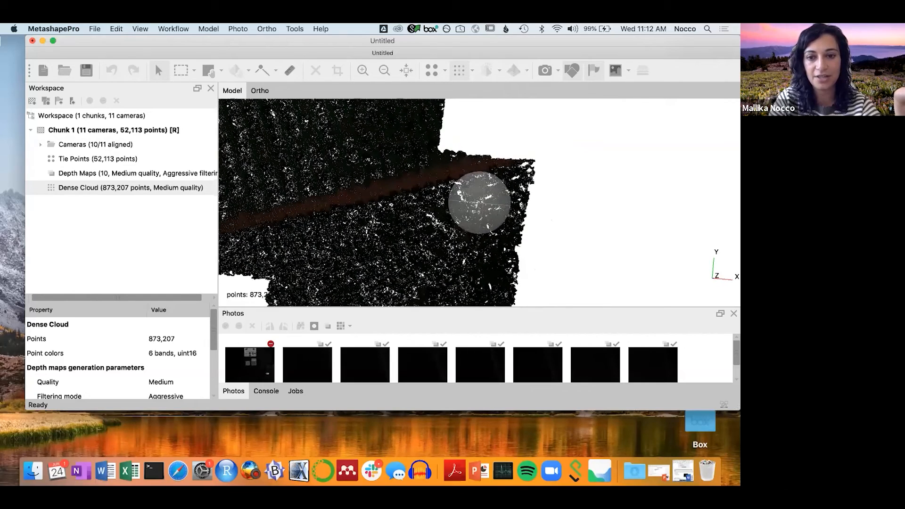
{"action": "scroll", "coordinate": [479, 202], "scroll_direction": "up", "scroll_amount": 2}
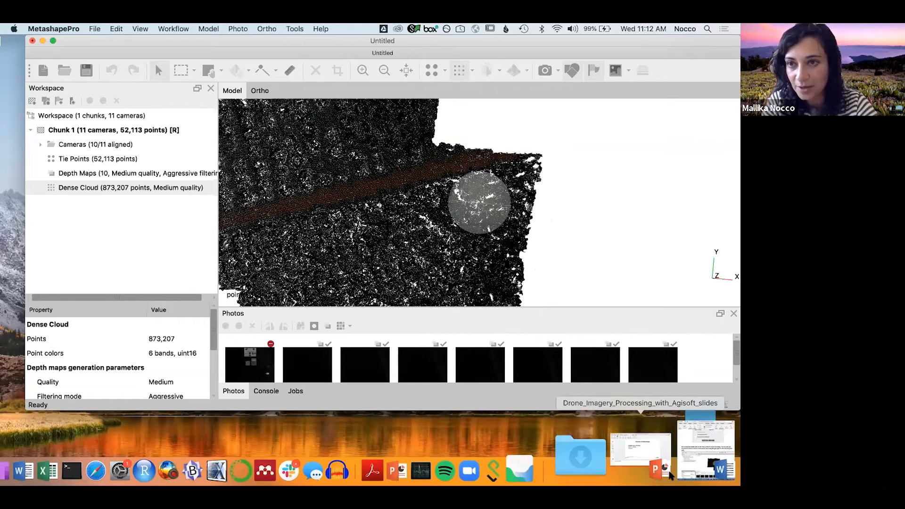
{"action": "left_click", "coordinate": [705, 450]}
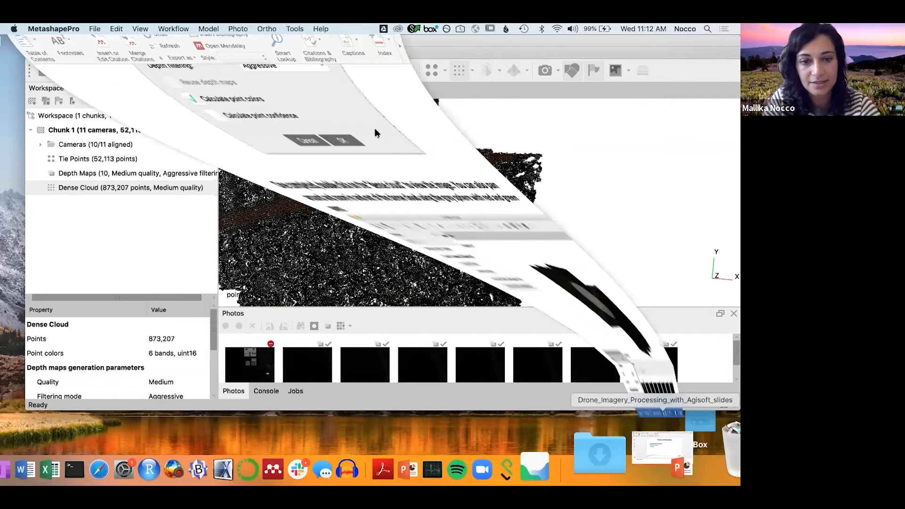
{"action": "scroll", "coordinate": [126, 238], "scroll_direction": "down", "scroll_amount": 5}
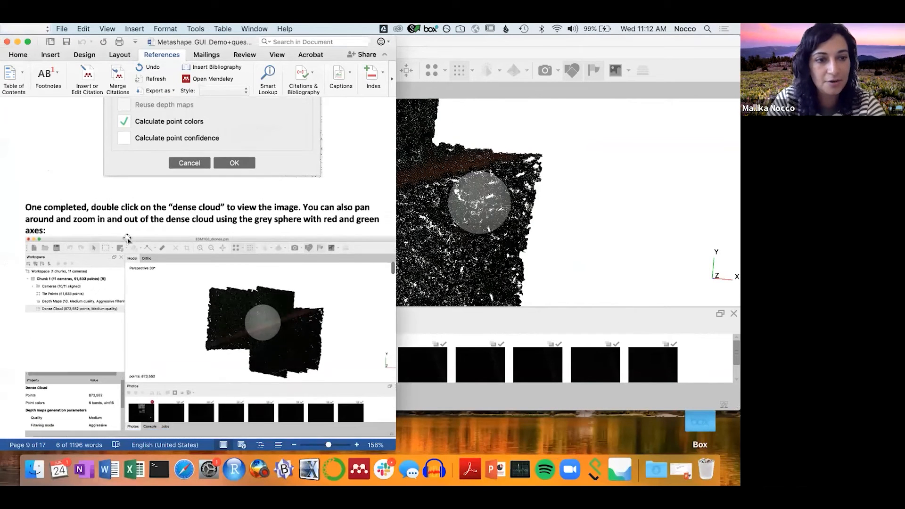
{"action": "scroll", "coordinate": [127, 239], "scroll_direction": "down", "scroll_amount": 12}
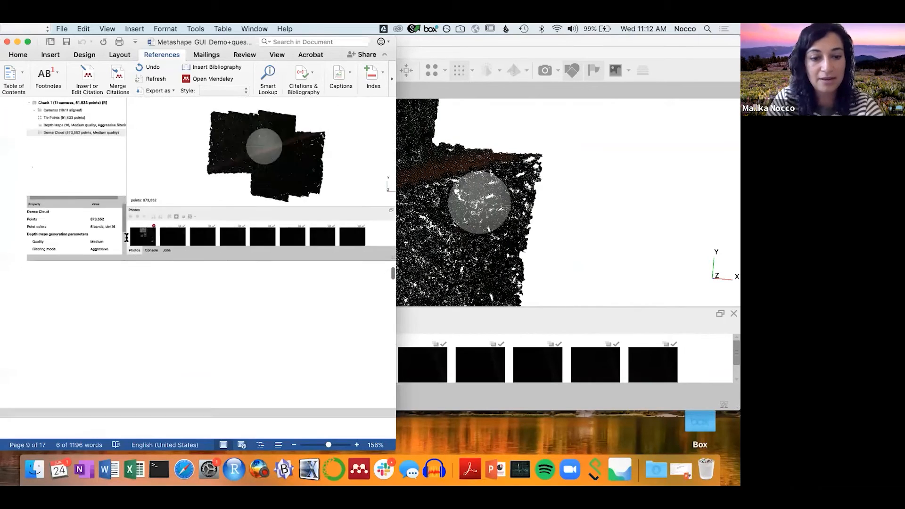
{"action": "scroll", "coordinate": [127, 239], "scroll_direction": "down", "scroll_amount": 5}
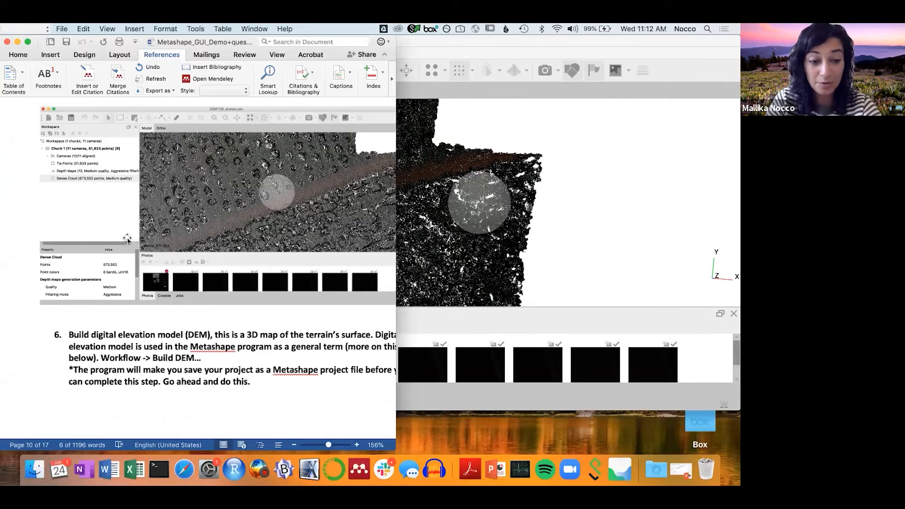
{"action": "scroll", "coordinate": [127, 239], "scroll_direction": "down", "scroll_amount": 6}
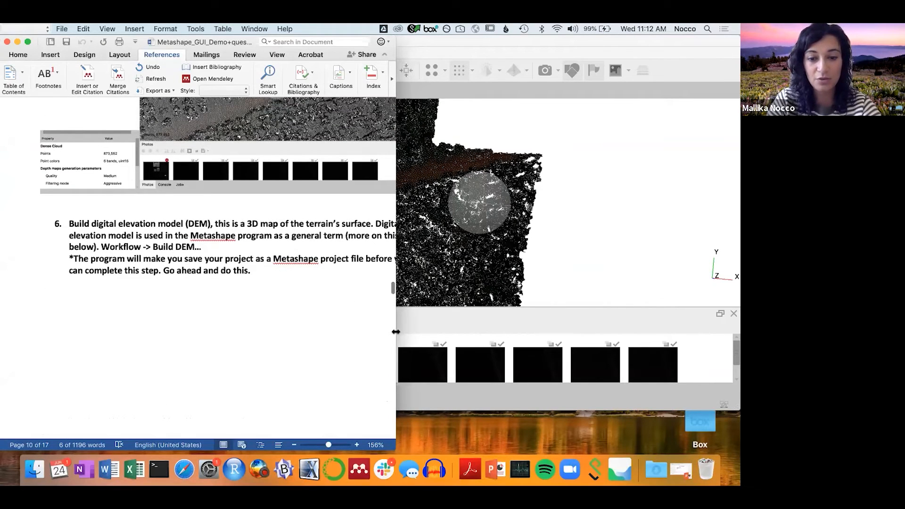
{"action": "left_click_drag", "start_coordinate": [395, 330], "coordinate": [467, 325]}
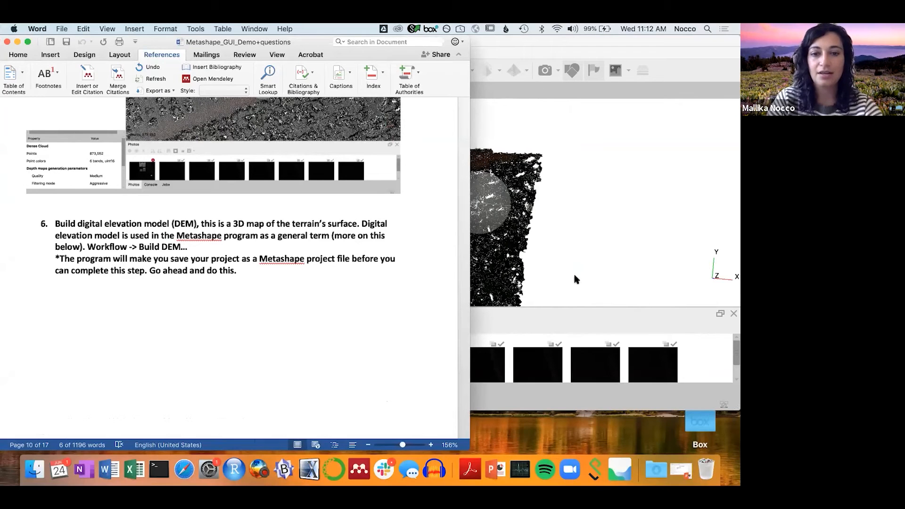
Open the Build DEM settings in Metashape and place them beside the guide's example settings for comparison
{"action": "left_click", "coordinate": [599, 253]}
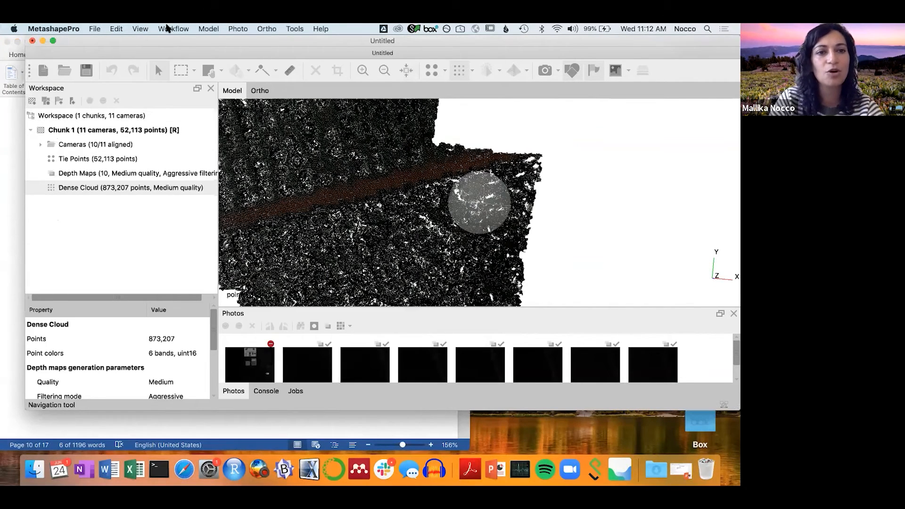
{"action": "left_click", "coordinate": [168, 28]}
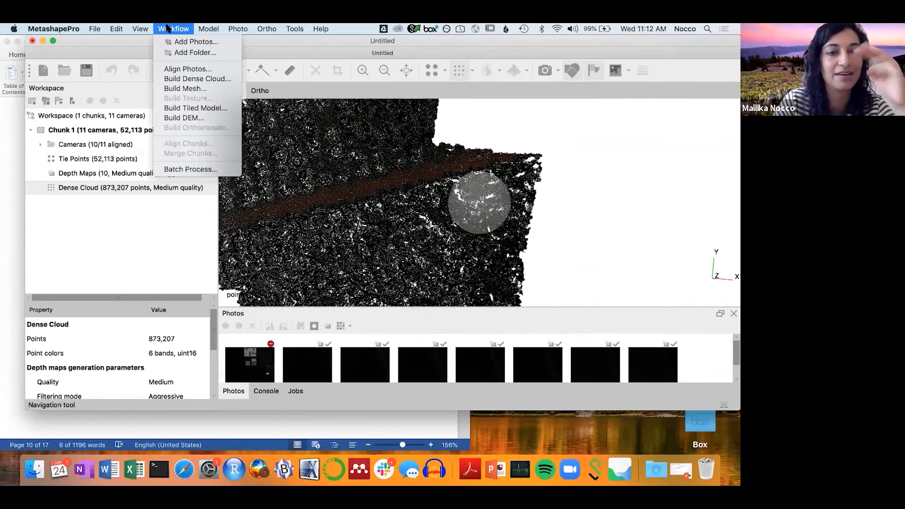
{"action": "left_click", "coordinate": [180, 118]}
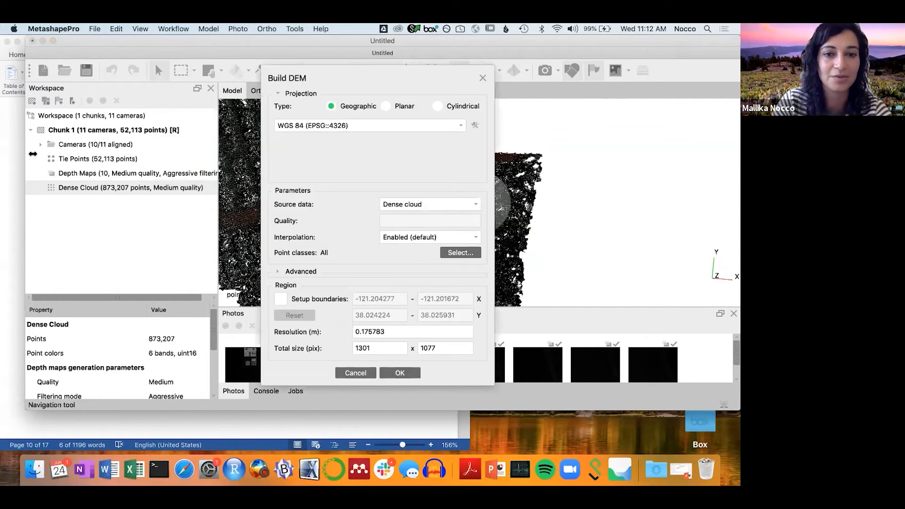
{"action": "left_click_drag", "start_coordinate": [325, 85], "coordinate": [430, 101]}
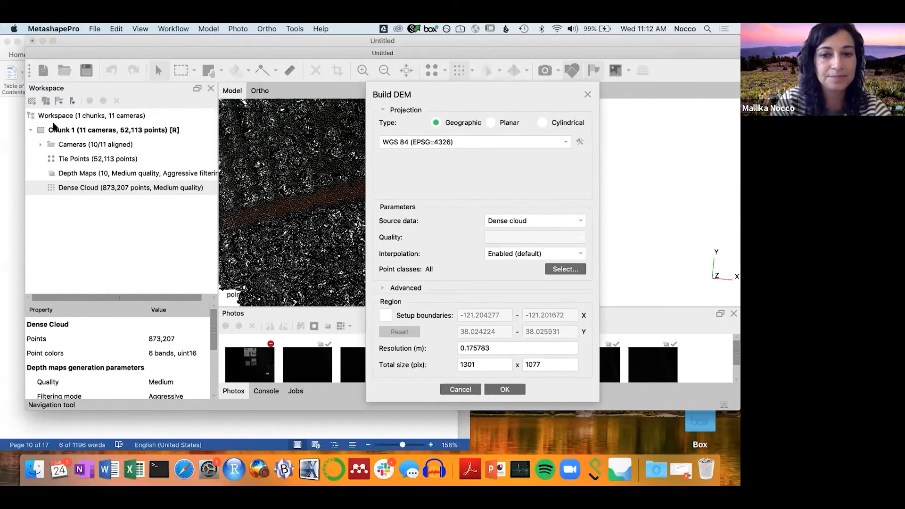
{"action": "left_click", "coordinate": [13, 168]}
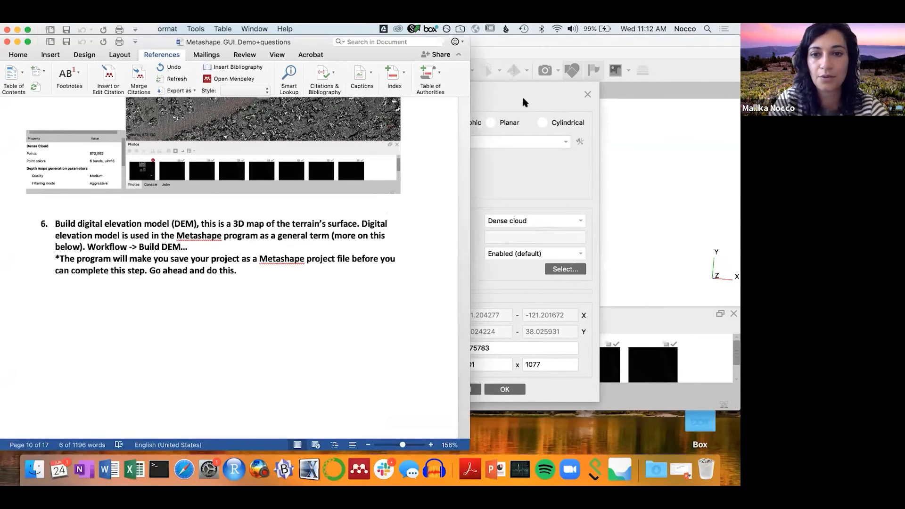
{"action": "left_click", "coordinate": [592, 83]}
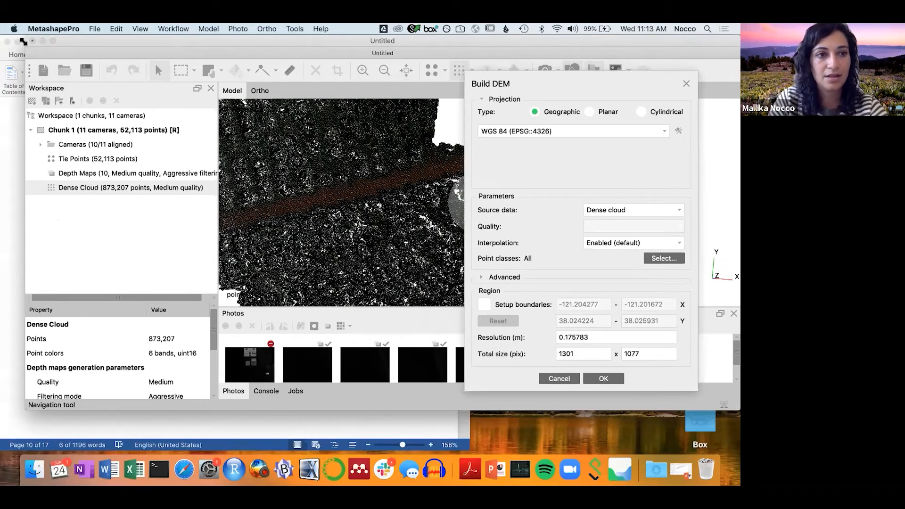
{"action": "left_click", "coordinate": [4, 170]}
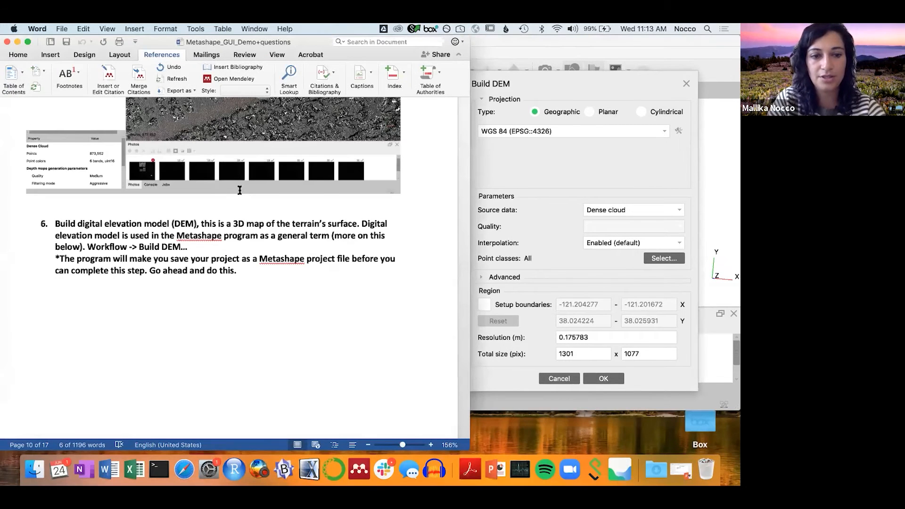
{"action": "scroll", "coordinate": [239, 190], "scroll_direction": "down", "scroll_amount": 10}
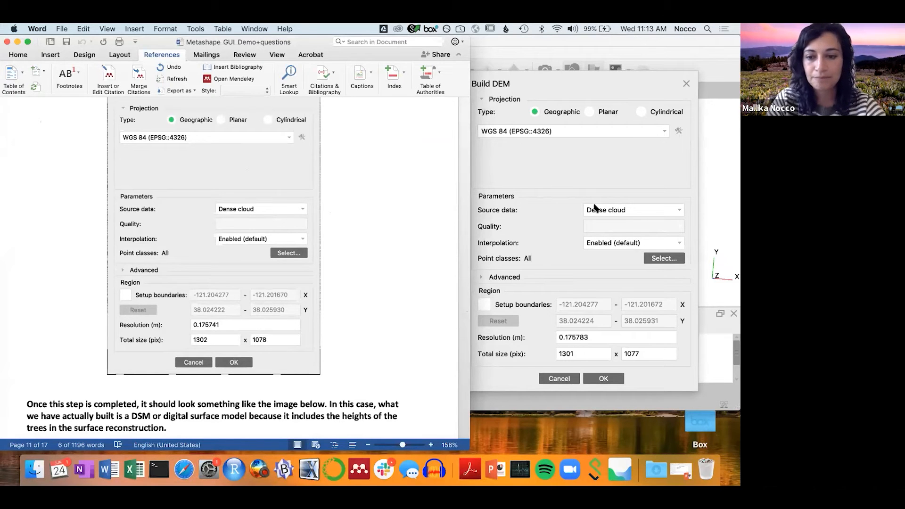
Try to build the DEM from the dense cloud in WGS 84 (EPSG::4326) with interpolation set to Enabled (default)
{"action": "left_click", "coordinate": [676, 242]}
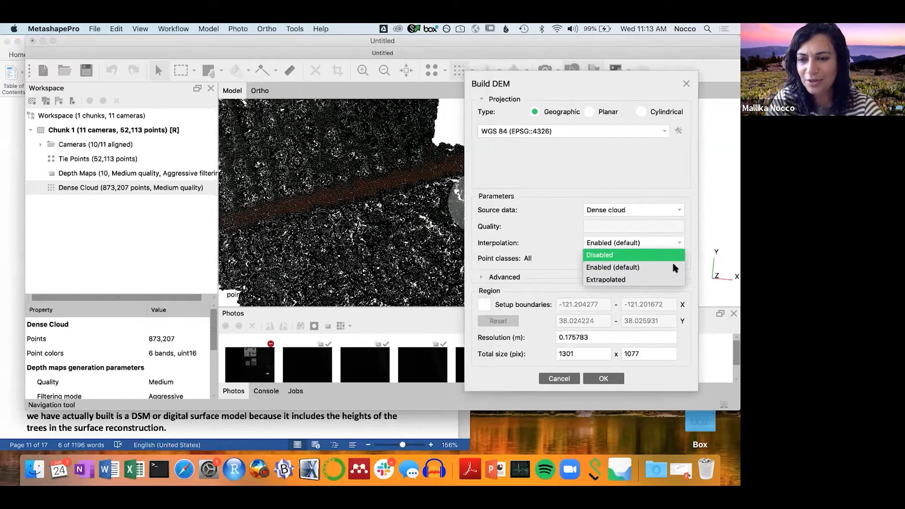
{"action": "left_click", "coordinate": [632, 267]}
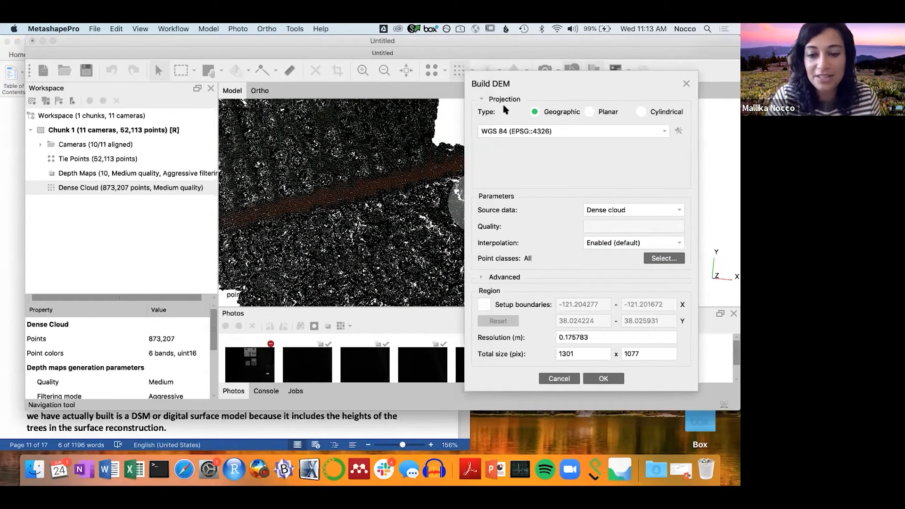
{"action": "left_click", "coordinate": [9, 302]}
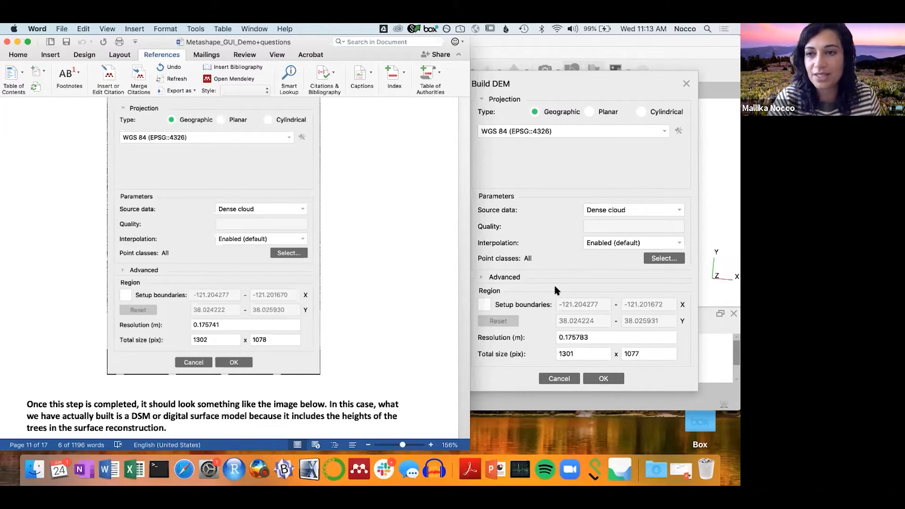
{"action": "left_click", "coordinate": [606, 379]}
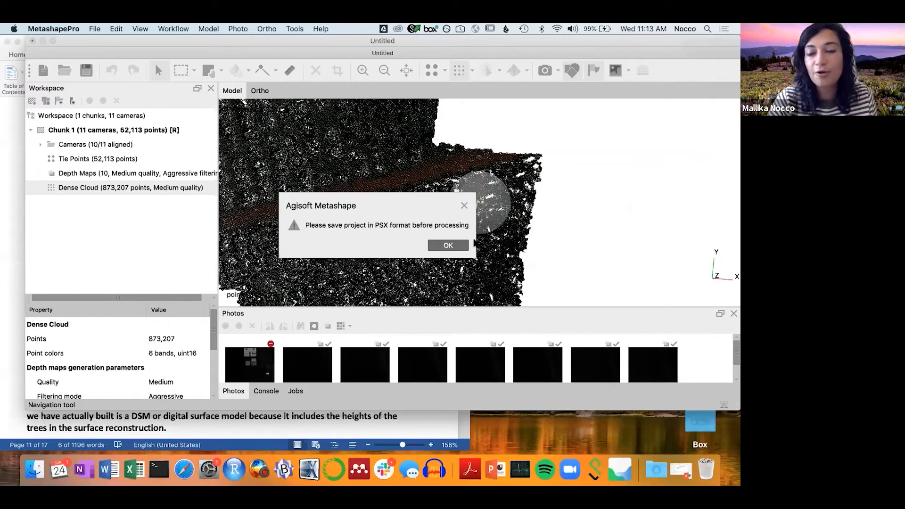
{"action": "left_click", "coordinate": [445, 246]}
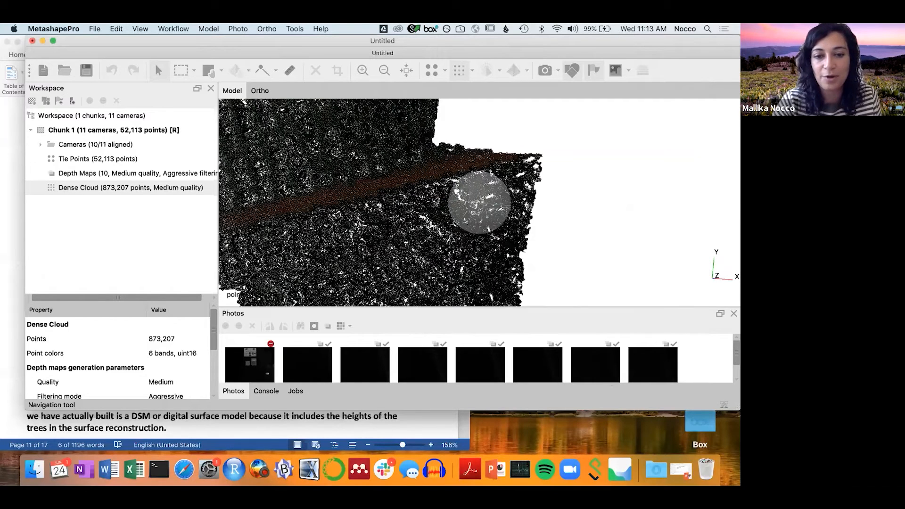
Save the project in the Metashape_Workshop folder as DroneCamp_Metashape_Demo in Metashape Project (*.psx) format
{"action": "left_click", "coordinate": [92, 29]}
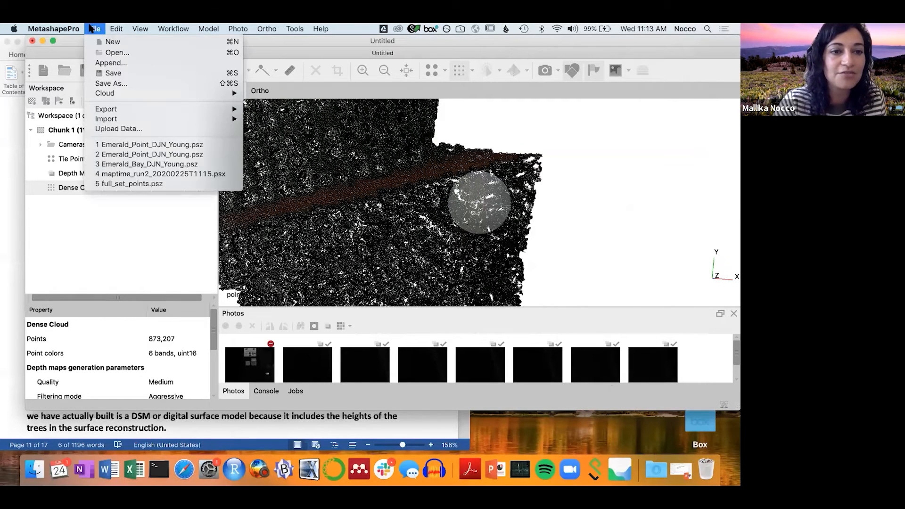
{"action": "left_click", "coordinate": [95, 73]}
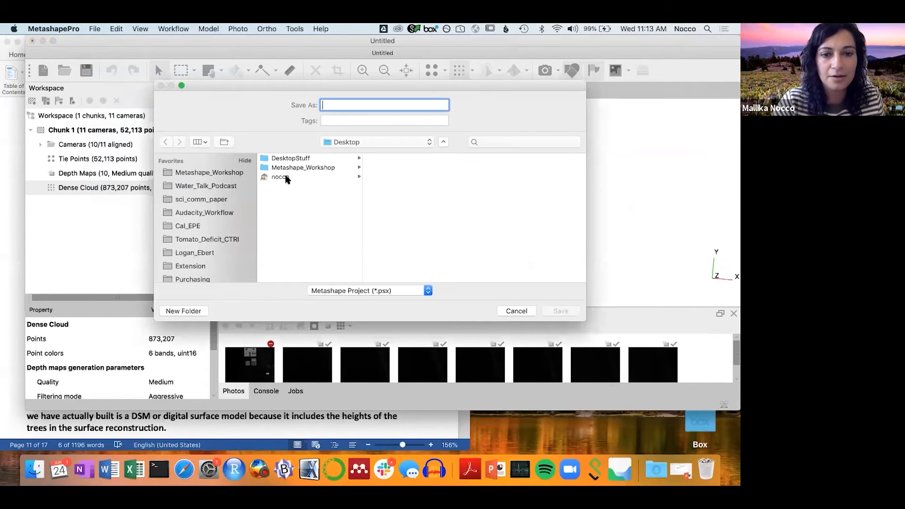
{"action": "left_click", "coordinate": [285, 168]}
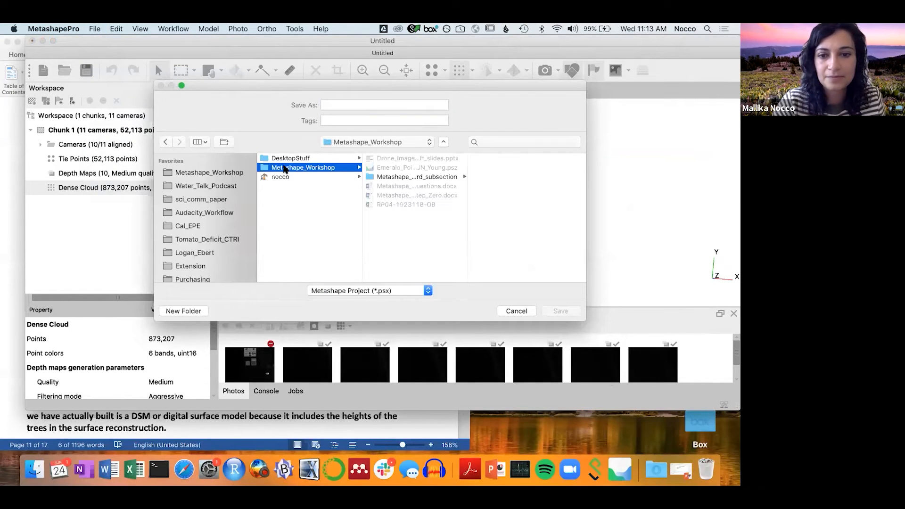
{"action": "left_click", "coordinate": [374, 106]}
{"action": "type", "text": "Drone"}
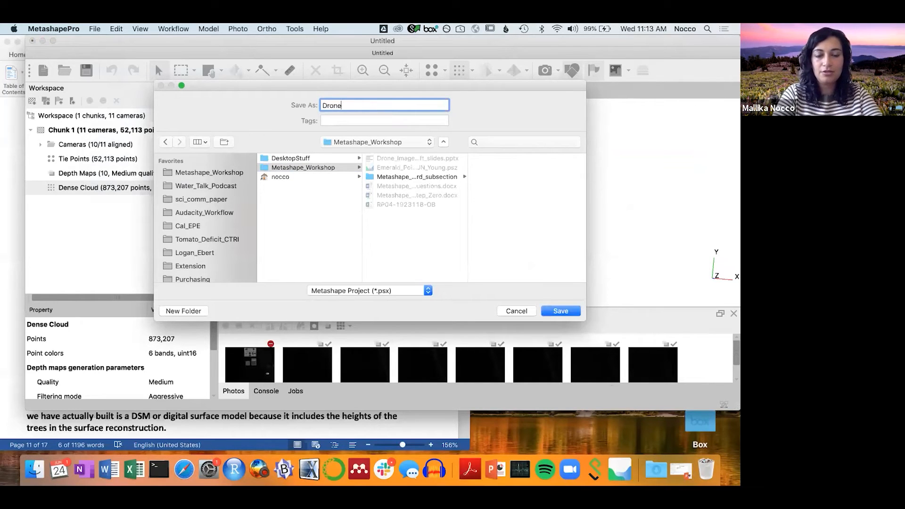
{"action": "type", "text": "Camp_Metashape_Demo"}
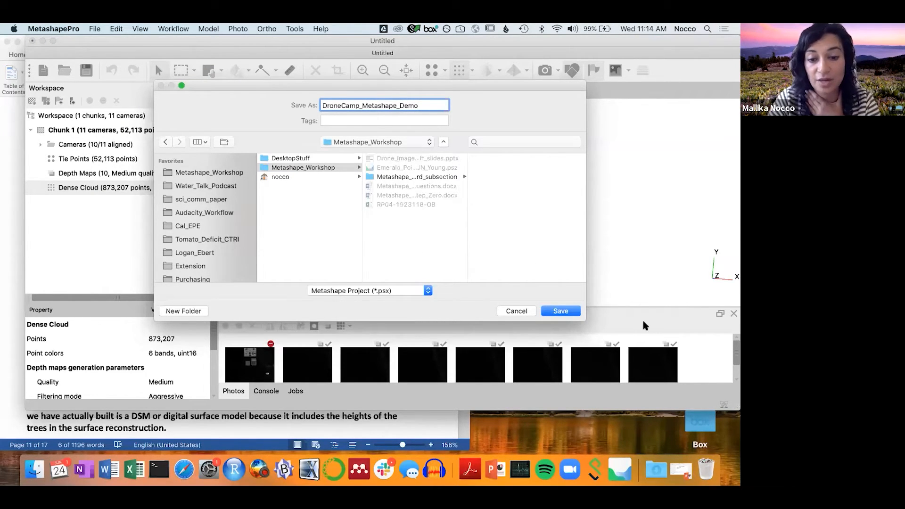
{"action": "left_click", "coordinate": [560, 311]}
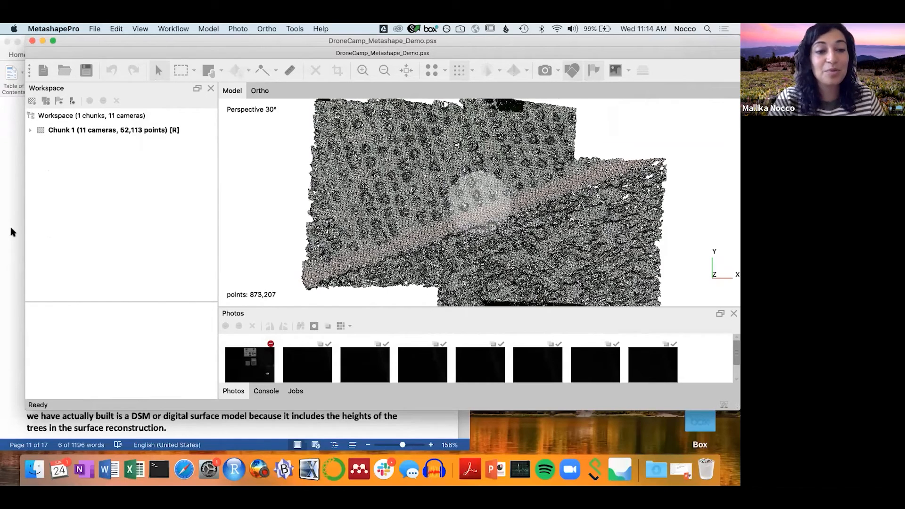
Build the DEM from the dense cloud with the geographic WGS 84 (EPSG::4326) projection and default interpolation
{"action": "left_click", "coordinate": [189, 29]}
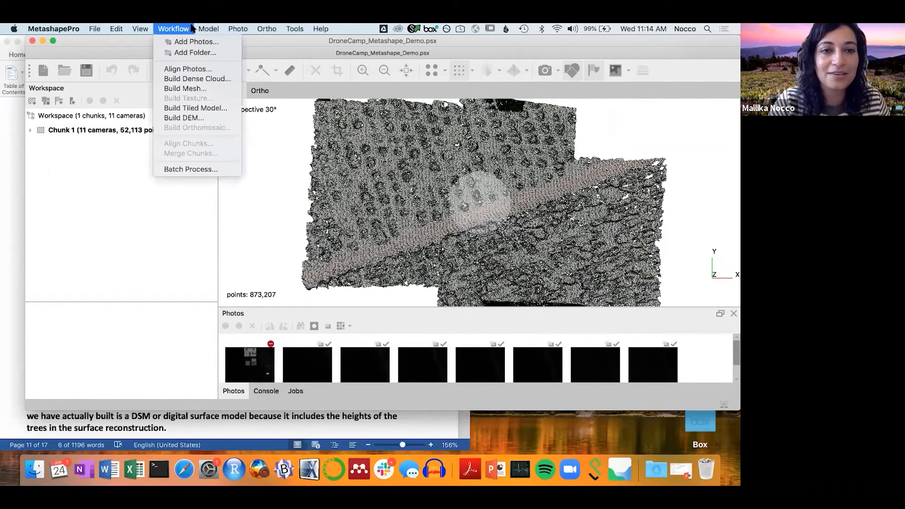
{"action": "left_click", "coordinate": [183, 118]}
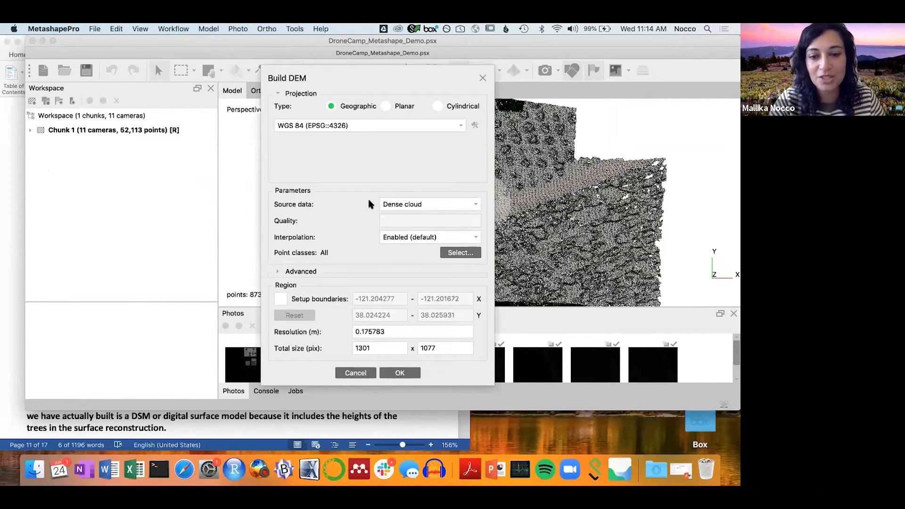
{"action": "left_click", "coordinate": [397, 373]}
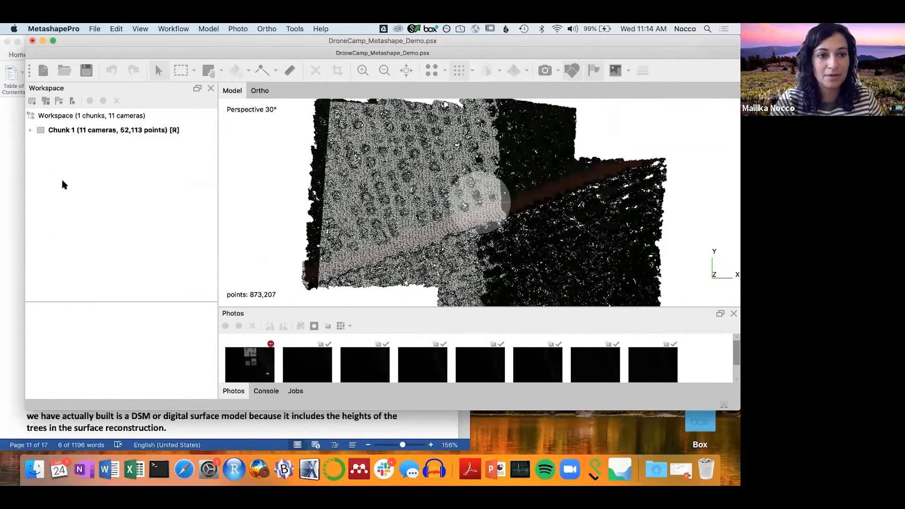
Expand Chunk 1, display its DEM in the ortho view and get a closer look at the elevation map
{"action": "left_click", "coordinate": [30, 131]}
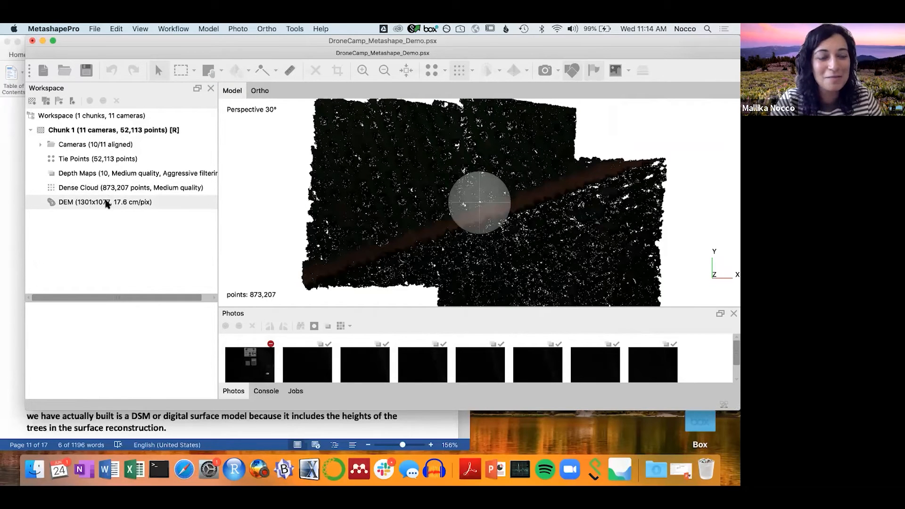
{"action": "double_click", "coordinate": [80, 205]}
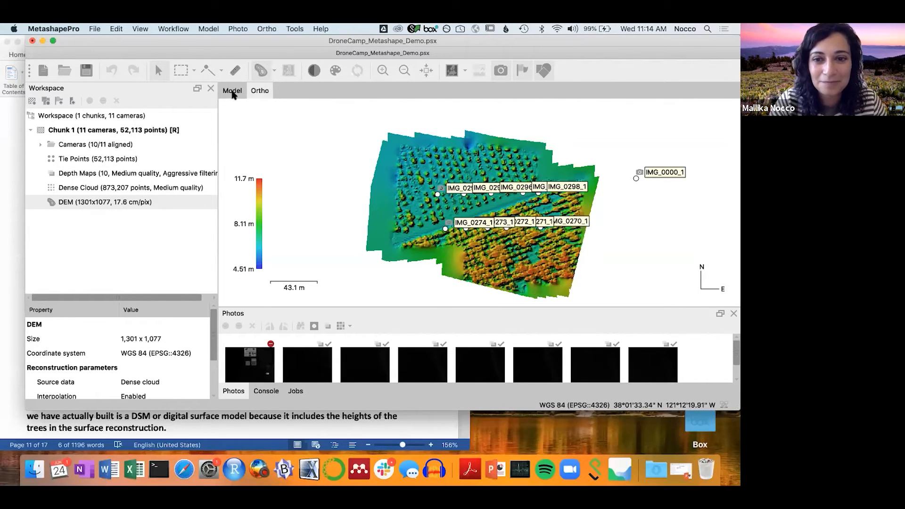
{"action": "left_click", "coordinate": [232, 92]}
{"action": "left_click", "coordinate": [259, 91]}
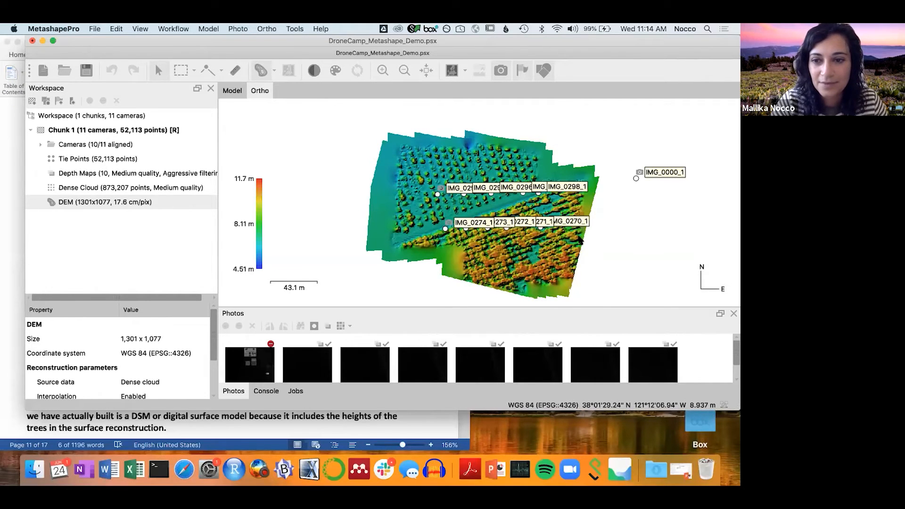
{"action": "scroll", "coordinate": [579, 240], "scroll_direction": "up", "scroll_amount": 5}
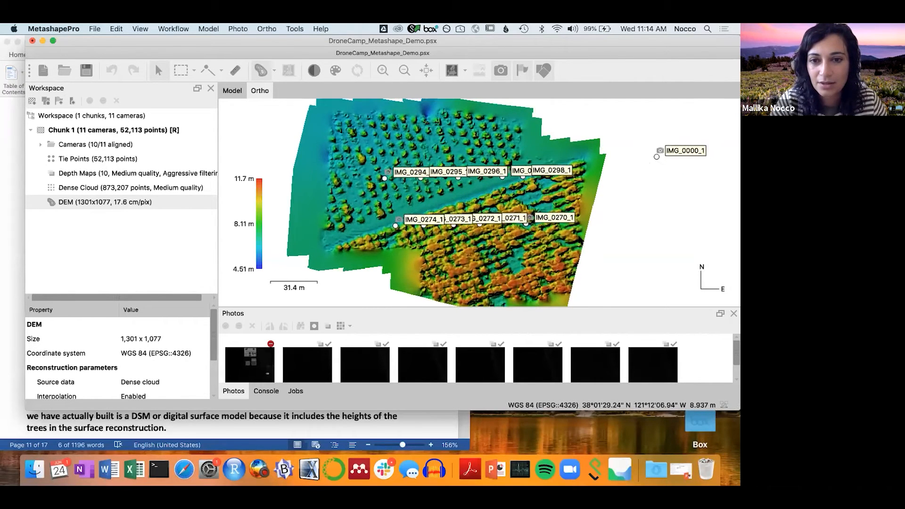
{"action": "scroll", "coordinate": [579, 240], "scroll_direction": "up", "scroll_amount": 1}
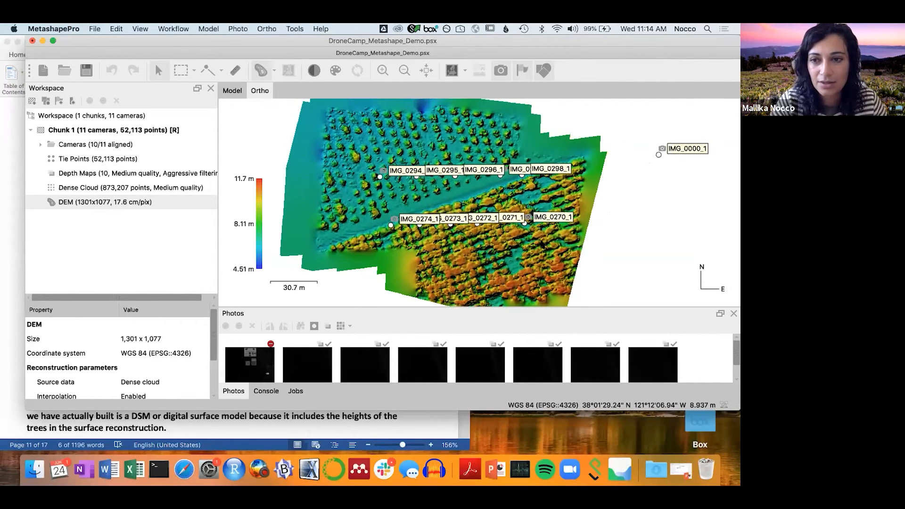
Switch to the Word guide, read the digital surface model note and example DEM image up to step 7, then minimize the guide
{"action": "left_click", "coordinate": [3, 221]}
{"action": "scroll", "coordinate": [283, 237], "scroll_direction": "down", "scroll_amount": 10}
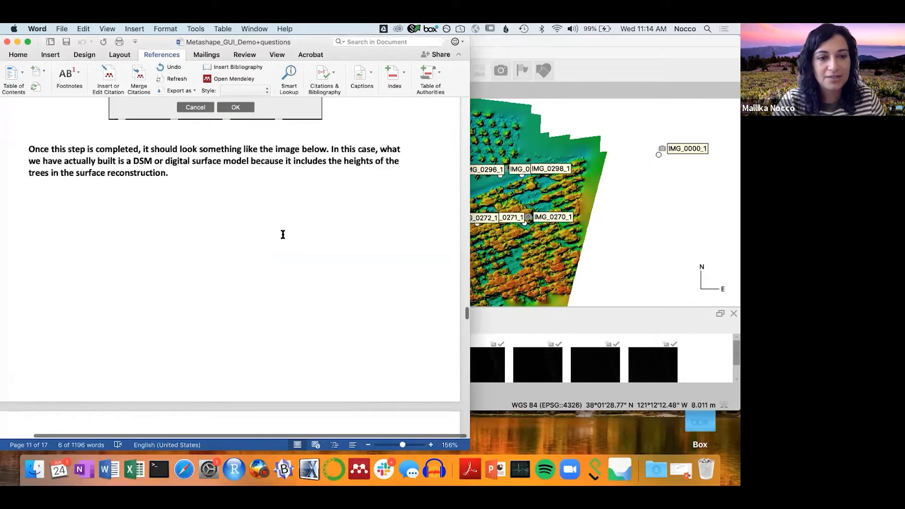
{"action": "scroll", "coordinate": [283, 234], "scroll_direction": "up", "scroll_amount": 1}
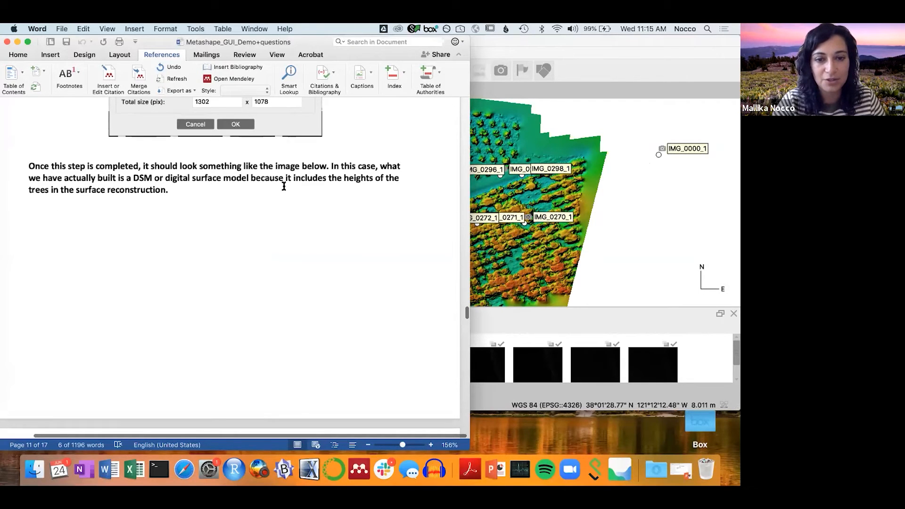
{"action": "scroll", "coordinate": [283, 187], "scroll_direction": "down", "scroll_amount": 1}
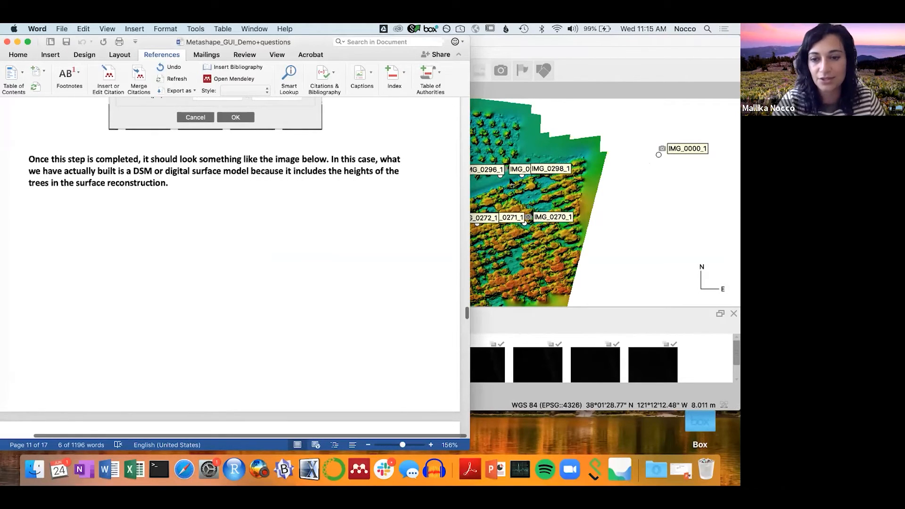
{"action": "scroll", "coordinate": [257, 353], "scroll_direction": "down", "scroll_amount": 5}
{"action": "scroll", "coordinate": [259, 354], "scroll_direction": "down", "scroll_amount": 7}
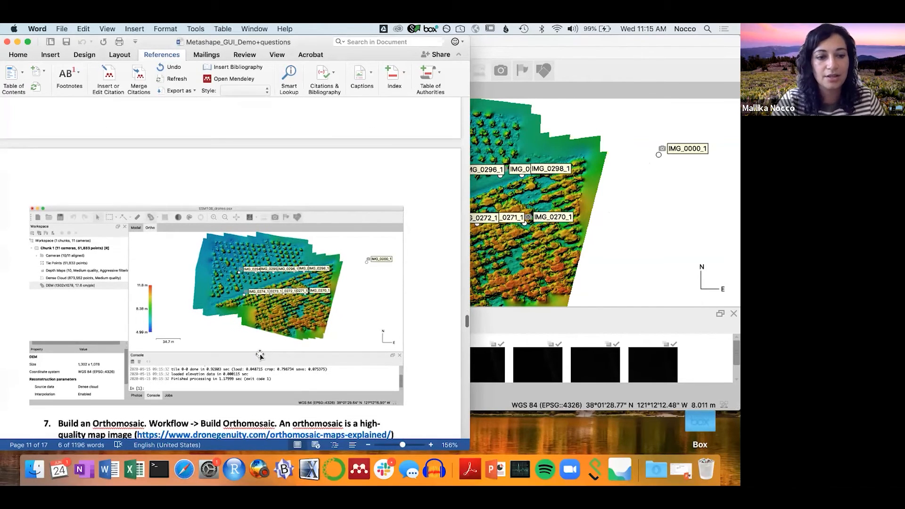
{"action": "scroll", "coordinate": [260, 355], "scroll_direction": "down", "scroll_amount": 3}
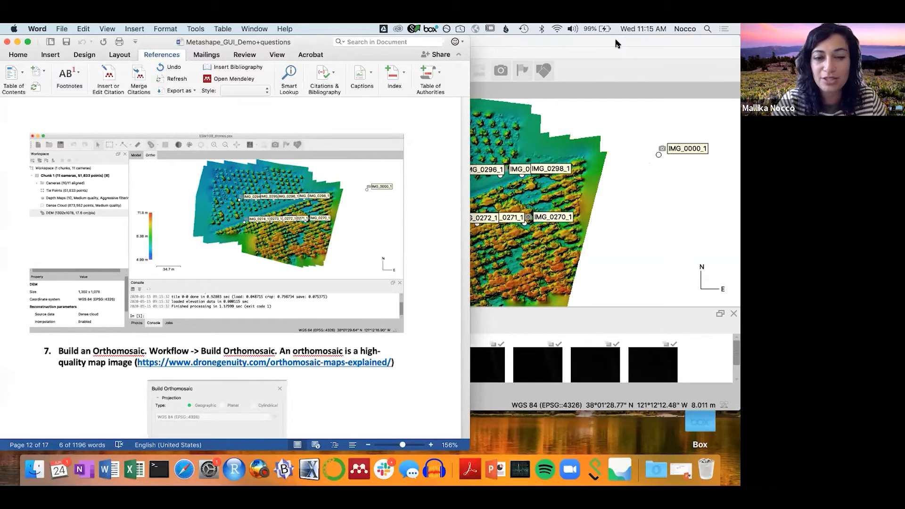
{"action": "left_click", "coordinate": [17, 41]}
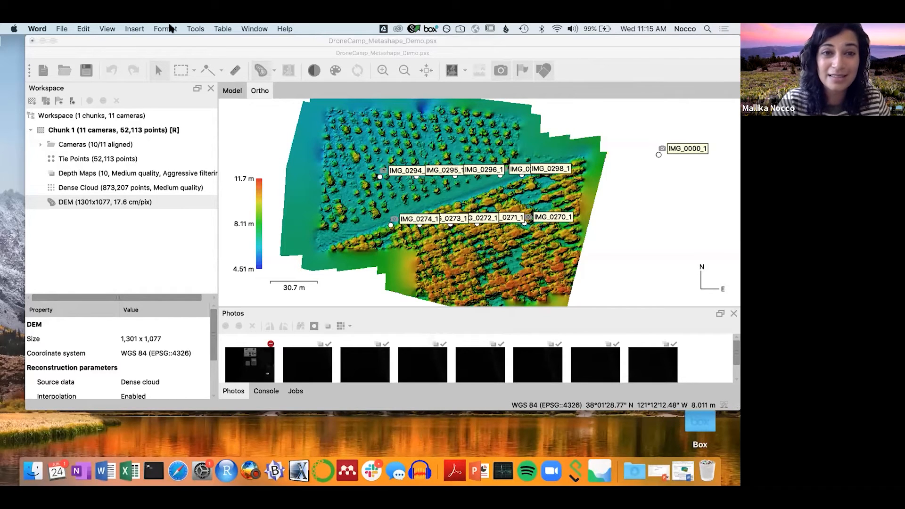
{"action": "left_click", "coordinate": [239, 28]}
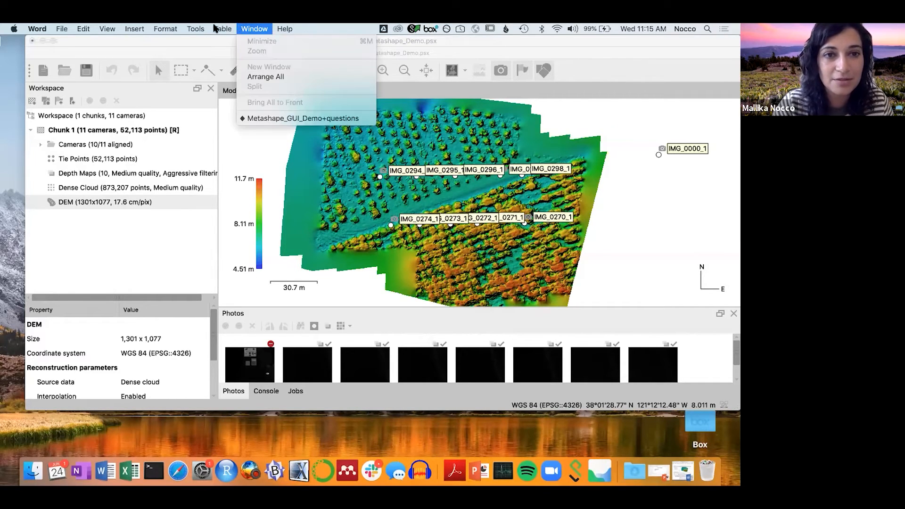
{"action": "mouse_move", "coordinate": [214, 28]}
{"action": "left_click", "coordinate": [190, 41]}
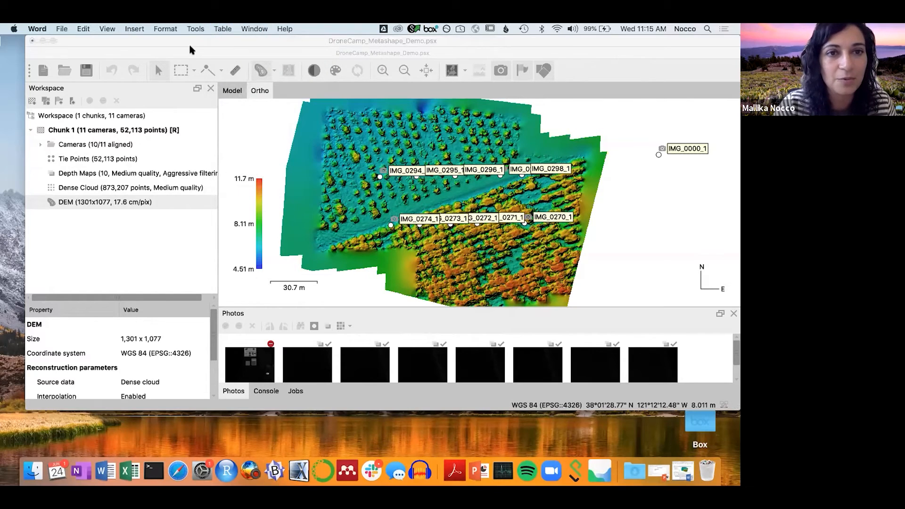
{"action": "left_click", "coordinate": [188, 43]}
{"action": "left_click", "coordinate": [278, 28]}
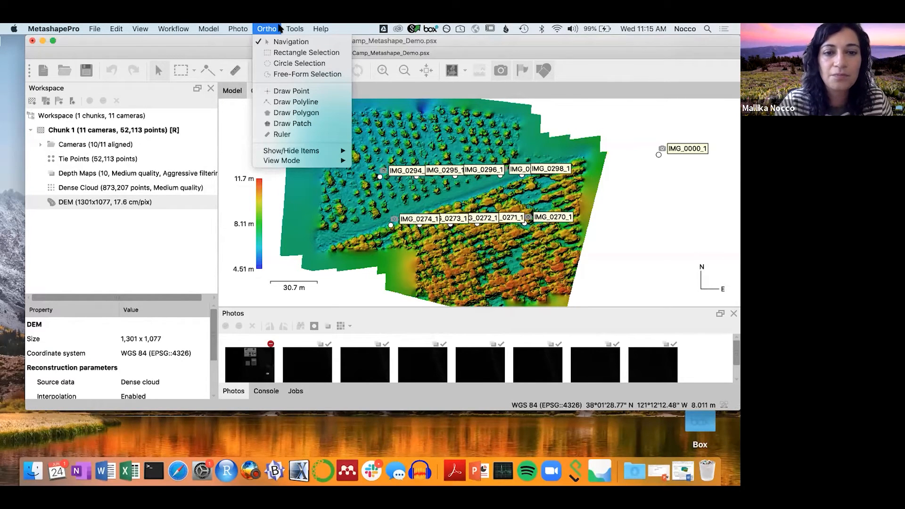
{"action": "mouse_move", "coordinate": [300, 28]}
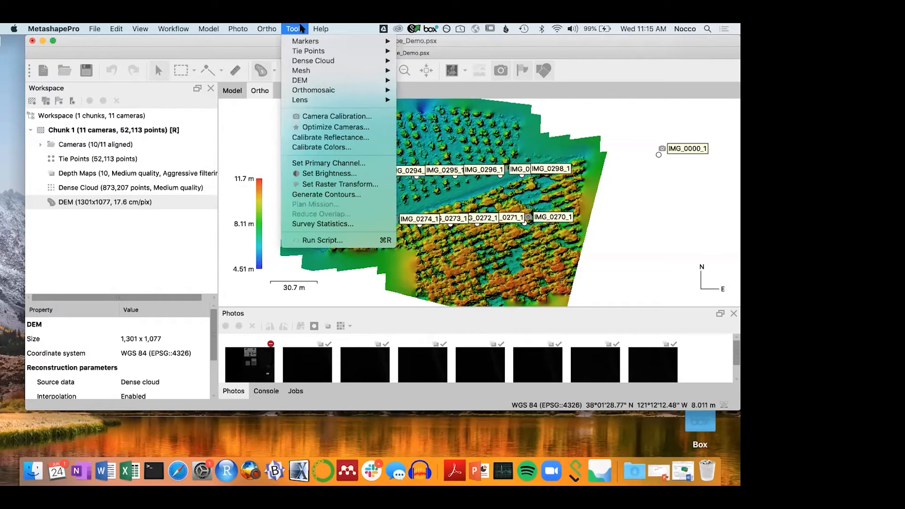
{"action": "left_click", "coordinate": [300, 29]}
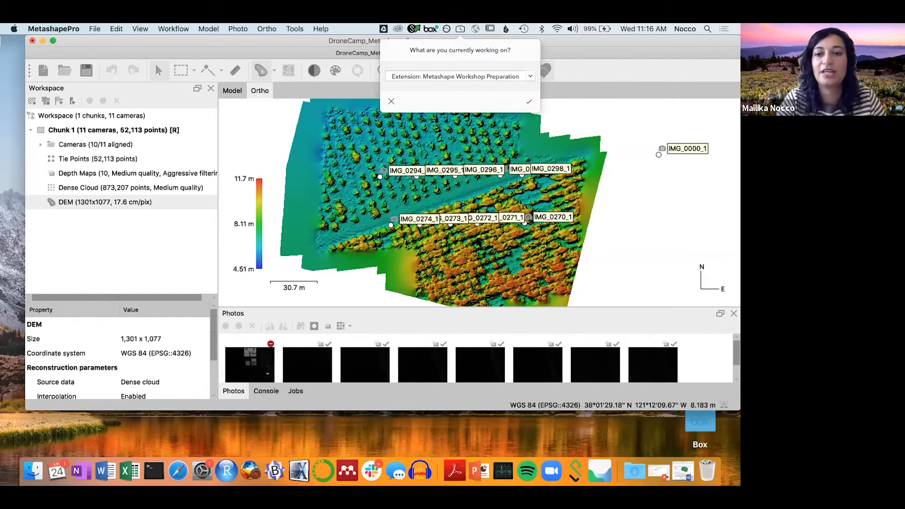
{"action": "left_click", "coordinate": [527, 99]}
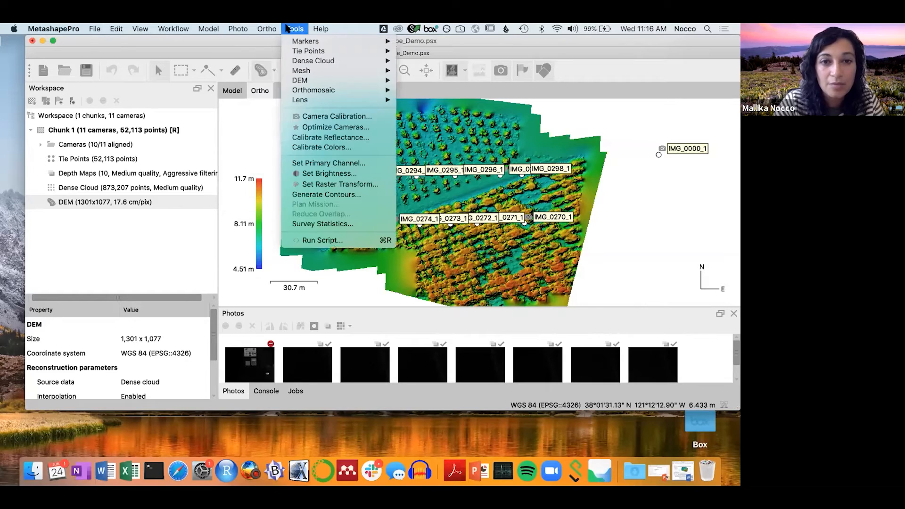
{"action": "left_click", "coordinate": [287, 28]}
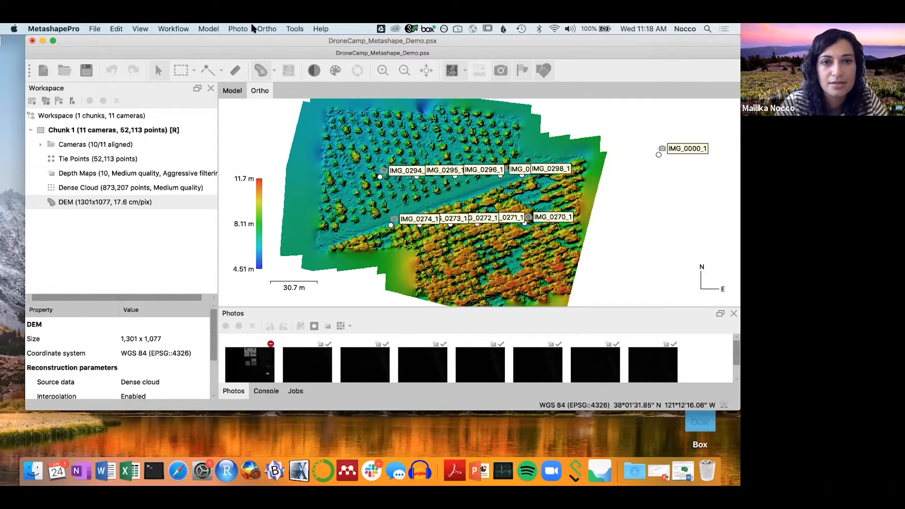
Examine the Classify Ground Points settings for the dense cloud, including the available source classes, and close them without applying
{"action": "left_click", "coordinate": [255, 29]}
{"action": "mouse_move", "coordinate": [227, 28]}
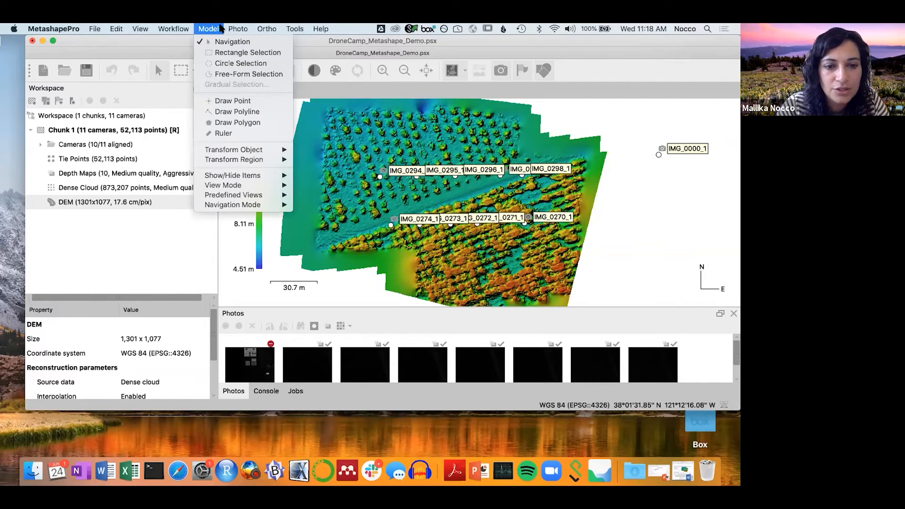
{"action": "mouse_move", "coordinate": [296, 28]}
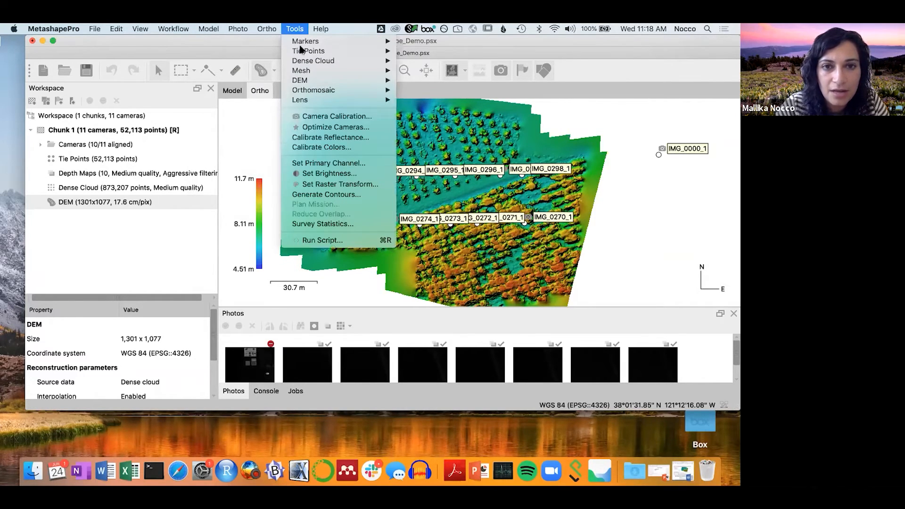
{"action": "mouse_move", "coordinate": [300, 49]}
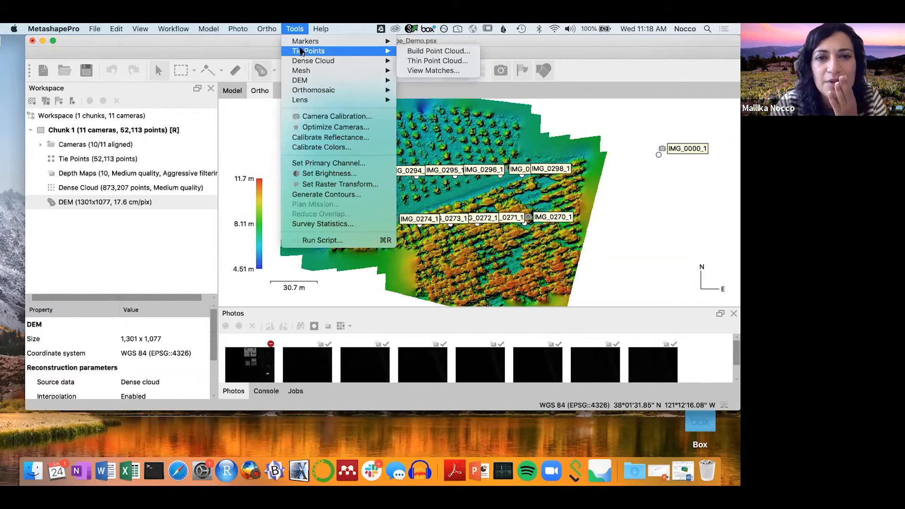
{"action": "mouse_move", "coordinate": [309, 80]}
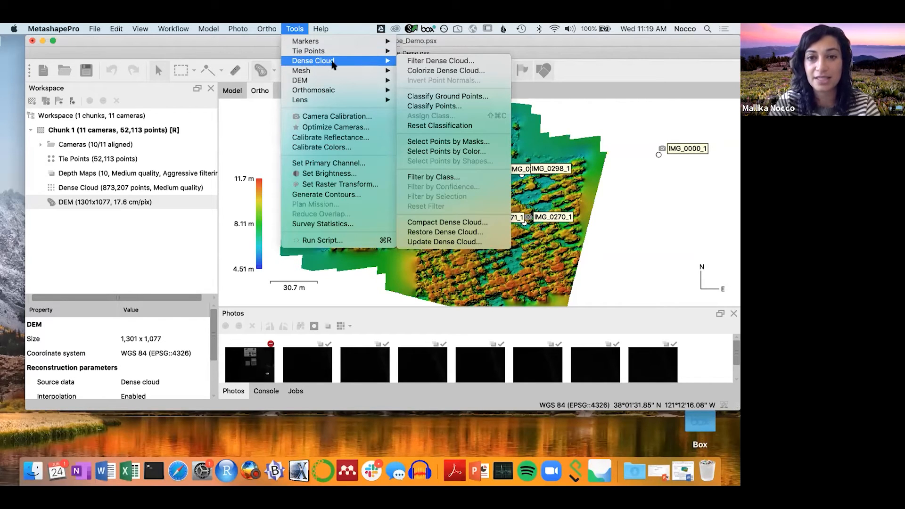
{"action": "mouse_move", "coordinate": [389, 63]}
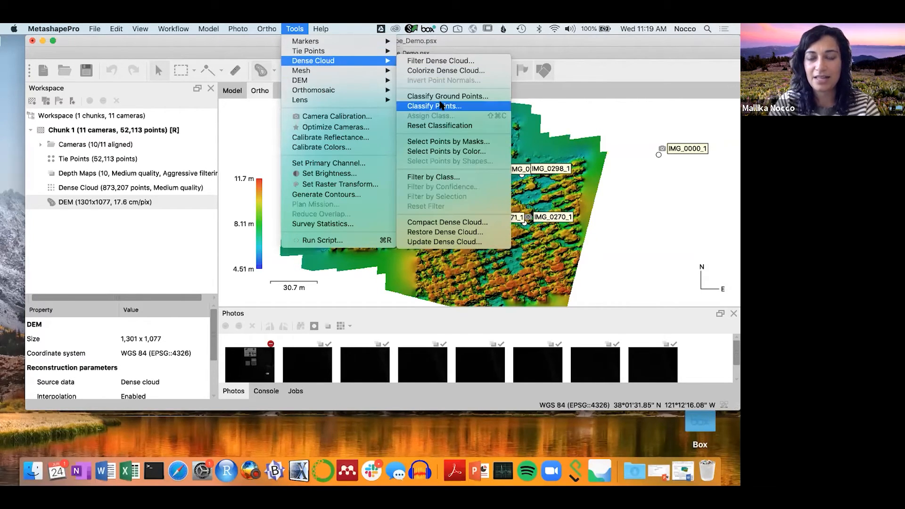
{"action": "left_click", "coordinate": [441, 96]}
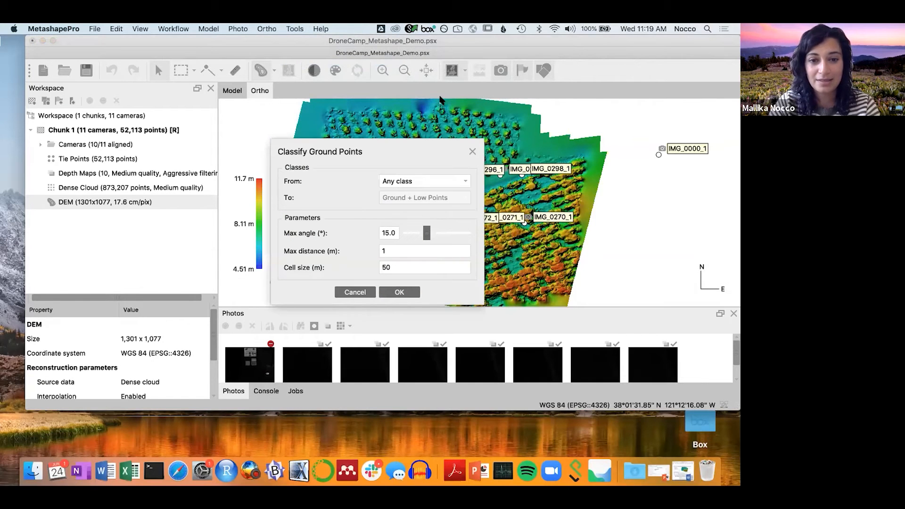
{"action": "left_click_drag", "start_coordinate": [332, 140], "coordinate": [326, 123]}
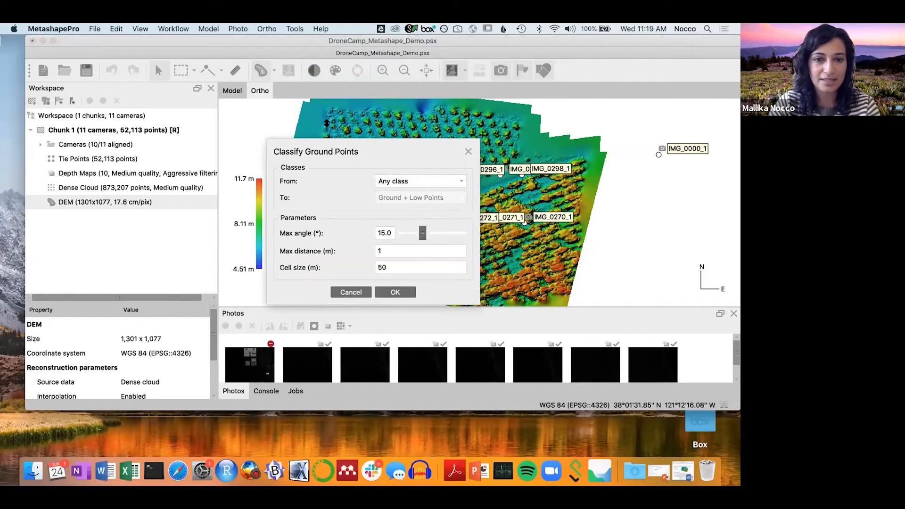
{"action": "left_click_drag", "start_coordinate": [358, 152], "coordinate": [329, 90]}
{"action": "left_click", "coordinate": [407, 120]}
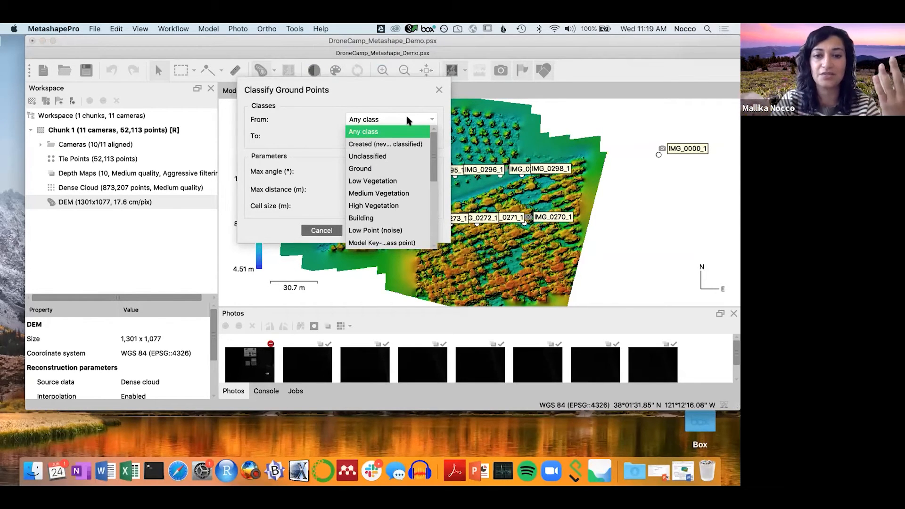
{"action": "left_click", "coordinate": [360, 85]}
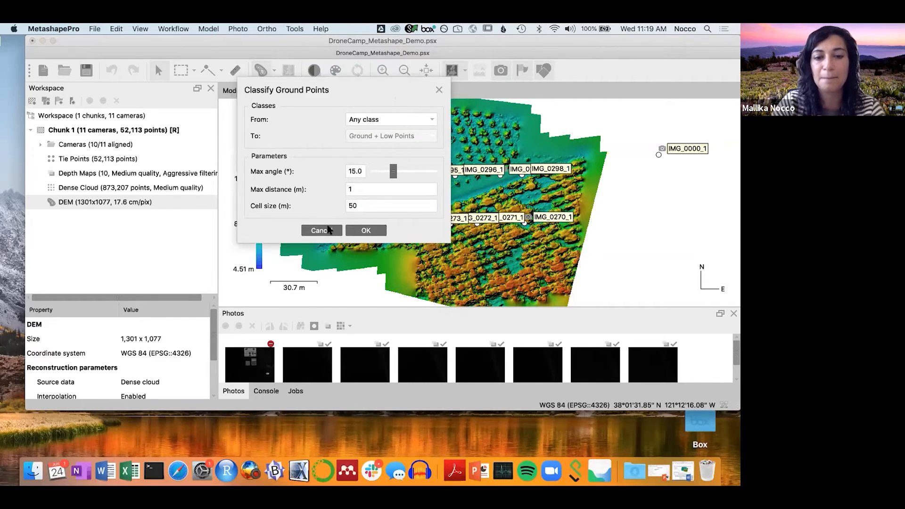
{"action": "left_click", "coordinate": [323, 231]}
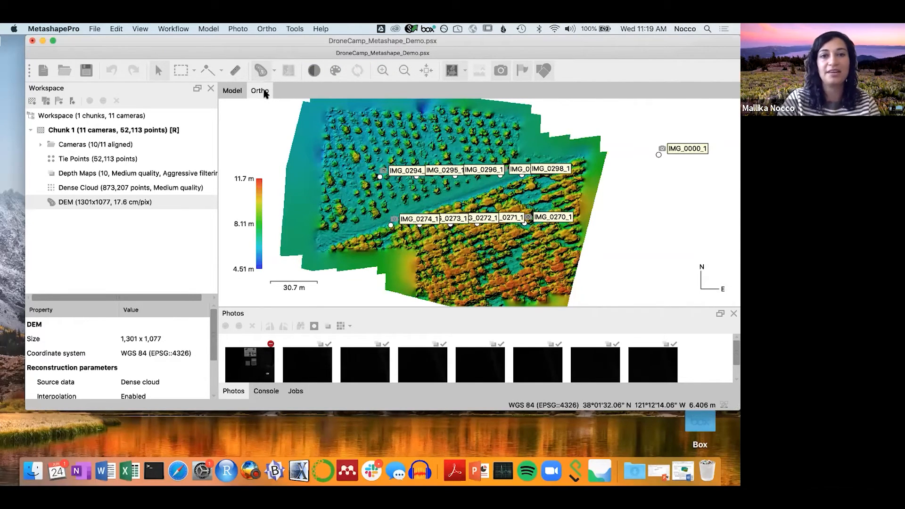
Switch to the Word guide and review the Build Orthomosaic settings in step 7
{"action": "mouse_move", "coordinate": [238, 39]}
{"action": "left_mouse_down"}
{"action": "mouse_move", "coordinate": [193, 48]}
{"action": "mouse_move", "coordinate": [230, 39]}
{"action": "left_mouse_up"}
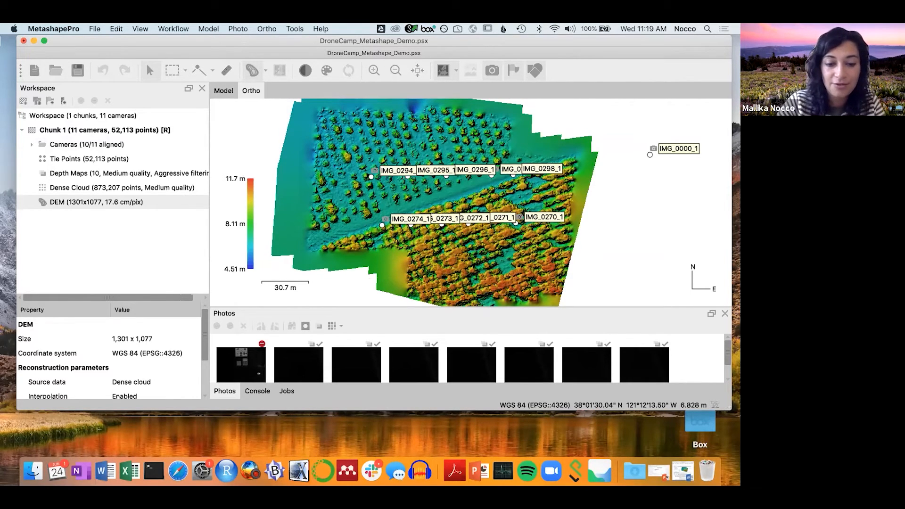
{"action": "left_click", "coordinate": [101, 468]}
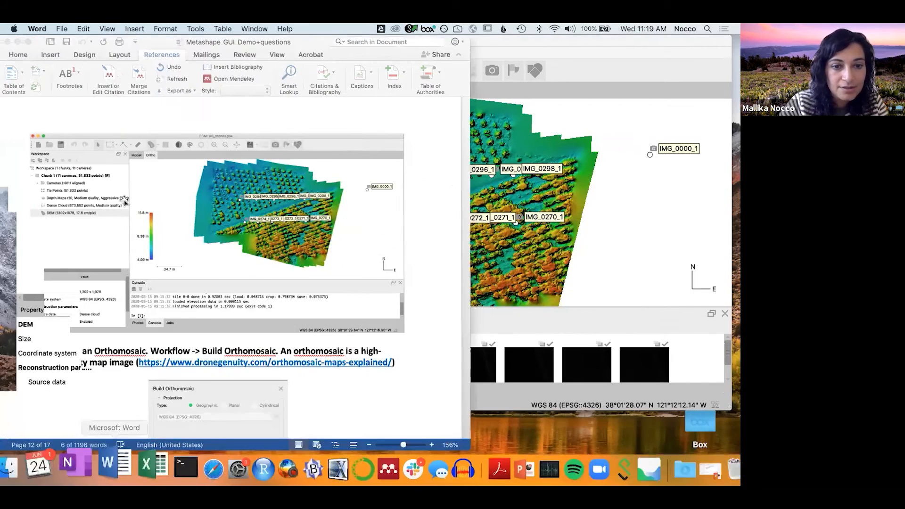
{"action": "scroll", "coordinate": [125, 201], "scroll_direction": "down", "scroll_amount": 5}
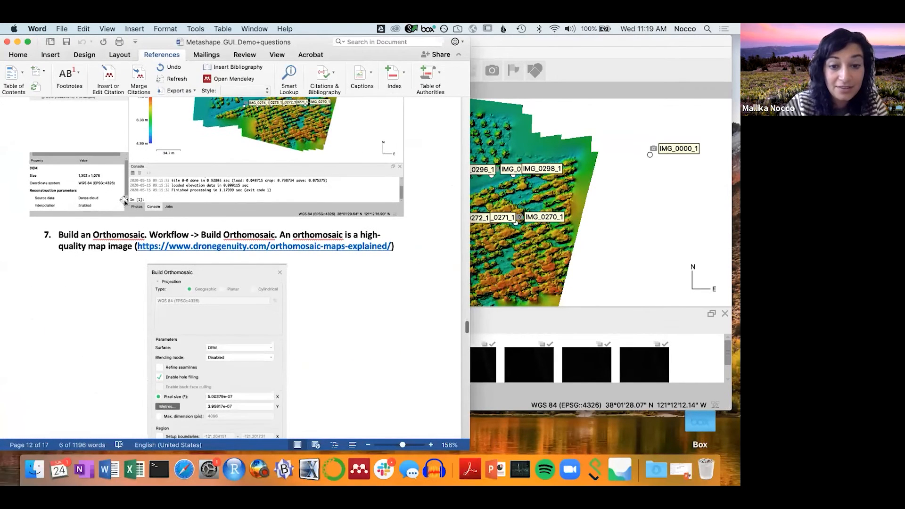
{"action": "scroll", "coordinate": [124, 200], "scroll_direction": "down", "scroll_amount": 4}
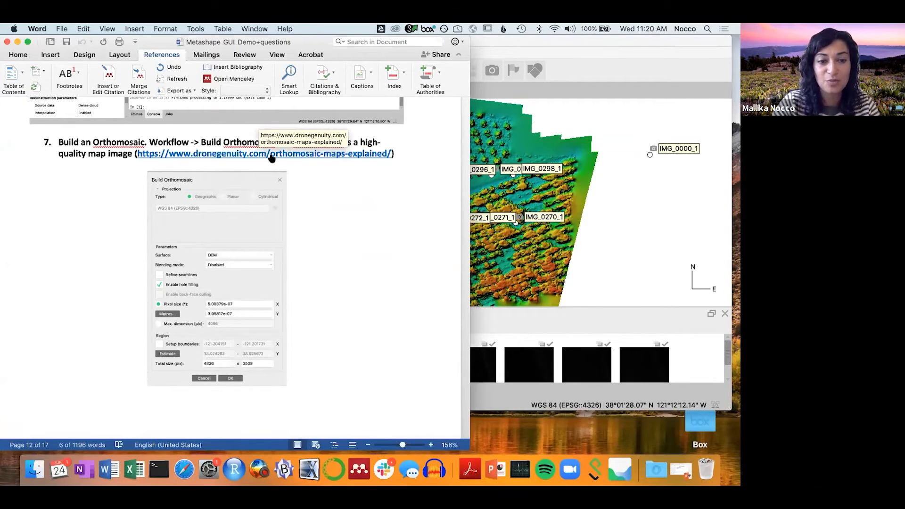
{"action": "scroll", "coordinate": [346, 308], "scroll_direction": "down", "scroll_amount": 1}
{"action": "scroll", "coordinate": [345, 309], "scroll_direction": "down", "scroll_amount": 3}
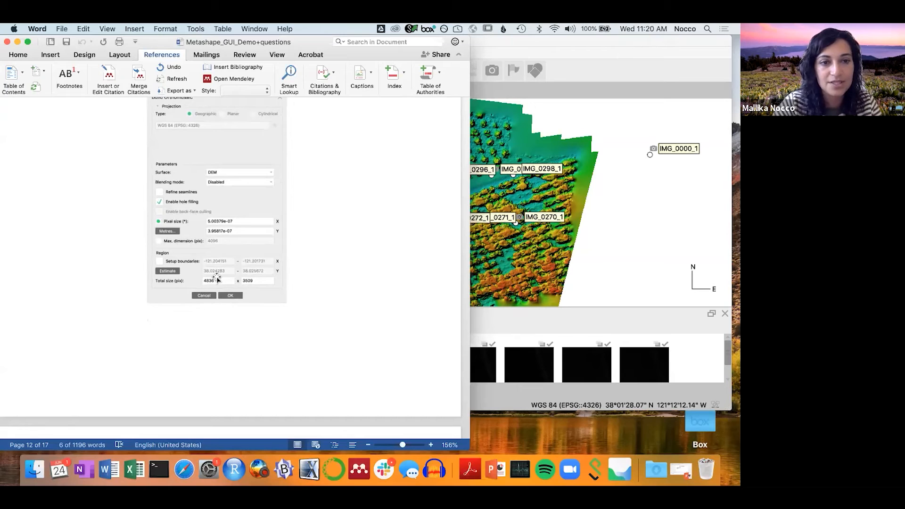
{"action": "scroll", "coordinate": [216, 278], "scroll_direction": "up", "scroll_amount": 5}
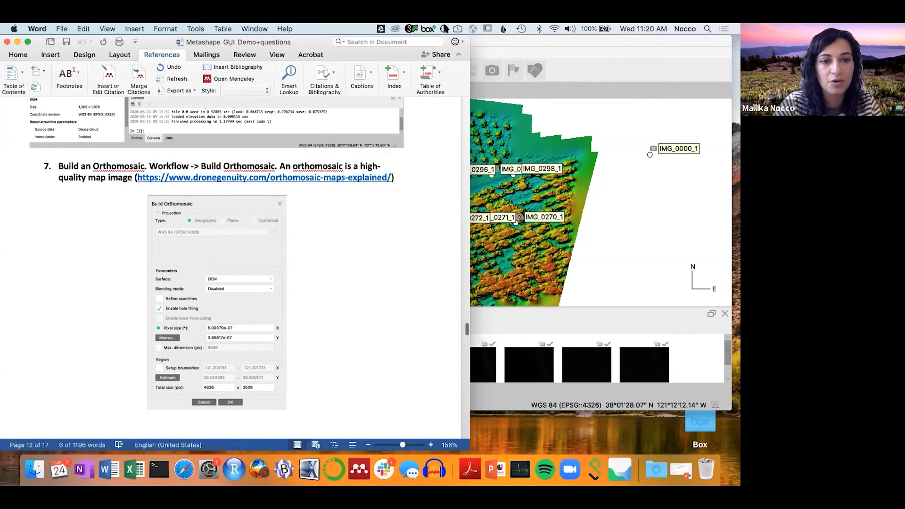
Return to Metashape, open the Build Orthomosaic settings and place them beside the Word guide for comparison
{"action": "left_click", "coordinate": [613, 36]}
{"action": "left_click", "coordinate": [173, 29]}
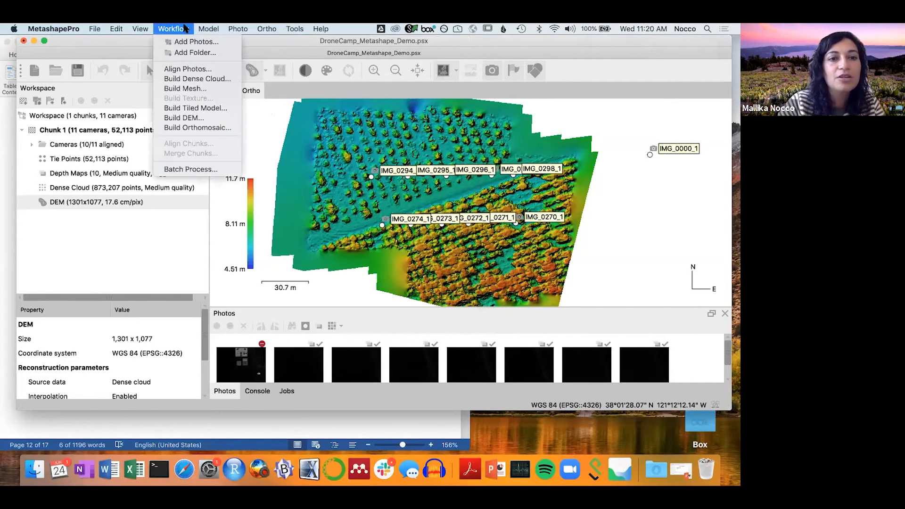
{"action": "left_click", "coordinate": [212, 128]}
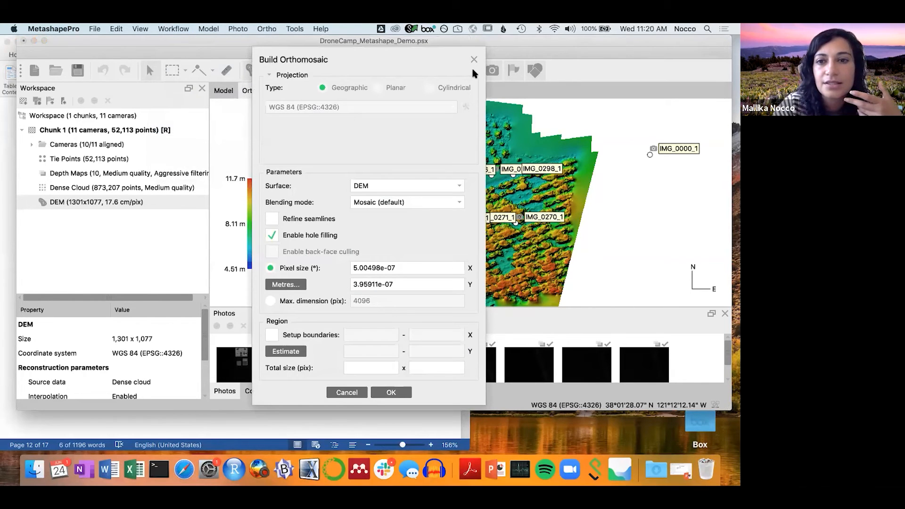
{"action": "left_click_drag", "start_coordinate": [478, 71], "coordinate": [689, 100]}
{"action": "left_click", "coordinate": [8, 196]}
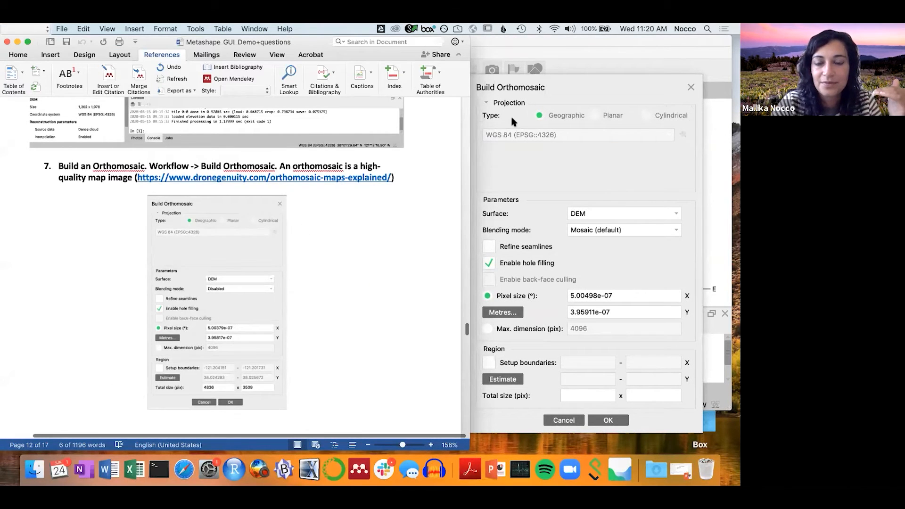
Set the orthomosaic blending mode to Disabled and estimate the region boundaries and total size, checking against the guide
{"action": "left_click", "coordinate": [603, 231]}
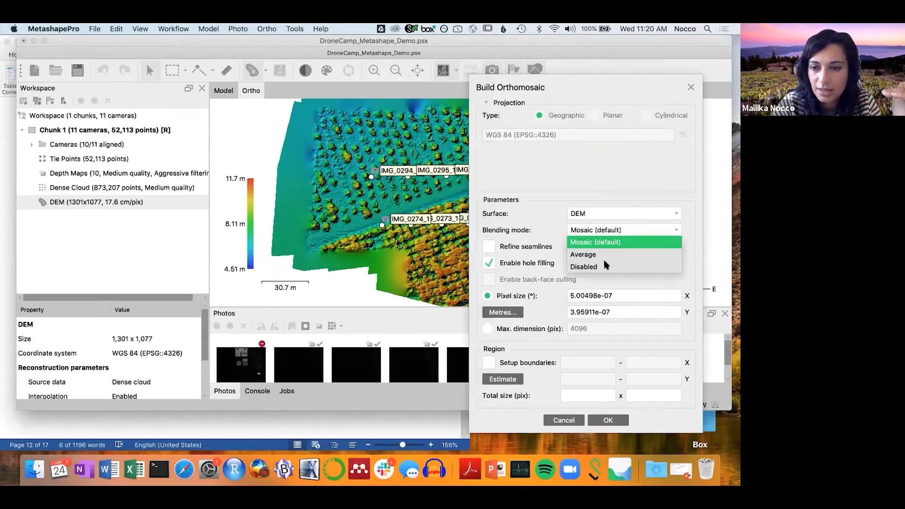
{"action": "left_click", "coordinate": [596, 266]}
{"action": "left_click", "coordinate": [270, 424]}
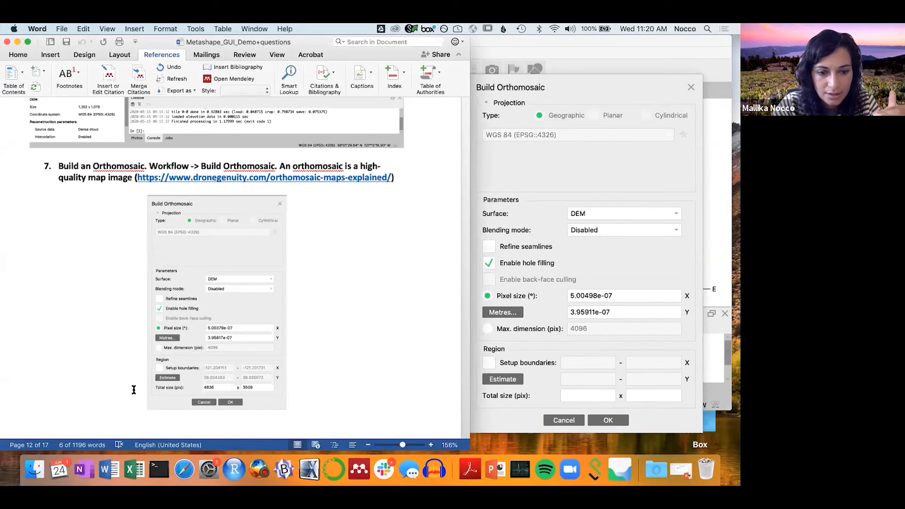
{"action": "left_click", "coordinate": [500, 378]}
{"action": "left_click", "coordinate": [392, 428]}
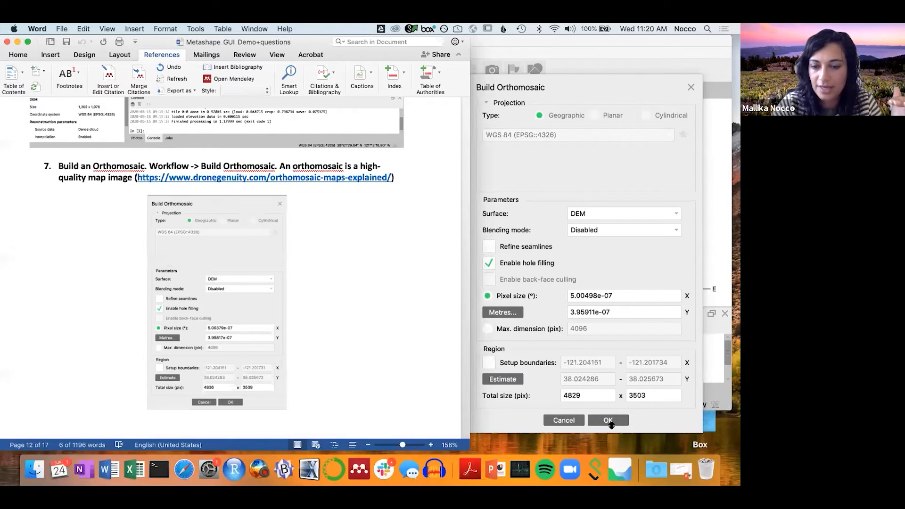
Build the orthomosaic with the chosen settings and display the finished orthomosaic in the ortho view
{"action": "left_click", "coordinate": [609, 420]}
{"action": "left_click", "coordinate": [609, 421]}
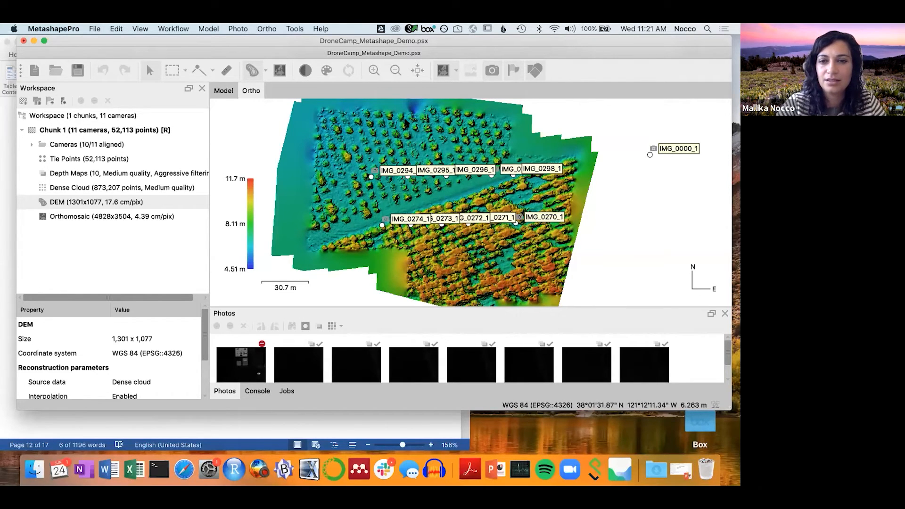
{"action": "double_click", "coordinate": [80, 215]}
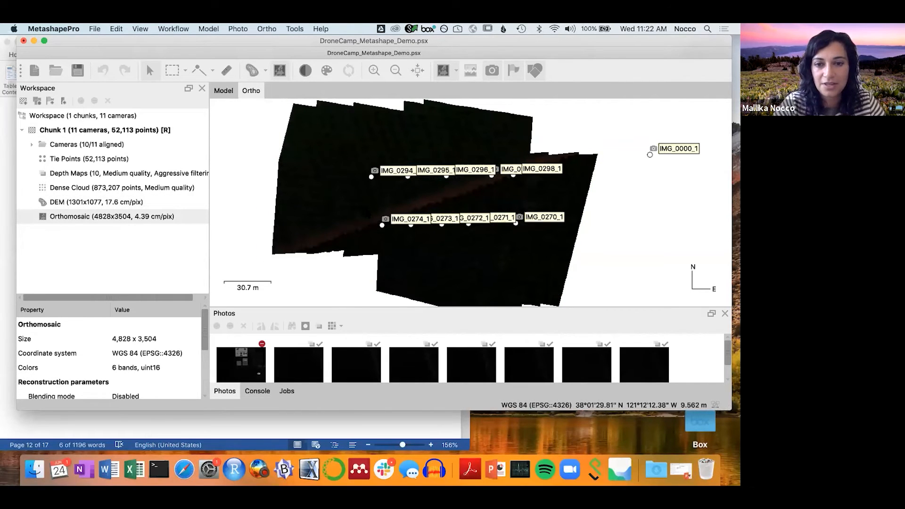
{"action": "left_click", "coordinate": [222, 91]}
{"action": "left_click", "coordinate": [254, 90]}
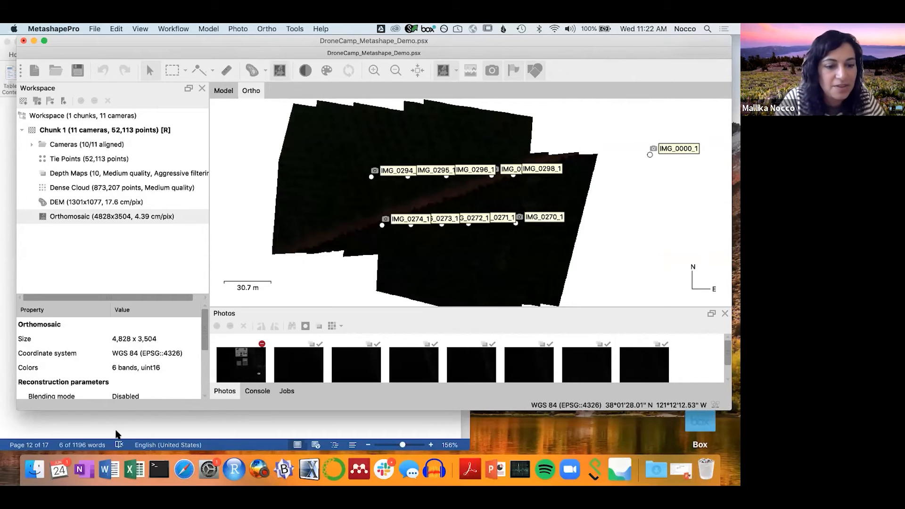
Switch to the Word guide and review the expected orthomosaic output and the step 8 NDVI and temperature formulas
{"action": "left_click", "coordinate": [117, 430]}
{"action": "scroll", "coordinate": [121, 322], "scroll_direction": "down", "scroll_amount": 10}
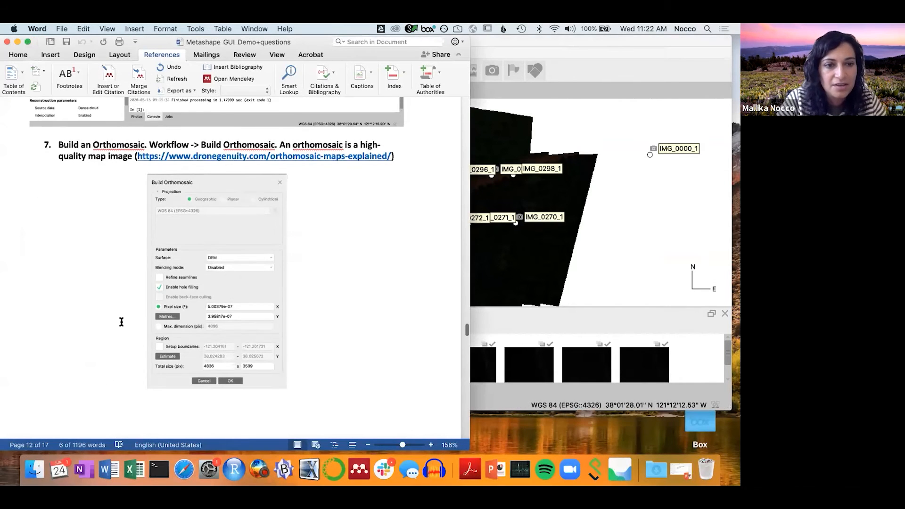
{"action": "scroll", "coordinate": [121, 322], "scroll_direction": "down", "scroll_amount": 10}
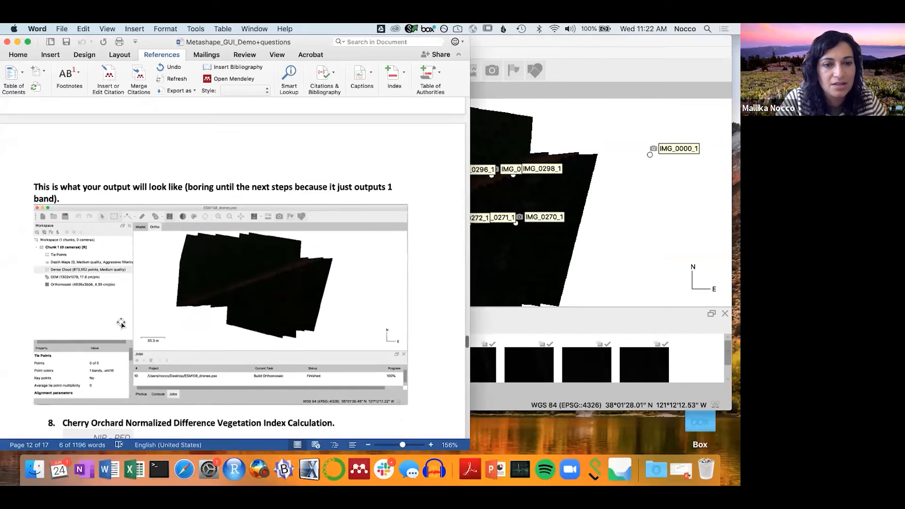
{"action": "scroll", "coordinate": [121, 322], "scroll_direction": "down", "scroll_amount": 2}
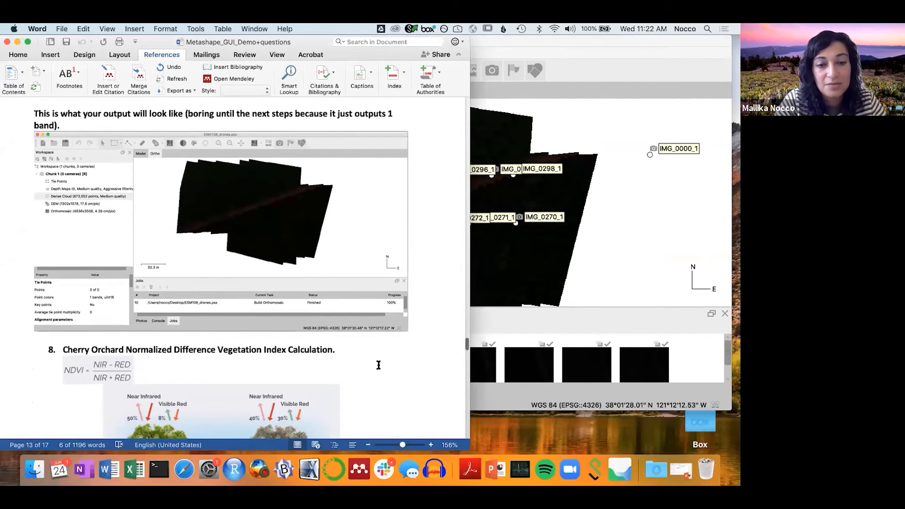
{"action": "scroll", "coordinate": [377, 366], "scroll_direction": "down", "scroll_amount": 1}
{"action": "scroll", "coordinate": [379, 365], "scroll_direction": "down", "scroll_amount": 11}
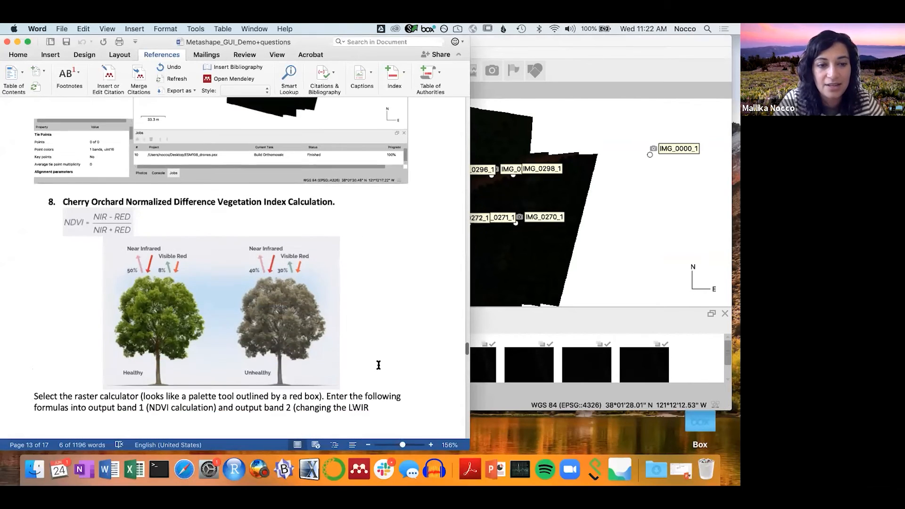
{"action": "scroll", "coordinate": [378, 365], "scroll_direction": "up", "scroll_amount": 1}
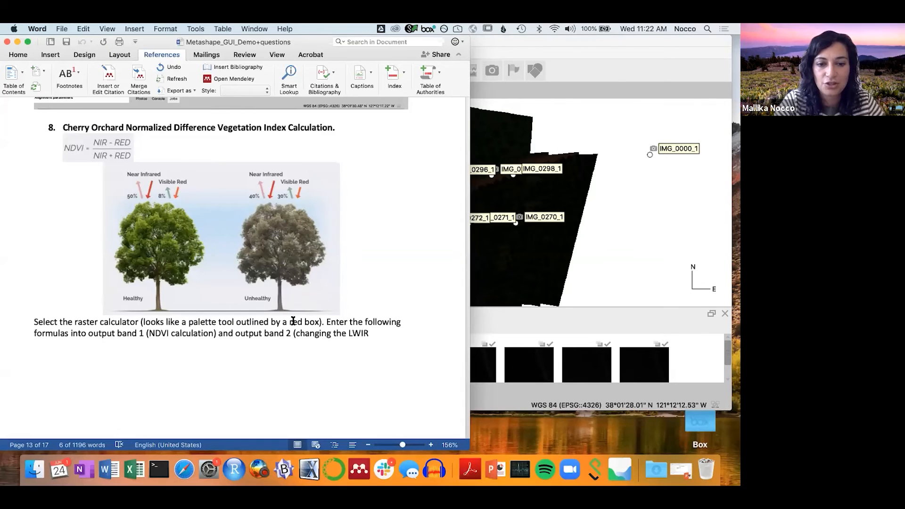
{"action": "scroll", "coordinate": [292, 320], "scroll_direction": "down", "scroll_amount": 5}
{"action": "scroll", "coordinate": [292, 321], "scroll_direction": "down", "scroll_amount": 10}
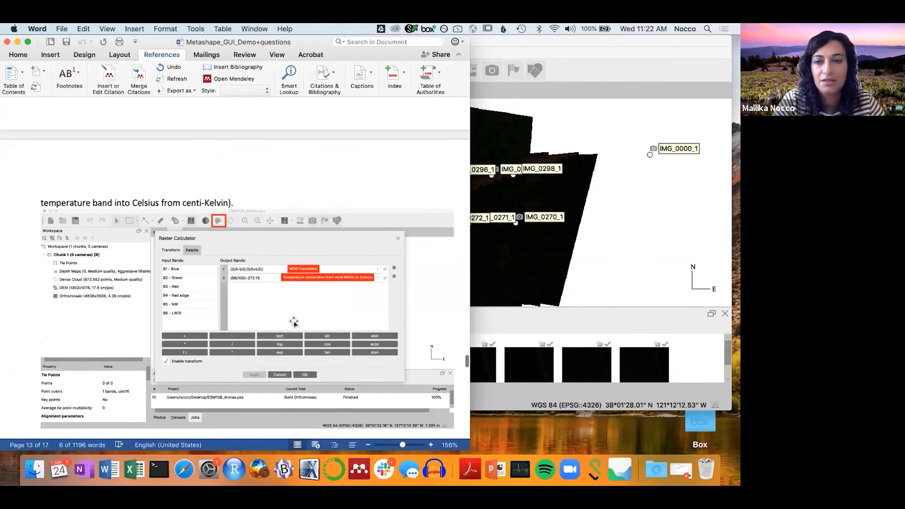
{"action": "scroll", "coordinate": [240, 315], "scroll_direction": "up", "scroll_amount": 4}
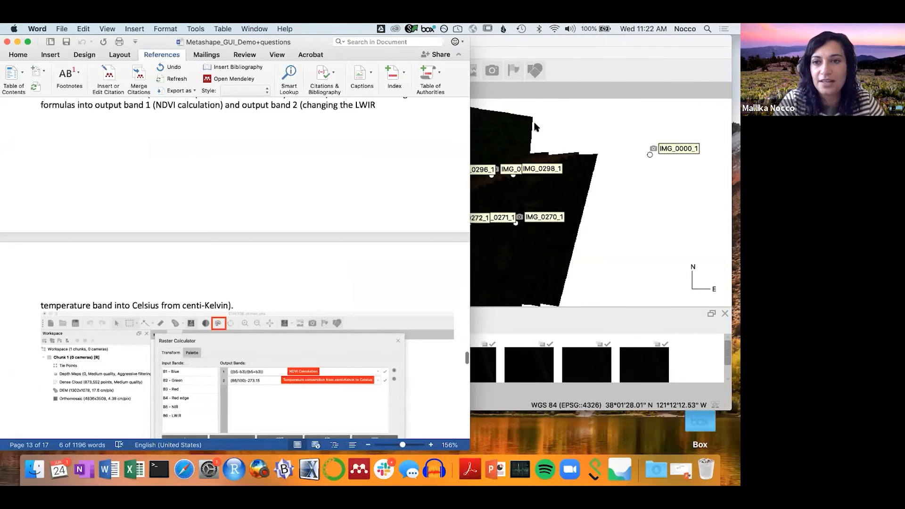
Return to Metashape and open the Raster Calculator for the orthomosaic, ready for entering band expressions
{"action": "left_click", "coordinate": [614, 71]}
{"action": "left_click_drag", "start_coordinate": [620, 40], "coordinate": [604, 65]}
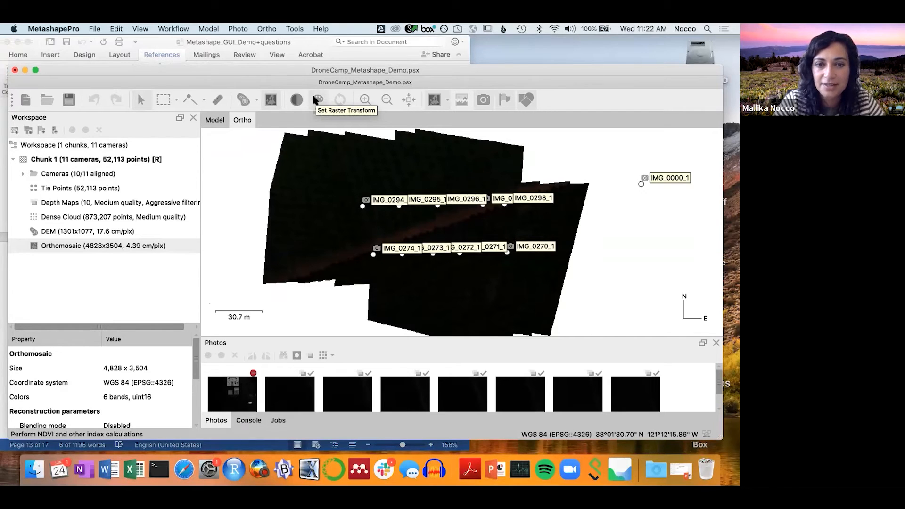
{"action": "left_click", "coordinate": [316, 99]}
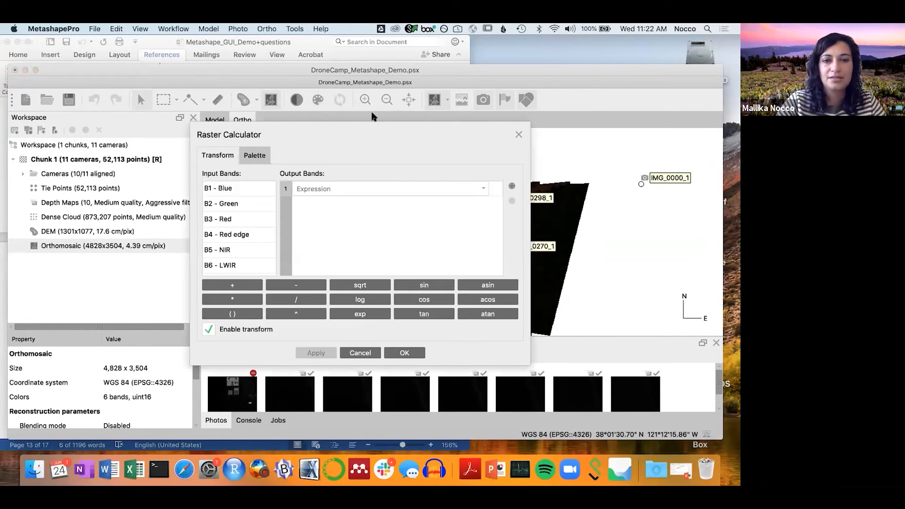
{"action": "left_click_drag", "start_coordinate": [494, 128], "coordinate": [494, 115]}
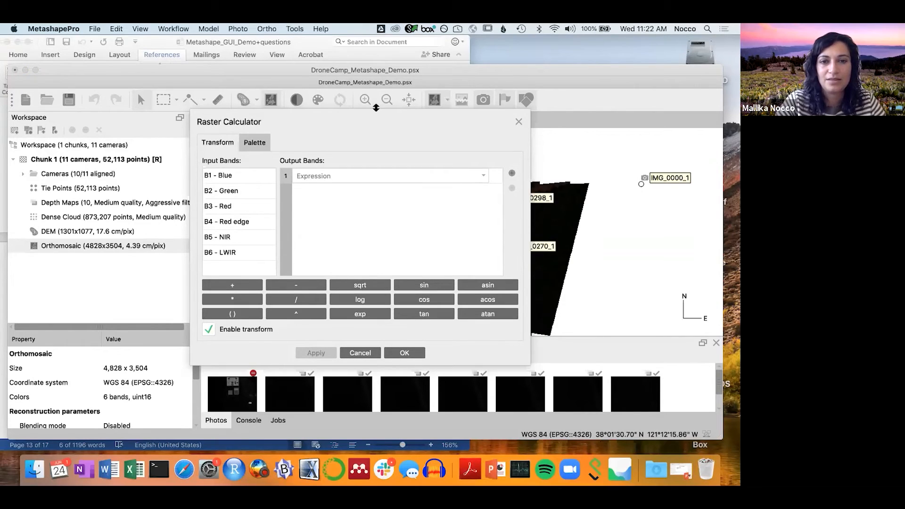
{"action": "left_click_drag", "start_coordinate": [367, 118], "coordinate": [513, 85]}
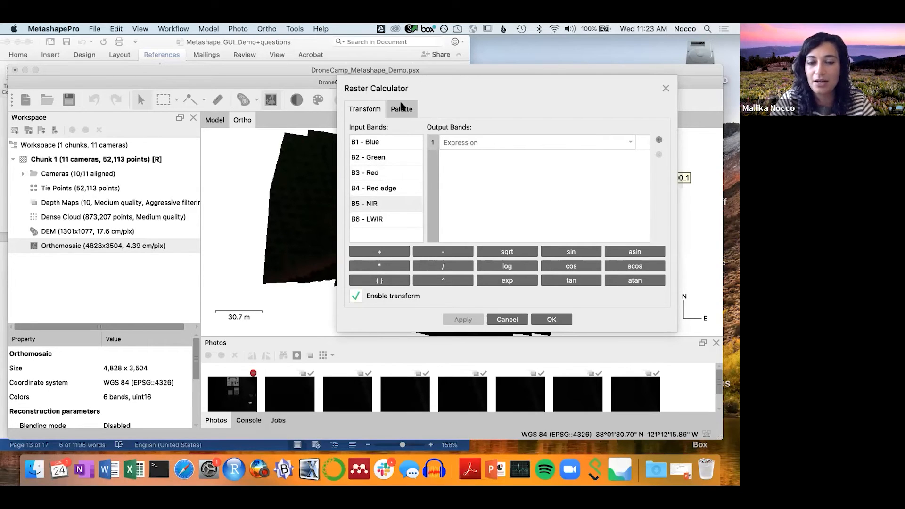
{"action": "left_click", "coordinate": [401, 107]}
{"action": "left_click", "coordinate": [372, 108]}
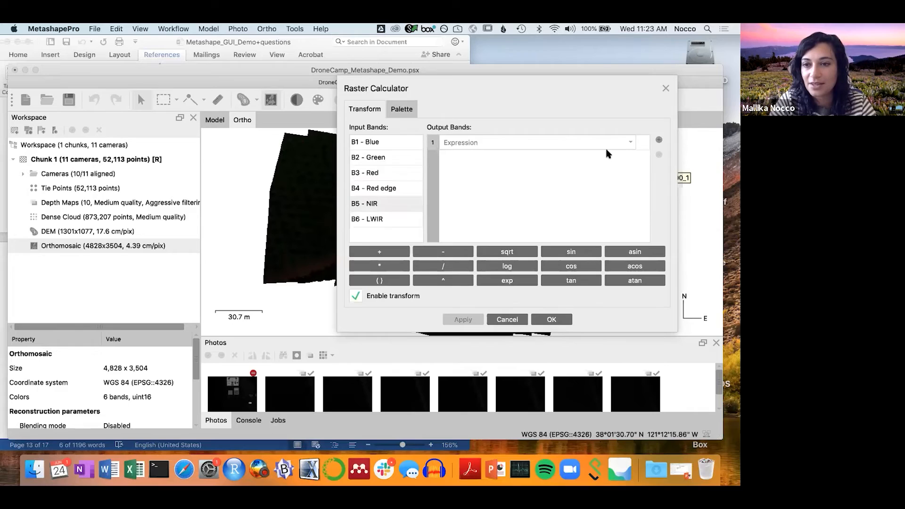
Set output band 1 to the NDVI expression ((b5-b3)/(b5+b3))/32768 and apply the transform to the orthomosaic
{"action": "left_click", "coordinate": [630, 142]}
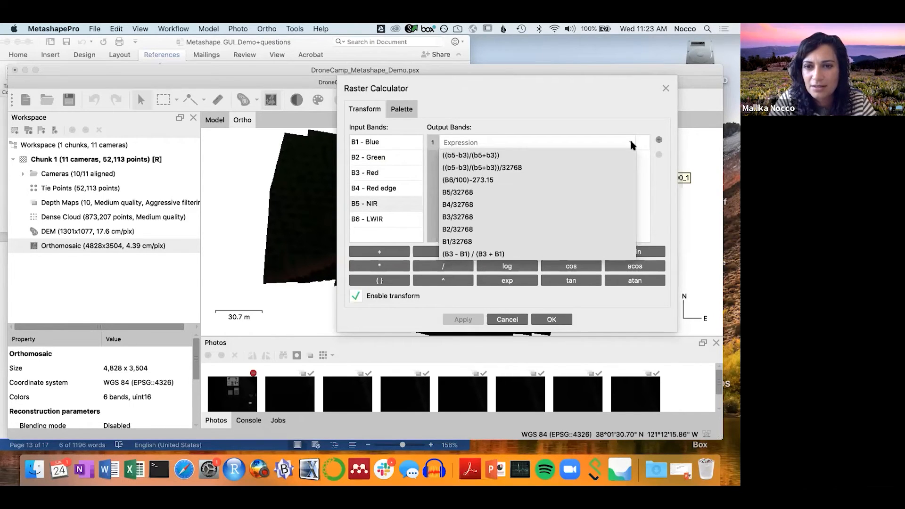
{"action": "left_click", "coordinate": [551, 167]}
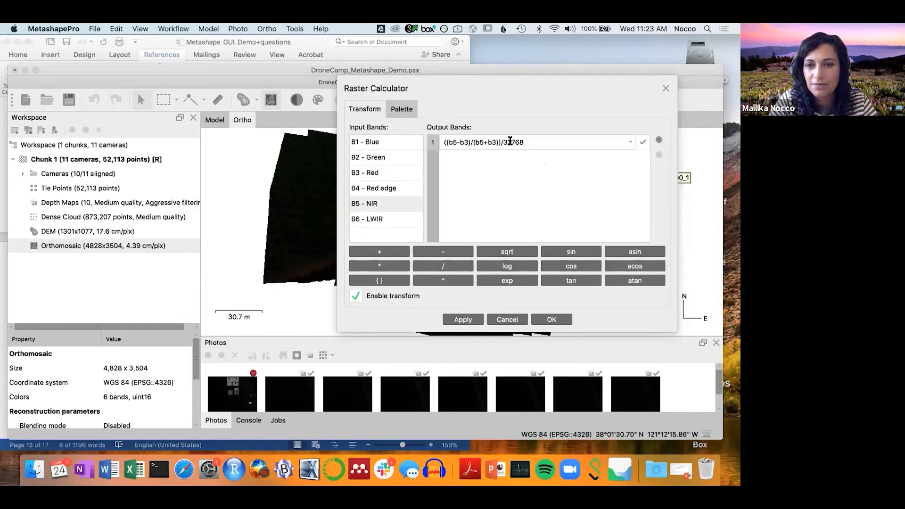
{"action": "left_click_drag", "start_coordinate": [503, 141], "coordinate": [535, 138]}
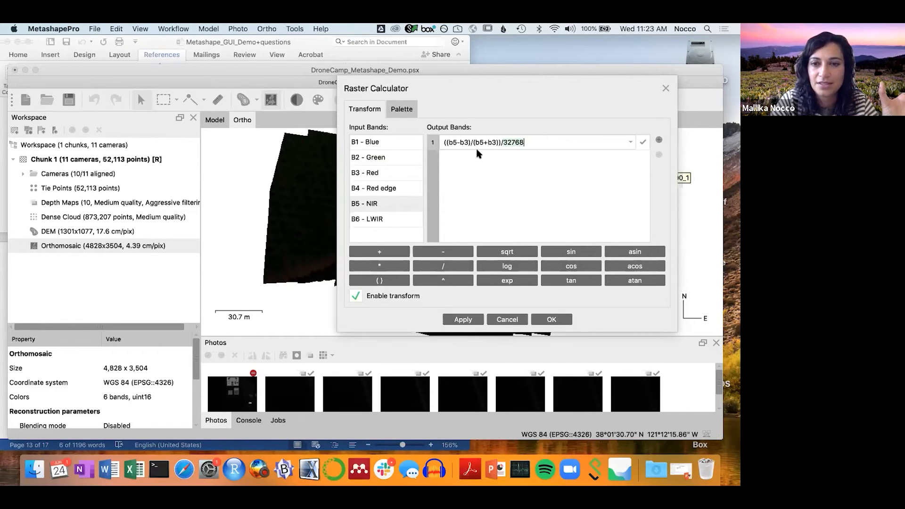
{"action": "left_click", "coordinate": [469, 320]}
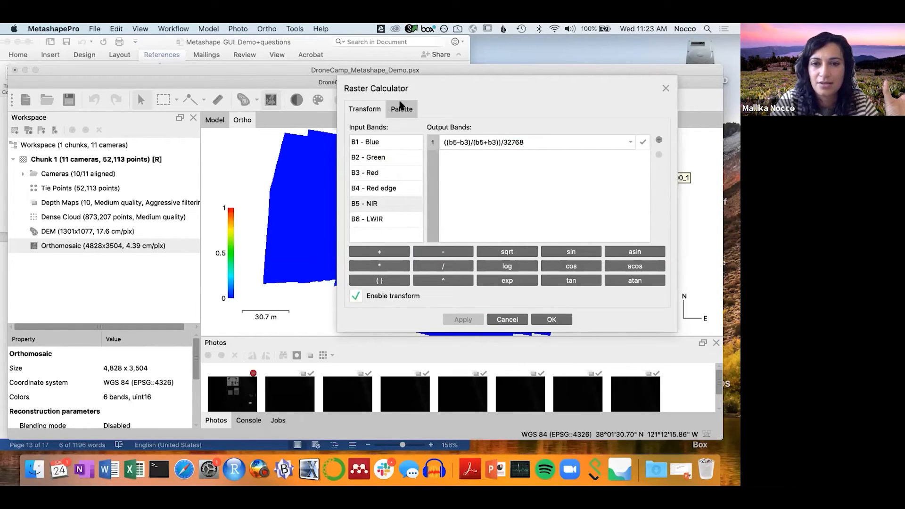
Colour band B1 with the NDVI palette, fit its range automatically, and accept the raster settings
{"action": "left_click", "coordinate": [401, 109]}
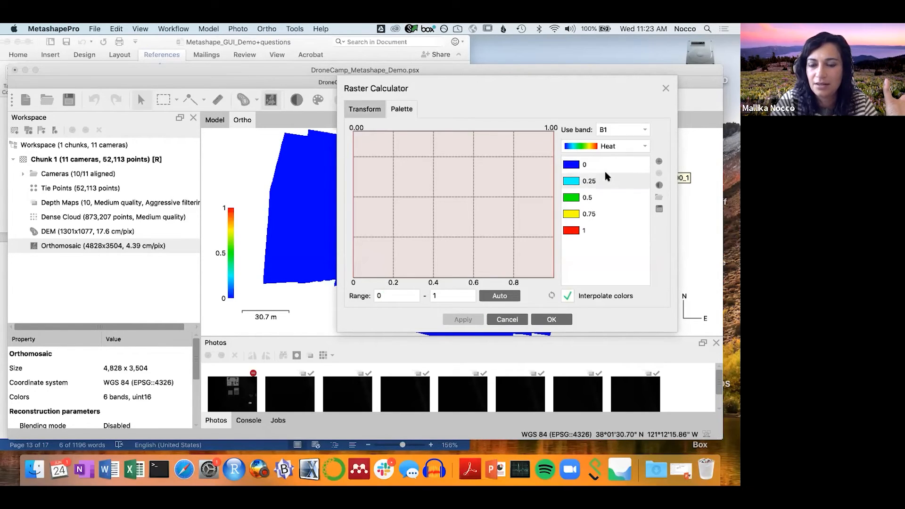
{"action": "left_click", "coordinate": [615, 147]}
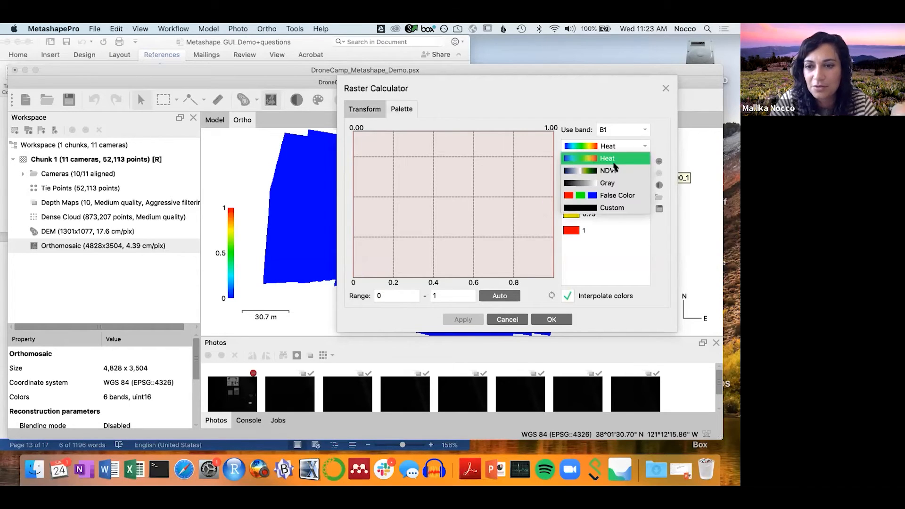
{"action": "left_click", "coordinate": [612, 170]}
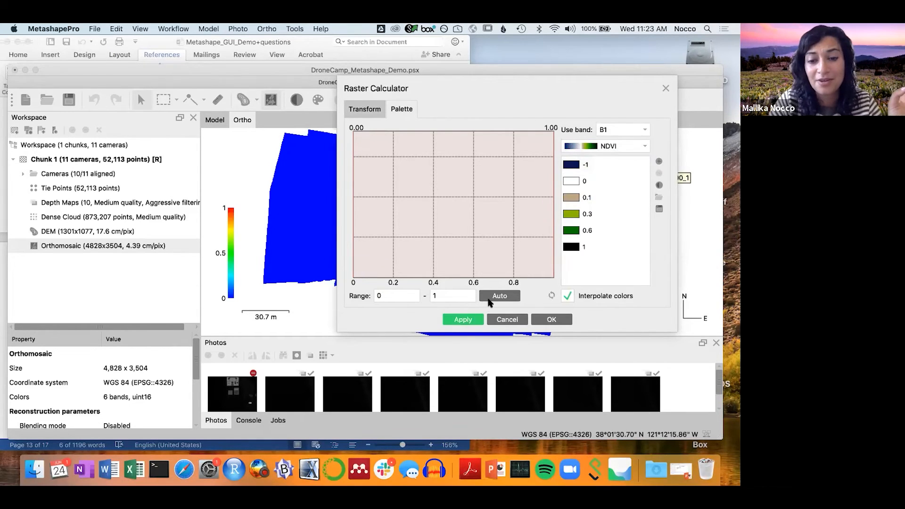
{"action": "left_click", "coordinate": [500, 295]}
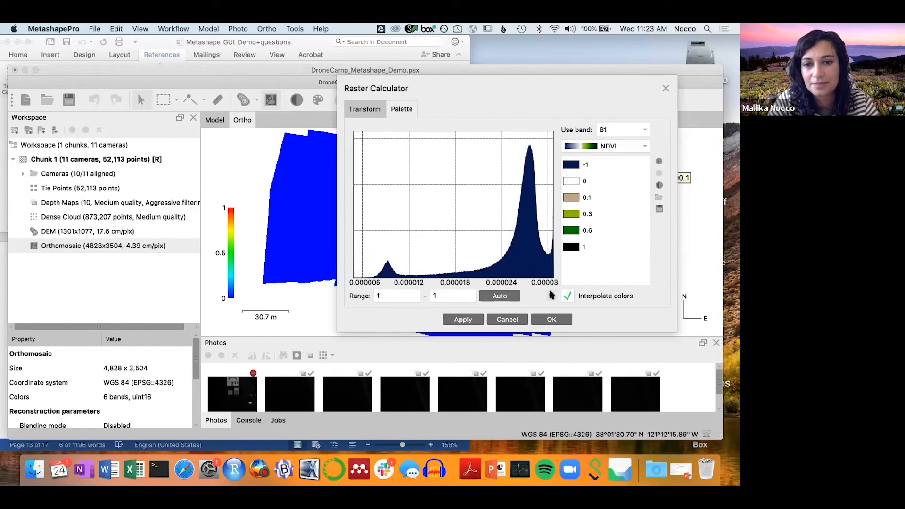
{"action": "left_click", "coordinate": [502, 295]}
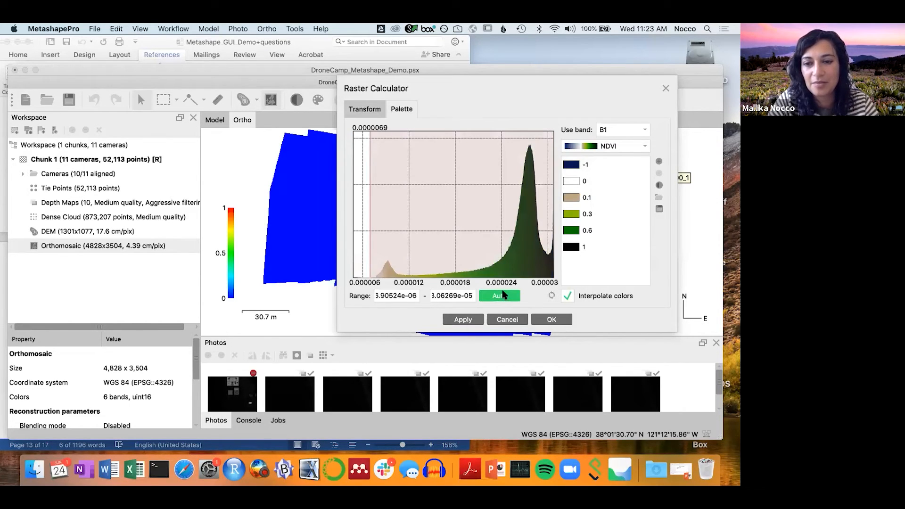
{"action": "left_click", "coordinate": [552, 319]}
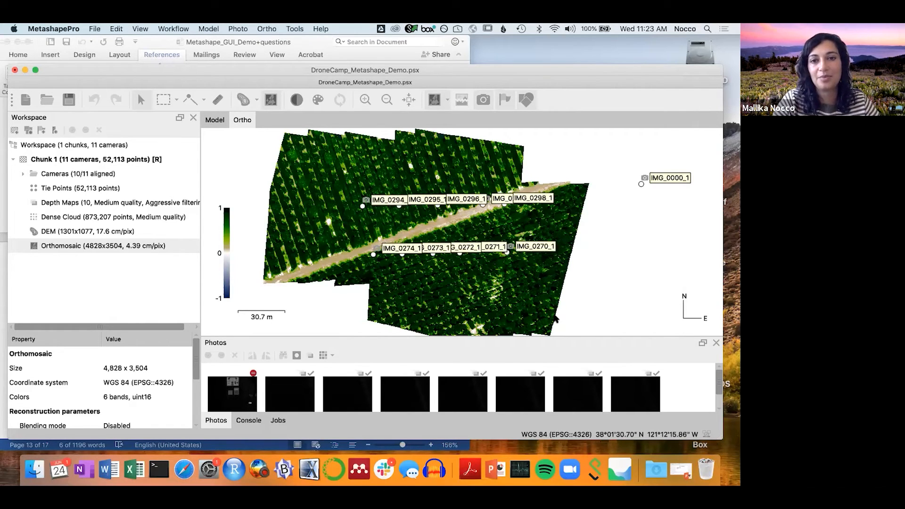
{"action": "left_click_drag", "start_coordinate": [530, 68], "coordinate": [535, 53]}
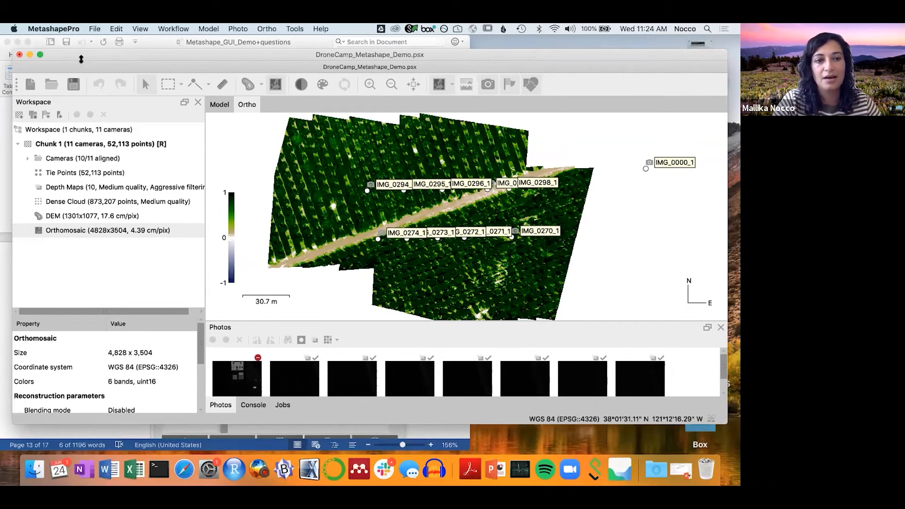
{"action": "left_click_drag", "start_coordinate": [97, 59], "coordinate": [94, 47]}
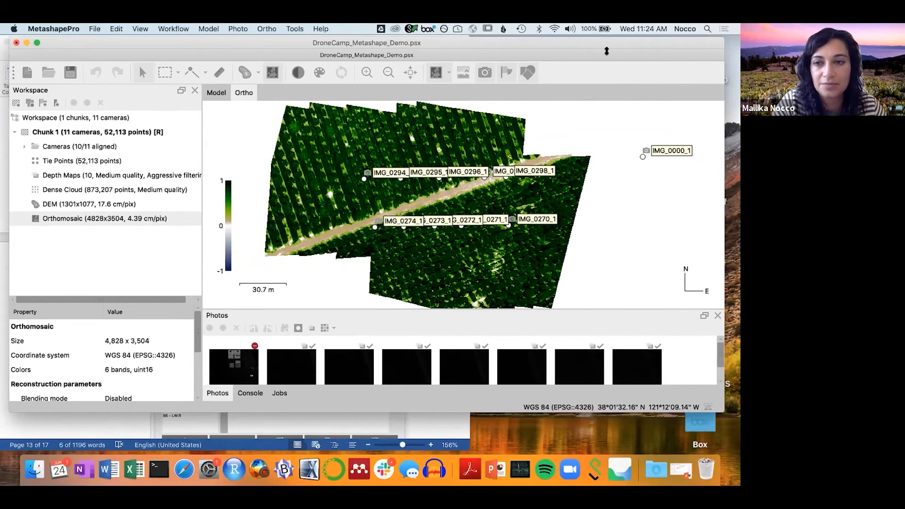
{"action": "left_click_drag", "start_coordinate": [601, 68], "coordinate": [609, 91]}
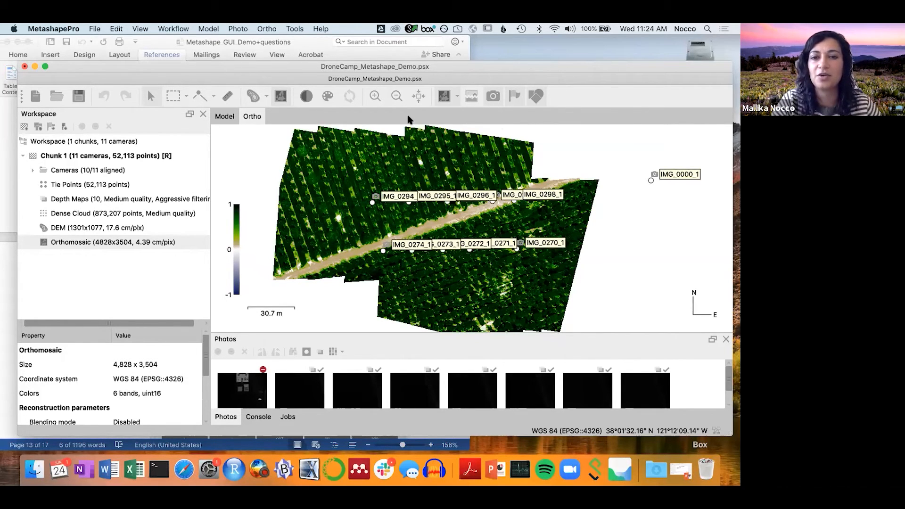
Reopen the Raster Calculator, add a second output band with the Celsius temperature expression (B6/100)-273.15, and apply it
{"action": "left_click", "coordinate": [328, 96]}
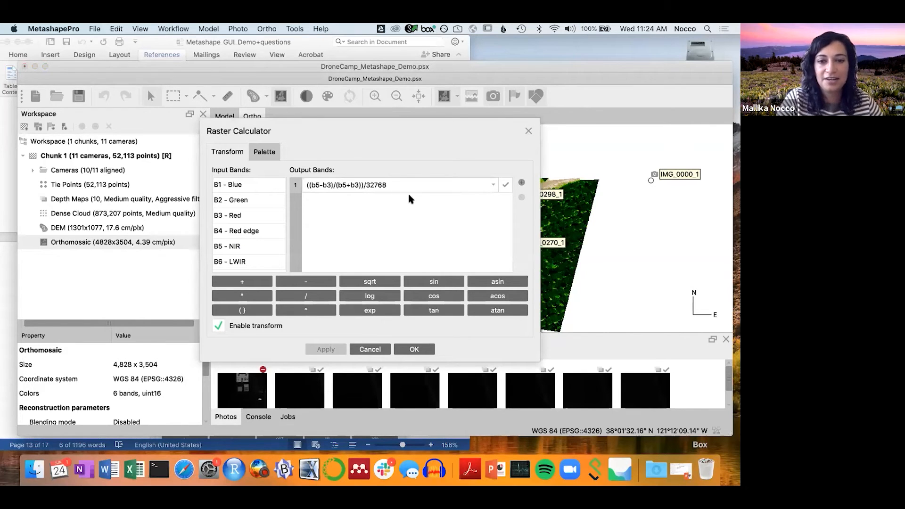
{"action": "triple_click", "coordinate": [321, 184]}
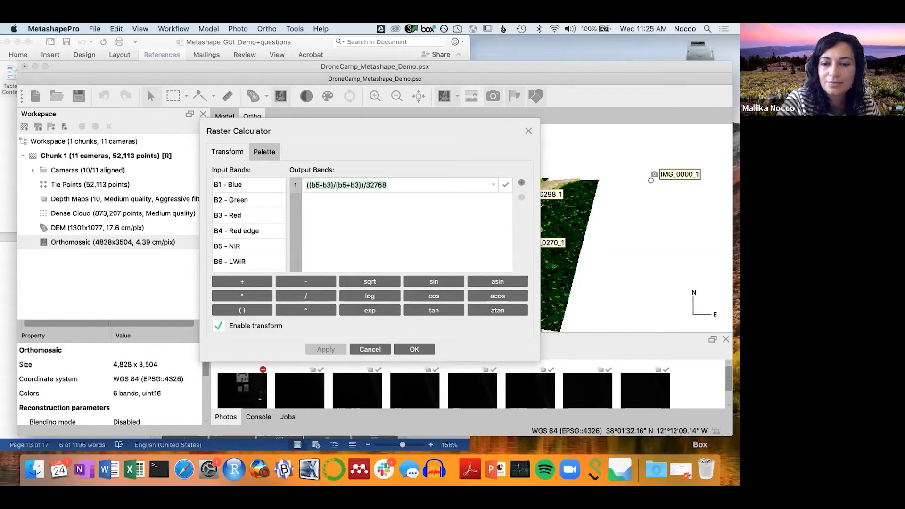
{"action": "left_click", "coordinate": [343, 225]}
{"action": "left_click_drag", "start_coordinate": [363, 130], "coordinate": [198, 95]}
{"action": "left_click", "coordinate": [356, 148]}
{"action": "left_click", "coordinate": [328, 166]}
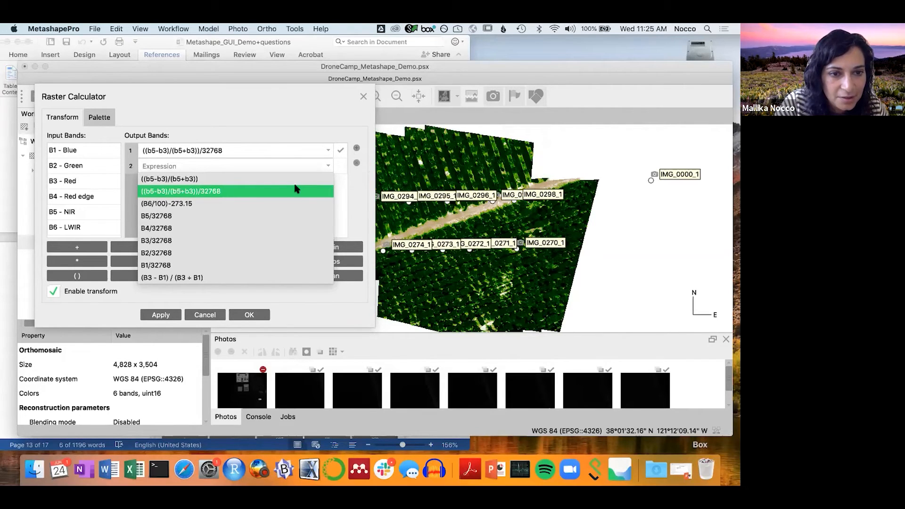
{"action": "left_click", "coordinate": [279, 202]}
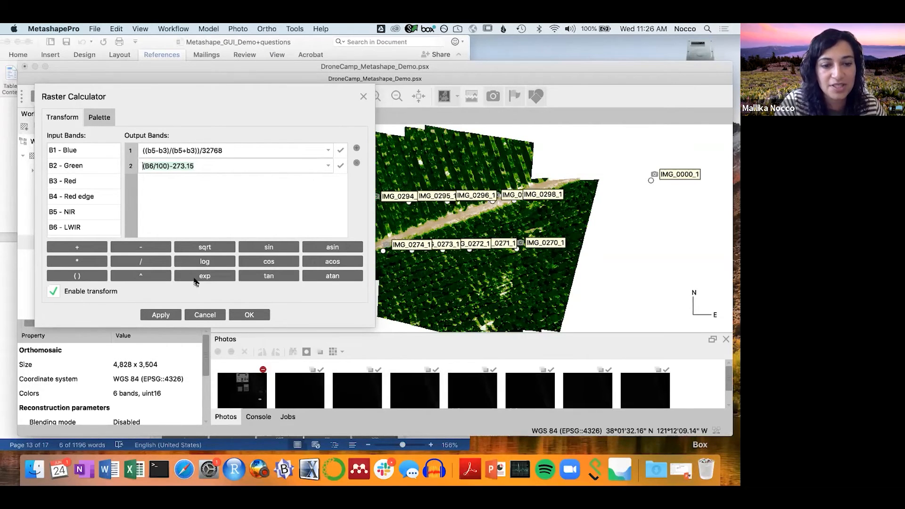
{"action": "left_click", "coordinate": [164, 315]}
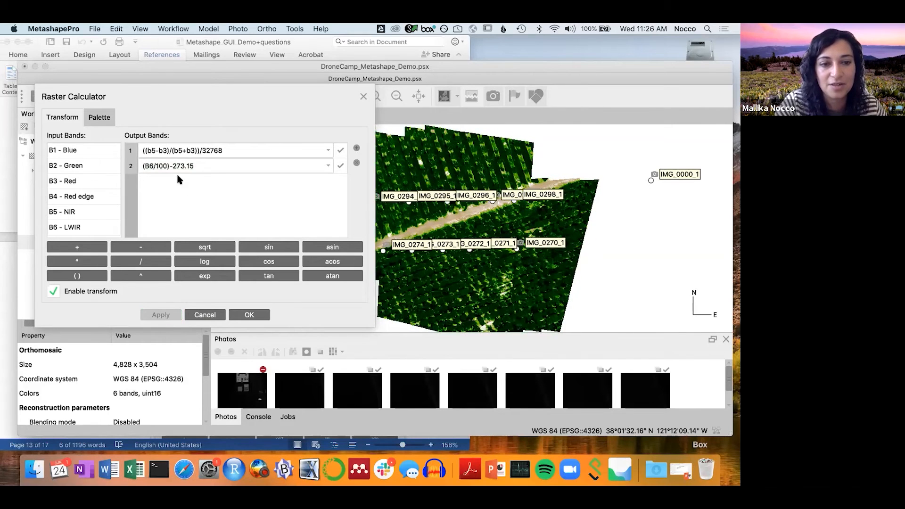
Review the Raster Calculator's palette settings for band B1 with the NDVI colours and an automatically fitted range
{"action": "left_click", "coordinate": [97, 119]}
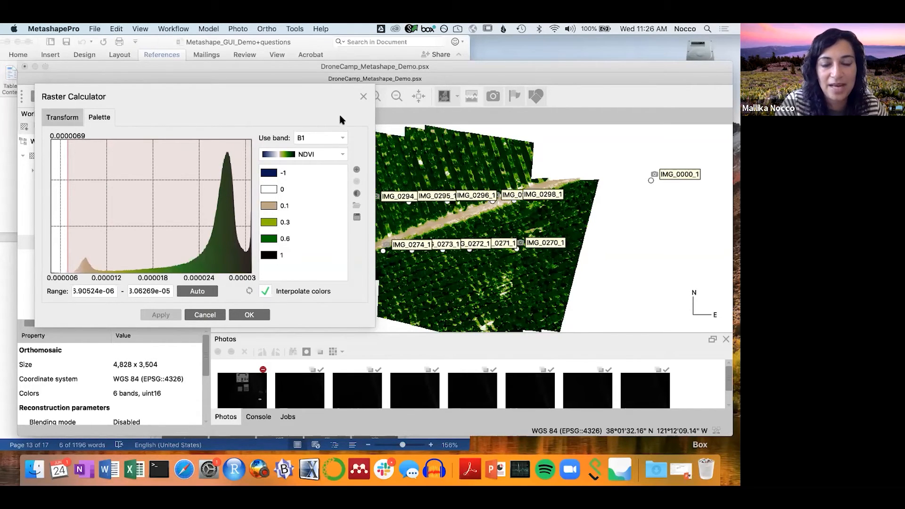
{"action": "left_click", "coordinate": [342, 135]}
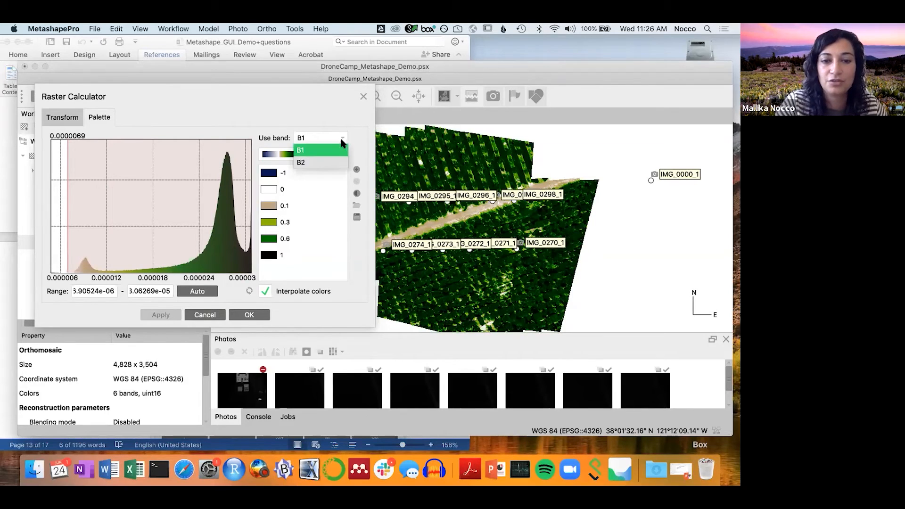
{"action": "left_click", "coordinate": [335, 150]}
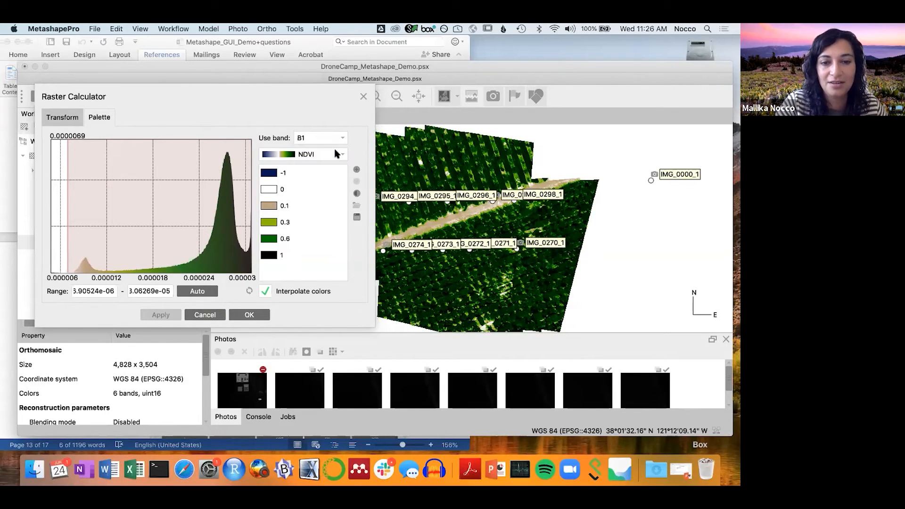
{"action": "left_click", "coordinate": [342, 154]}
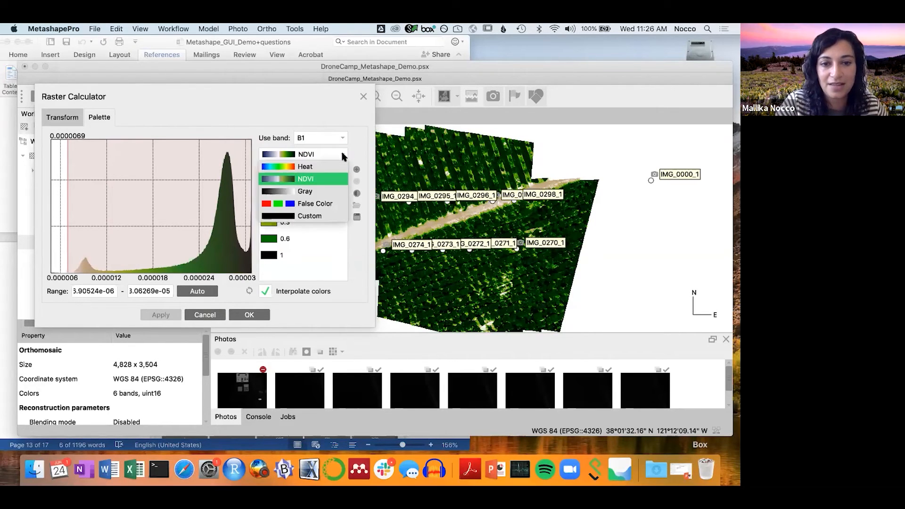
{"action": "left_click", "coordinate": [337, 178]}
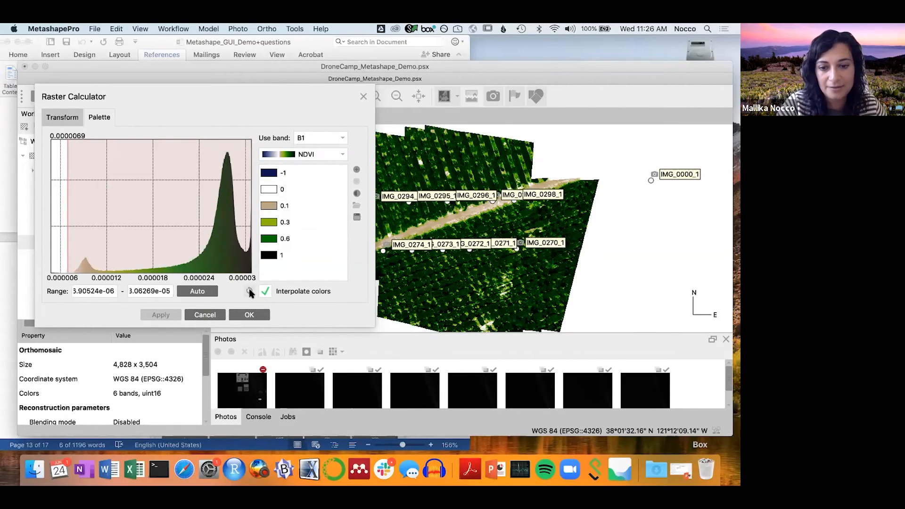
{"action": "left_click", "coordinate": [196, 291]}
{"action": "left_click", "coordinate": [158, 314]}
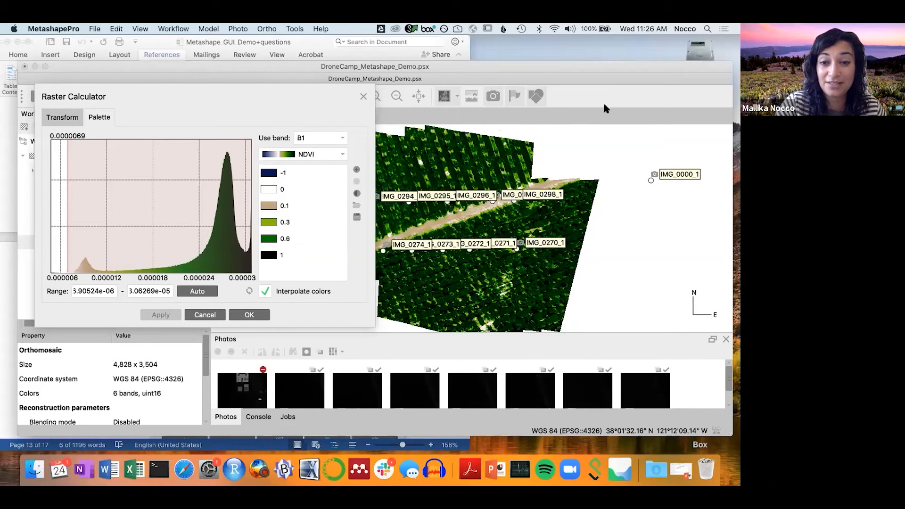
Move the Raster Calculator aside and examine the NDVI-coloured orthomosaic
{"action": "left_click_drag", "start_coordinate": [191, 114], "coordinate": [92, 155]}
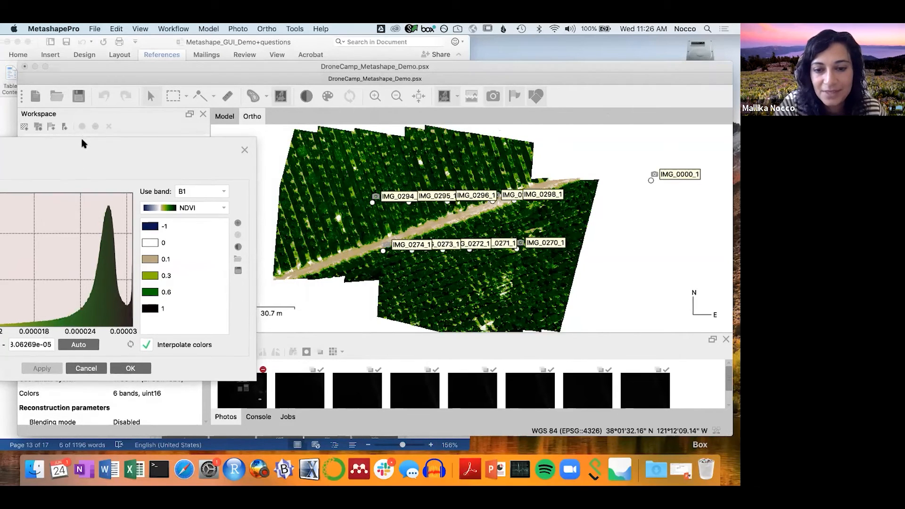
{"action": "left_click_drag", "start_coordinate": [74, 150], "coordinate": [62, 128]}
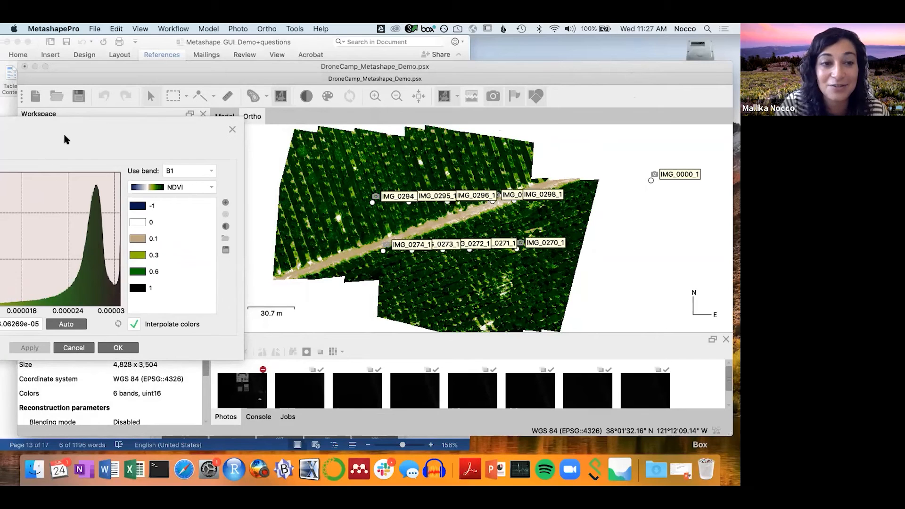
{"action": "left_click_drag", "start_coordinate": [73, 134], "coordinate": [89, 79]}
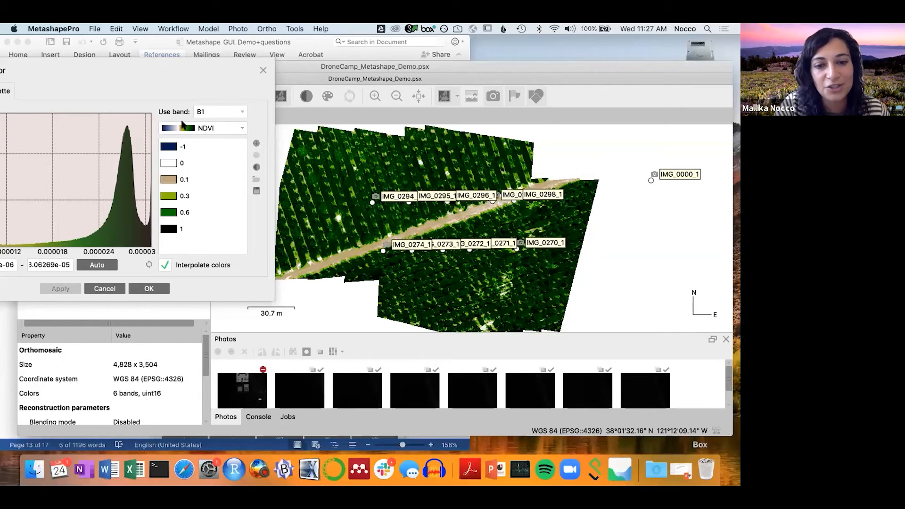
Choose the Heat palette for the orthomosaic and set the displayed band to B2, the temperature band
{"action": "left_click", "coordinate": [238, 134]}
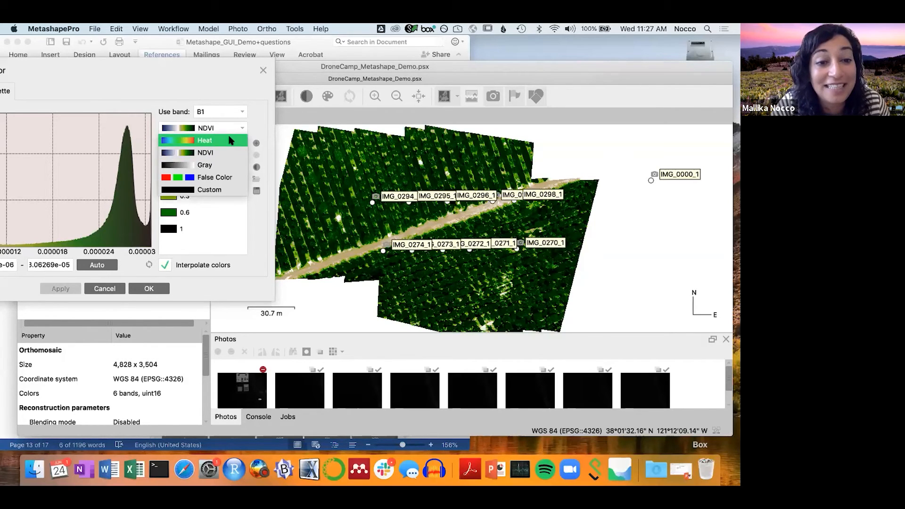
{"action": "left_click", "coordinate": [231, 140]}
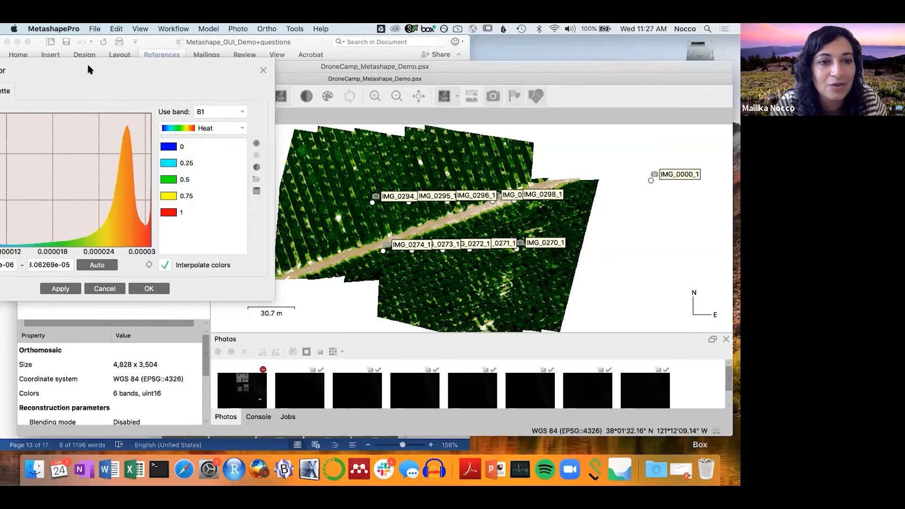
{"action": "left_click_drag", "start_coordinate": [168, 79], "coordinate": [143, 115]}
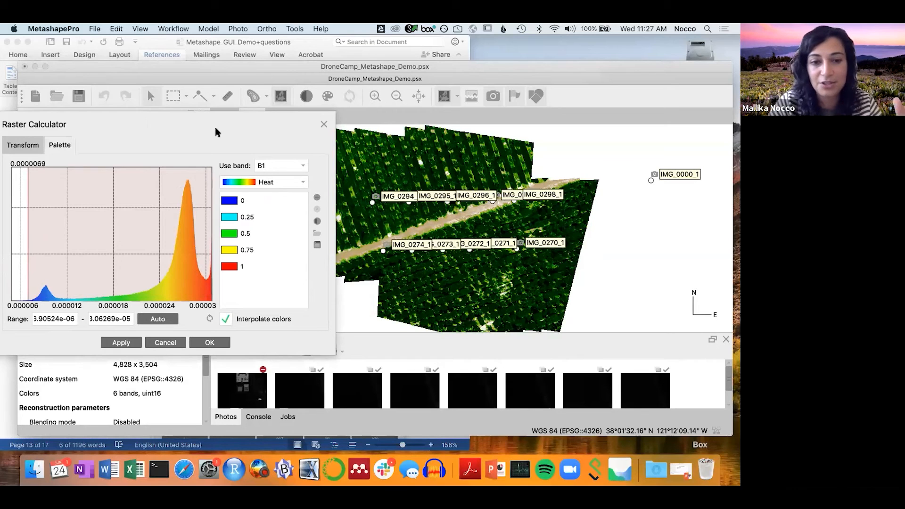
{"action": "left_click", "coordinate": [300, 182]}
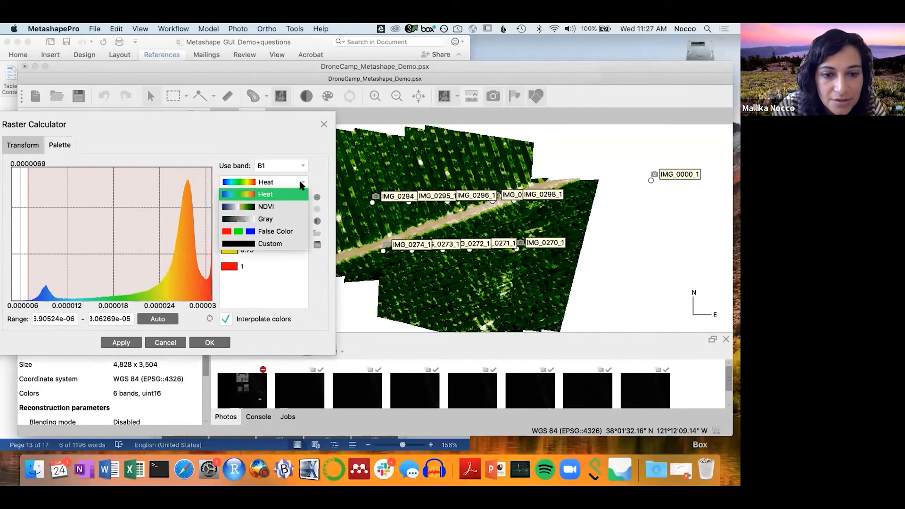
{"action": "left_click", "coordinate": [297, 193]}
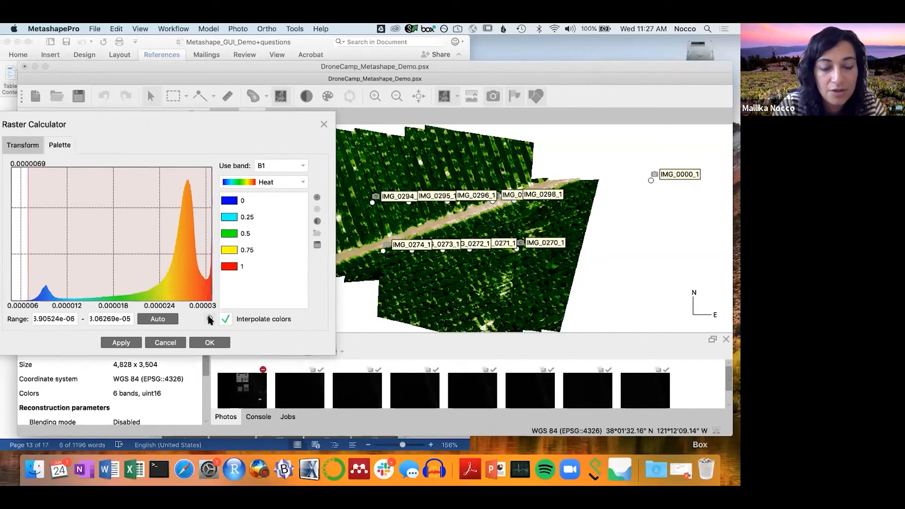
{"action": "left_click", "coordinate": [300, 166]}
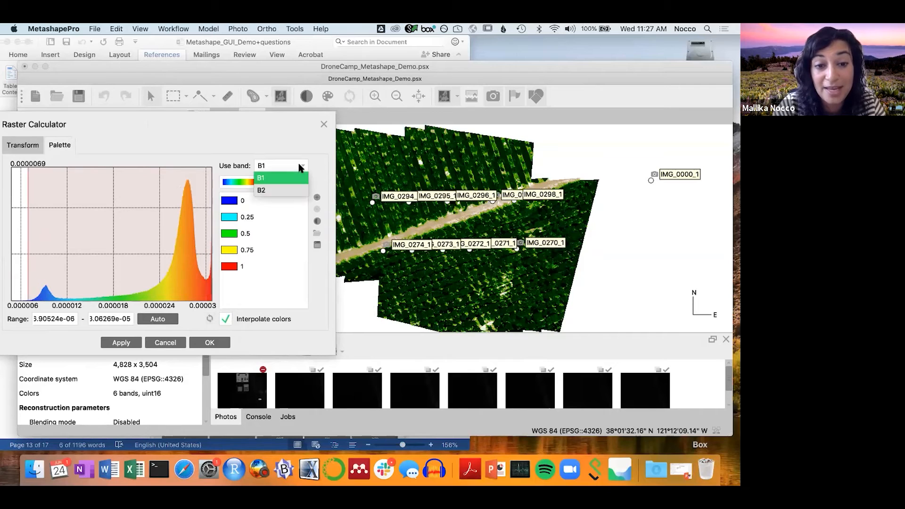
{"action": "left_click", "coordinate": [298, 189]}
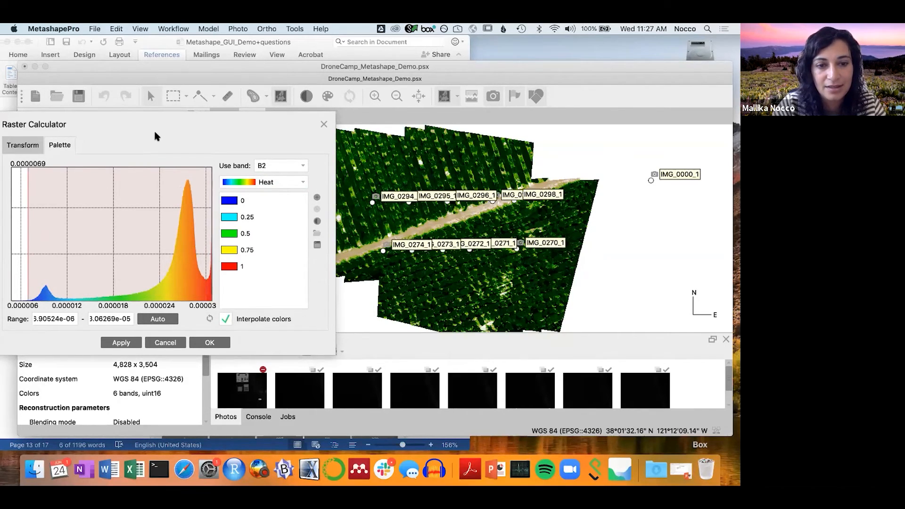
Refresh the B2 histogram, fit its range automatically, and apply the heat colouring, keeping the dialog clear of the map
{"action": "left_click_drag", "start_coordinate": [157, 137], "coordinate": [135, 102]}
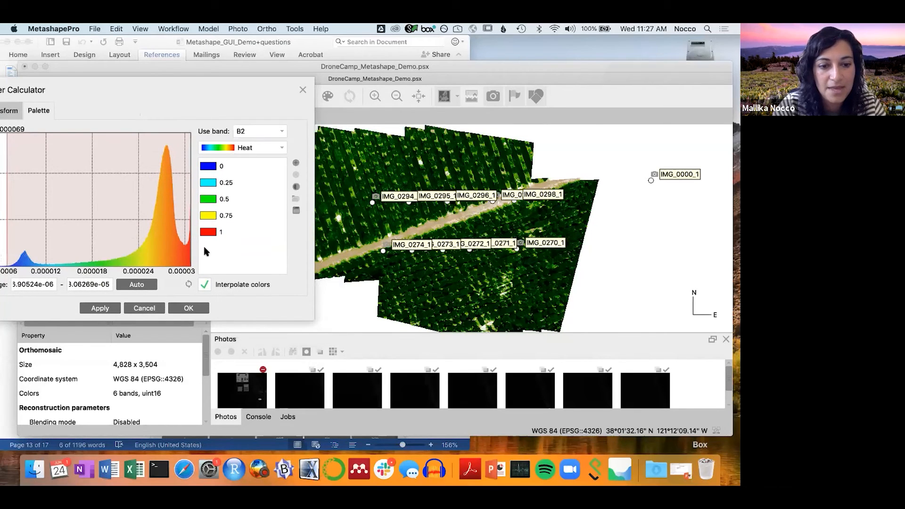
{"action": "left_click", "coordinate": [188, 284]}
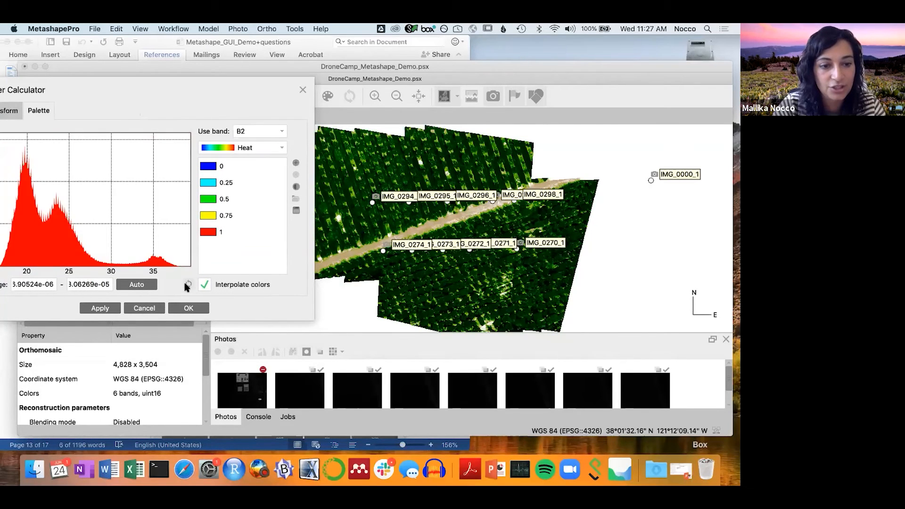
{"action": "left_click", "coordinate": [135, 285]}
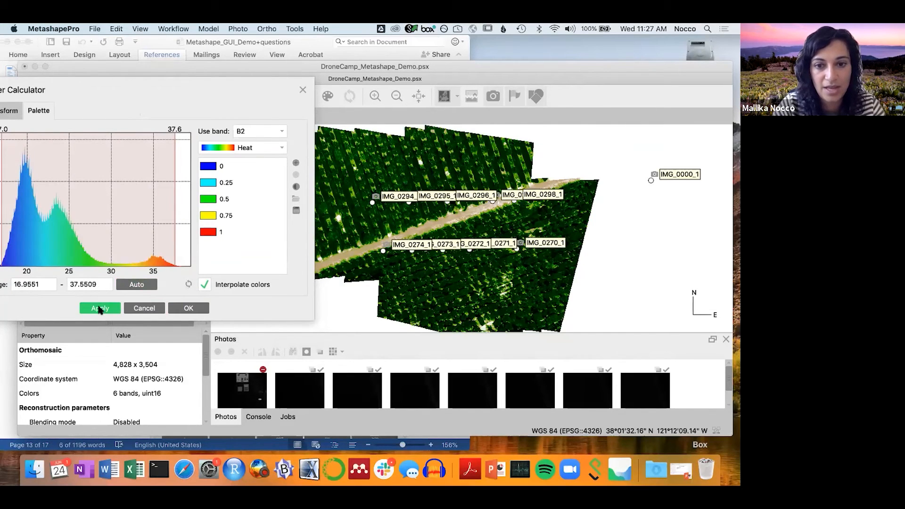
{"action": "left_click", "coordinate": [99, 309]}
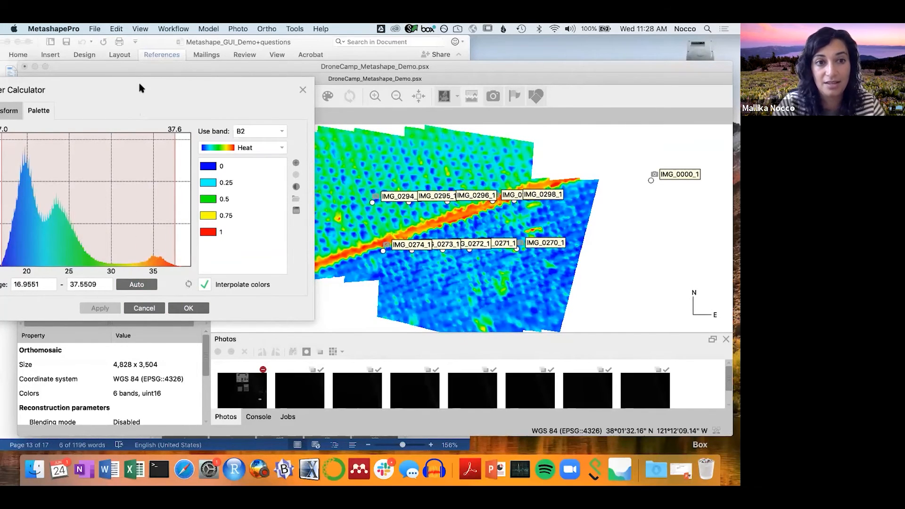
{"action": "left_click_drag", "start_coordinate": [135, 88], "coordinate": [96, 81]}
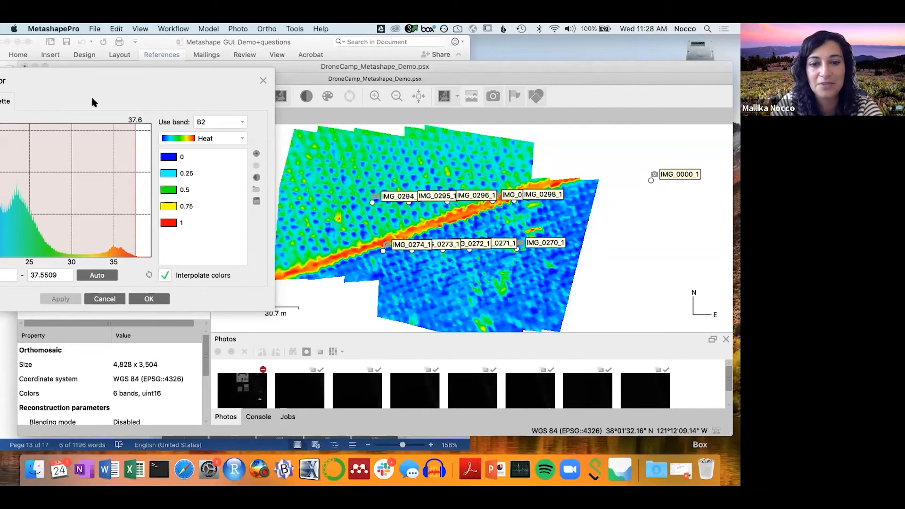
{"action": "left_click_drag", "start_coordinate": [91, 95], "coordinate": [106, 141]}
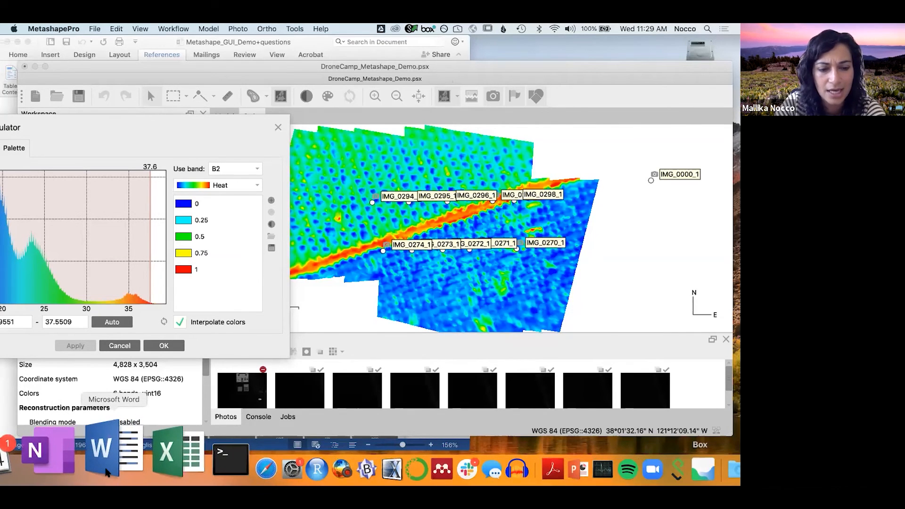
Switch to the Word guide and read the instructions for exporting the NDVI orthomosaic and displaying surface temperature
{"action": "left_click", "coordinate": [109, 469]}
{"action": "scroll", "coordinate": [113, 334], "scroll_direction": "down", "scroll_amount": 15}
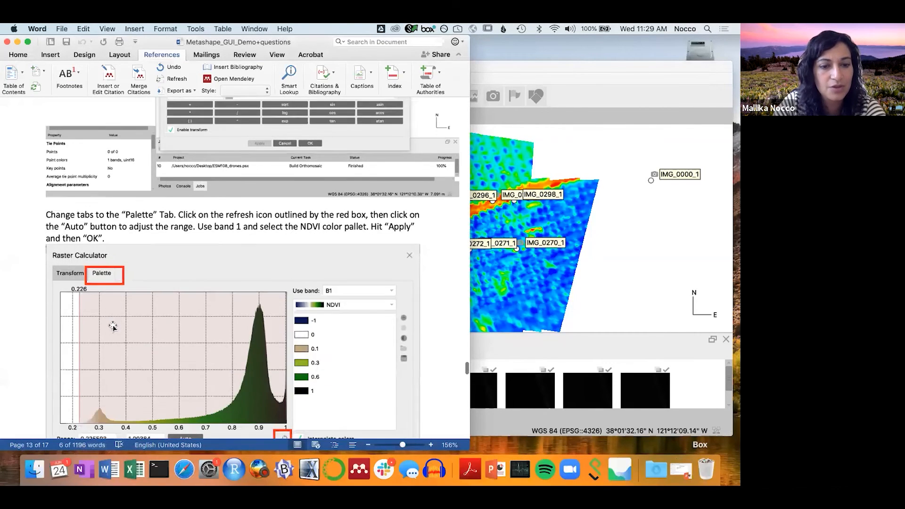
{"action": "scroll", "coordinate": [113, 327], "scroll_direction": "down", "scroll_amount": 10}
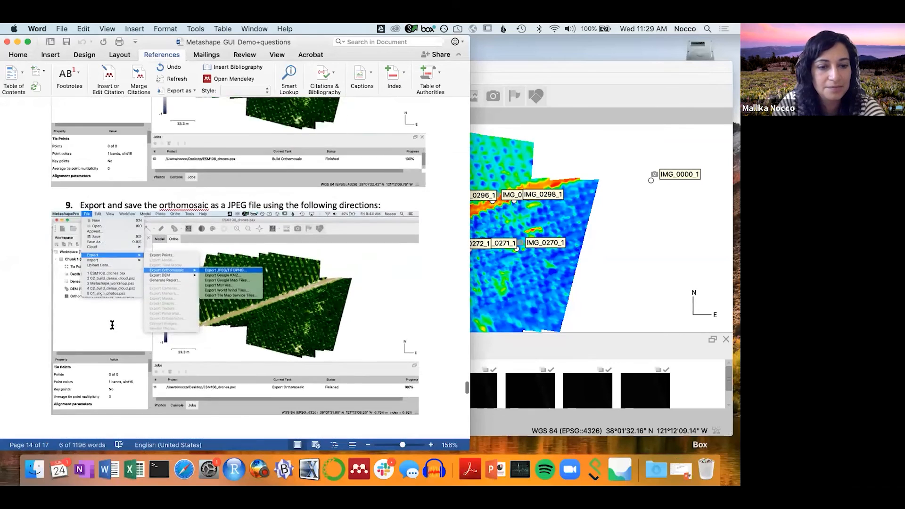
{"action": "scroll", "coordinate": [112, 325], "scroll_direction": "up", "scroll_amount": 5}
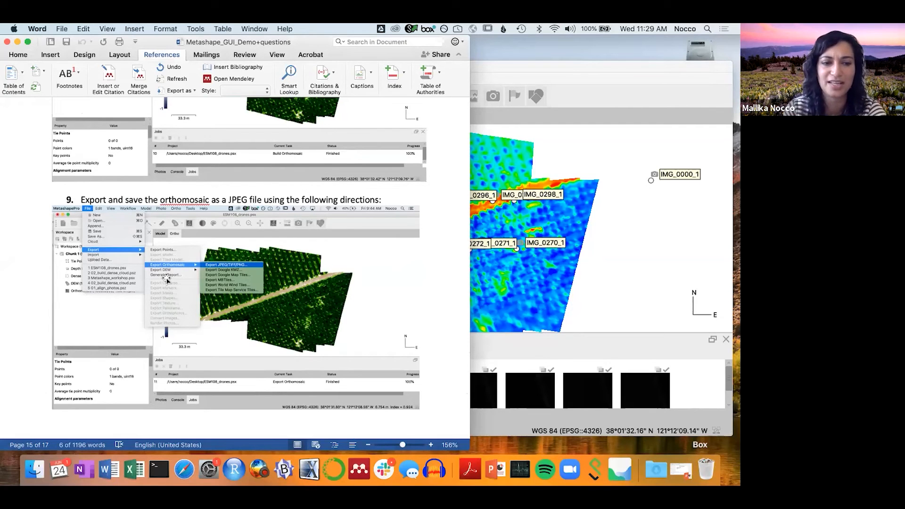
{"action": "scroll", "coordinate": [167, 280], "scroll_direction": "down", "scroll_amount": 1}
{"action": "scroll", "coordinate": [166, 281], "scroll_direction": "down", "scroll_amount": 10}
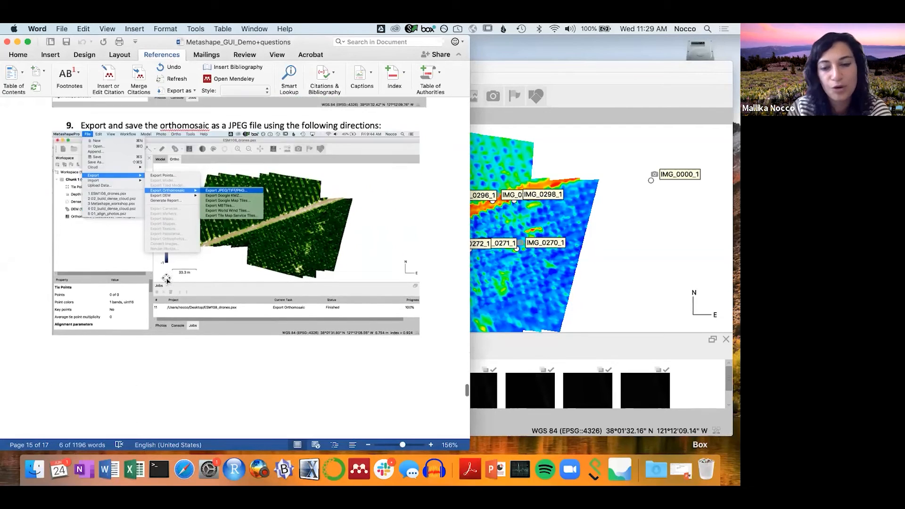
{"action": "scroll", "coordinate": [167, 278], "scroll_direction": "down", "scroll_amount": 10}
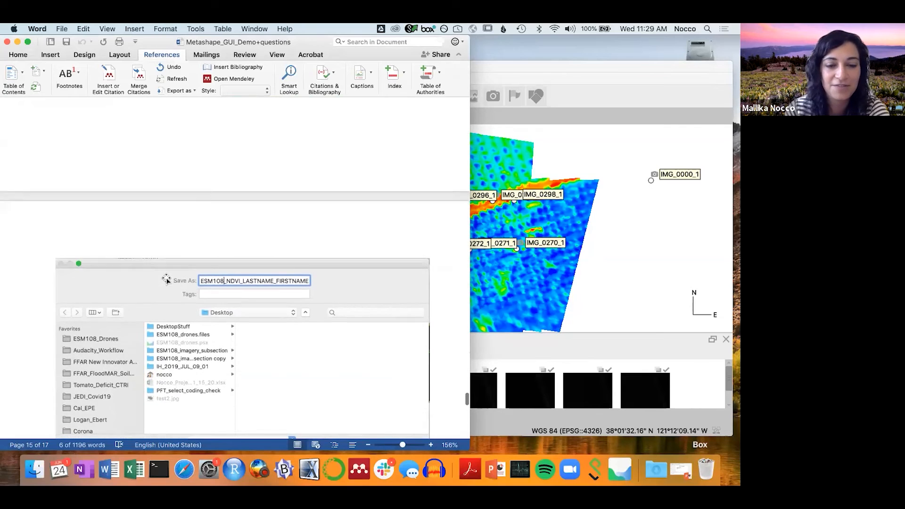
{"action": "scroll", "coordinate": [167, 278], "scroll_direction": "down", "scroll_amount": 15}
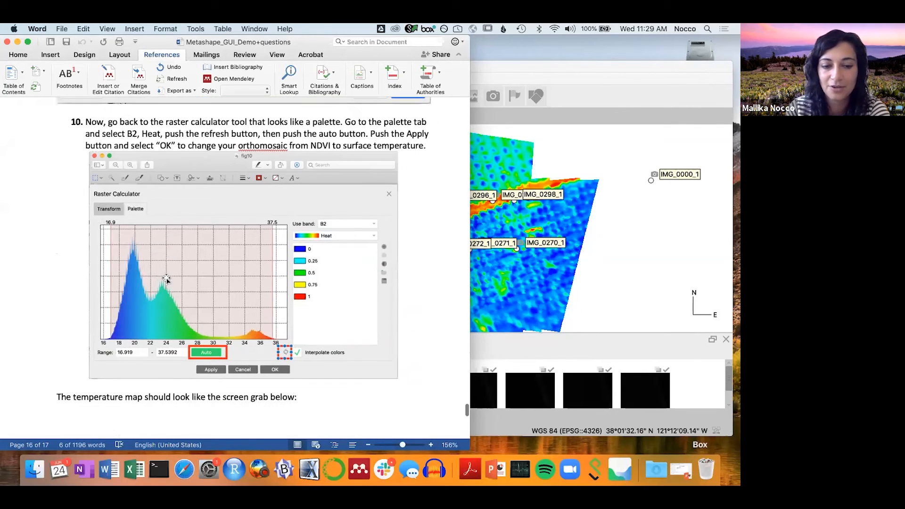
Read the guide's temperature map export instruction and the four Application Questions at the end of the document
{"action": "scroll", "coordinate": [166, 279], "scroll_direction": "down", "scroll_amount": 10}
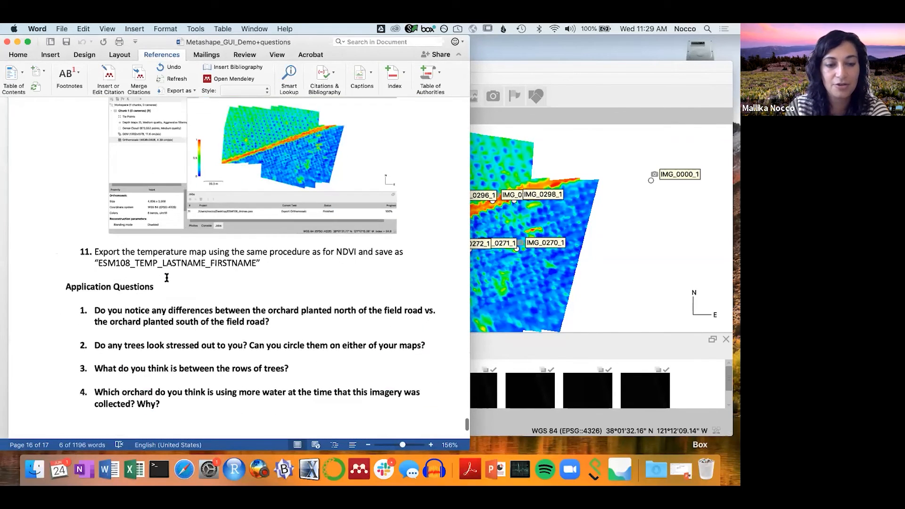
{"action": "scroll", "coordinate": [166, 277], "scroll_direction": "down", "scroll_amount": 2}
{"action": "scroll", "coordinate": [166, 277], "scroll_direction": "right", "scroll_amount": 2}
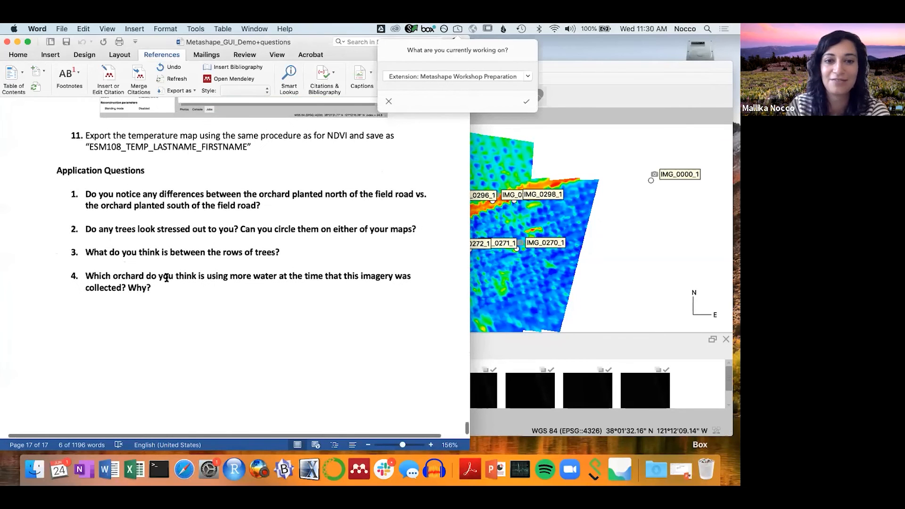
{"action": "scroll", "coordinate": [166, 277], "scroll_direction": "right", "scroll_amount": 2}
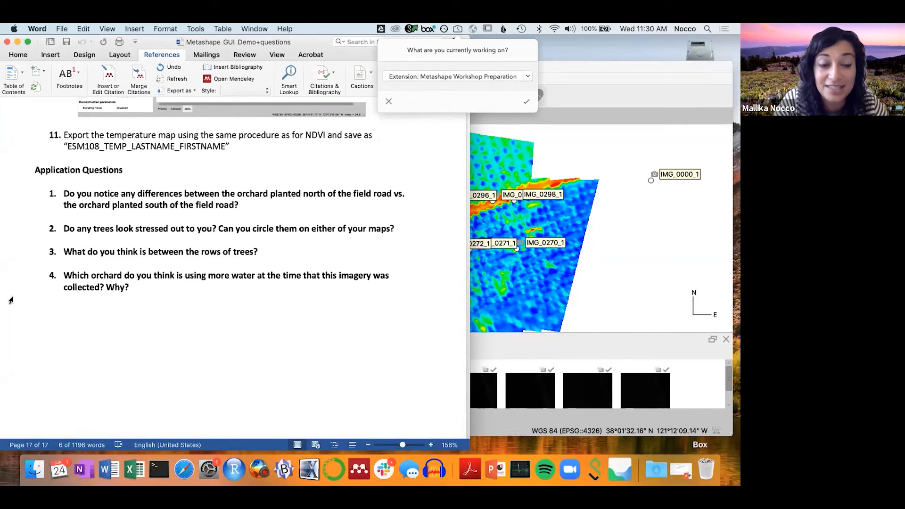
{"action": "scroll", "coordinate": [10, 300], "scroll_direction": "down", "scroll_amount": 2}
{"action": "scroll", "coordinate": [10, 300], "scroll_direction": "down", "scroll_amount": 1}
{"action": "scroll", "coordinate": [11, 300], "scroll_direction": "right", "scroll_amount": 1}
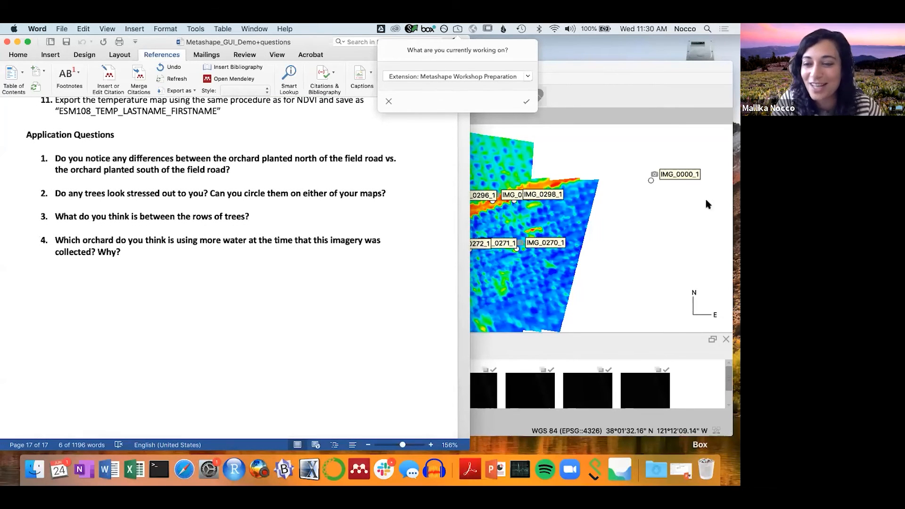
Compare the Application Questions in Word with the temperature map in Metashape, ending on the map
{"action": "left_click", "coordinate": [717, 205]}
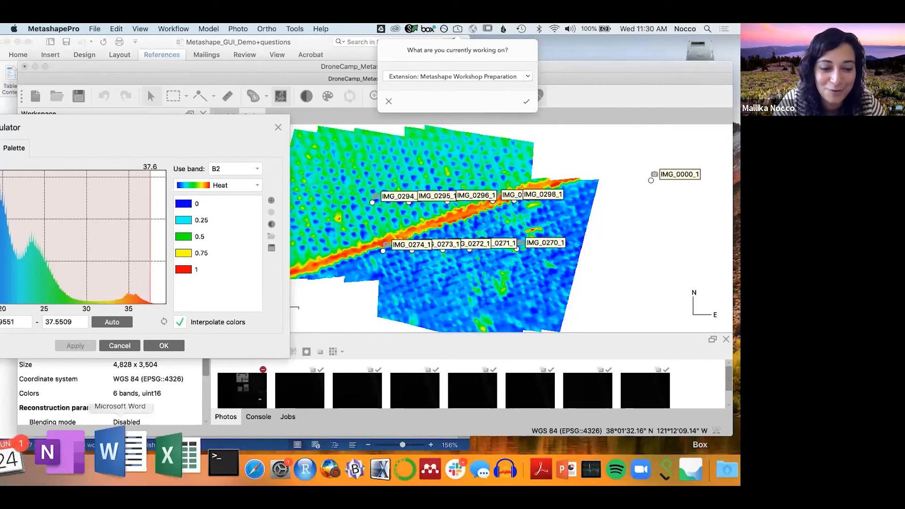
{"action": "left_click", "coordinate": [99, 449]}
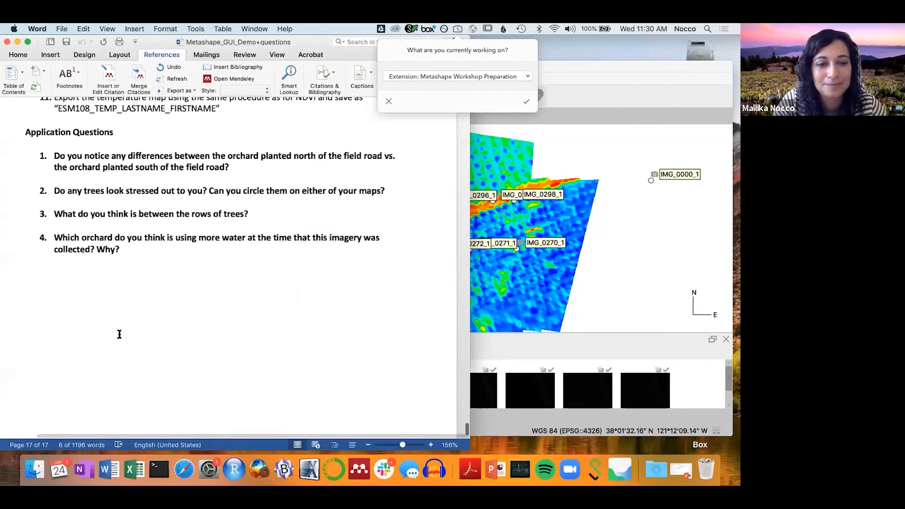
{"action": "scroll", "coordinate": [327, 212], "scroll_direction": "down", "scroll_amount": 3}
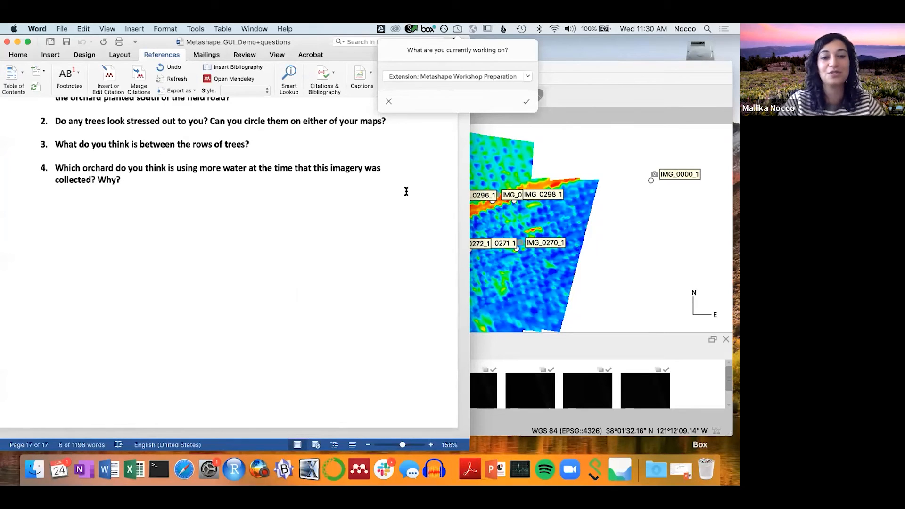
{"action": "left_click", "coordinate": [482, 251]}
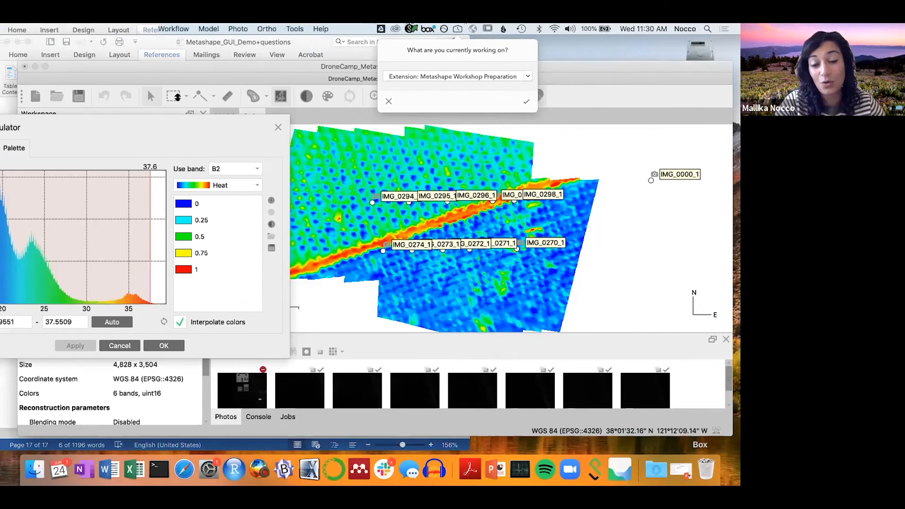